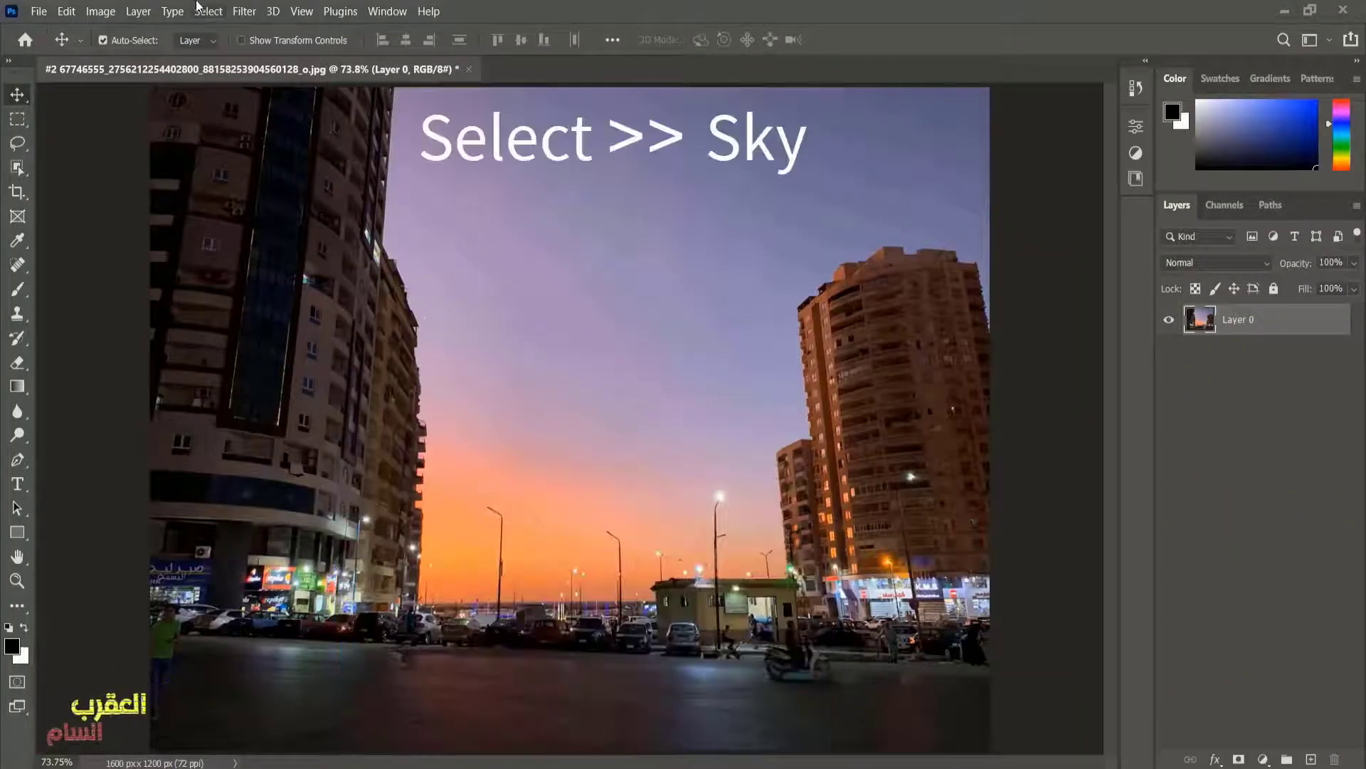
- Auto-select the sky with Select > Sky, test moving and deleting it, then undo the deletion
{"action": "left_click", "coordinate": [212, 12]}
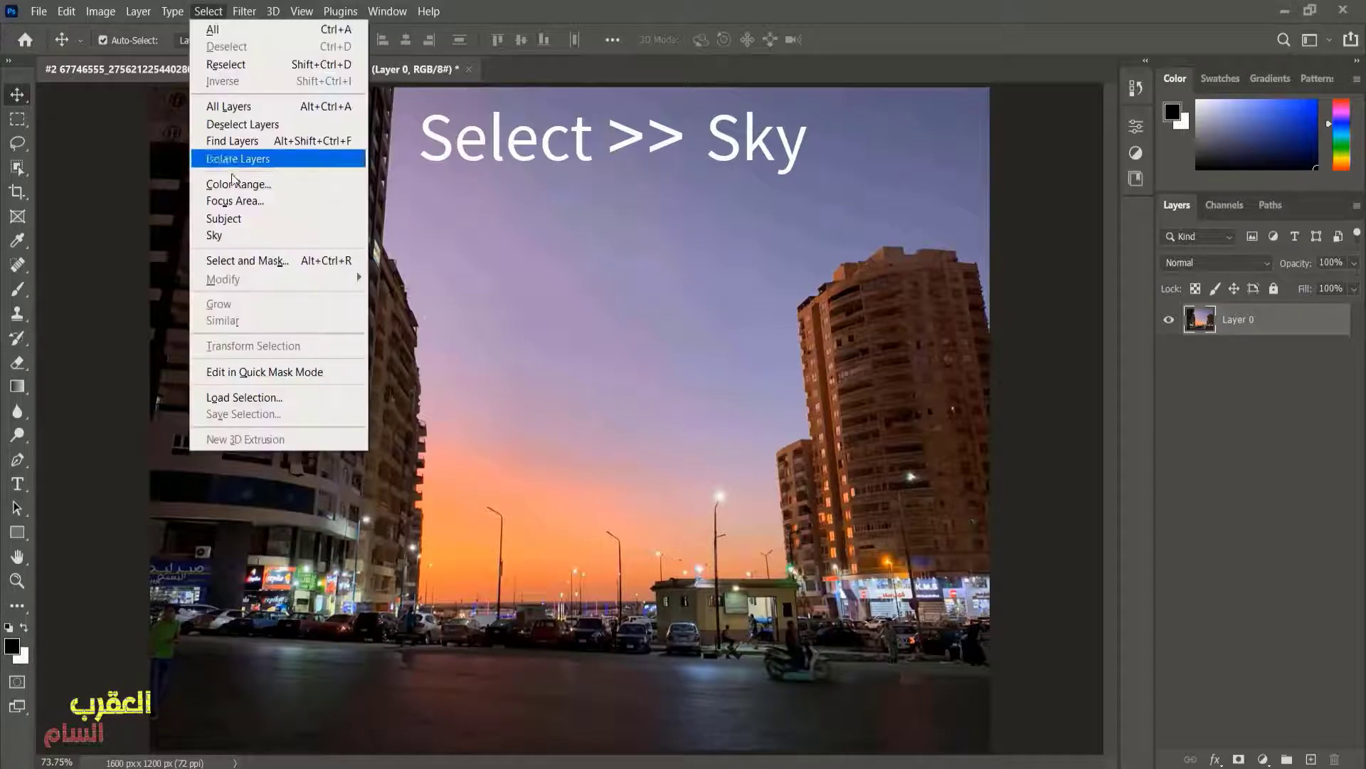
{"action": "left_click", "coordinate": [241, 235]}
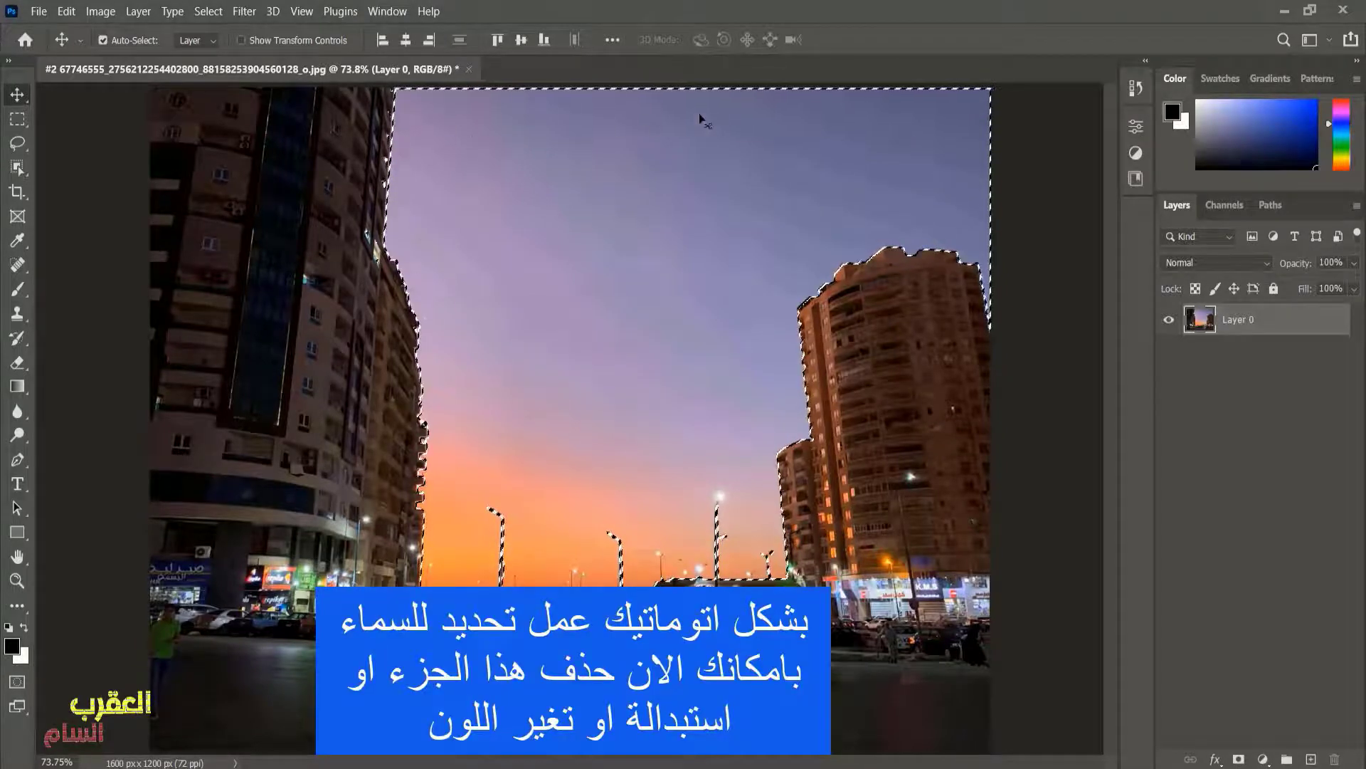
{"action": "left_click_drag", "start_coordinate": [644, 306], "coordinate": [659, 279]}
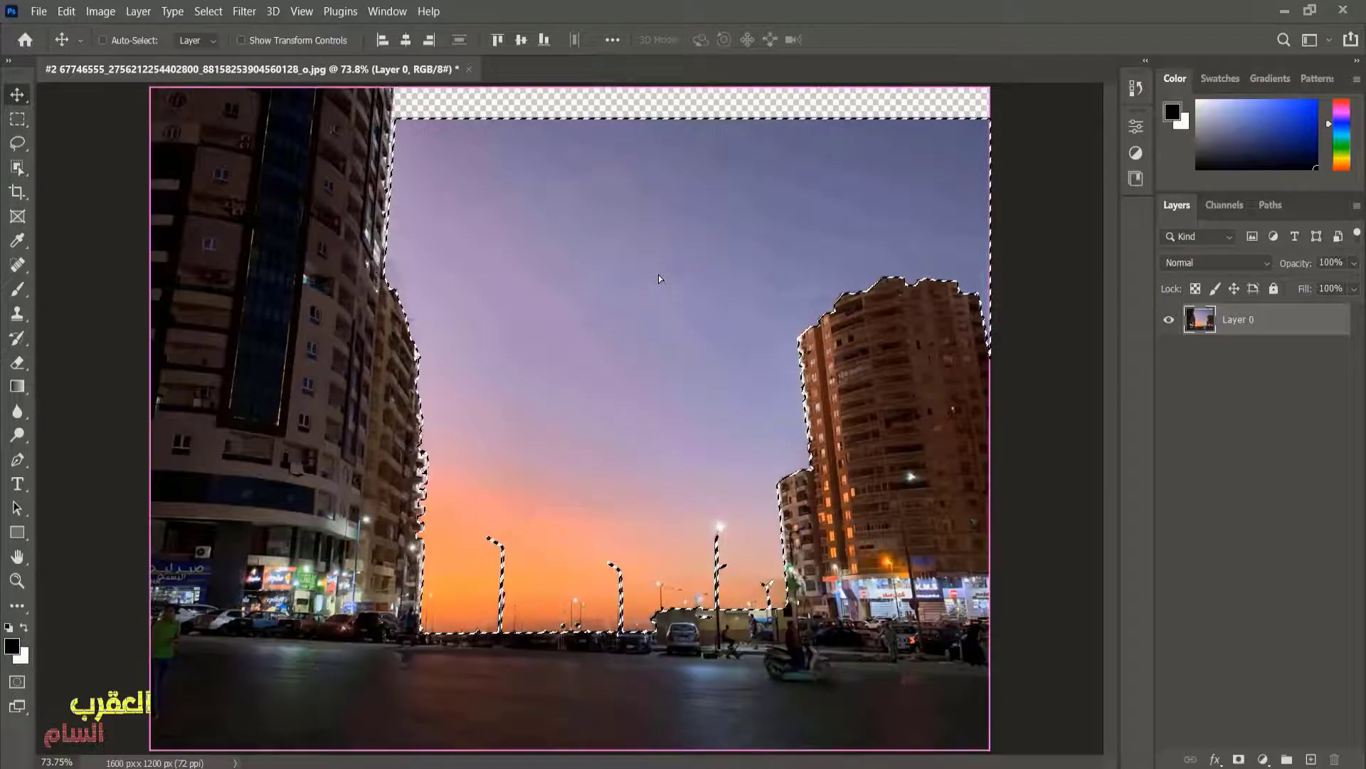
{"action": "key", "text": "Delete"}
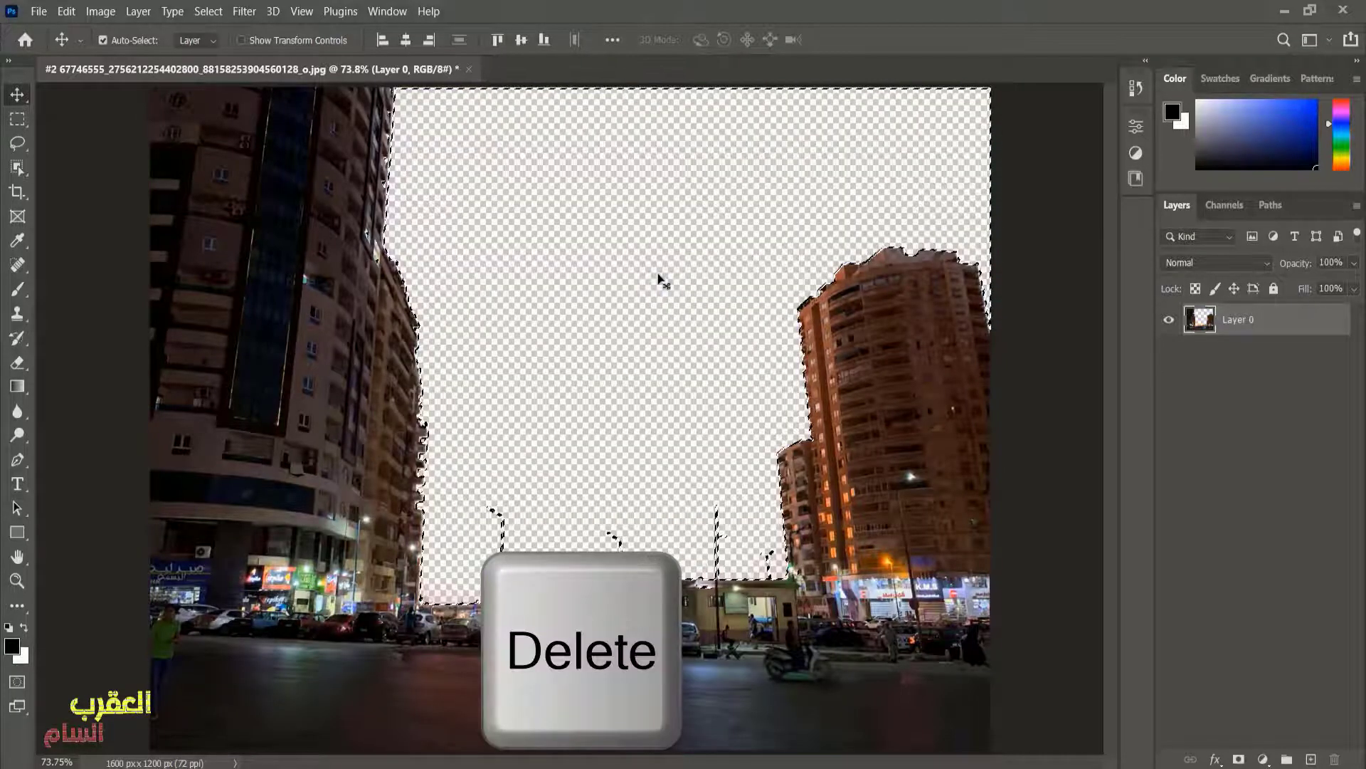
{"action": "key", "text": "ctrl+z"}
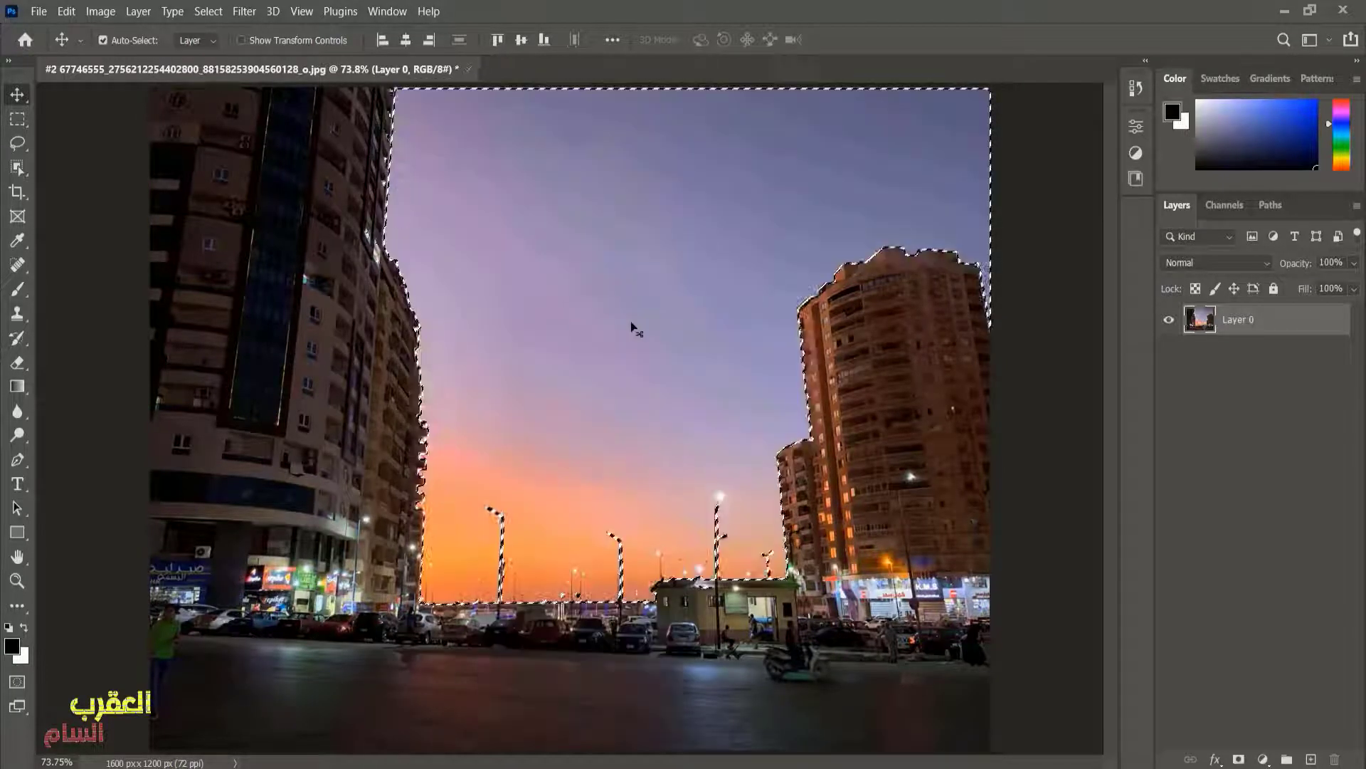
- Add a Hue/Saturation adjustment shifting the sky's hue and saturation, then delete it
{"action": "left_click", "coordinate": [1263, 759]}
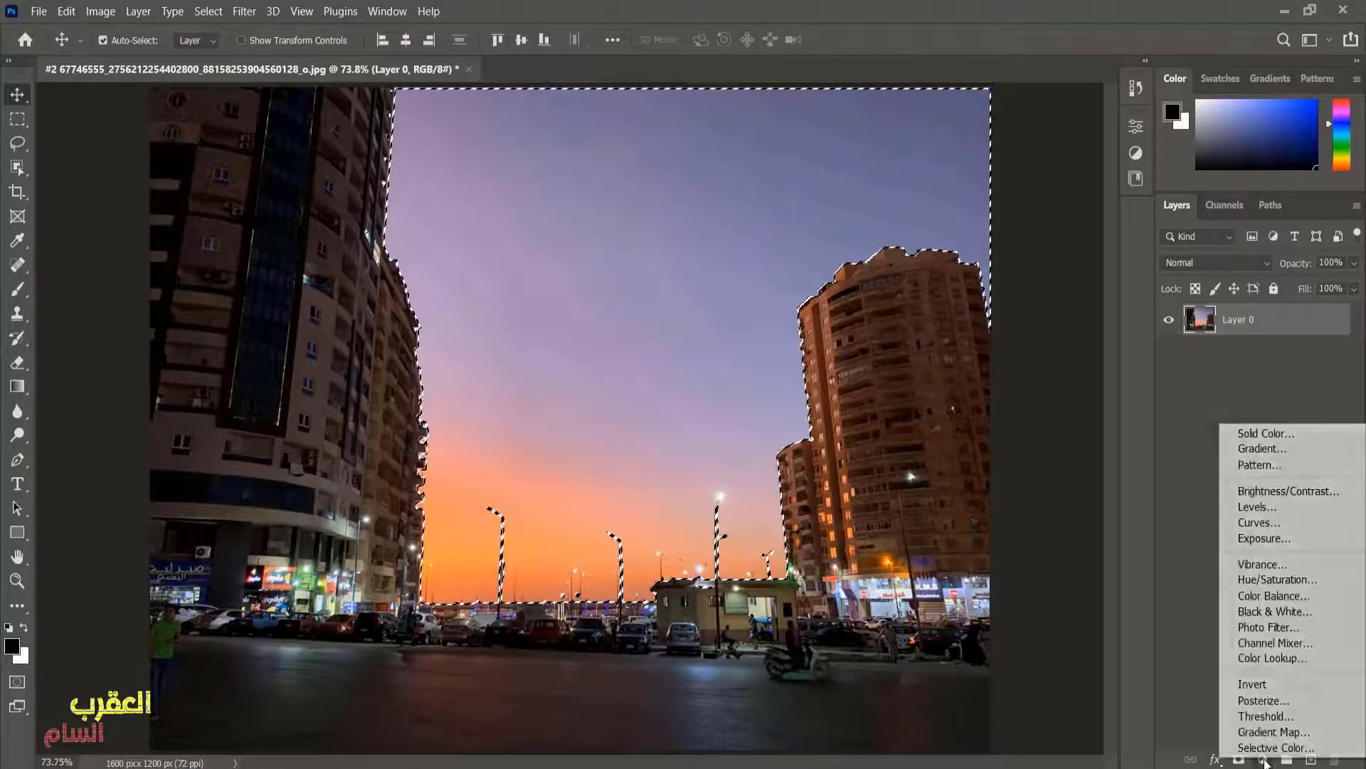
{"action": "left_click", "coordinate": [1251, 588]}
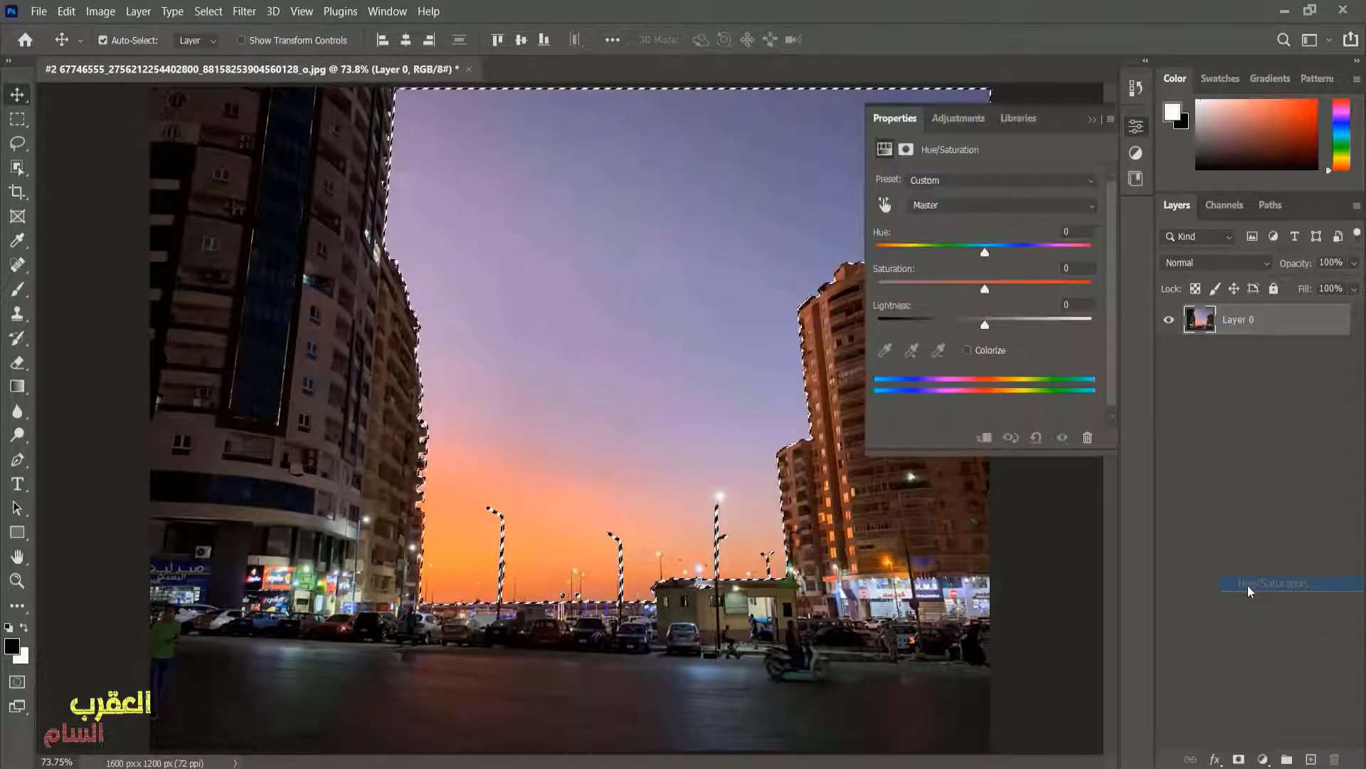
{"action": "mouse_move", "coordinate": [1029, 293]}
{"action": "left_mouse_down"}
{"action": "mouse_move", "coordinate": [975, 257]}
{"action": "mouse_move", "coordinate": [994, 257]}
{"action": "left_mouse_up"}
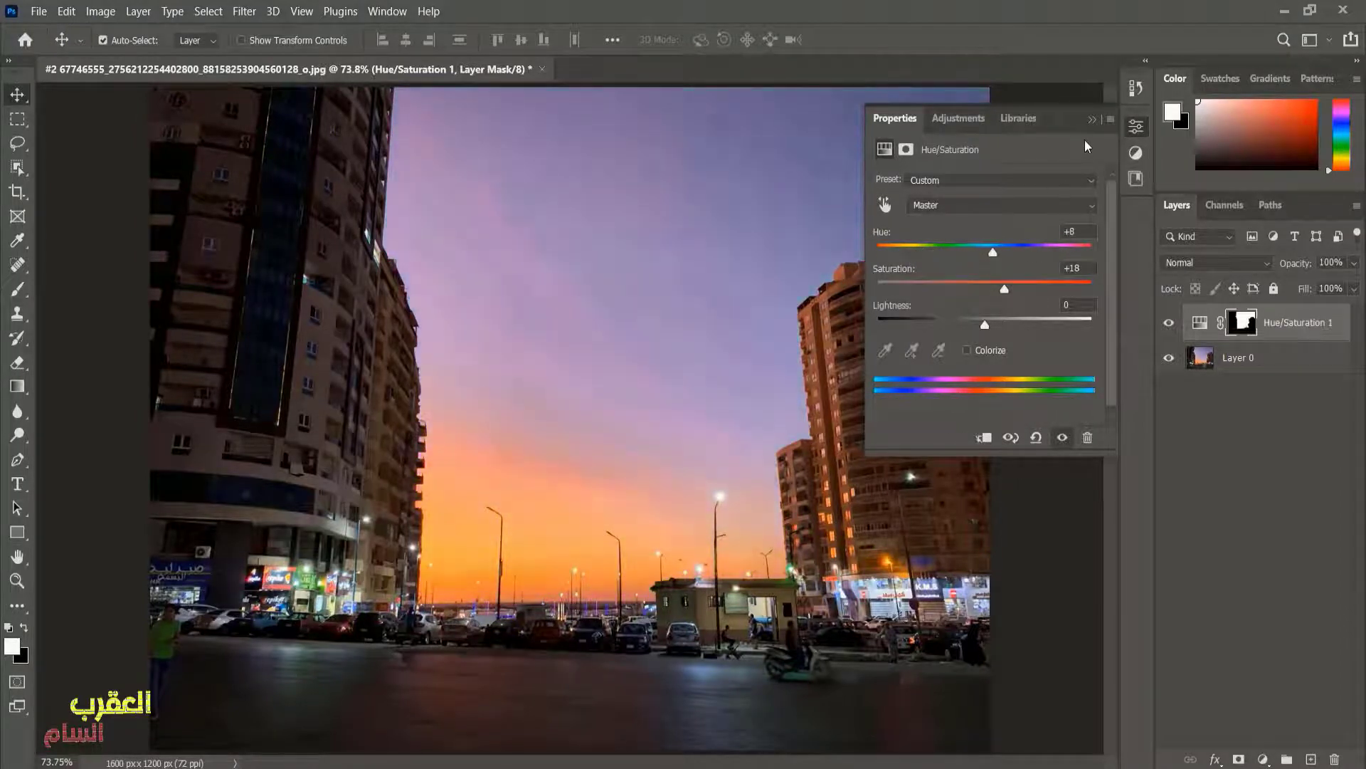
{"action": "left_click", "coordinate": [1094, 121]}
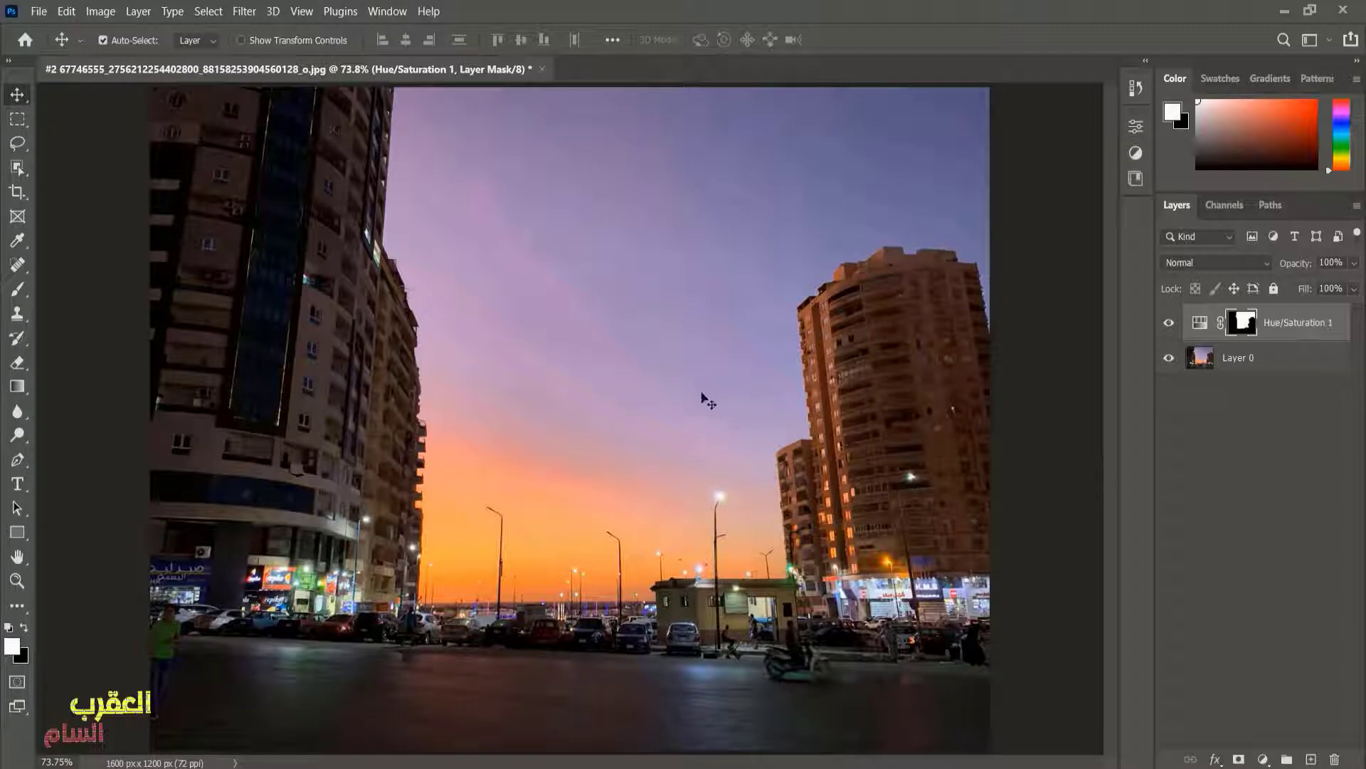
{"action": "key", "text": "Delete"}
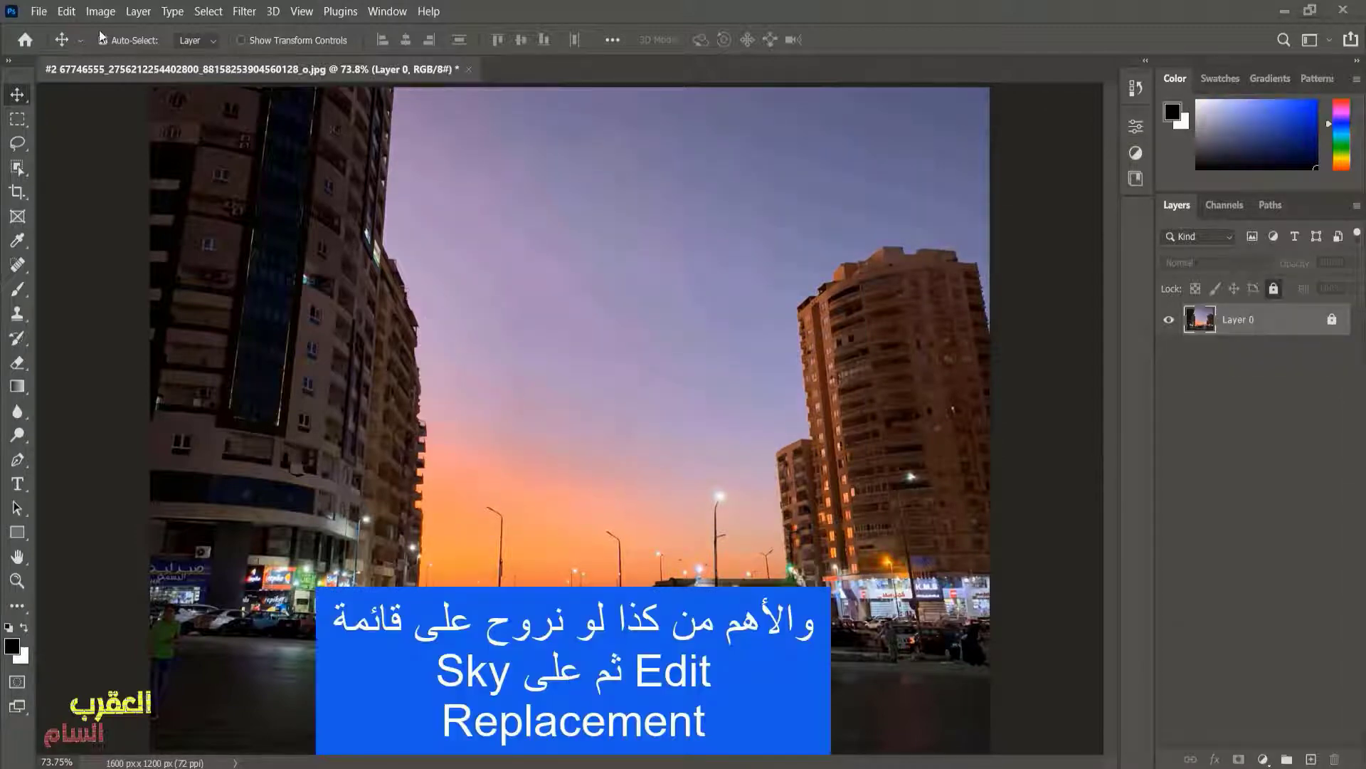
- Start Edit > Sky Replacement and move its dialog slightly lower
{"action": "left_click", "coordinate": [66, 12]}
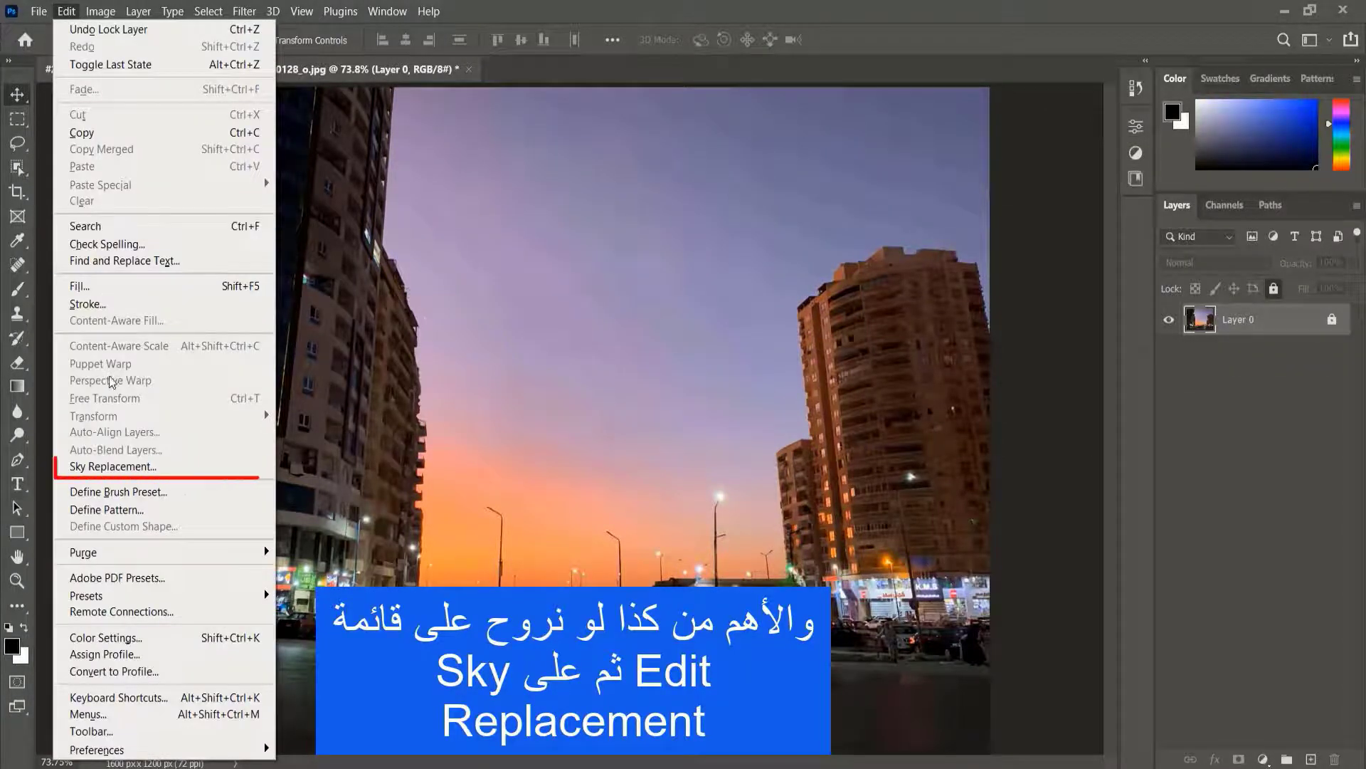
{"action": "left_click", "coordinate": [109, 470]}
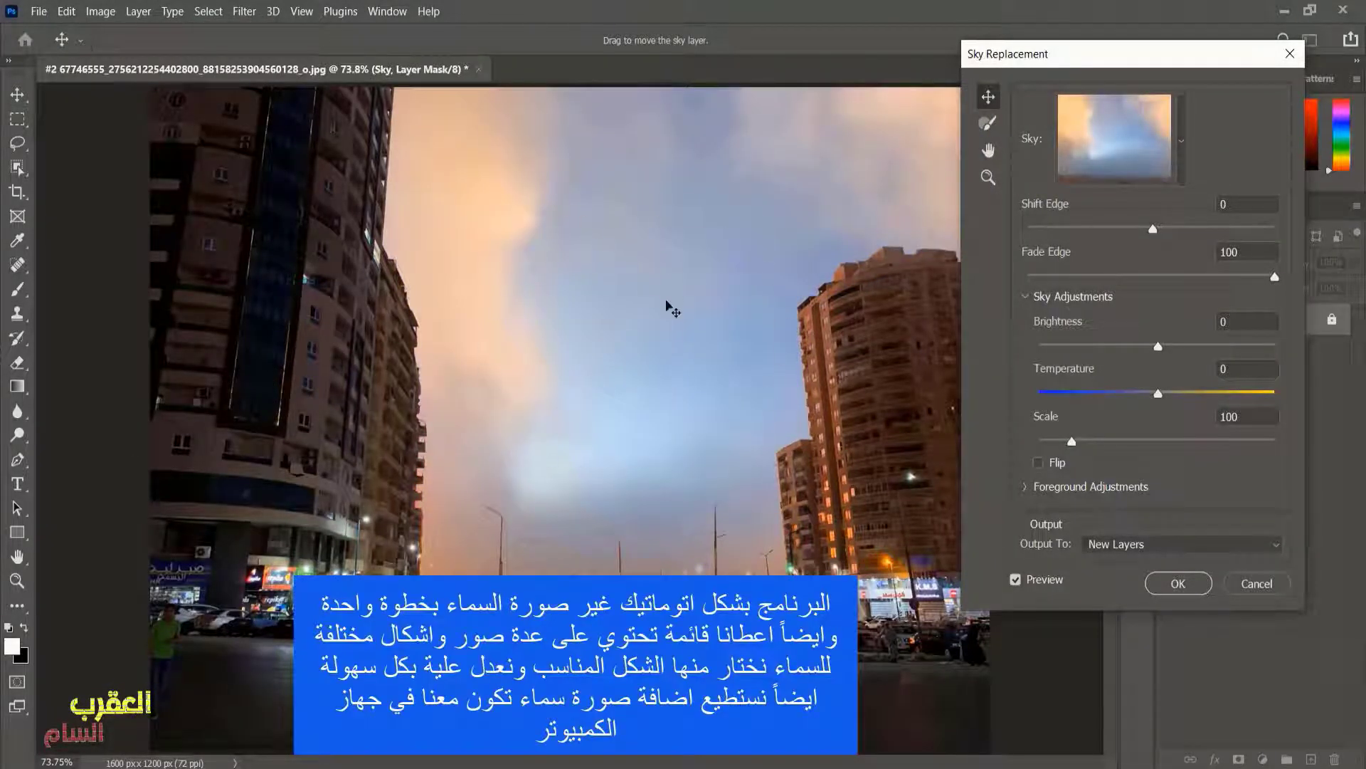
{"action": "left_click_drag", "start_coordinate": [1121, 61], "coordinate": [1128, 64]}
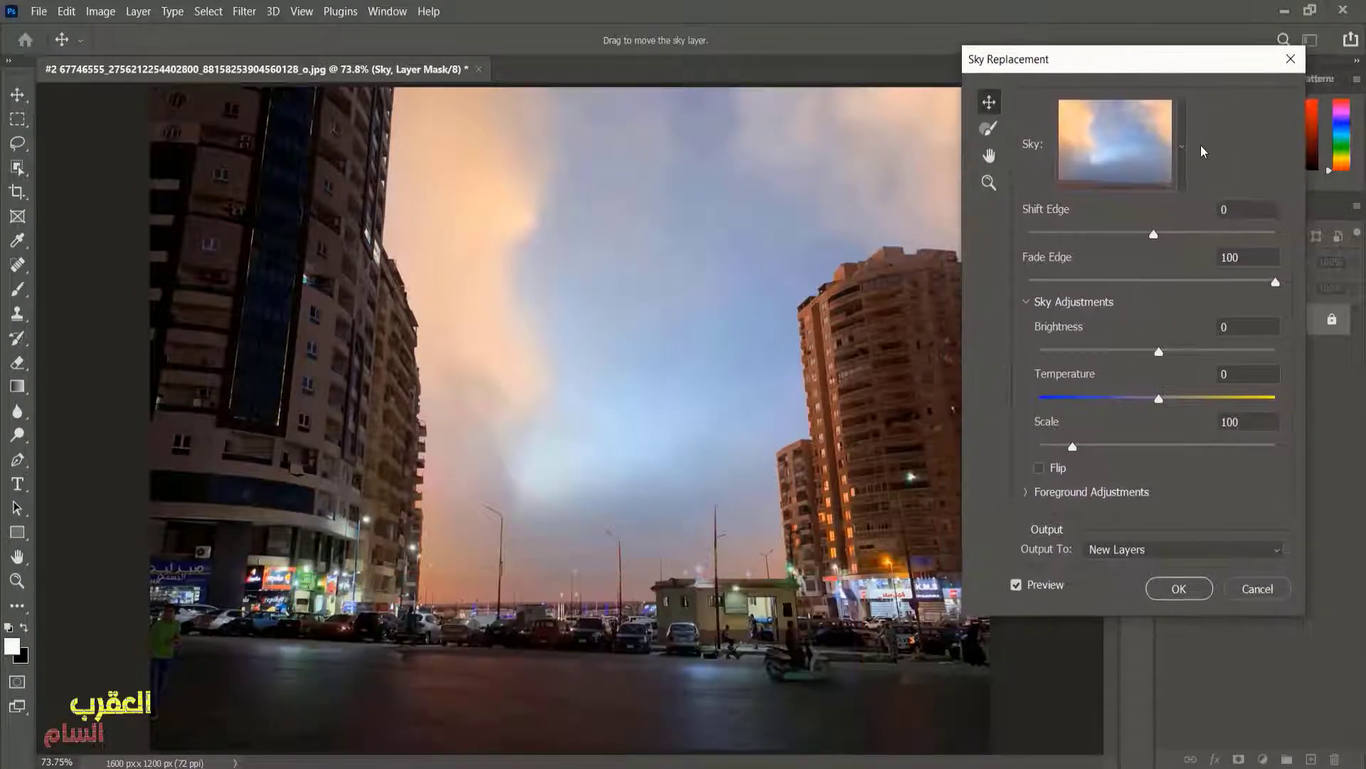
- Preview two cloud skies from the sky presets, then browse the Blue Skies folder
{"action": "left_click", "coordinate": [1181, 146]}
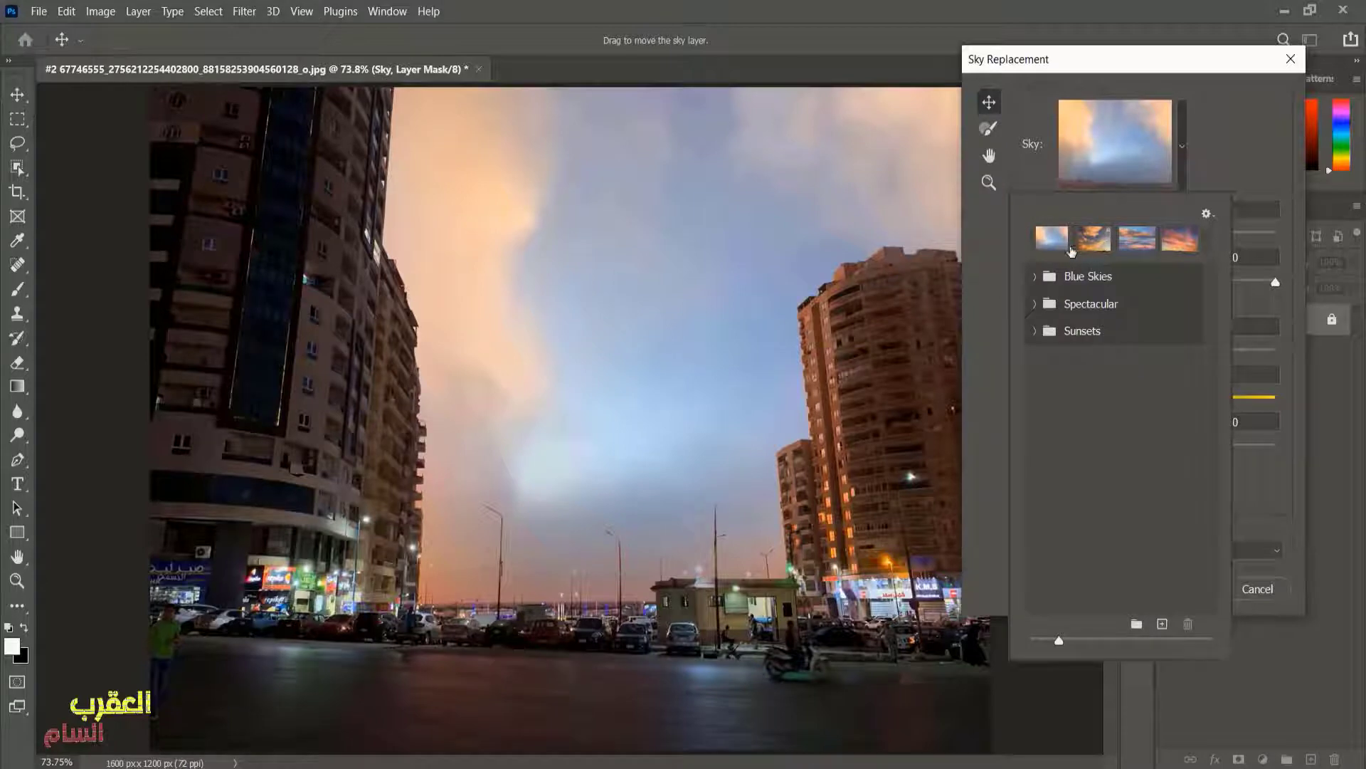
{"action": "left_click", "coordinate": [1094, 238]}
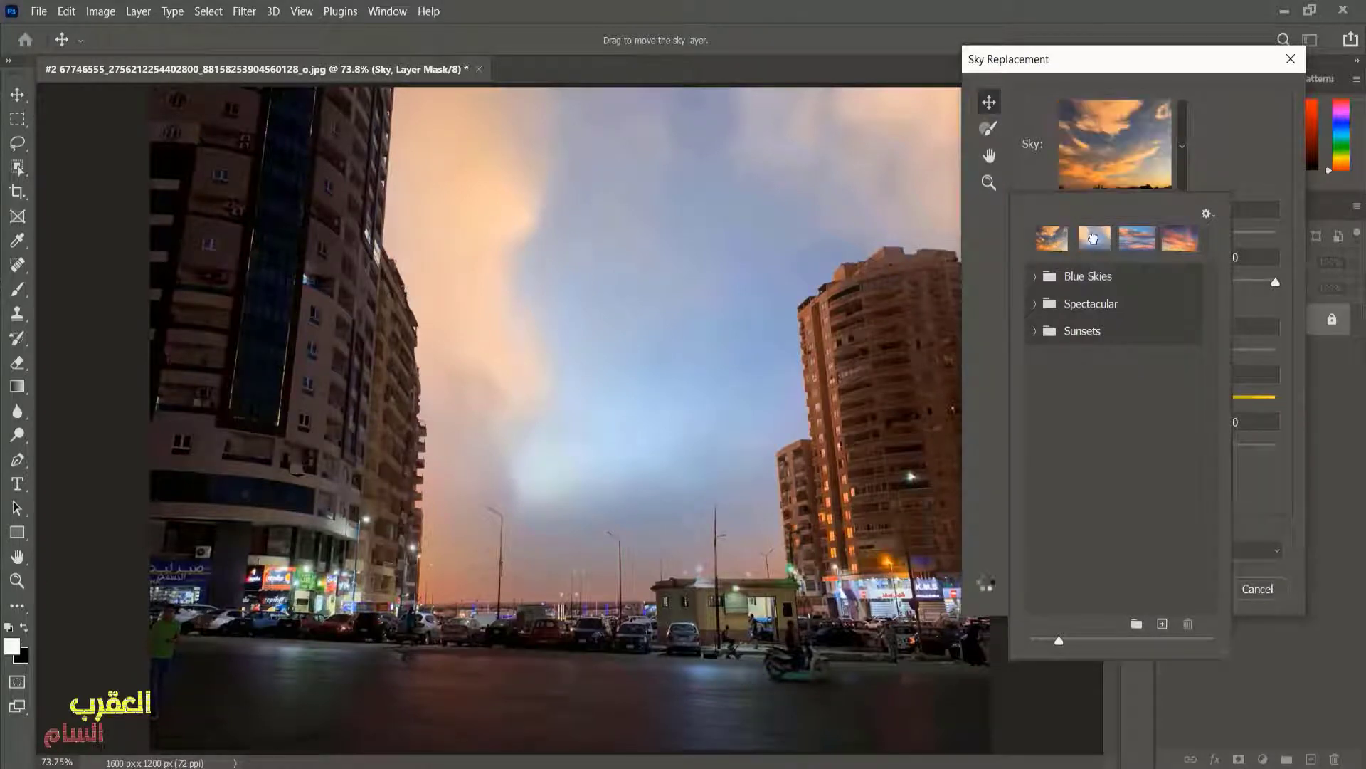
{"action": "left_click", "coordinate": [1136, 239]}
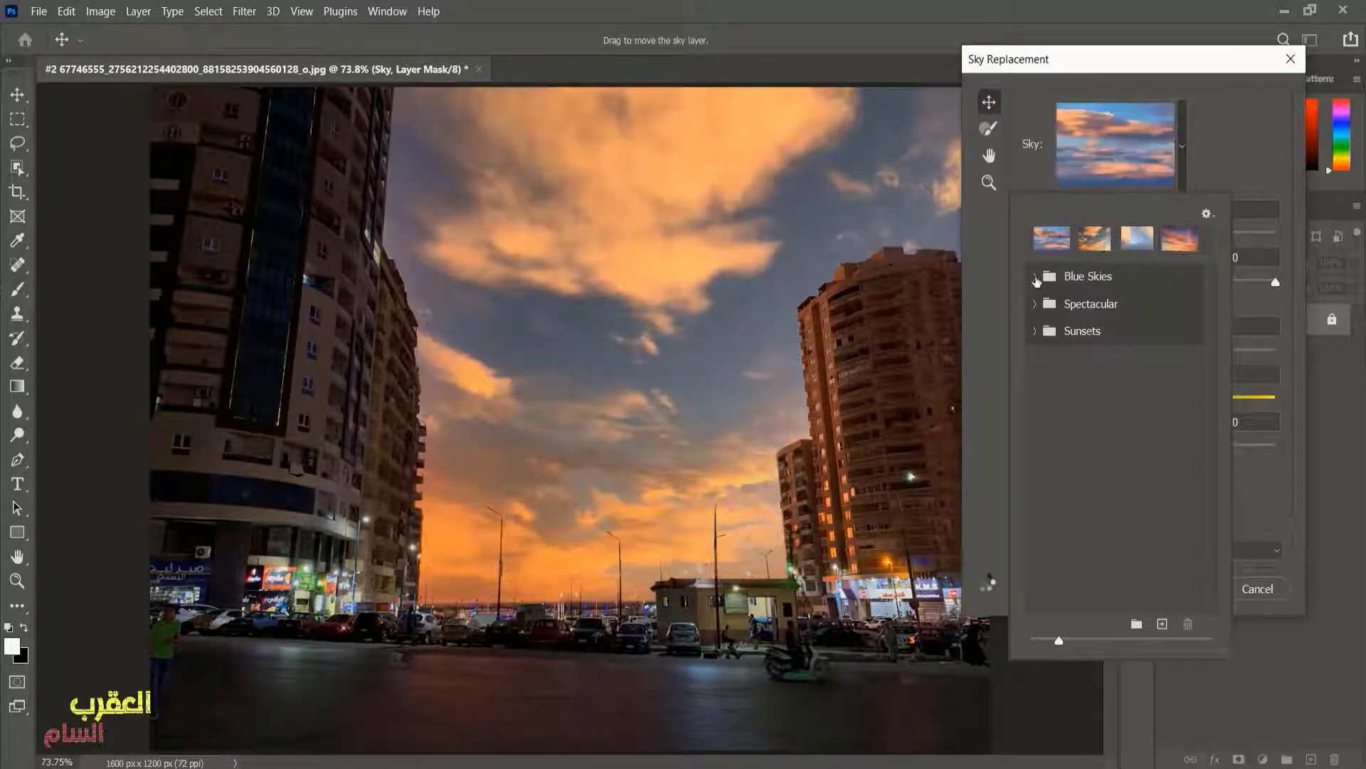
{"action": "left_click", "coordinate": [1035, 276]}
{"action": "scroll", "coordinate": [1098, 461], "scroll_direction": "down", "scroll_amount": 2}
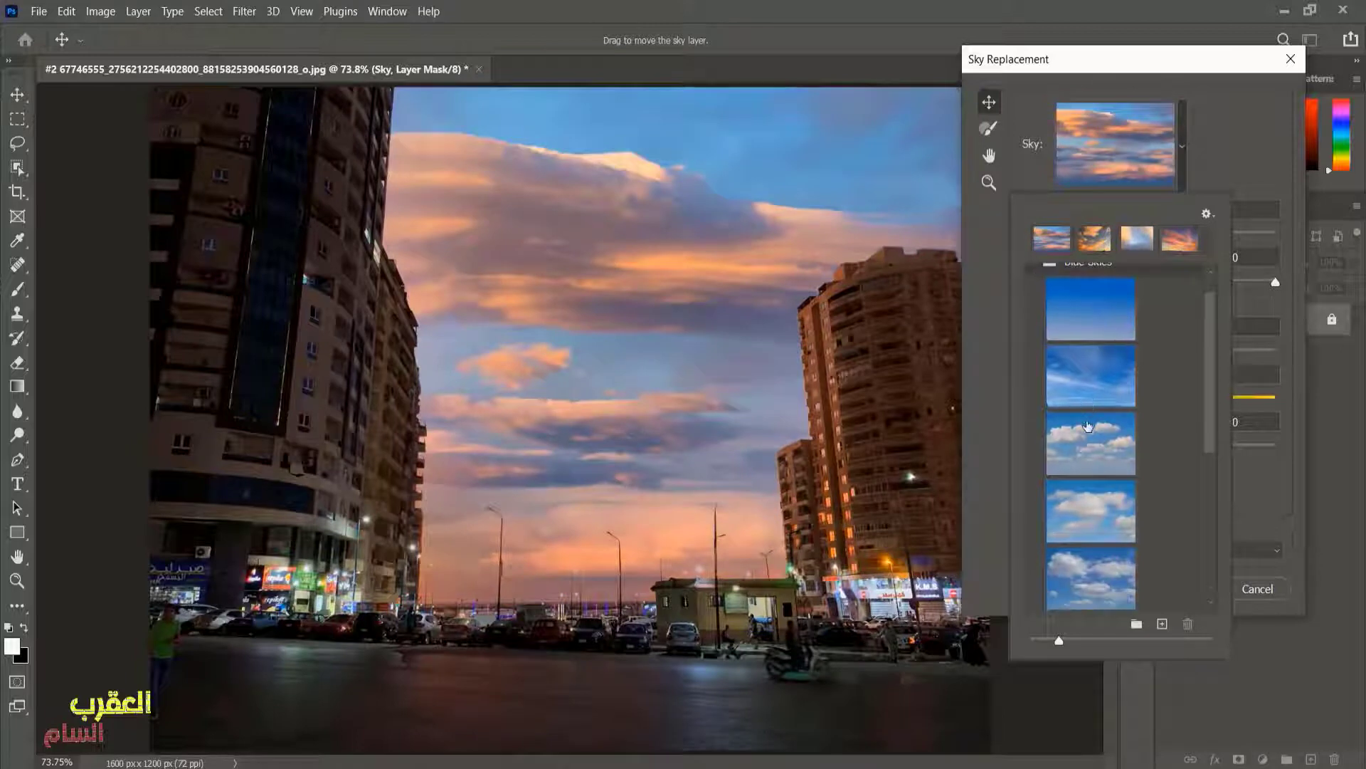
{"action": "scroll", "coordinate": [1096, 498], "scroll_direction": "down", "scroll_amount": 1}
{"action": "scroll", "coordinate": [1093, 541], "scroll_direction": "down", "scroll_amount": 2}
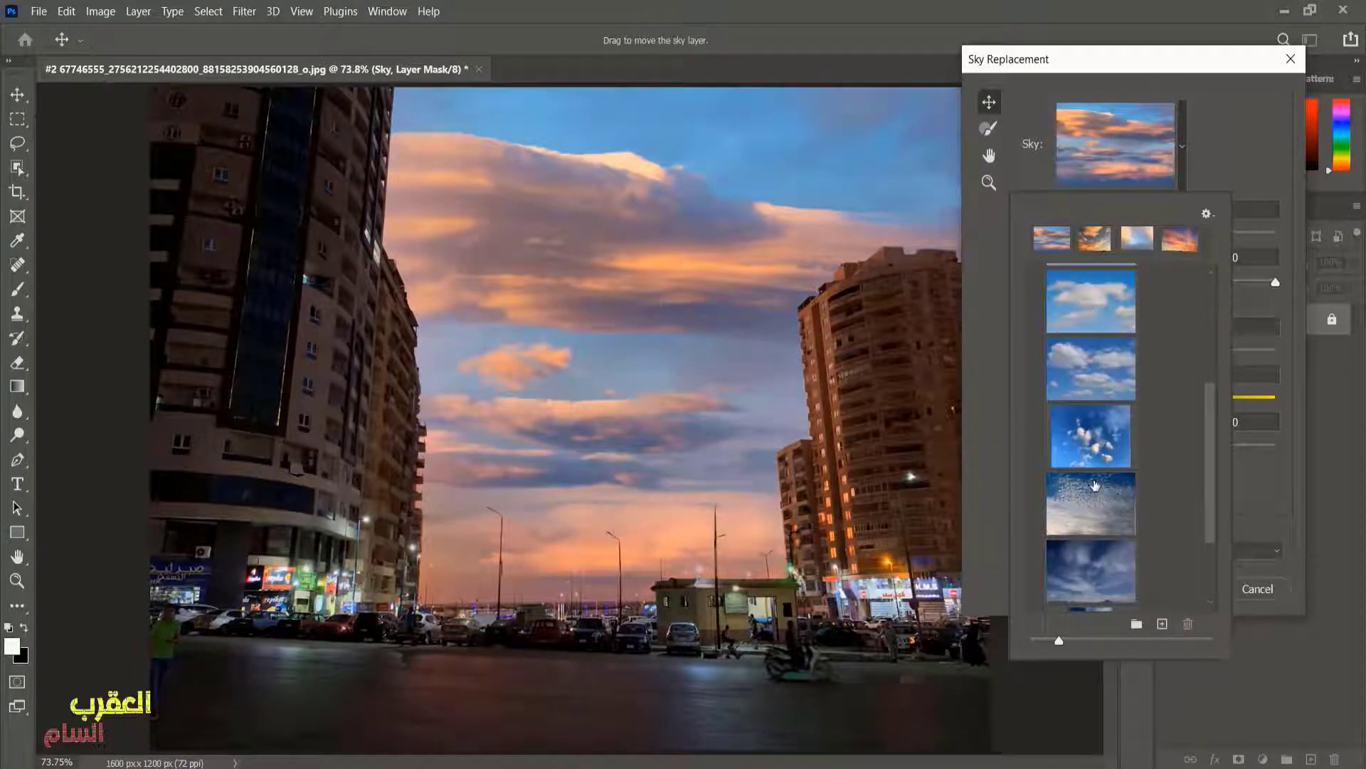
{"action": "scroll", "coordinate": [1194, 342], "scroll_direction": "up", "scroll_amount": 5}
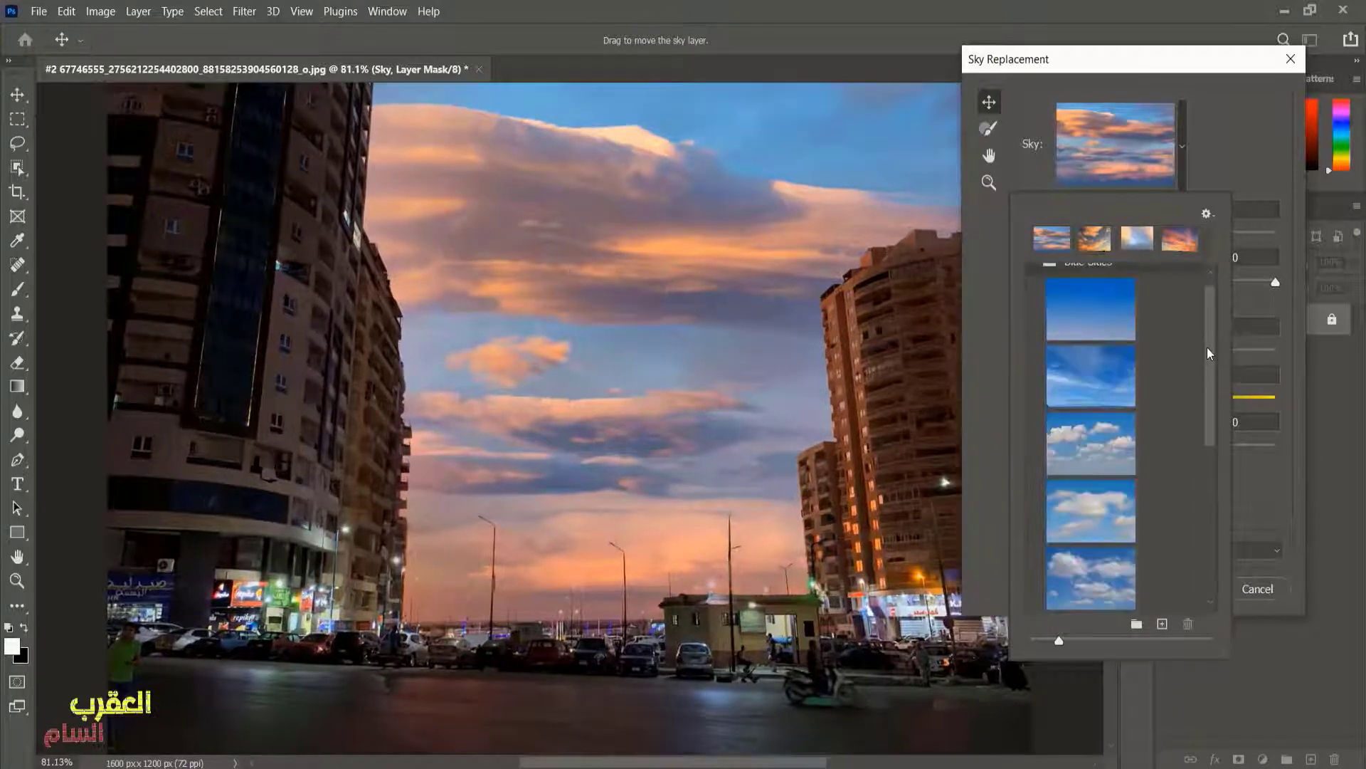
{"action": "scroll", "coordinate": [1208, 353], "scroll_direction": "up", "scroll_amount": 1}
{"action": "left_click", "coordinate": [1035, 276]}
- Browse through the Spectacular sky presets folder
{"action": "left_click", "coordinate": [1035, 305]}
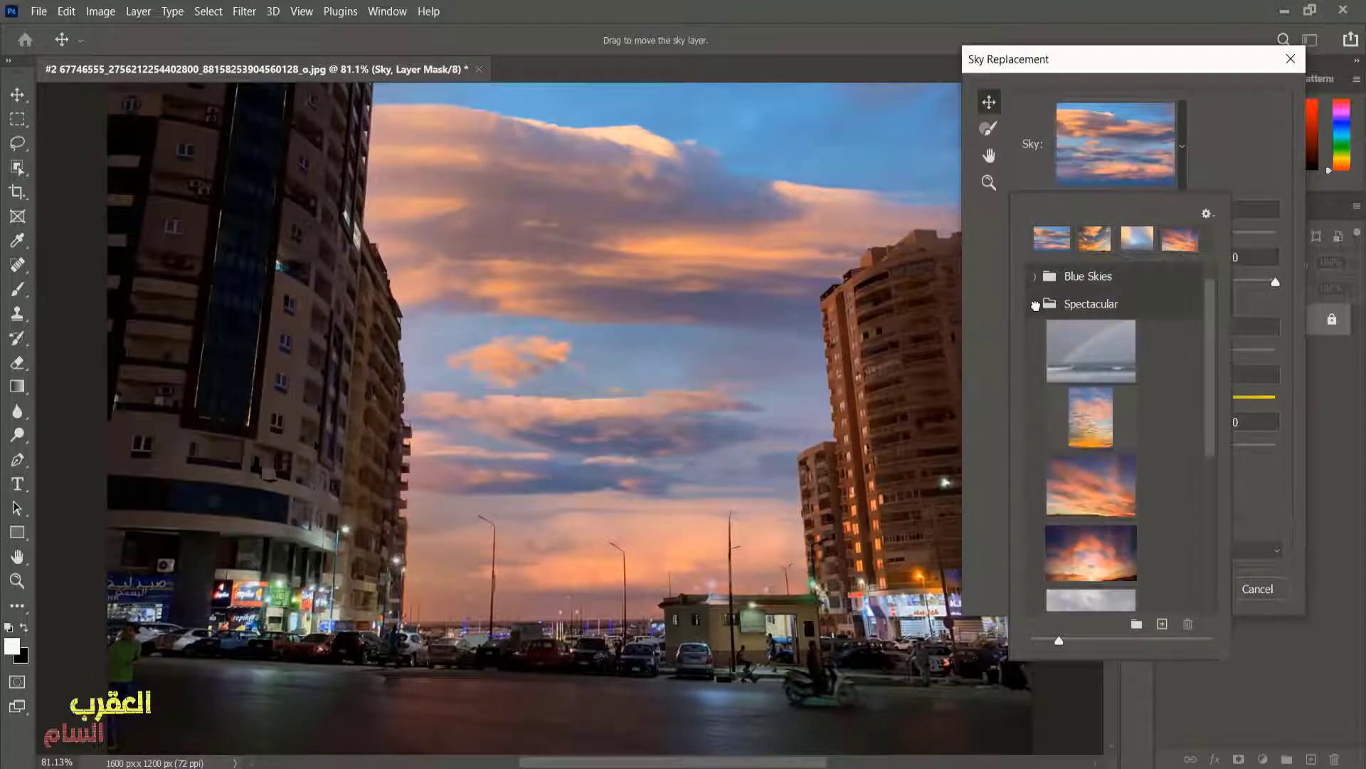
{"action": "scroll", "coordinate": [1104, 408], "scroll_direction": "down", "scroll_amount": 1}
{"action": "scroll", "coordinate": [1104, 407], "scroll_direction": "down", "scroll_amount": 1}
{"action": "scroll", "coordinate": [1110, 399], "scroll_direction": "down", "scroll_amount": 1}
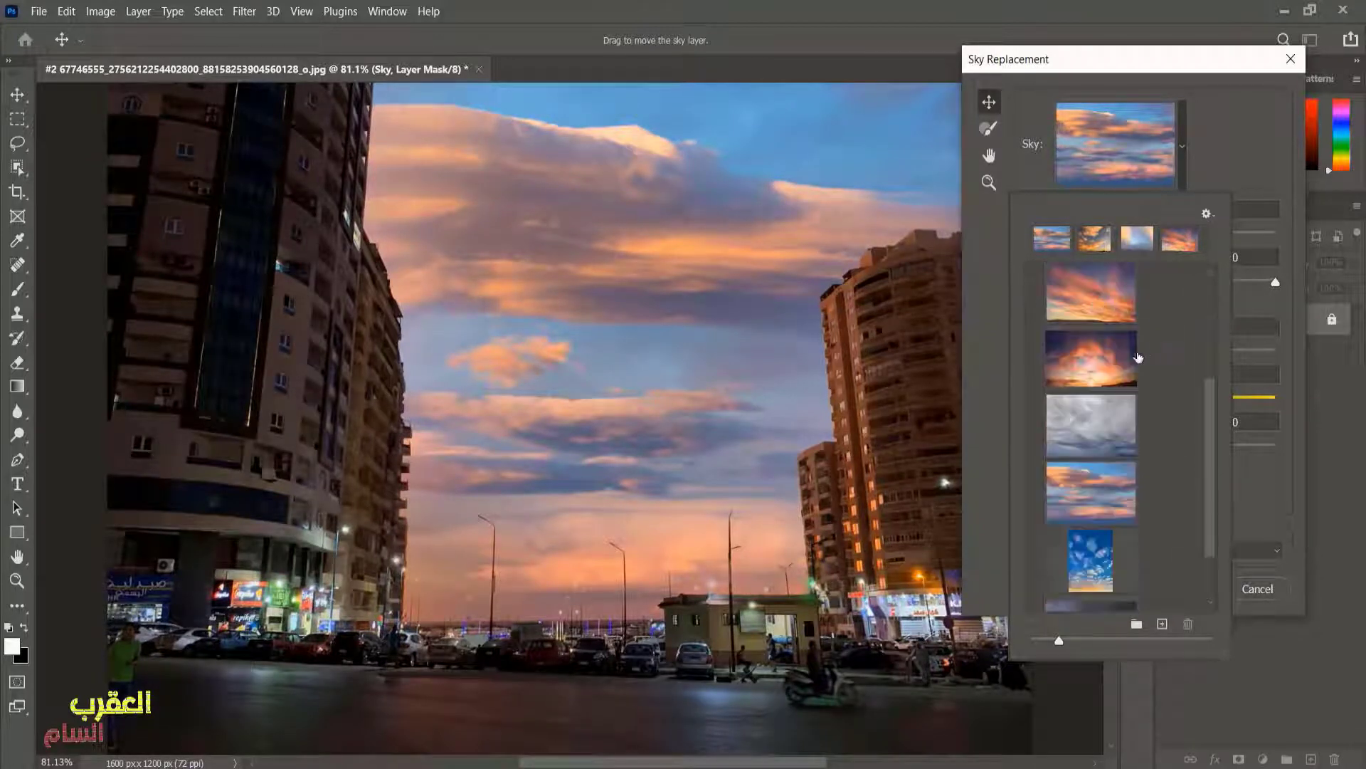
{"action": "scroll", "coordinate": [1204, 401], "scroll_direction": "down", "scroll_amount": 1}
{"action": "scroll", "coordinate": [1204, 401], "scroll_direction": "up", "scroll_amount": 1}
{"action": "scroll", "coordinate": [1110, 341], "scroll_direction": "up", "scroll_amount": 1}
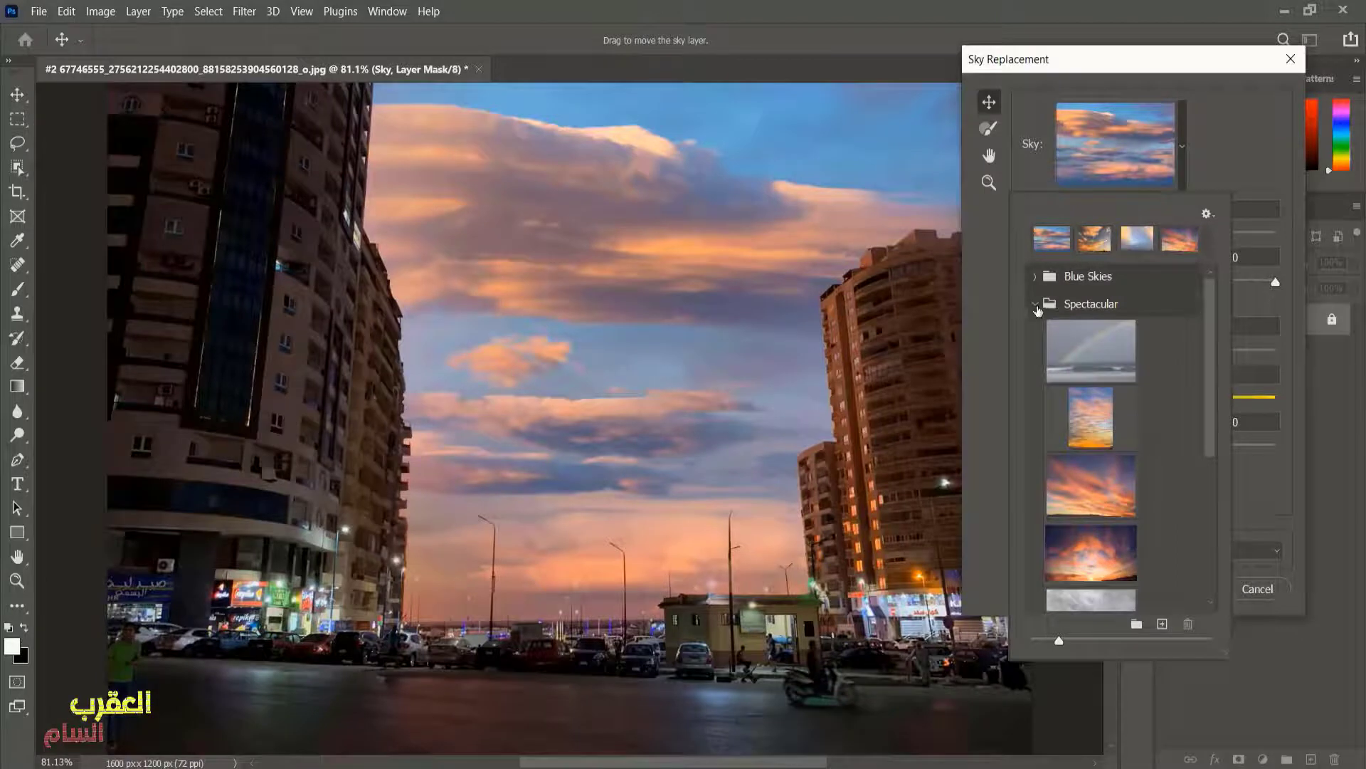
{"action": "left_click", "coordinate": [1036, 306]}
- Try several Sunsets presets and settle on the orange cloud sunset sky
{"action": "left_click", "coordinate": [1036, 332]}
{"action": "scroll", "coordinate": [1096, 427], "scroll_direction": "down", "scroll_amount": 1}
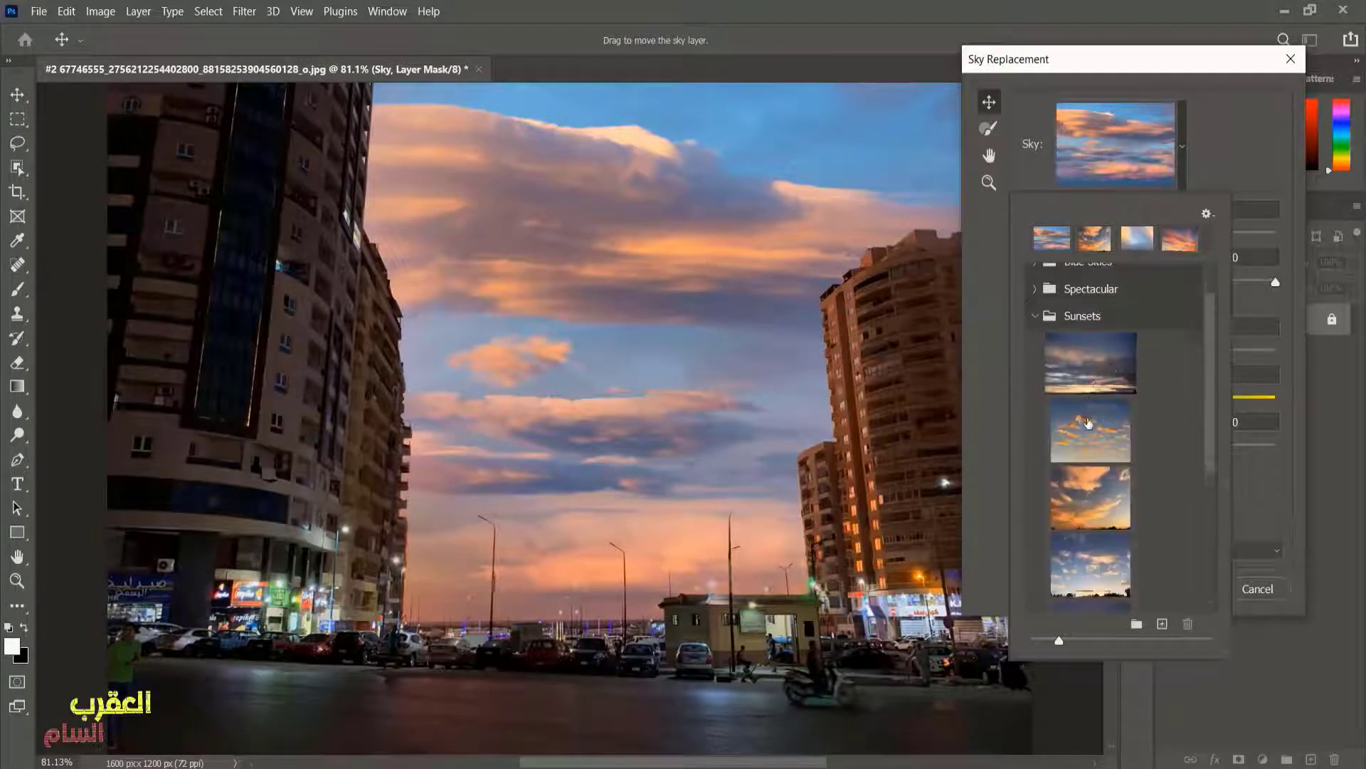
{"action": "scroll", "coordinate": [1099, 449], "scroll_direction": "down", "scroll_amount": 2}
{"action": "scroll", "coordinate": [1101, 466], "scroll_direction": "down", "scroll_amount": 2}
{"action": "scroll", "coordinate": [1101, 484], "scroll_direction": "down", "scroll_amount": 1}
{"action": "scroll", "coordinate": [1100, 505], "scroll_direction": "down", "scroll_amount": 1}
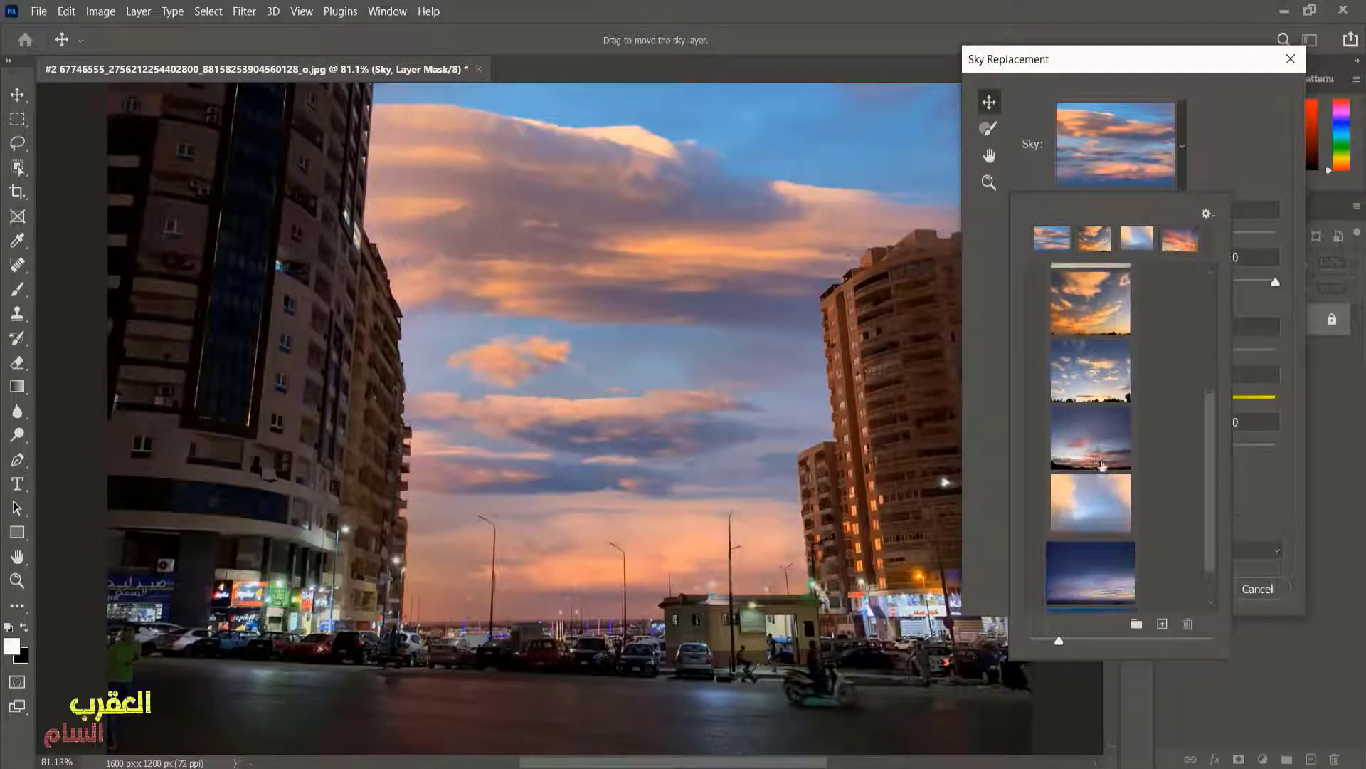
{"action": "scroll", "coordinate": [1099, 523], "scroll_direction": "down", "scroll_amount": 1}
{"action": "scroll", "coordinate": [1098, 535], "scroll_direction": "up", "scroll_amount": 1}
{"action": "left_click", "coordinate": [1098, 535]}
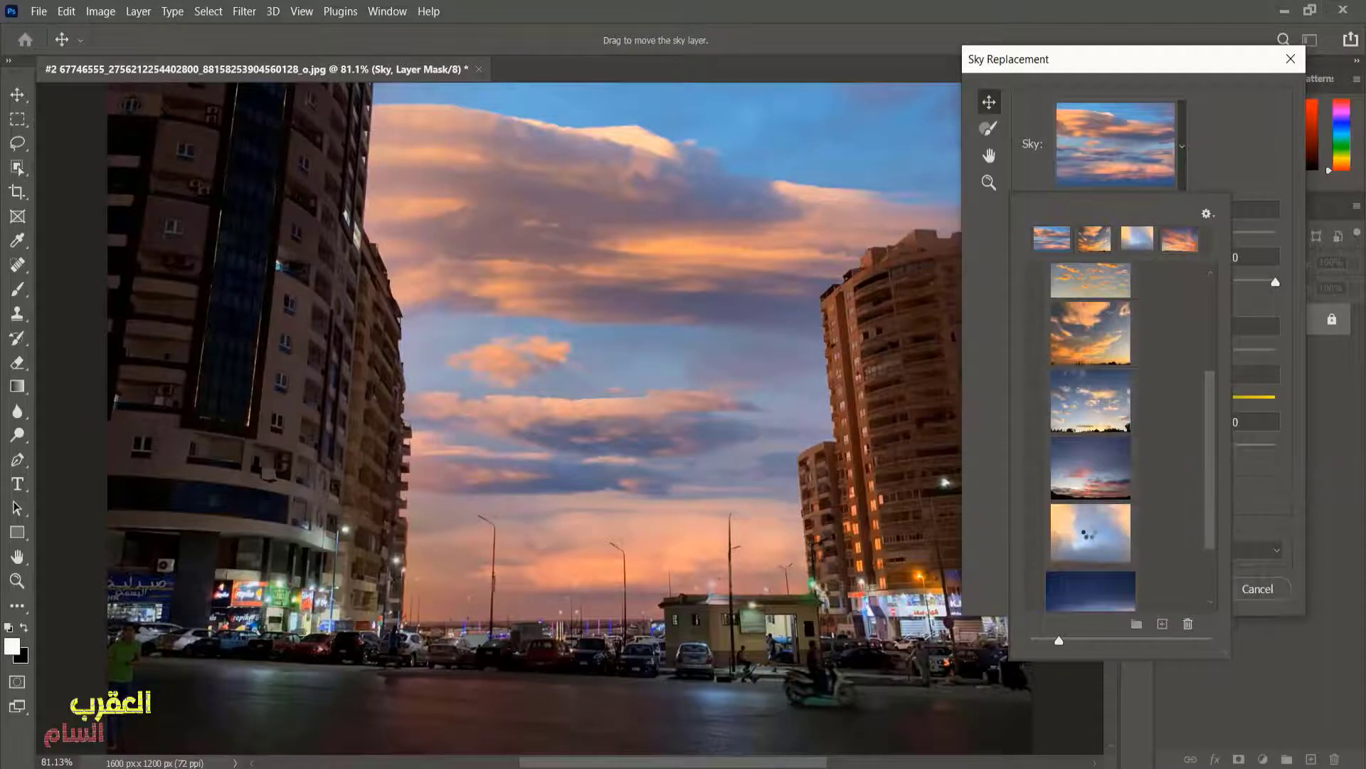
{"action": "scroll", "coordinate": [1102, 479], "scroll_direction": "down", "scroll_amount": 2}
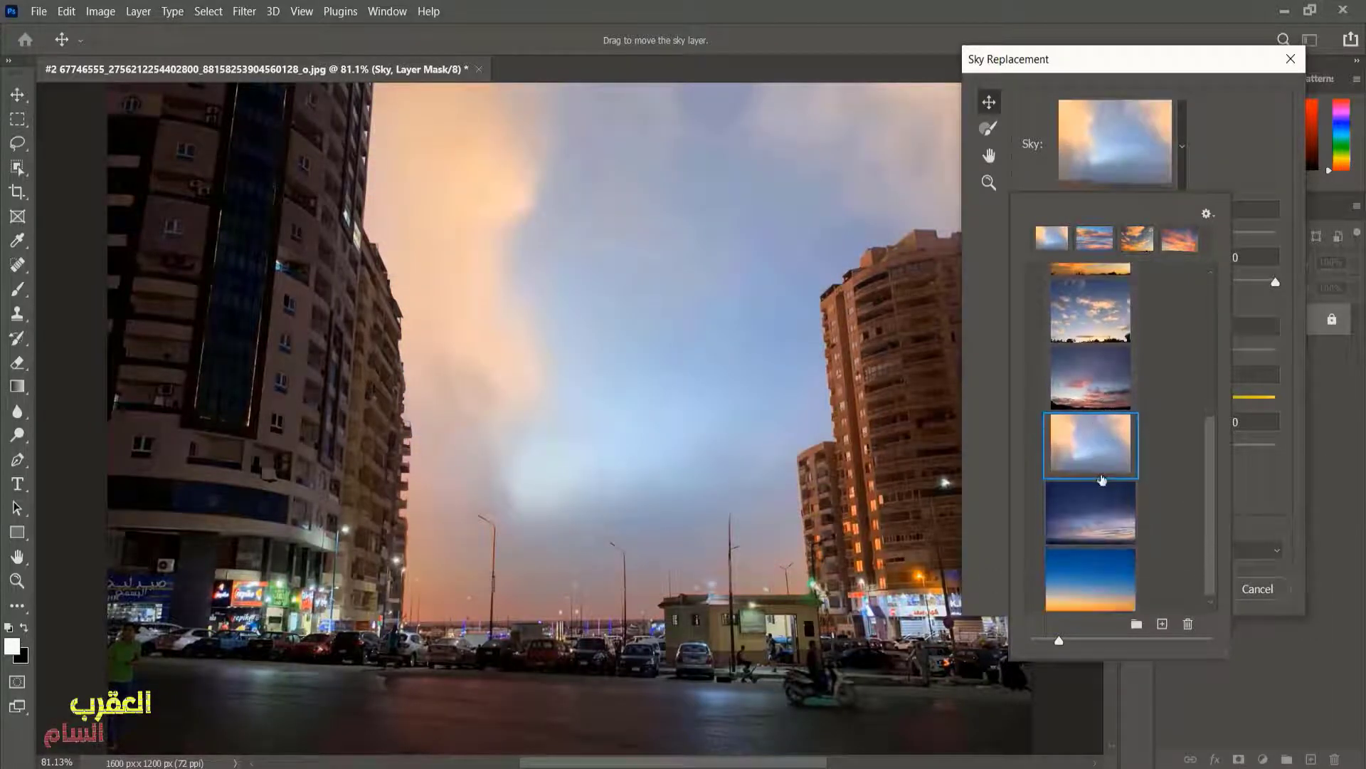
{"action": "left_click", "coordinate": [1096, 579]}
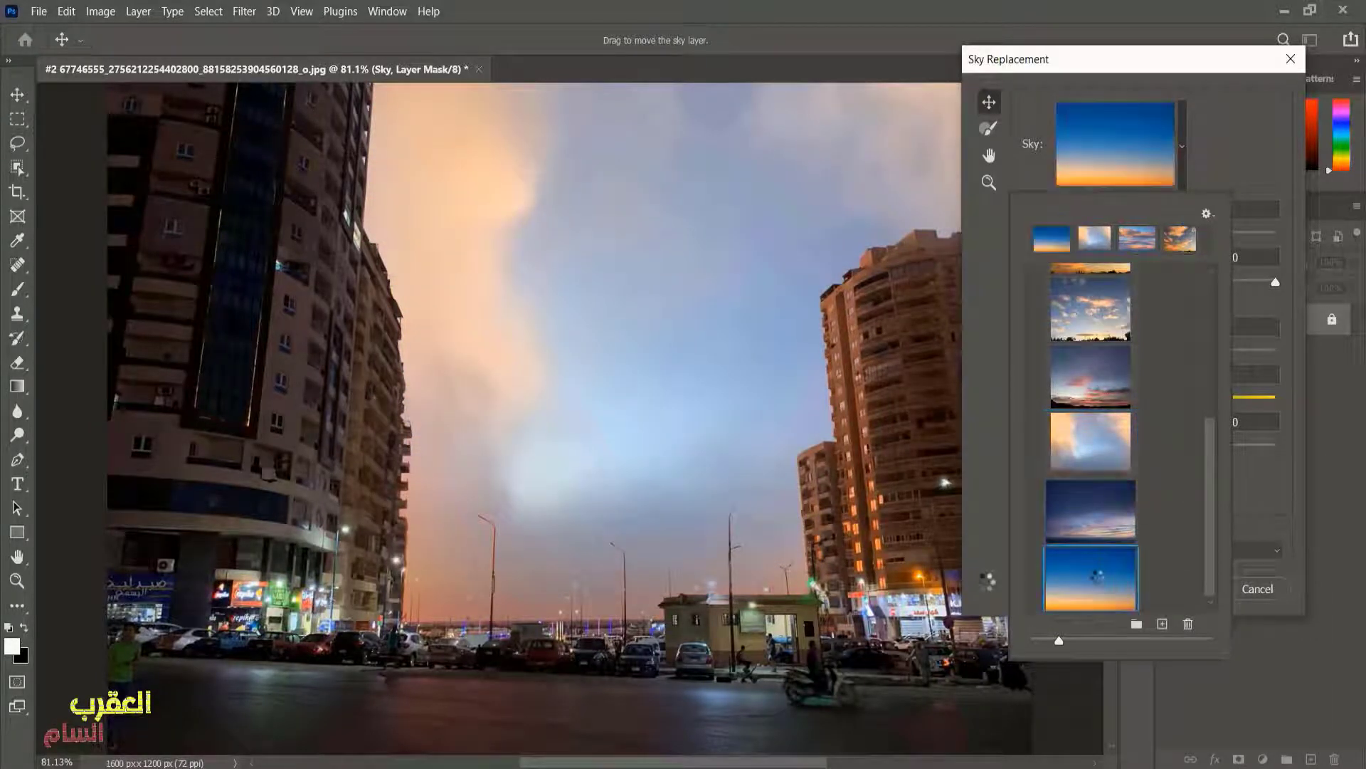
{"action": "scroll", "coordinate": [1096, 427], "scroll_direction": "up", "scroll_amount": 2}
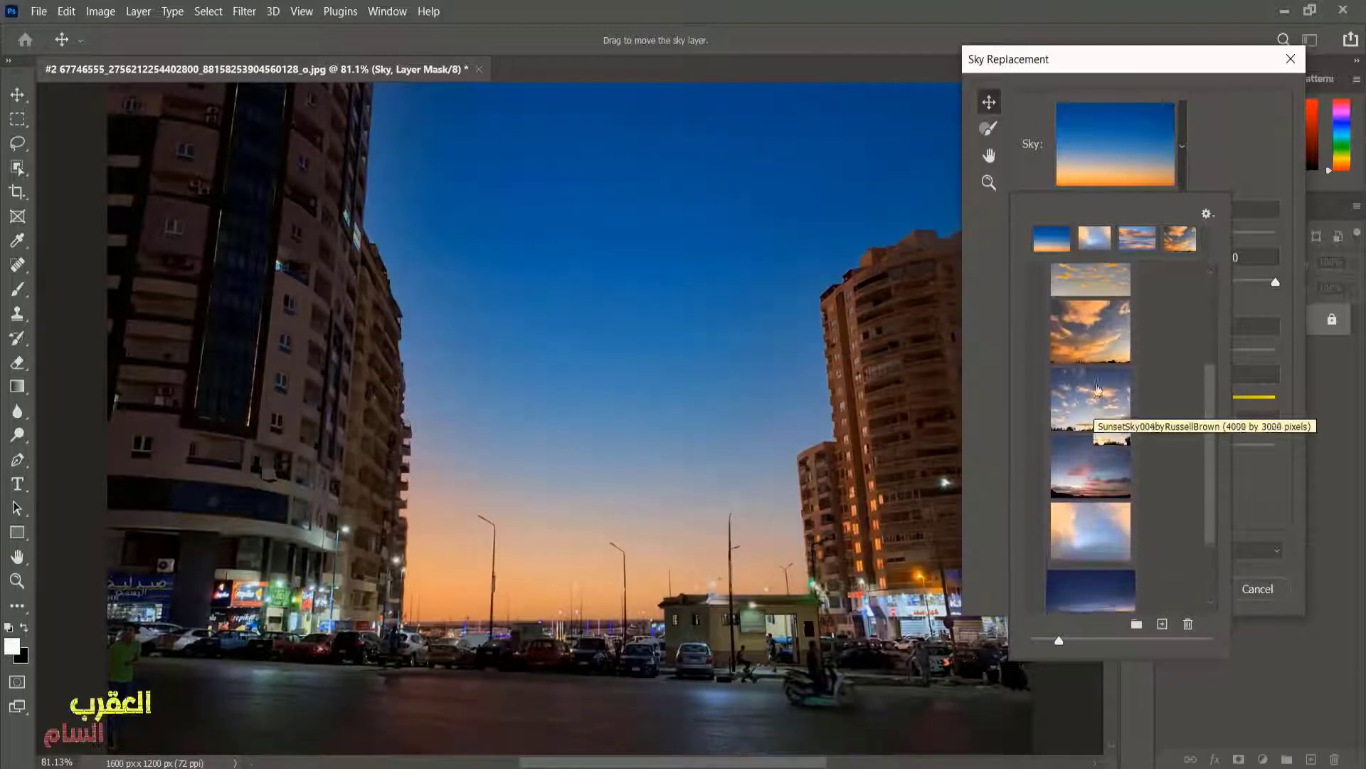
{"action": "left_click", "coordinate": [1100, 355]}
{"action": "scroll", "coordinate": [1100, 342], "scroll_direction": "up", "scroll_amount": 3}
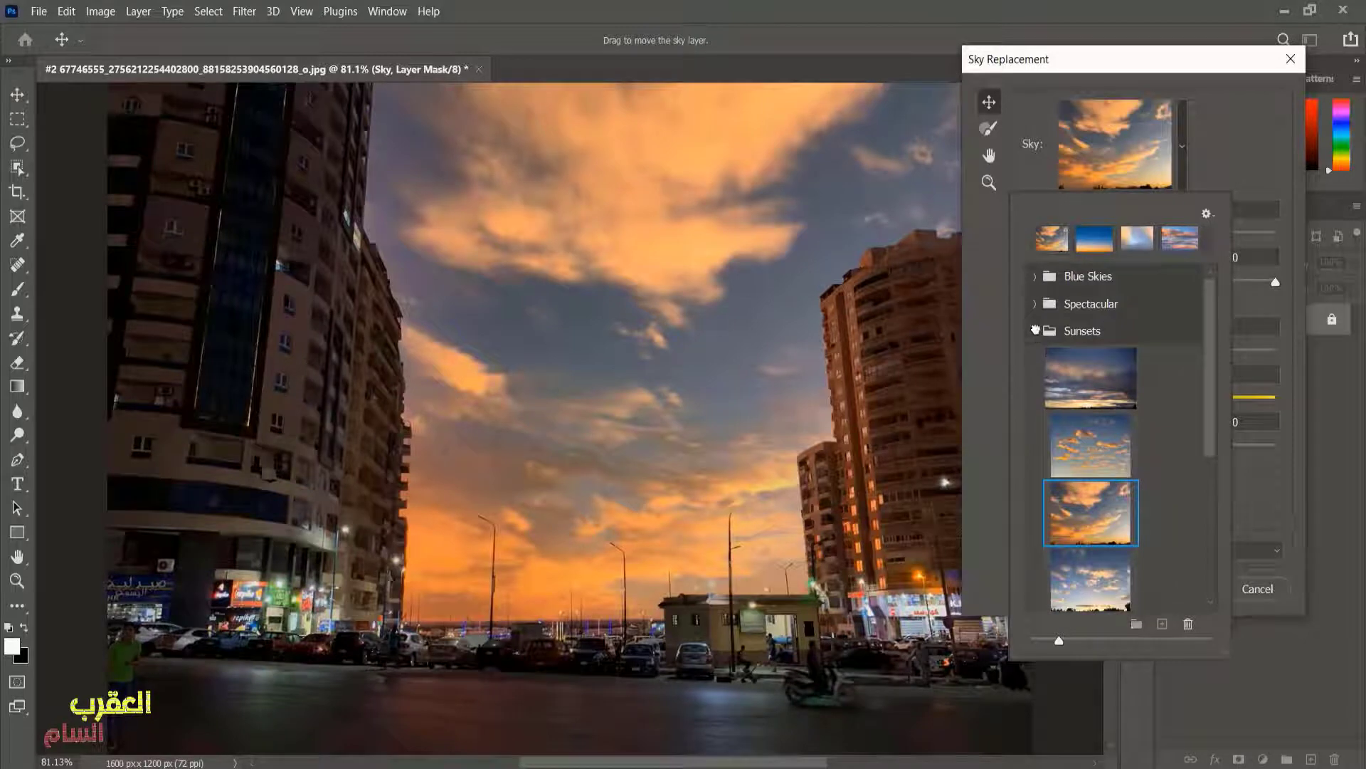
{"action": "left_click", "coordinate": [1034, 330]}
{"action": "left_click", "coordinate": [1180, 147]}
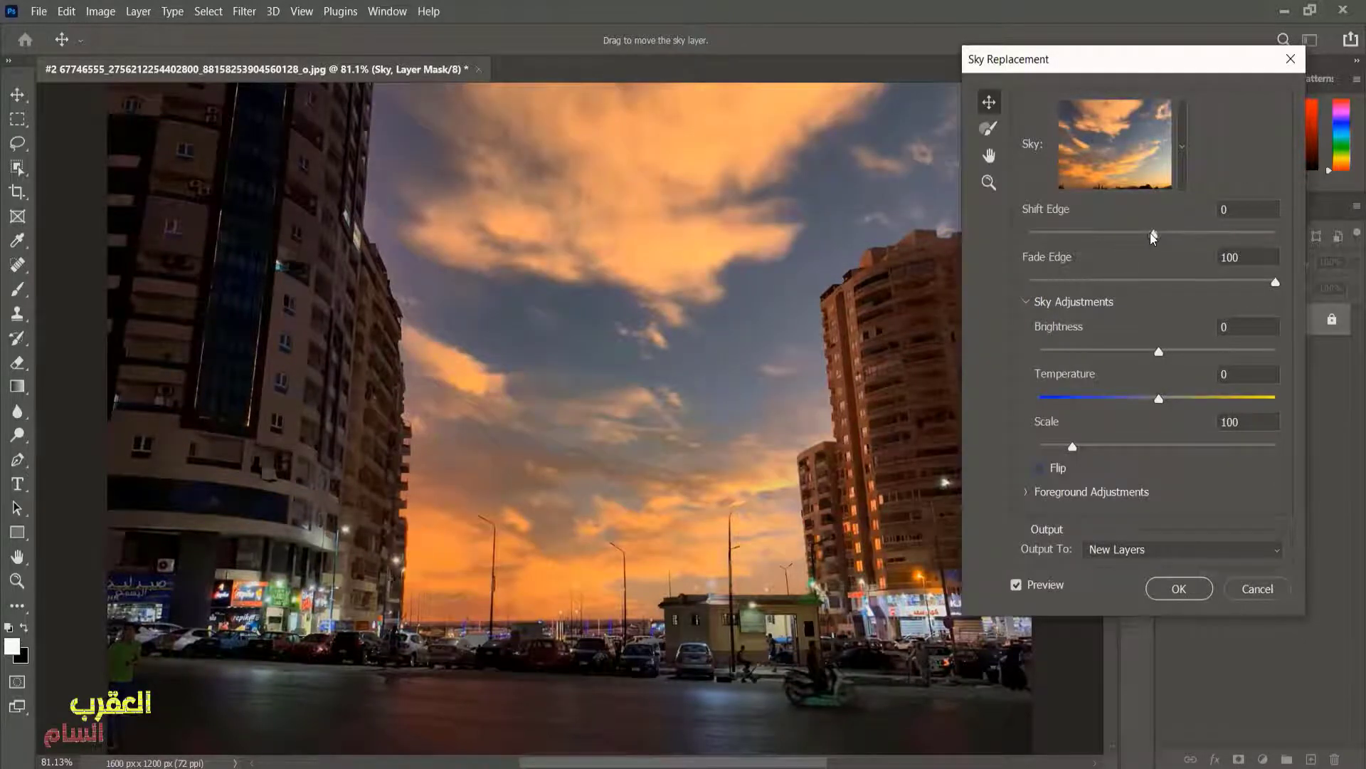
- Adjust Shift Edge, then set Fade Edge 100, Brightness -3 and Temperature 10
{"action": "mouse_move", "coordinate": [1153, 235]}
{"action": "left_mouse_down"}
{"action": "mouse_move", "coordinate": [1052, 234]}
{"action": "mouse_move", "coordinate": [1072, 235]}
{"action": "left_mouse_up"}
{"action": "mouse_move", "coordinate": [1276, 282]}
{"action": "left_mouse_down"}
{"action": "mouse_move", "coordinate": [1089, 282]}
{"action": "mouse_move", "coordinate": [1314, 290]}
{"action": "left_mouse_up"}
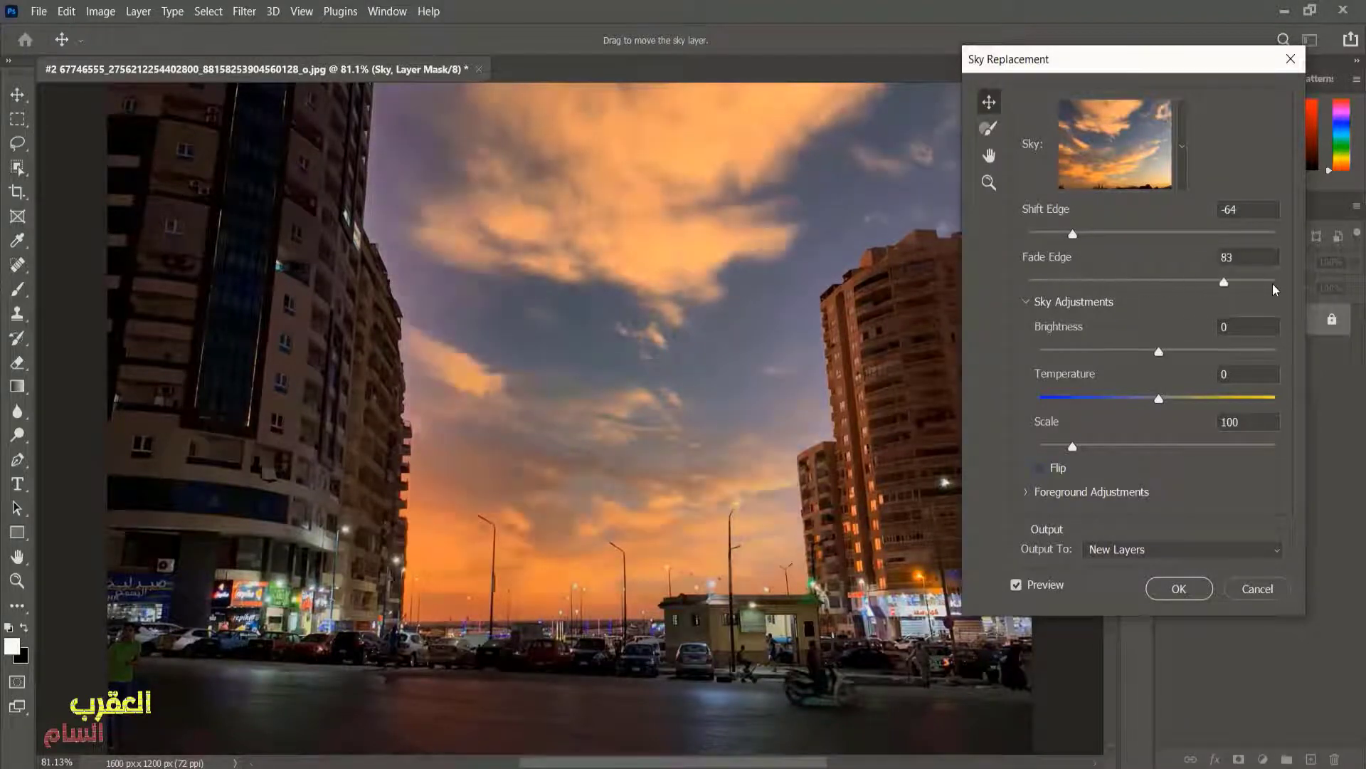
{"action": "mouse_move", "coordinate": [1154, 351]}
{"action": "left_mouse_down"}
{"action": "mouse_move", "coordinate": [1078, 351]}
{"action": "mouse_move", "coordinate": [1154, 353]}
{"action": "left_mouse_up"}
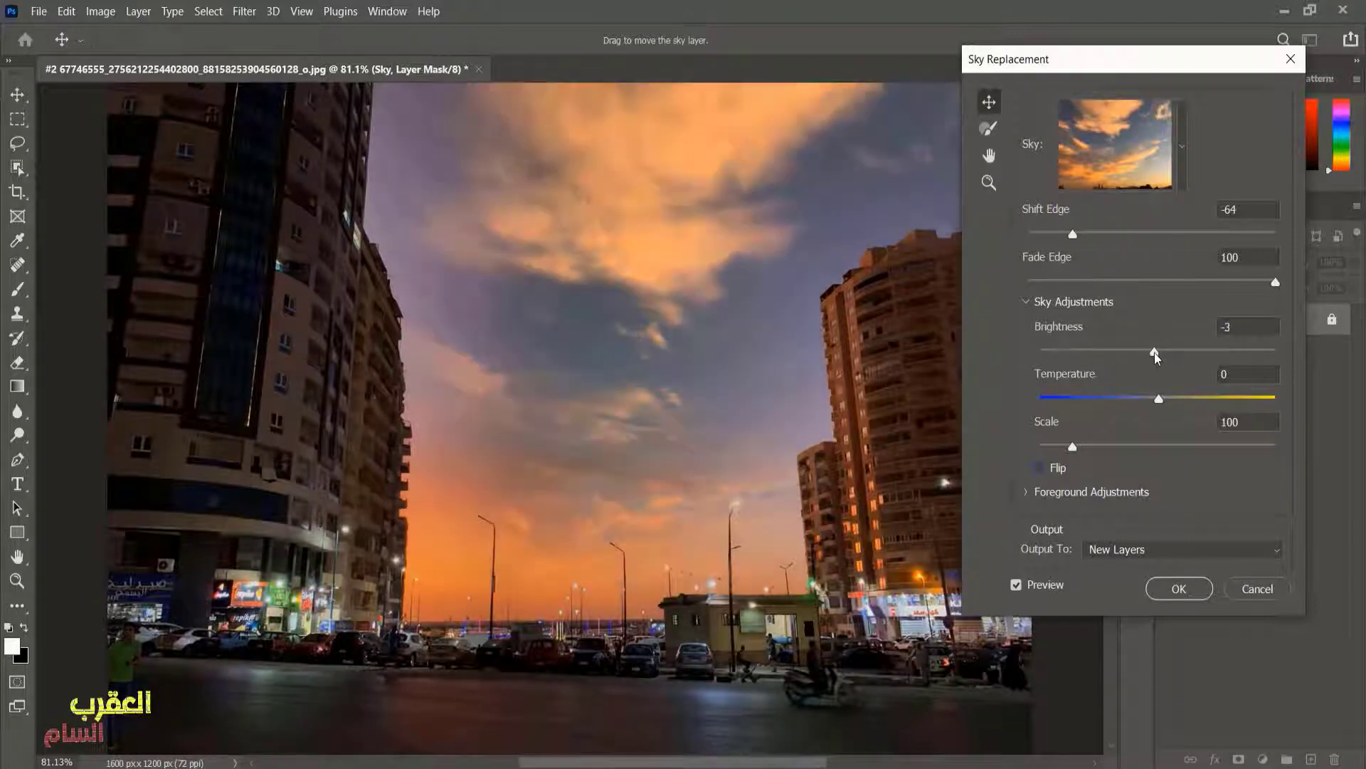
{"action": "mouse_move", "coordinate": [1158, 404]}
{"action": "left_mouse_down"}
{"action": "mouse_move", "coordinate": [1096, 403]}
{"action": "mouse_move", "coordinate": [1232, 403]}
{"action": "mouse_move", "coordinate": [1172, 406]}
{"action": "left_mouse_up"}
- Toggle Flip on and off, then reopen the sky preset list
{"action": "left_click", "coordinate": [1040, 468]}
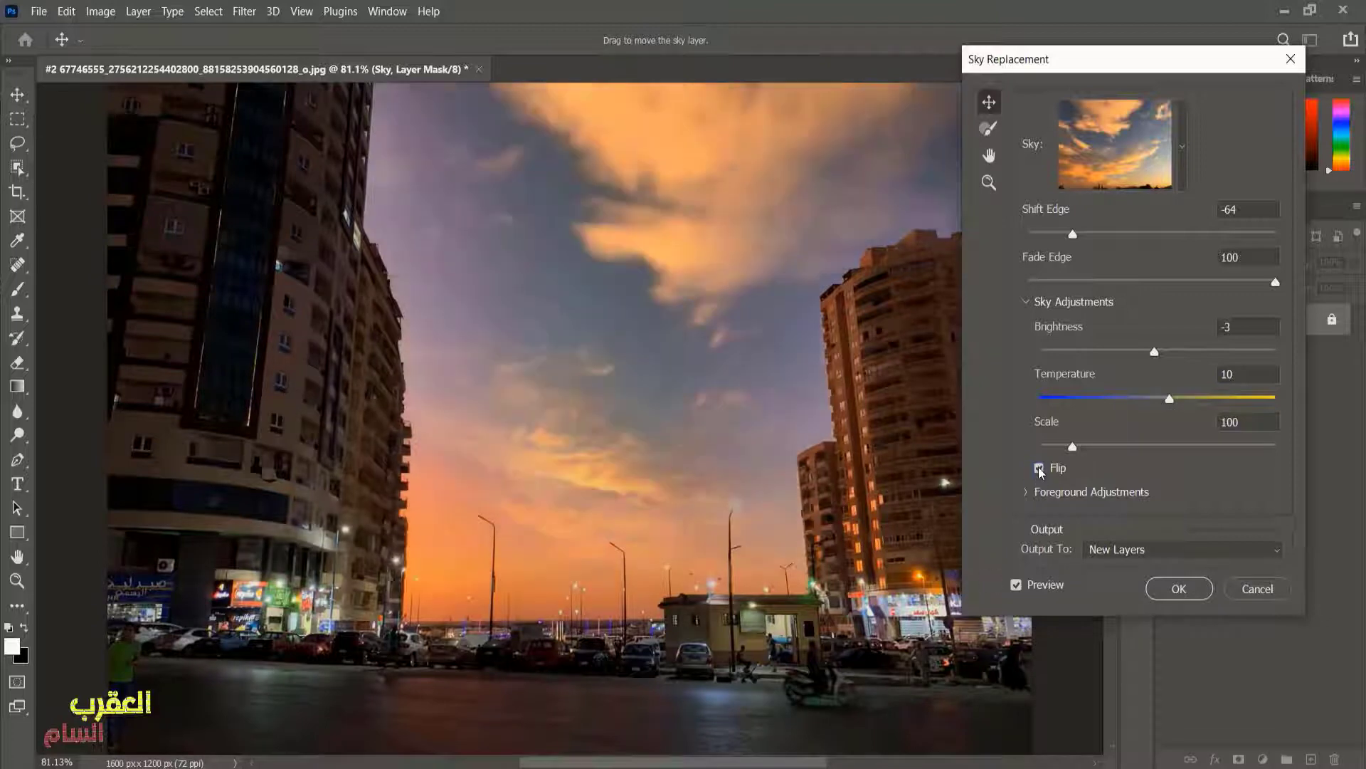
{"action": "left_click", "coordinate": [1040, 469]}
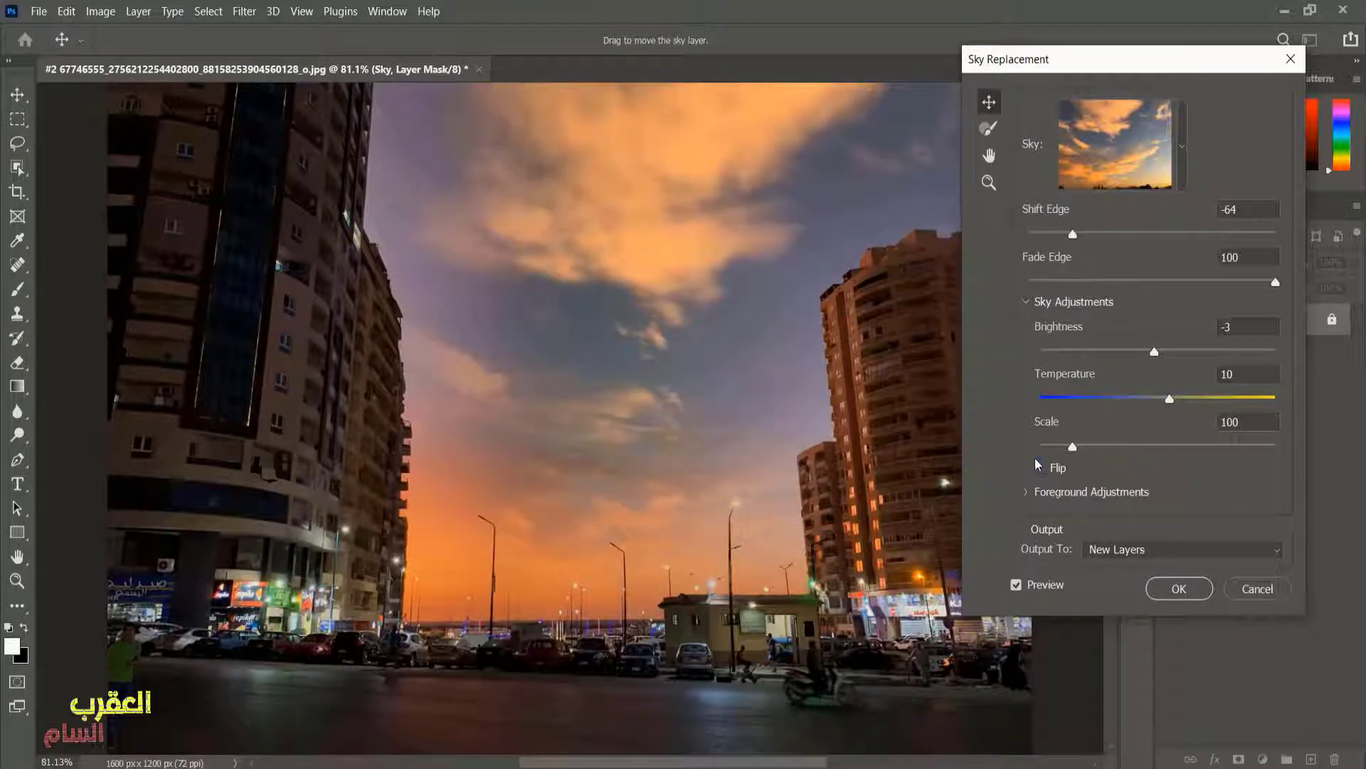
{"action": "left_click", "coordinate": [1183, 149]}
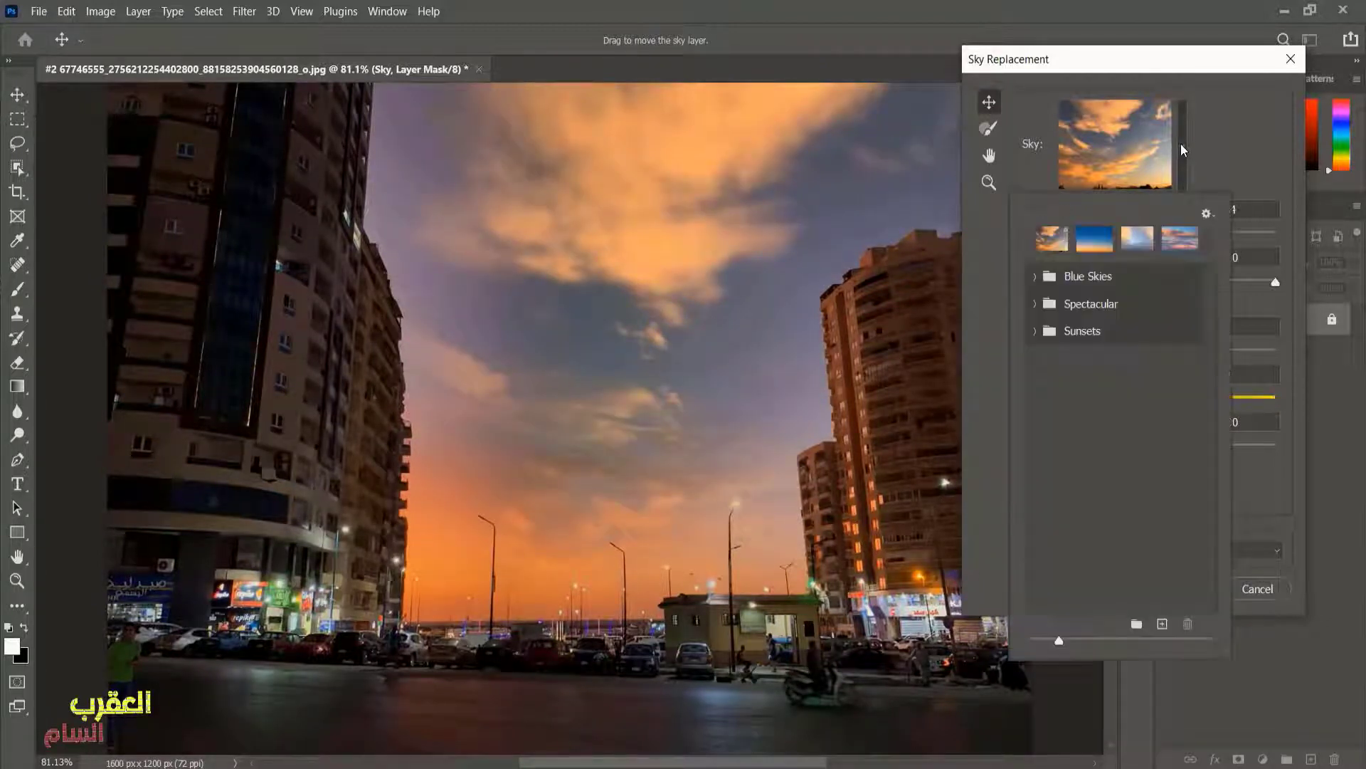
- Import #6 960224_0.jpg from New folder as a new named sky preset
{"action": "left_click", "coordinate": [1162, 624]}
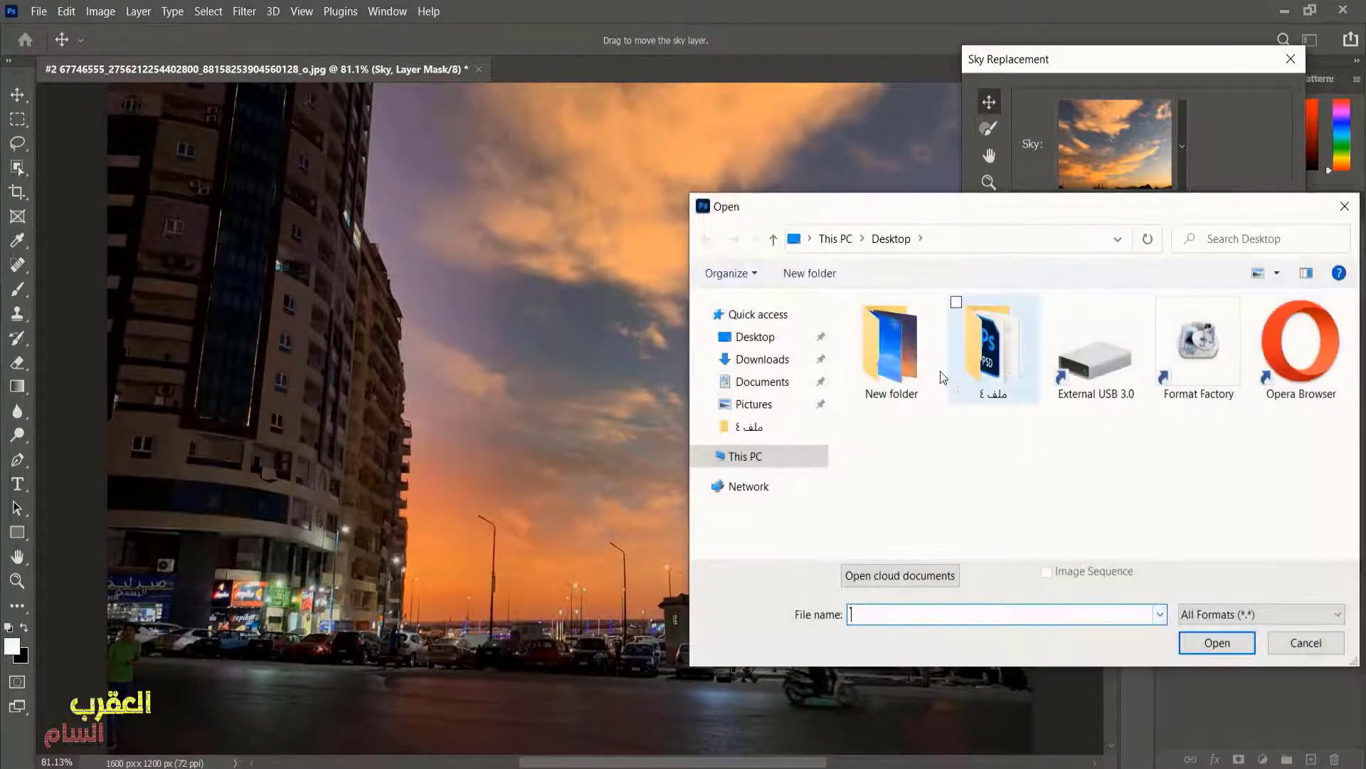
{"action": "double_click", "coordinate": [892, 350]}
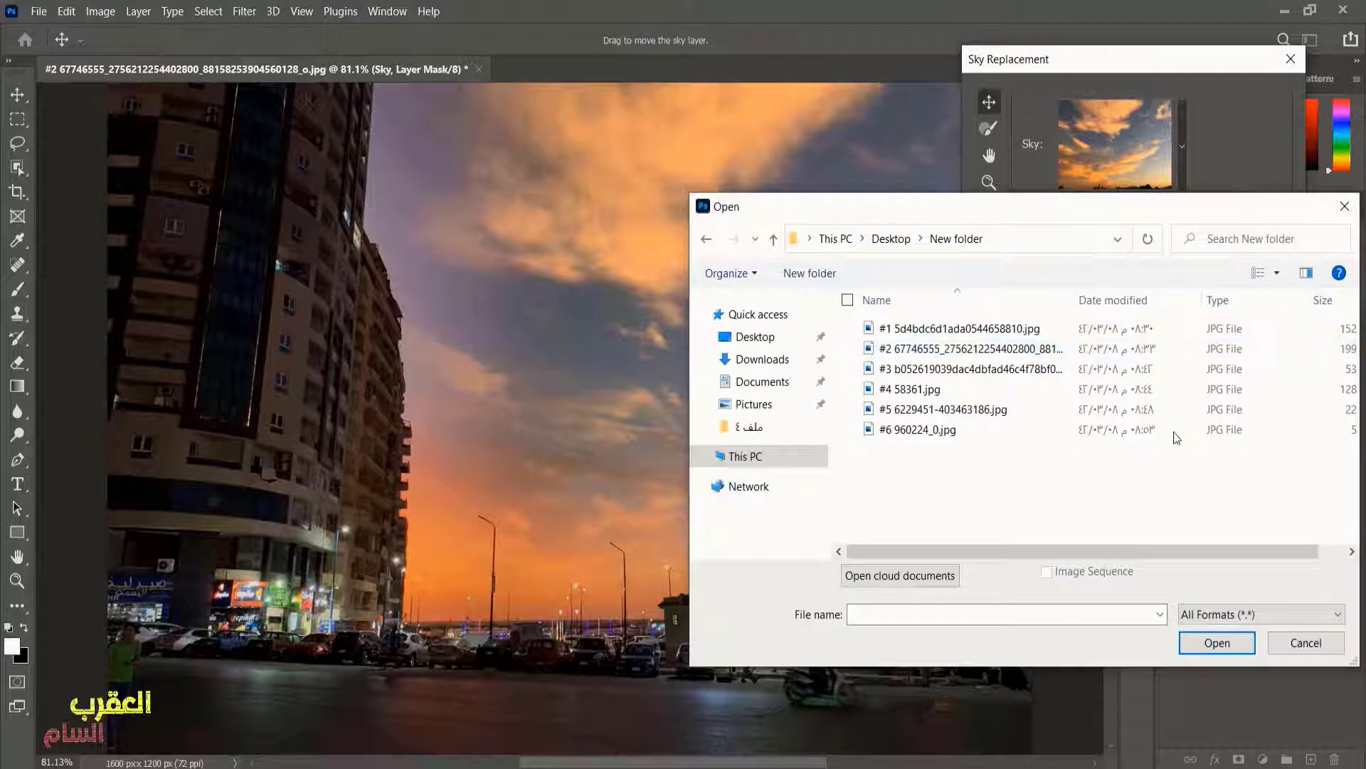
{"action": "left_click", "coordinate": [1278, 274]}
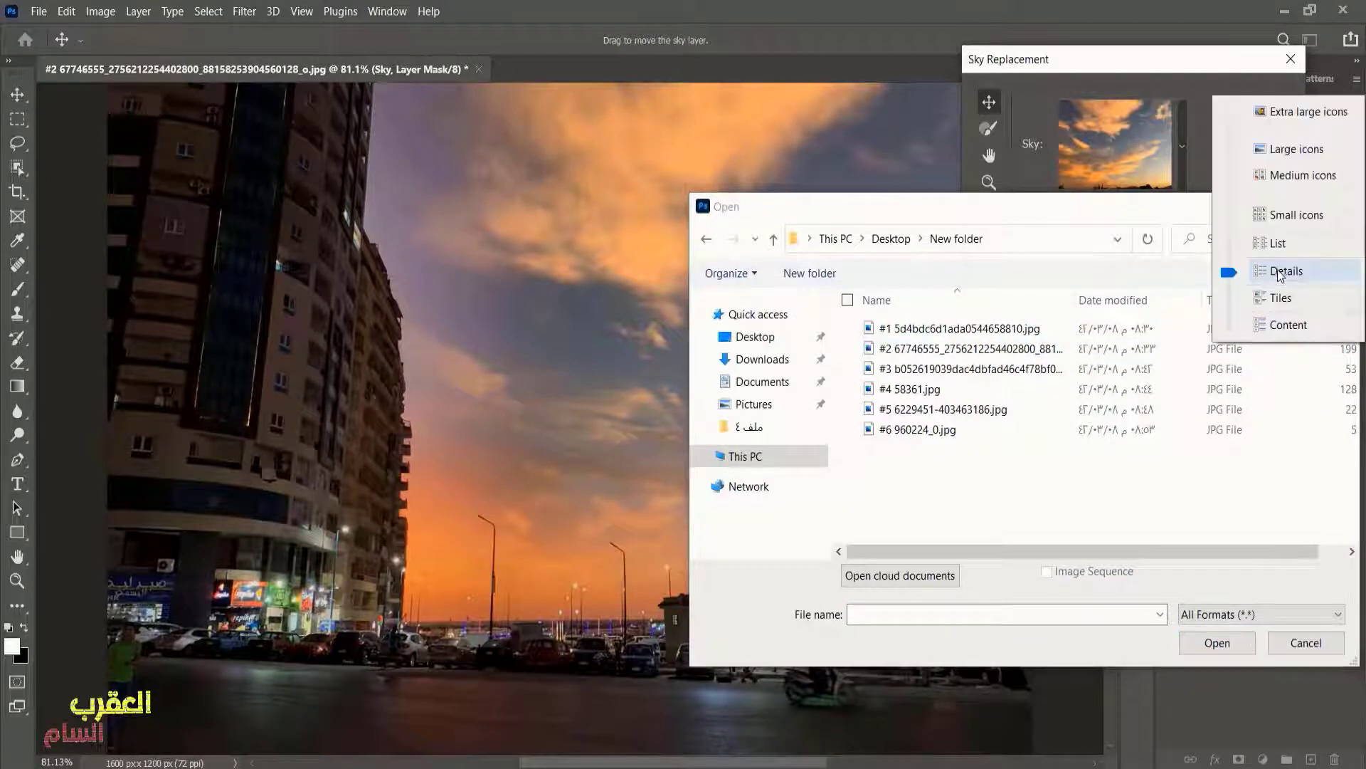
{"action": "left_click", "coordinate": [1278, 149]}
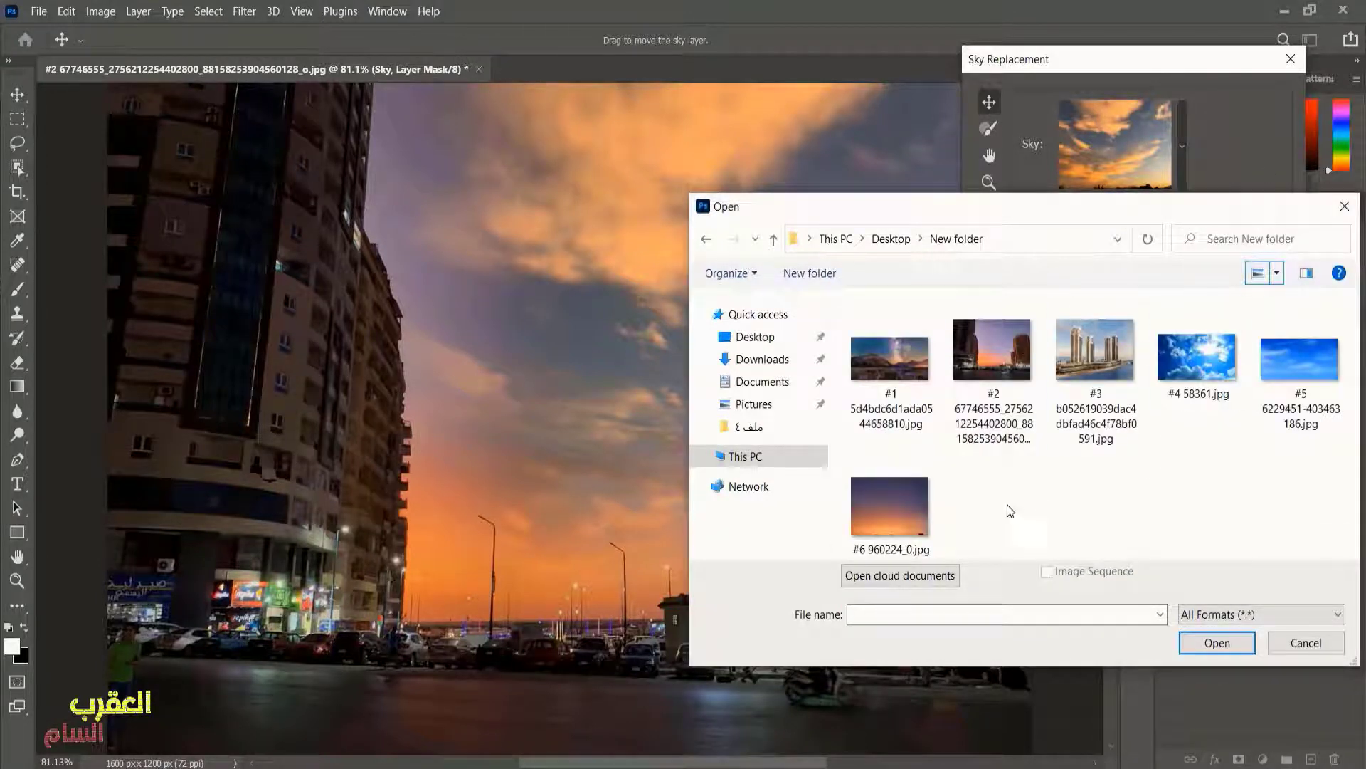
{"action": "left_click", "coordinate": [894, 506]}
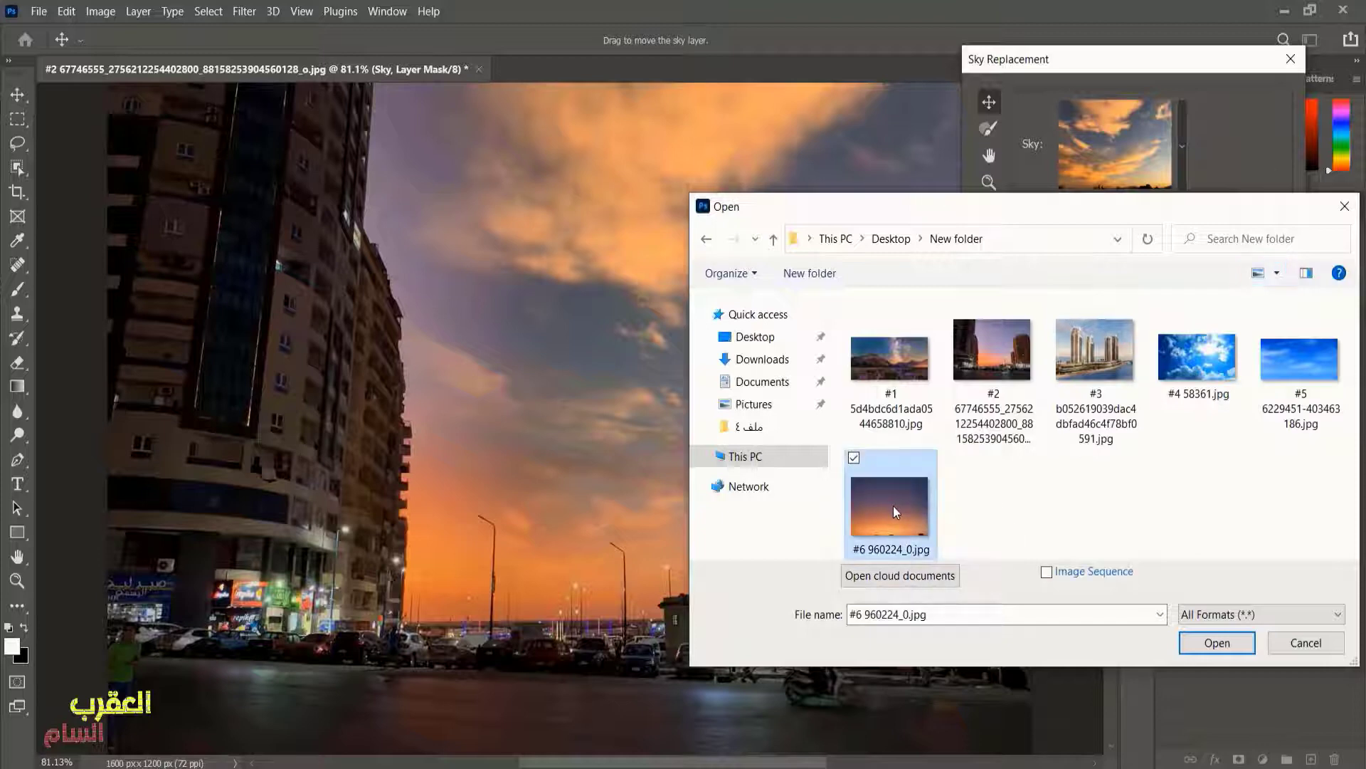
{"action": "left_click", "coordinate": [1217, 643]}
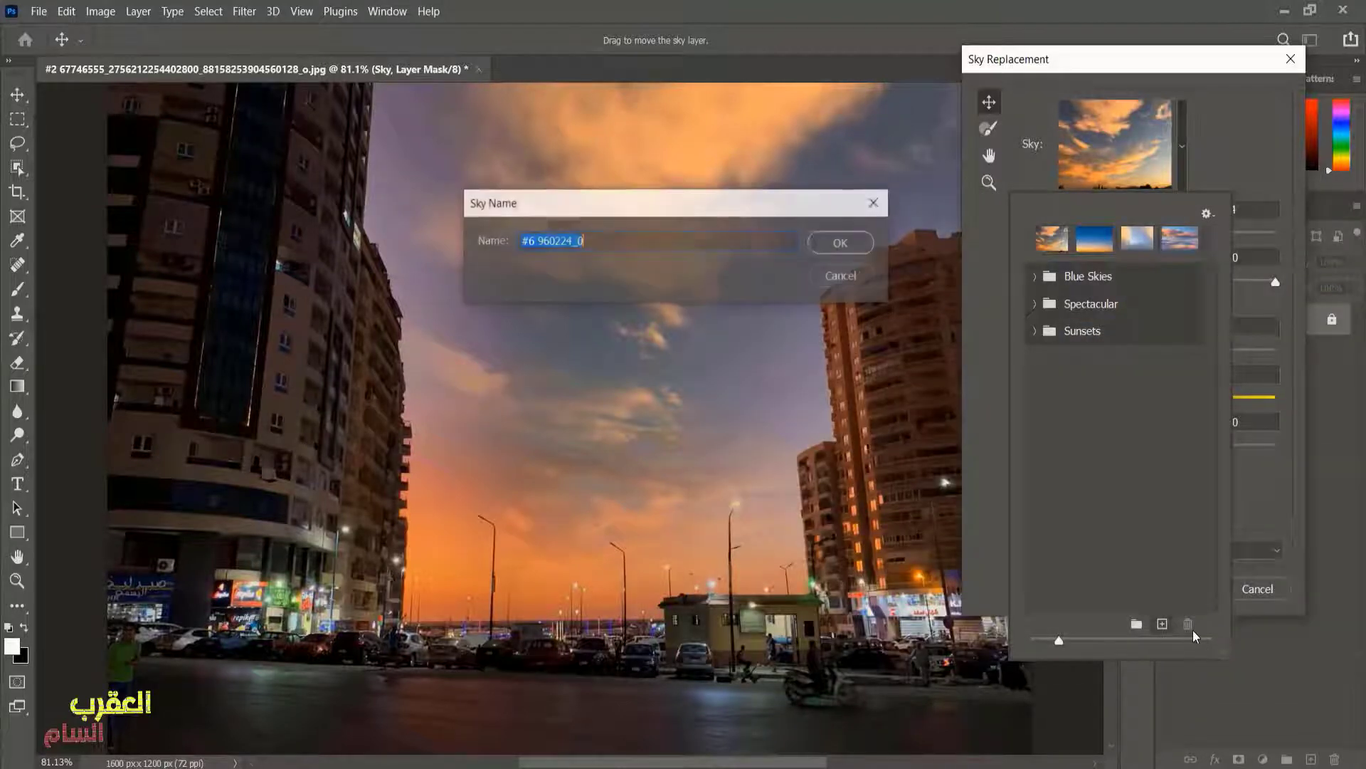
{"action": "left_click_drag", "start_coordinate": [669, 208], "coordinate": [682, 173]}
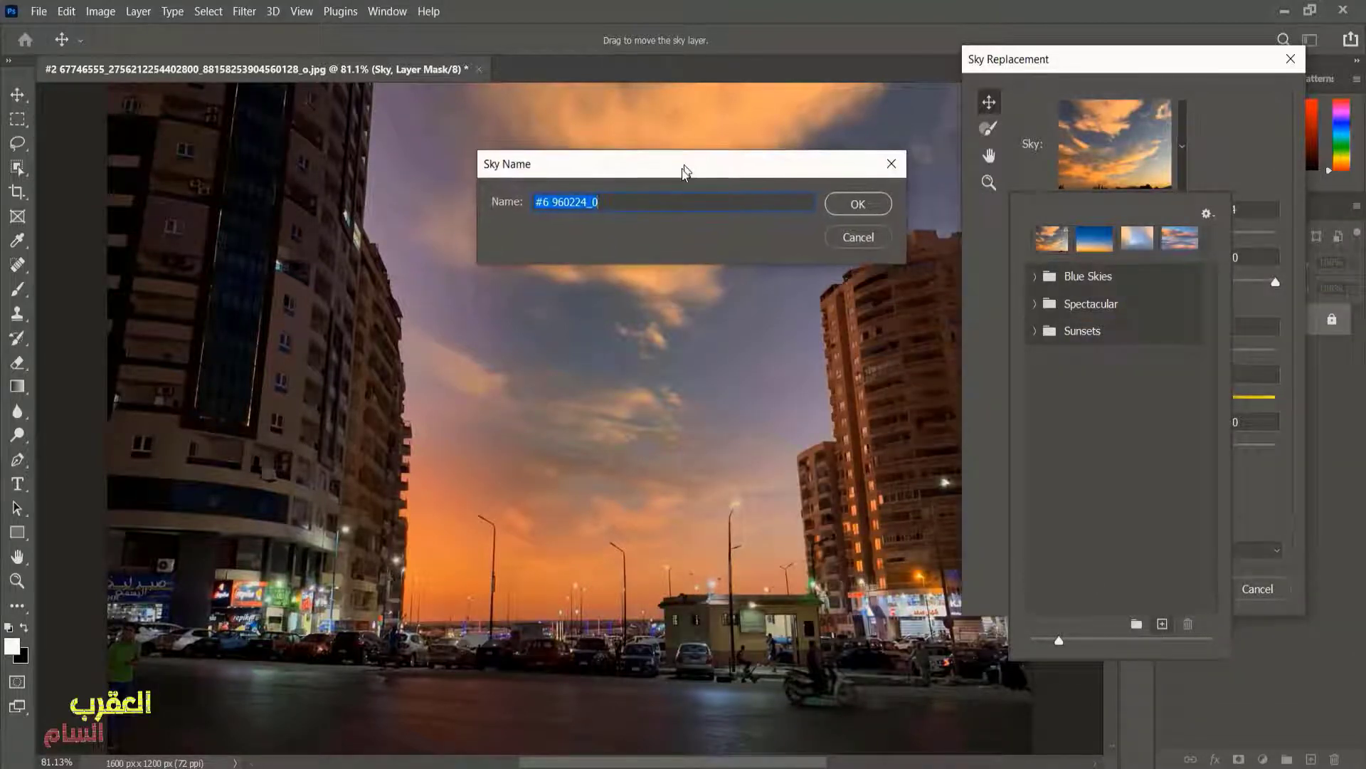
{"action": "left_click", "coordinate": [856, 208]}
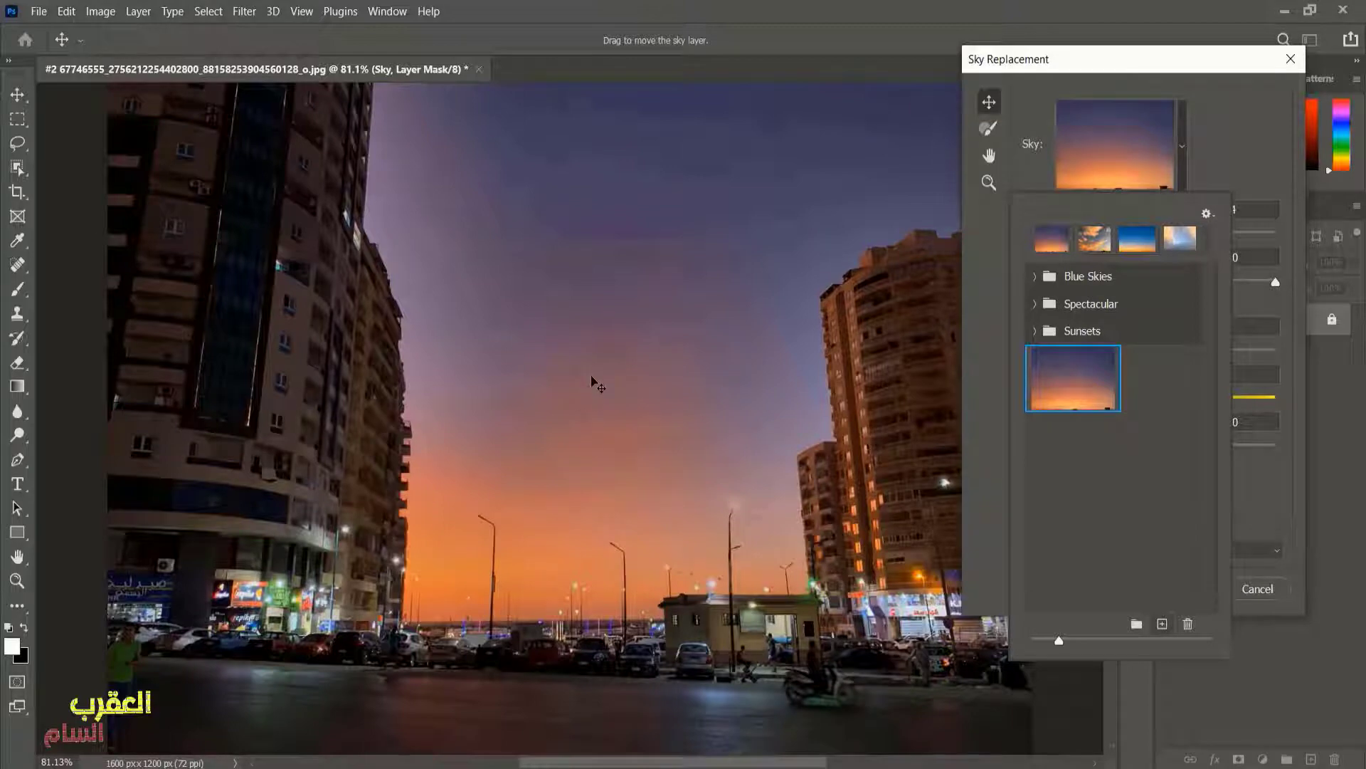
- Apply the twilight sky replacement, producing a Sky Replacement Group
{"action": "left_click", "coordinate": [1180, 149]}
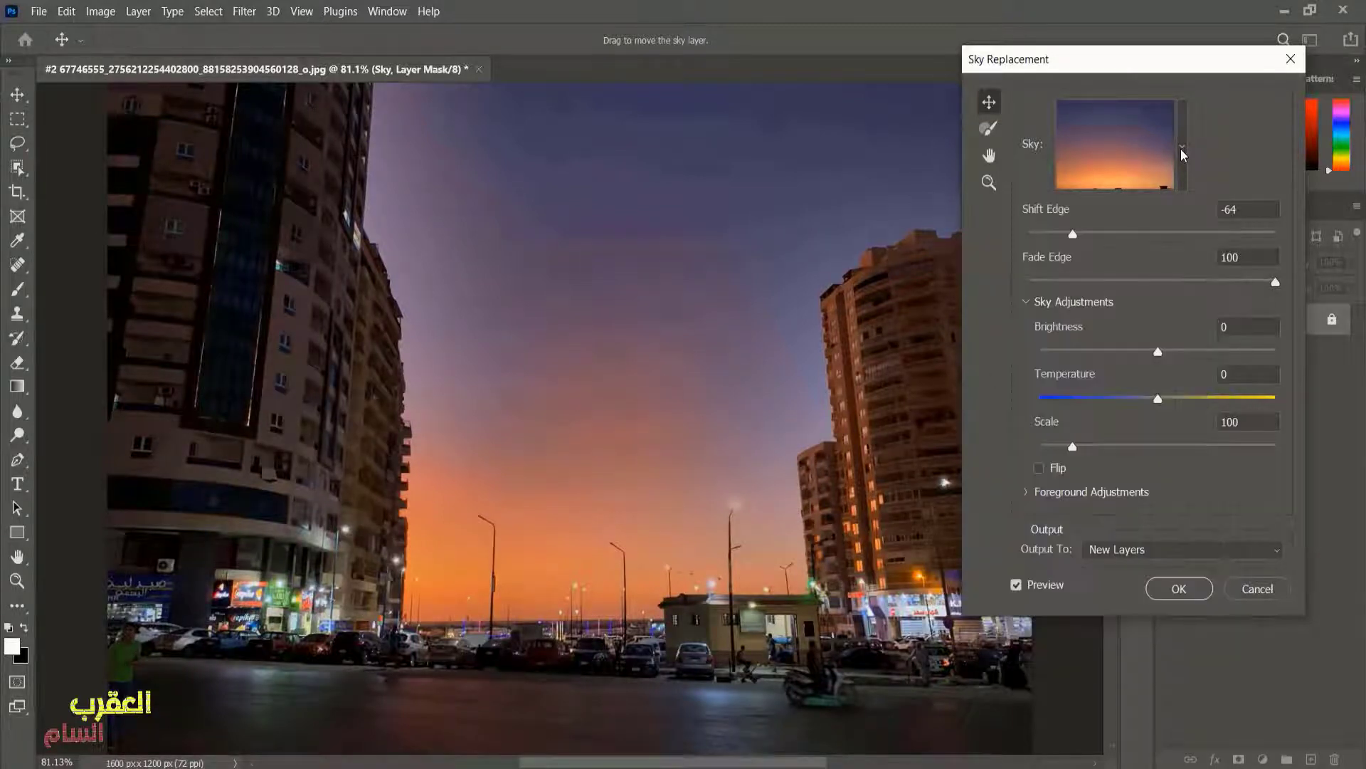
{"action": "left_click", "coordinate": [1177, 590]}
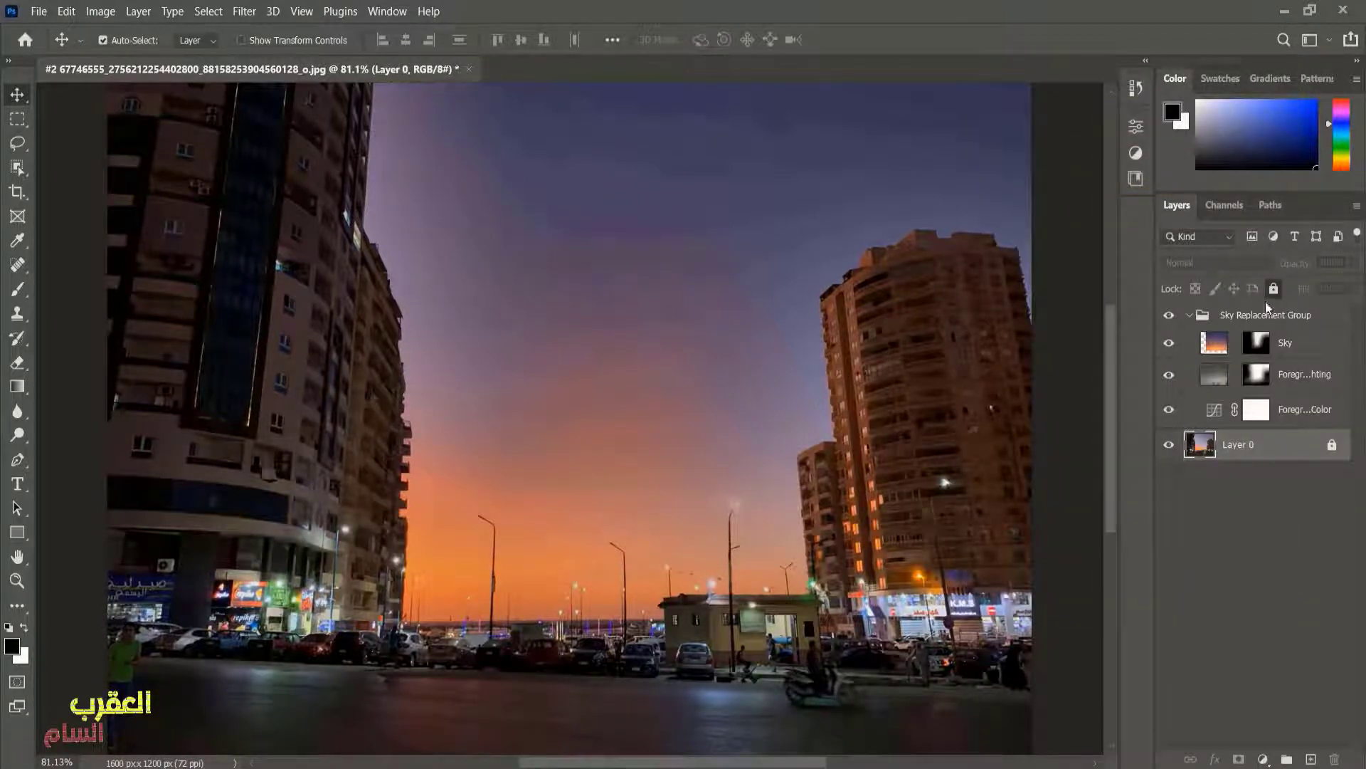
{"action": "left_click", "coordinate": [1188, 316]}
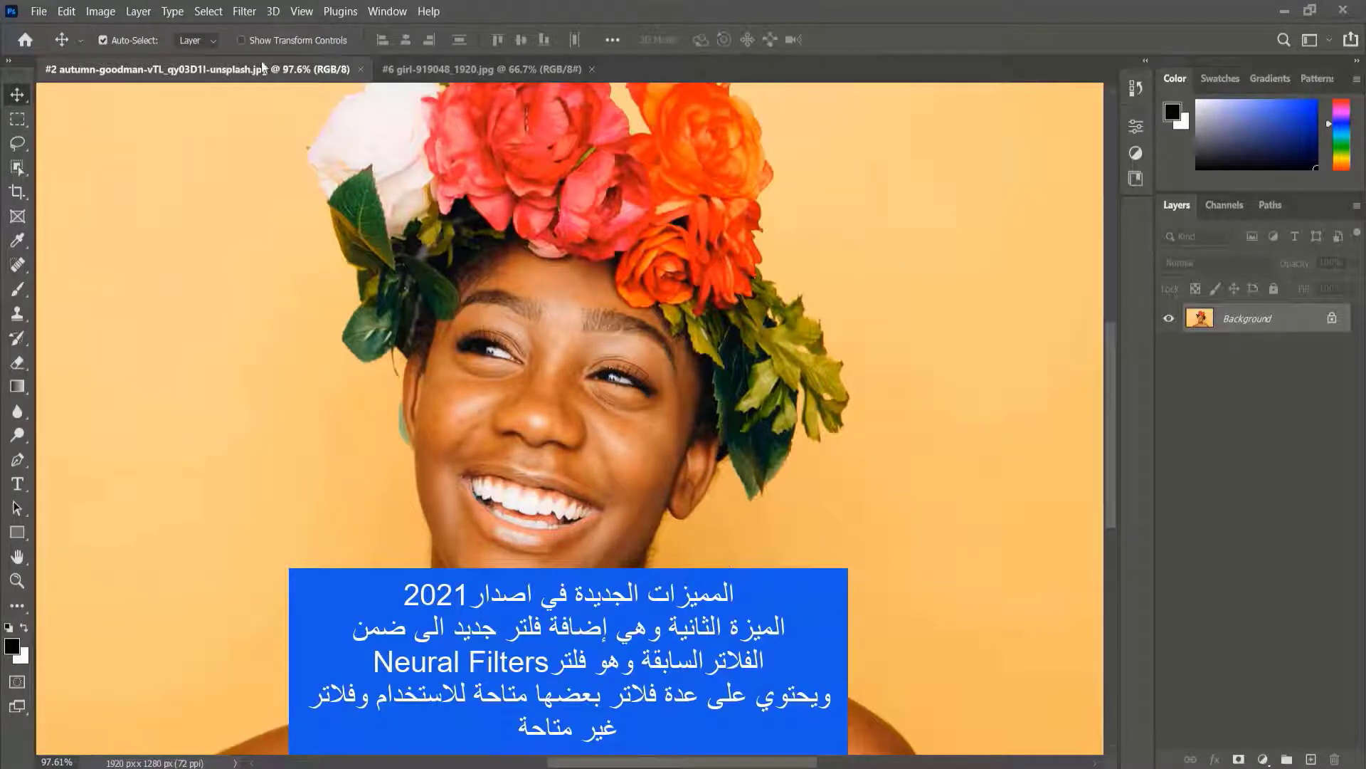
- In Filter > Neural Filters, enable Skin Smoothing with Blur 50 and Smoothness 0
{"action": "left_click", "coordinate": [245, 11]}
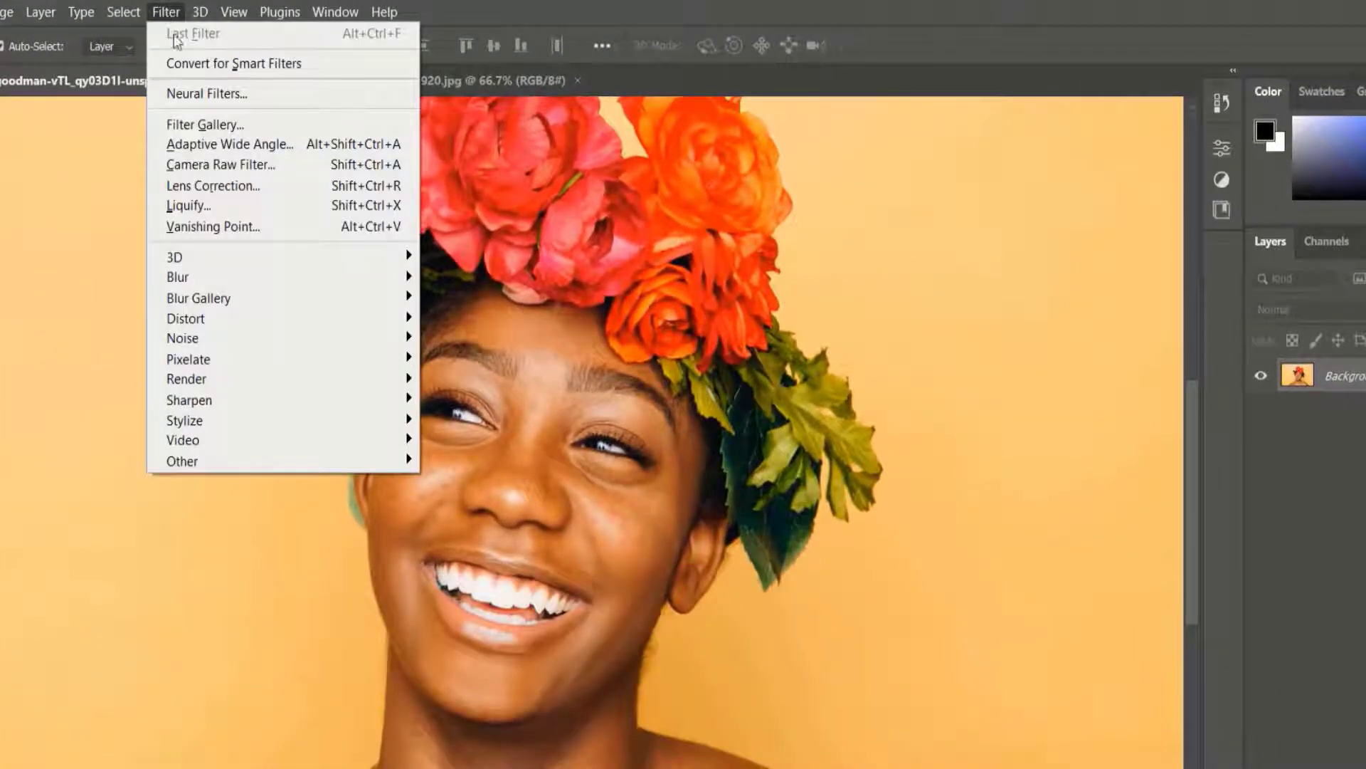
{"action": "left_click", "coordinate": [199, 93]}
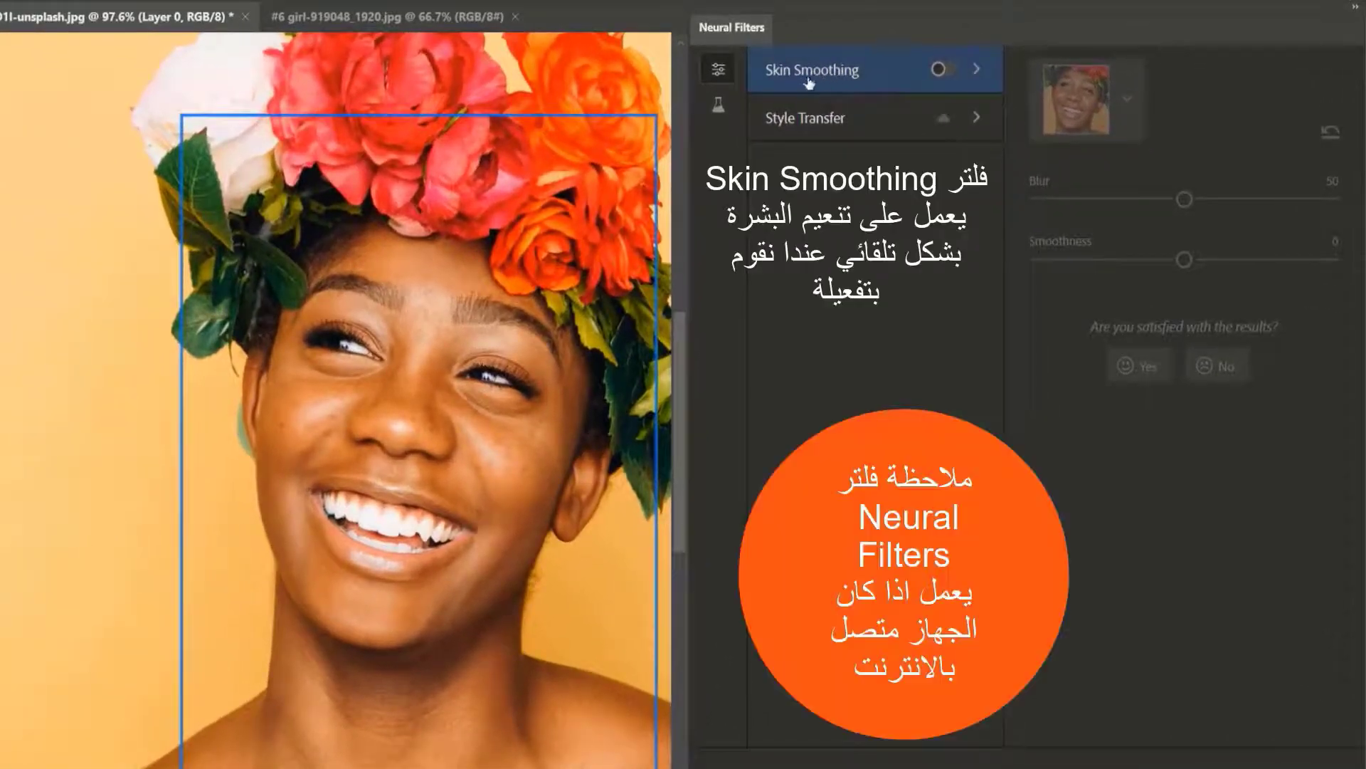
{"action": "left_click", "coordinate": [941, 70]}
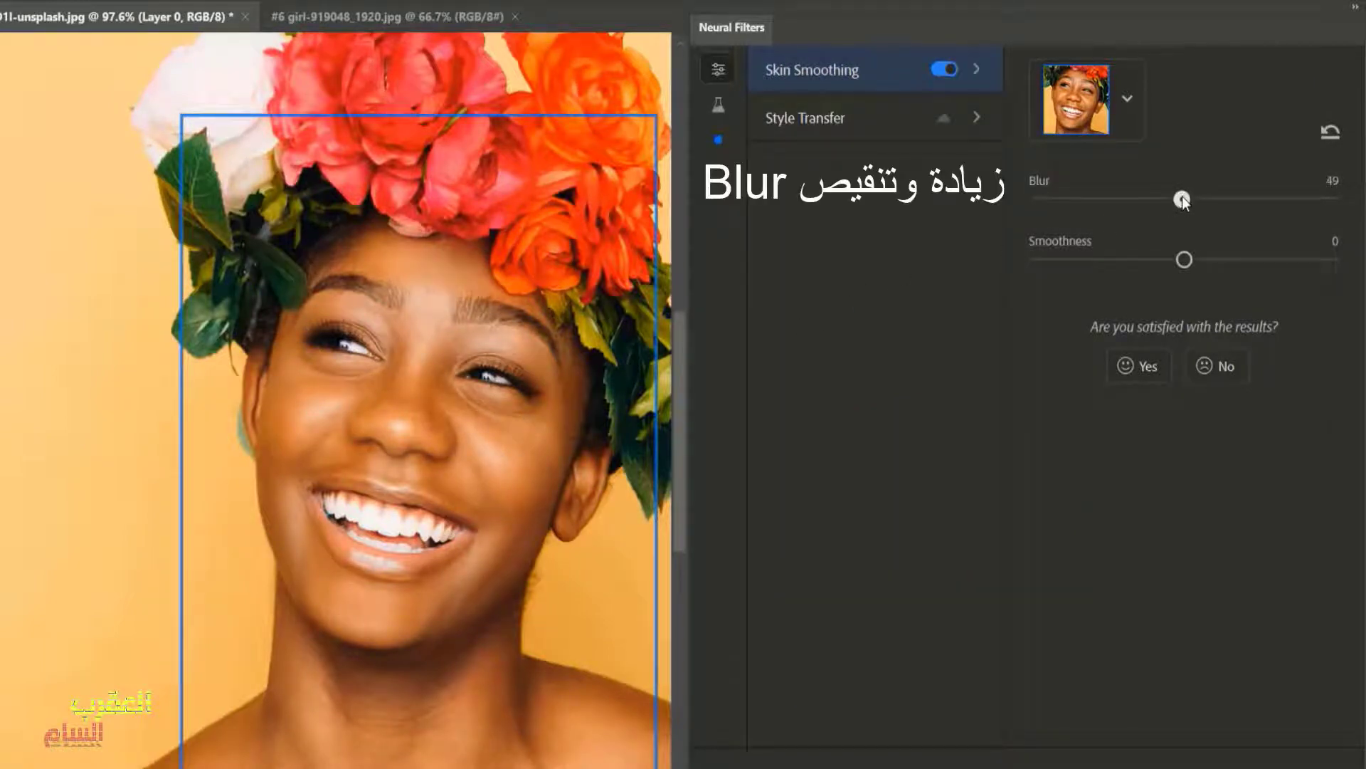
{"action": "mouse_move", "coordinate": [1184, 199]}
{"action": "left_mouse_down"}
{"action": "mouse_move", "coordinate": [1236, 203]}
{"action": "mouse_move", "coordinate": [1184, 199]}
{"action": "left_mouse_up"}
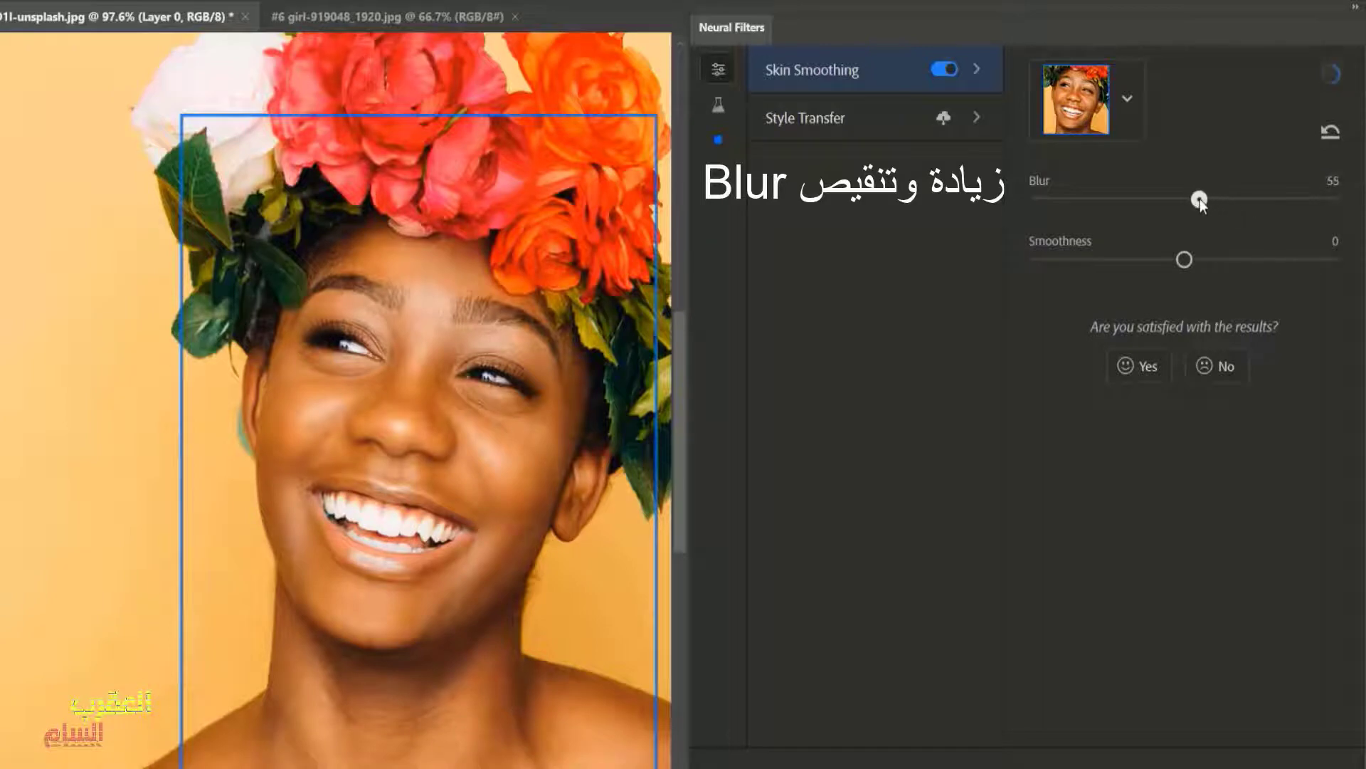
{"action": "left_click_drag", "start_coordinate": [1186, 260], "coordinate": [1226, 263]}
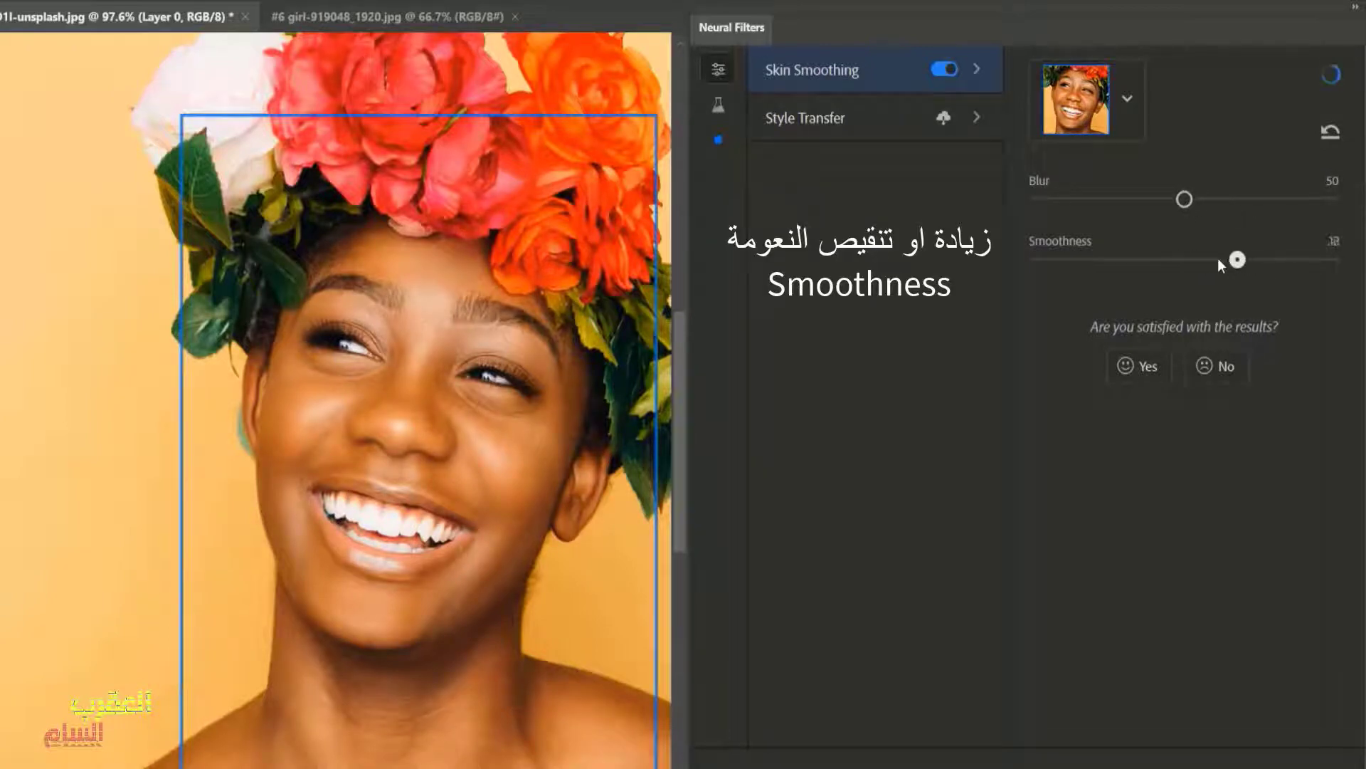
{"action": "left_click_drag", "start_coordinate": [1091, 258], "coordinate": [1184, 259]}
{"action": "scroll", "coordinate": [391, 425], "scroll_direction": "up", "scroll_amount": 1}
{"action": "scroll", "coordinate": [382, 422], "scroll_direction": "up", "scroll_amount": 1}
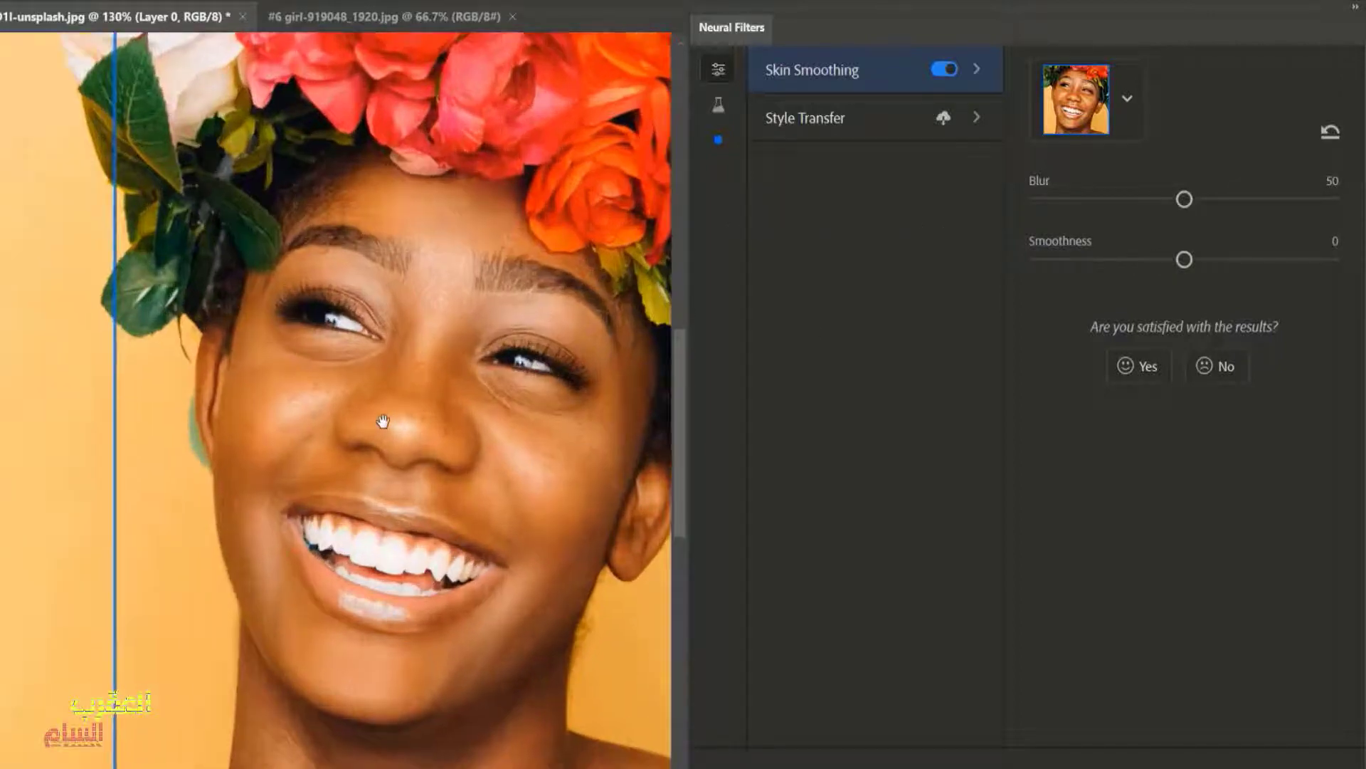
{"action": "scroll", "coordinate": [396, 488], "scroll_direction": "up", "scroll_amount": 1}
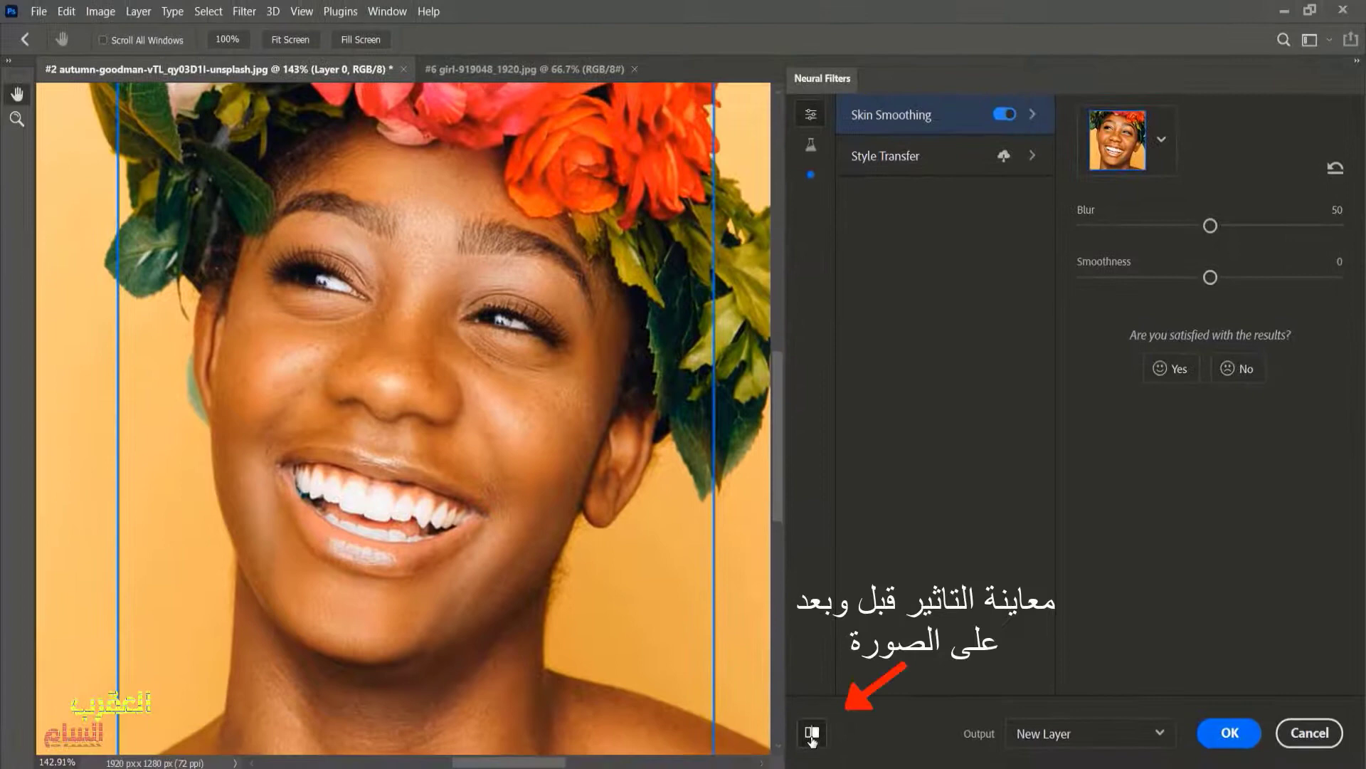
- Compare the smoothed portrait before and after with the preview toggle
{"action": "left_click", "coordinate": [810, 741]}
{"action": "left_click", "coordinate": [811, 737]}
{"action": "left_click", "coordinate": [811, 737]}
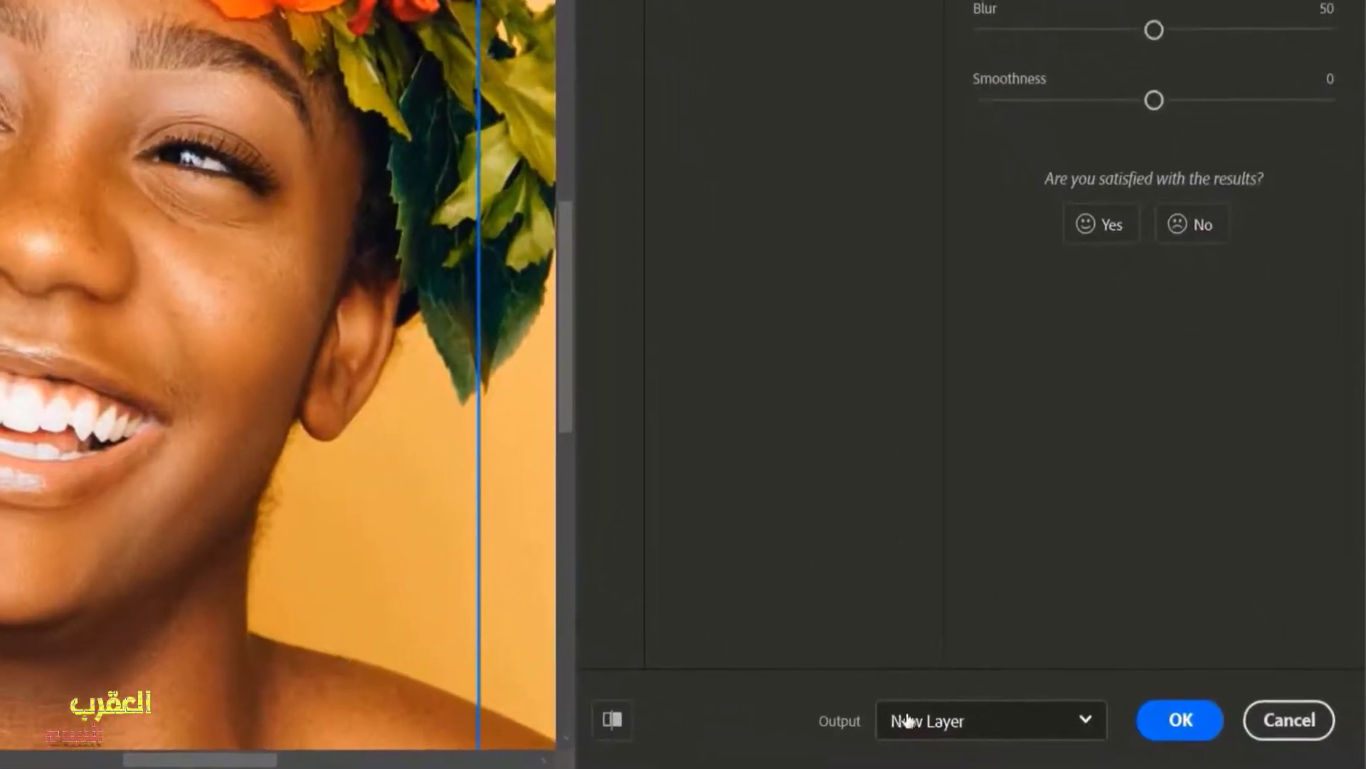
- Output Skin Smoothing as a Smart Filter, apply it, and select its mask
{"action": "left_click", "coordinate": [1089, 722]}
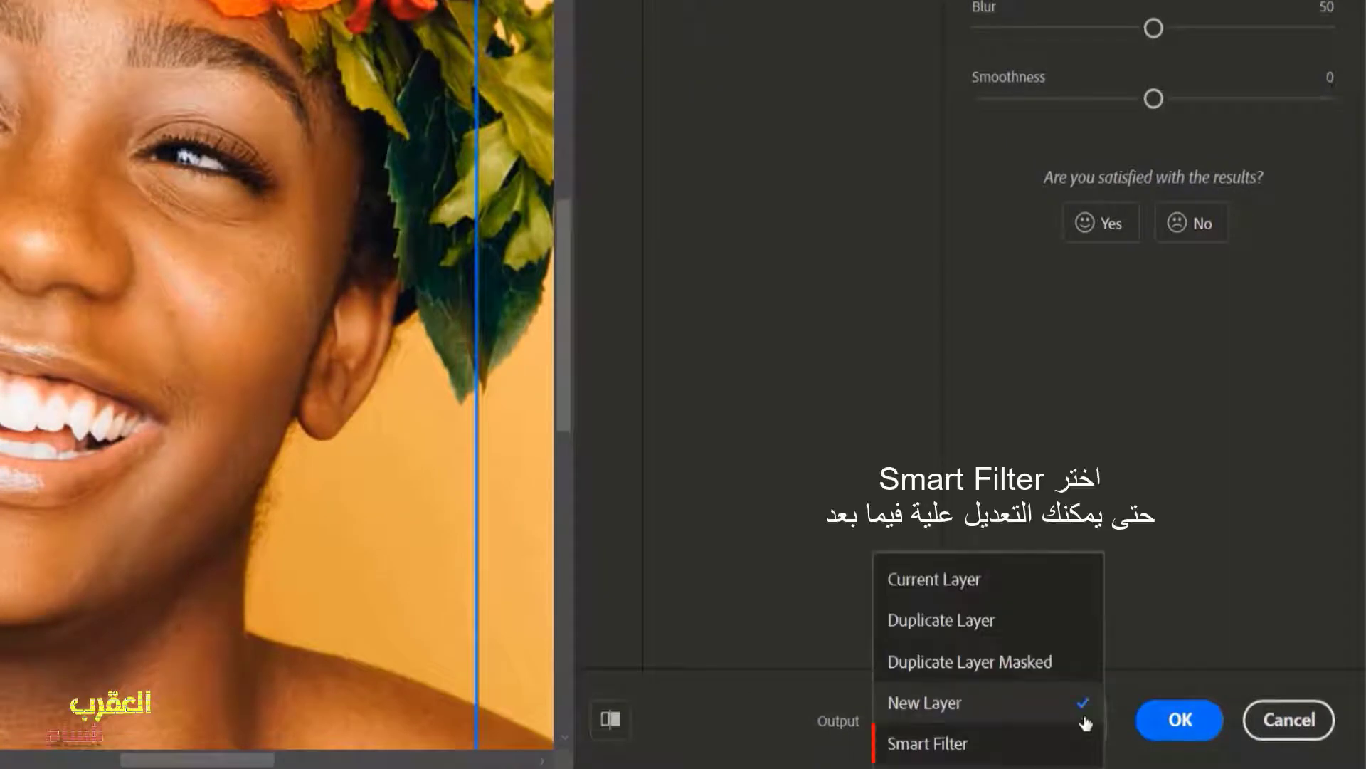
{"action": "left_click", "coordinate": [939, 746]}
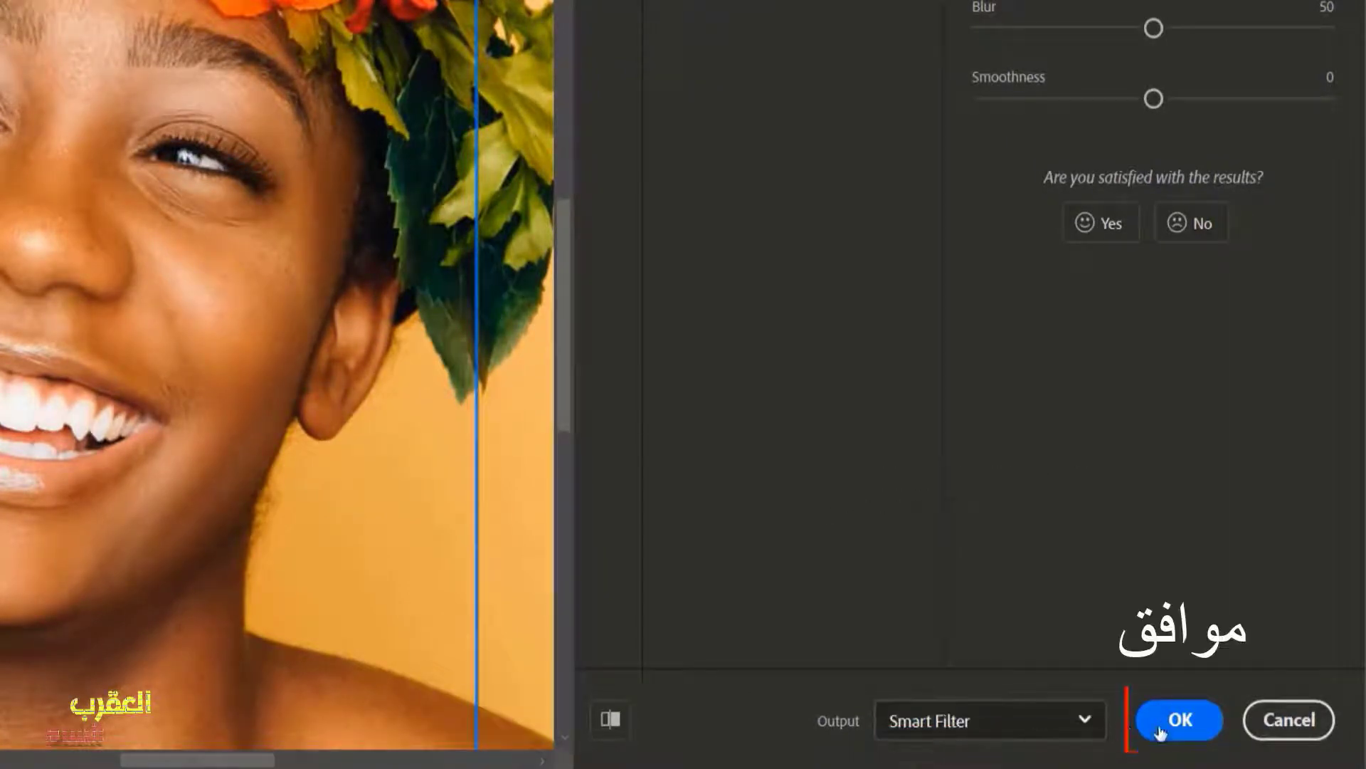
{"action": "left_click", "coordinate": [1180, 721]}
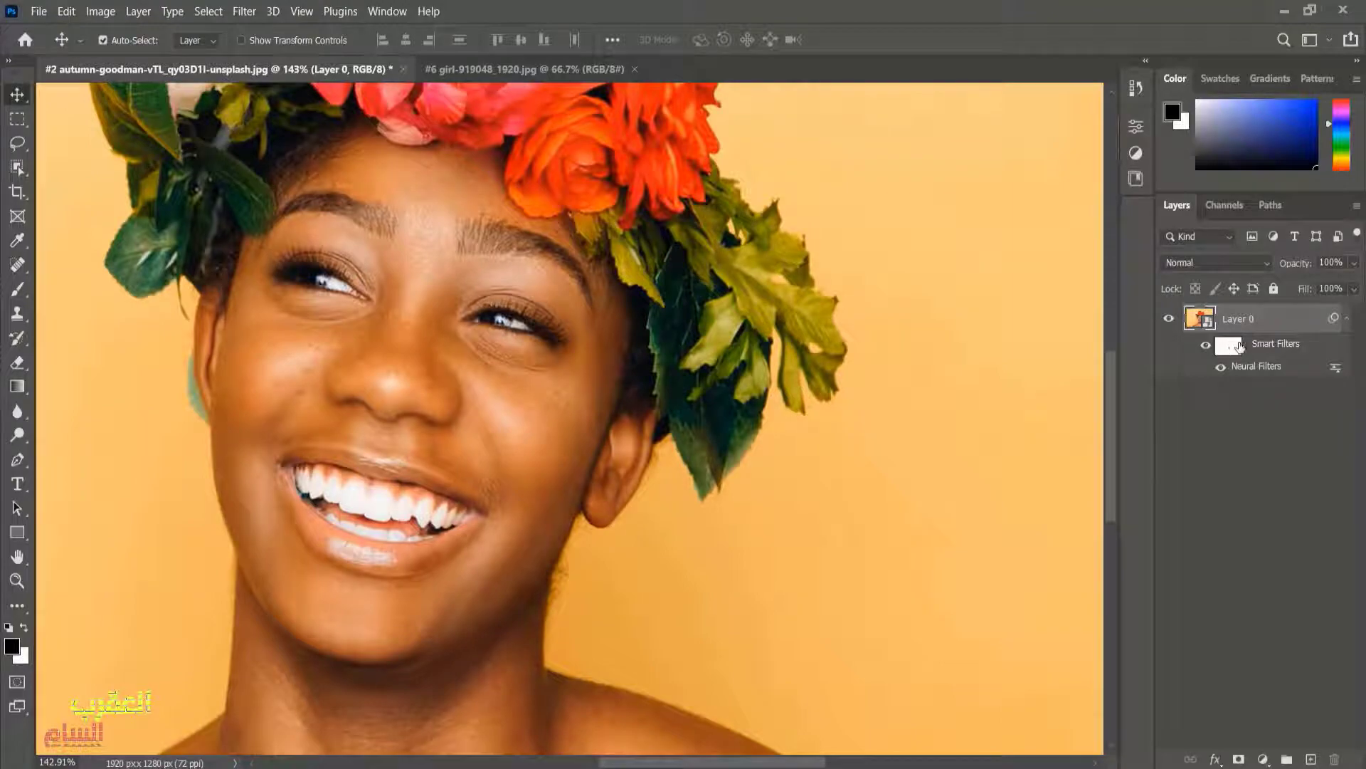
{"action": "left_click", "coordinate": [1228, 349]}
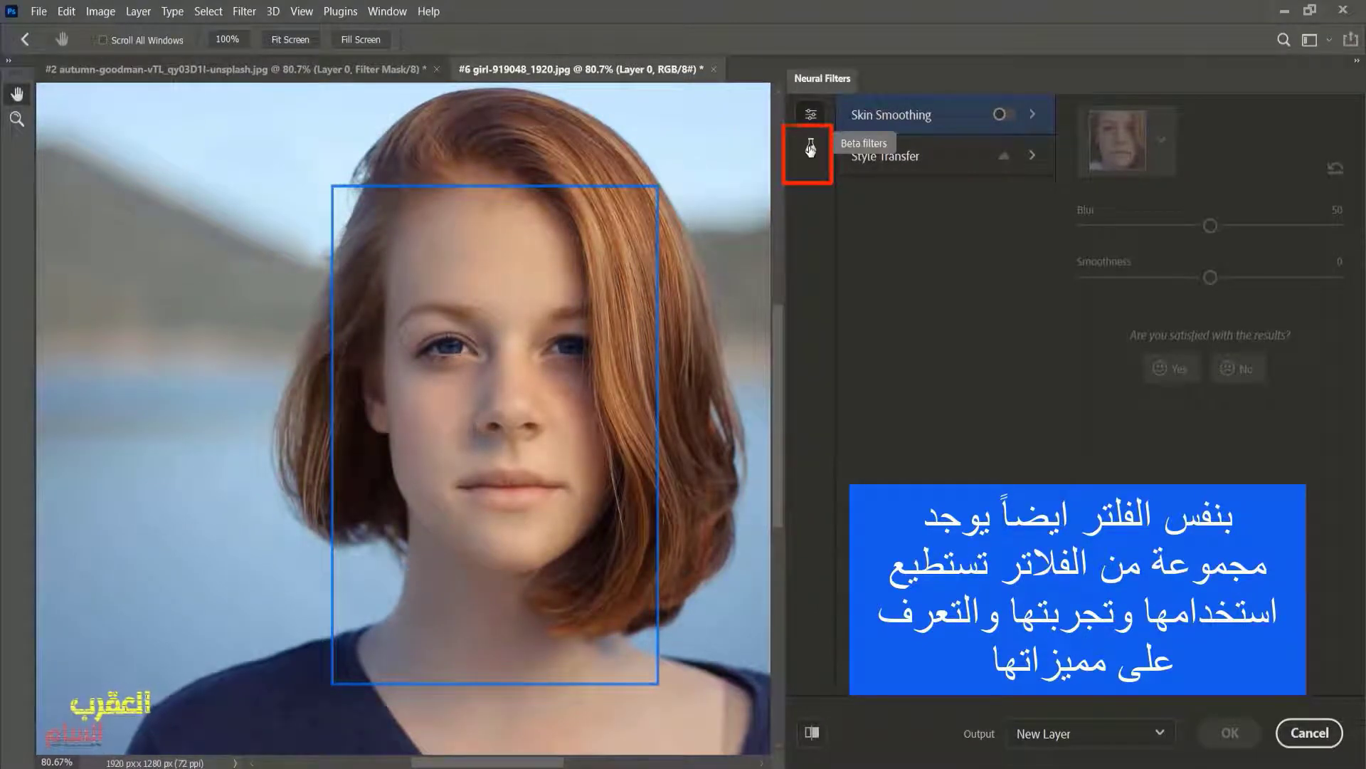
- Enable beta Smart Portrait, push Happiness up then down to -50, then uncheck it
{"action": "left_click", "coordinate": [811, 148]}
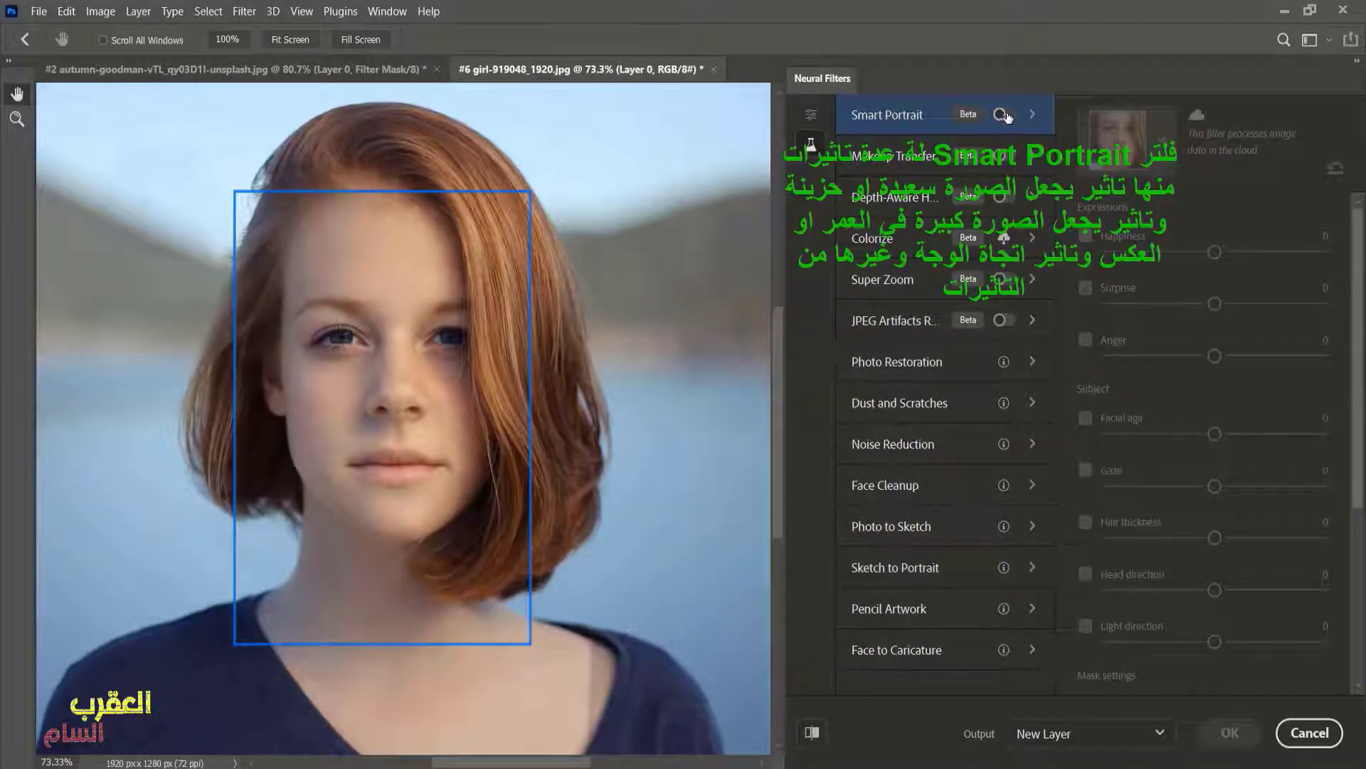
{"action": "left_click", "coordinate": [1003, 115]}
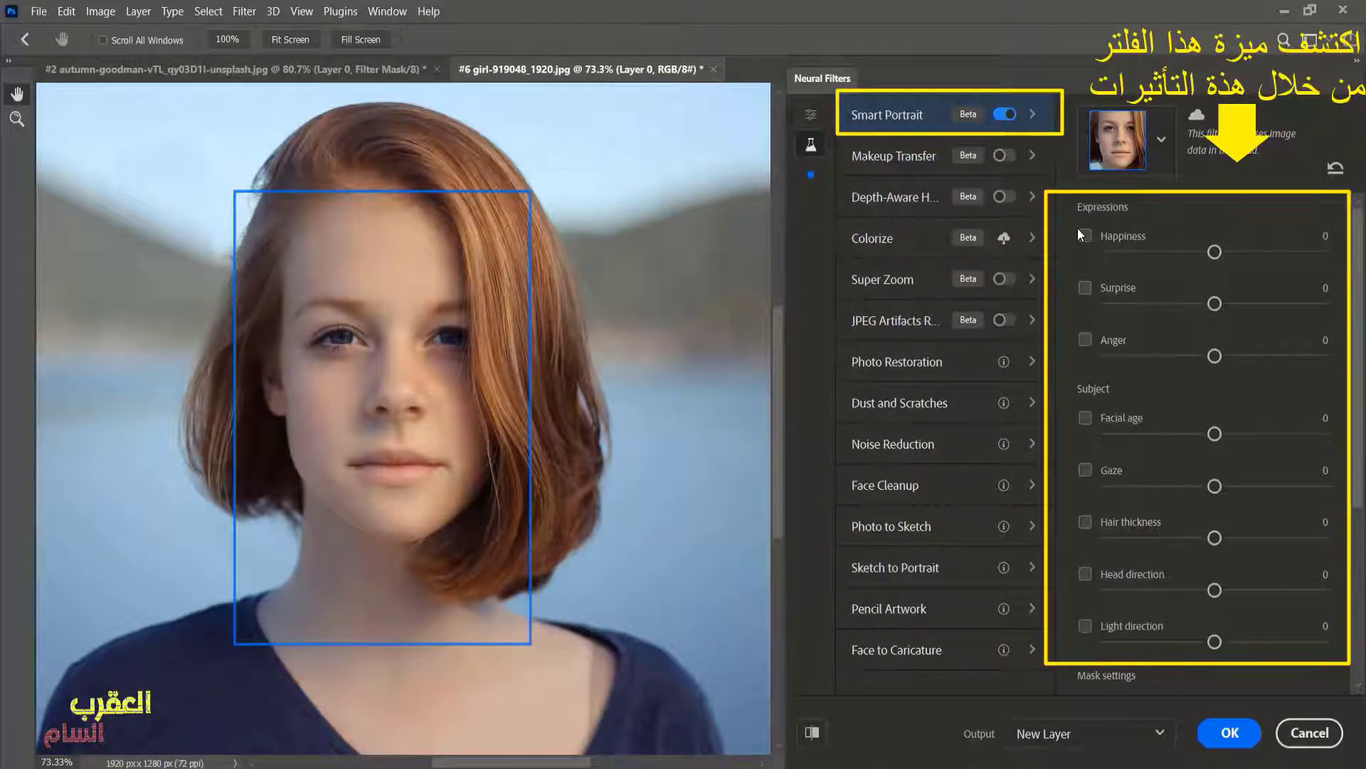
{"action": "left_click_drag", "start_coordinate": [1215, 253], "coordinate": [1295, 251]}
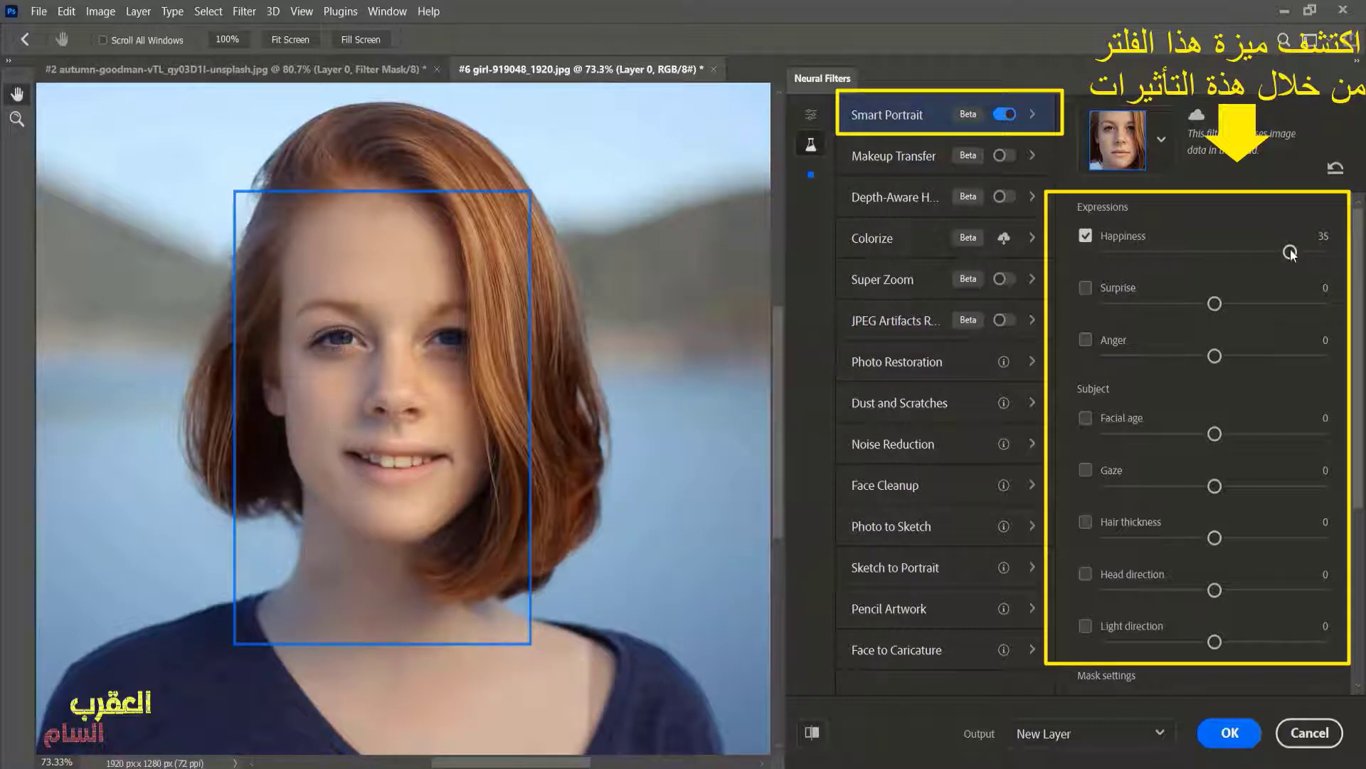
{"action": "left_click_drag", "start_coordinate": [1289, 253], "coordinate": [1093, 256]}
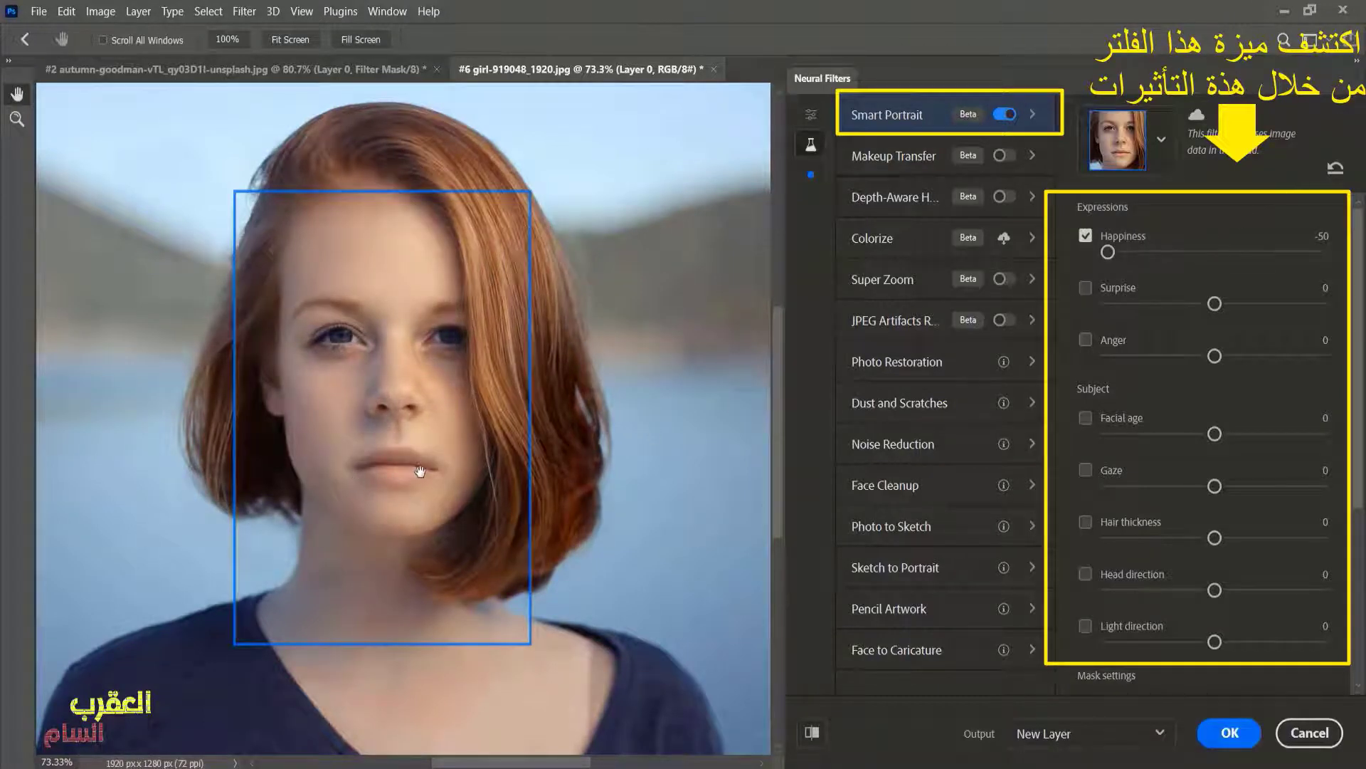
{"action": "left_click", "coordinate": [1087, 234]}
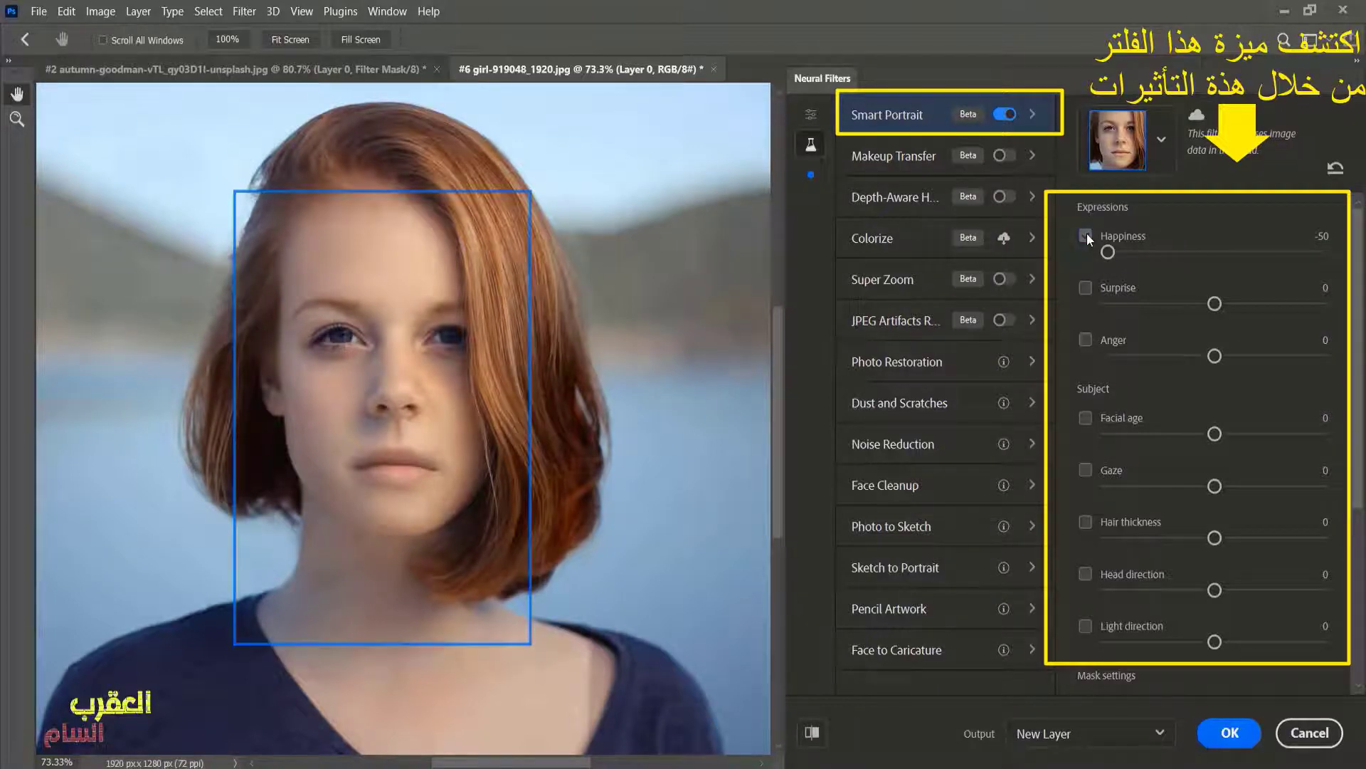
- Preview Surprise at 35 and Anger at 31, turning each off afterward
{"action": "left_click", "coordinate": [1084, 289]}
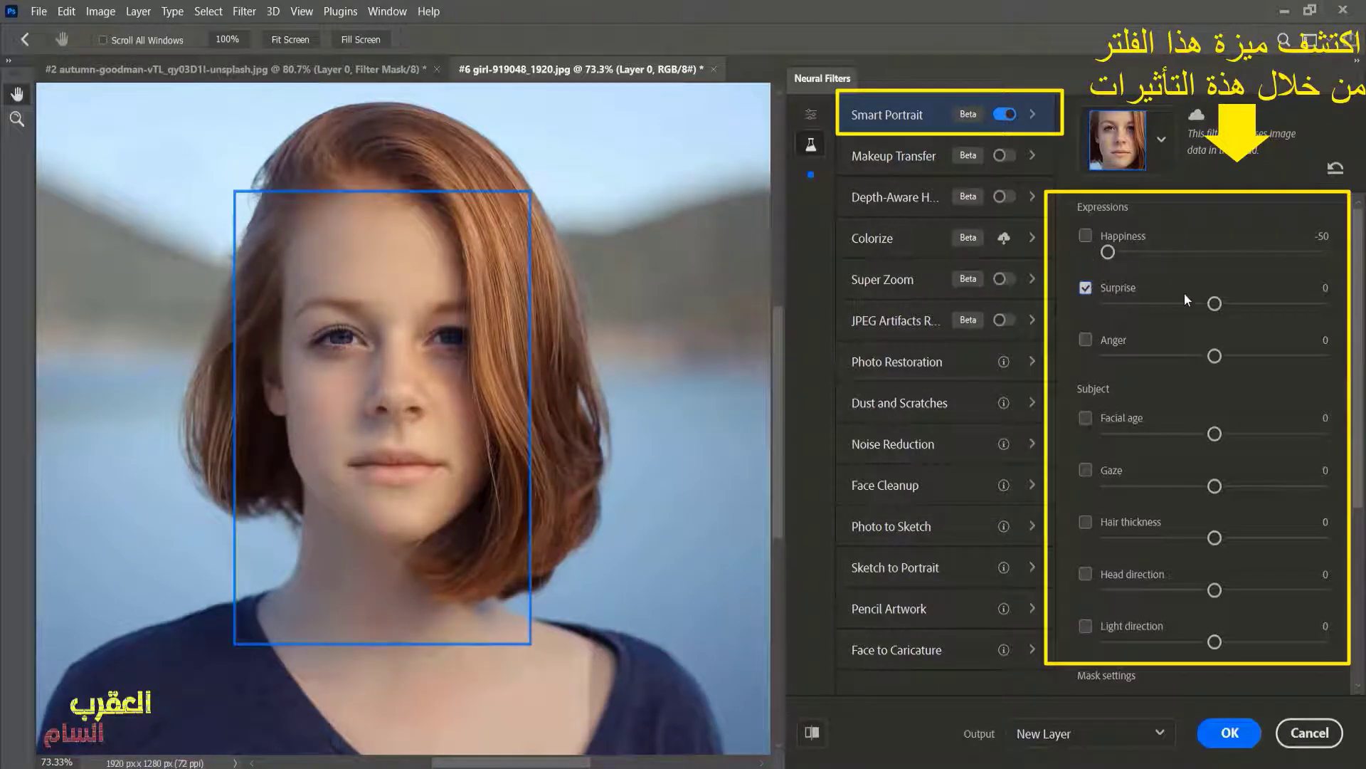
{"action": "left_click_drag", "start_coordinate": [1213, 306], "coordinate": [1295, 305]}
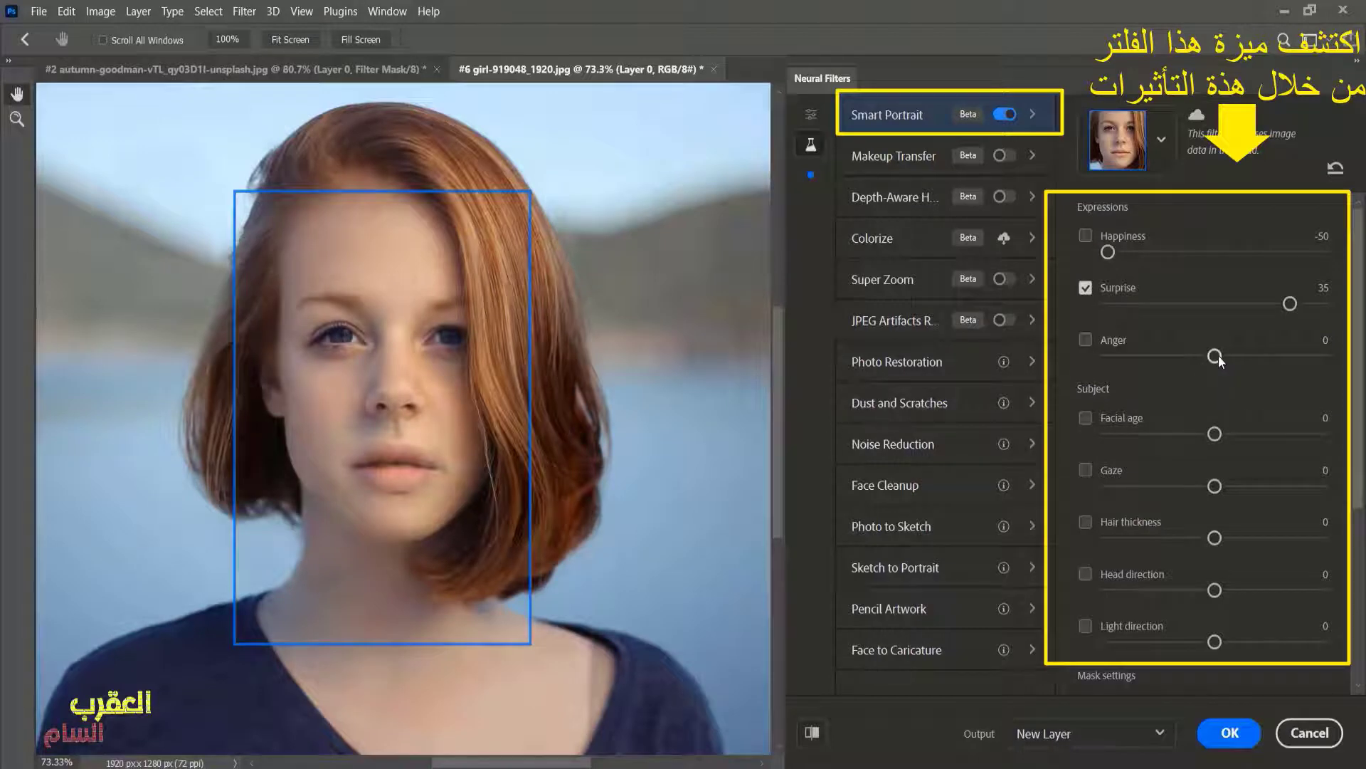
{"action": "left_click", "coordinate": [1083, 289]}
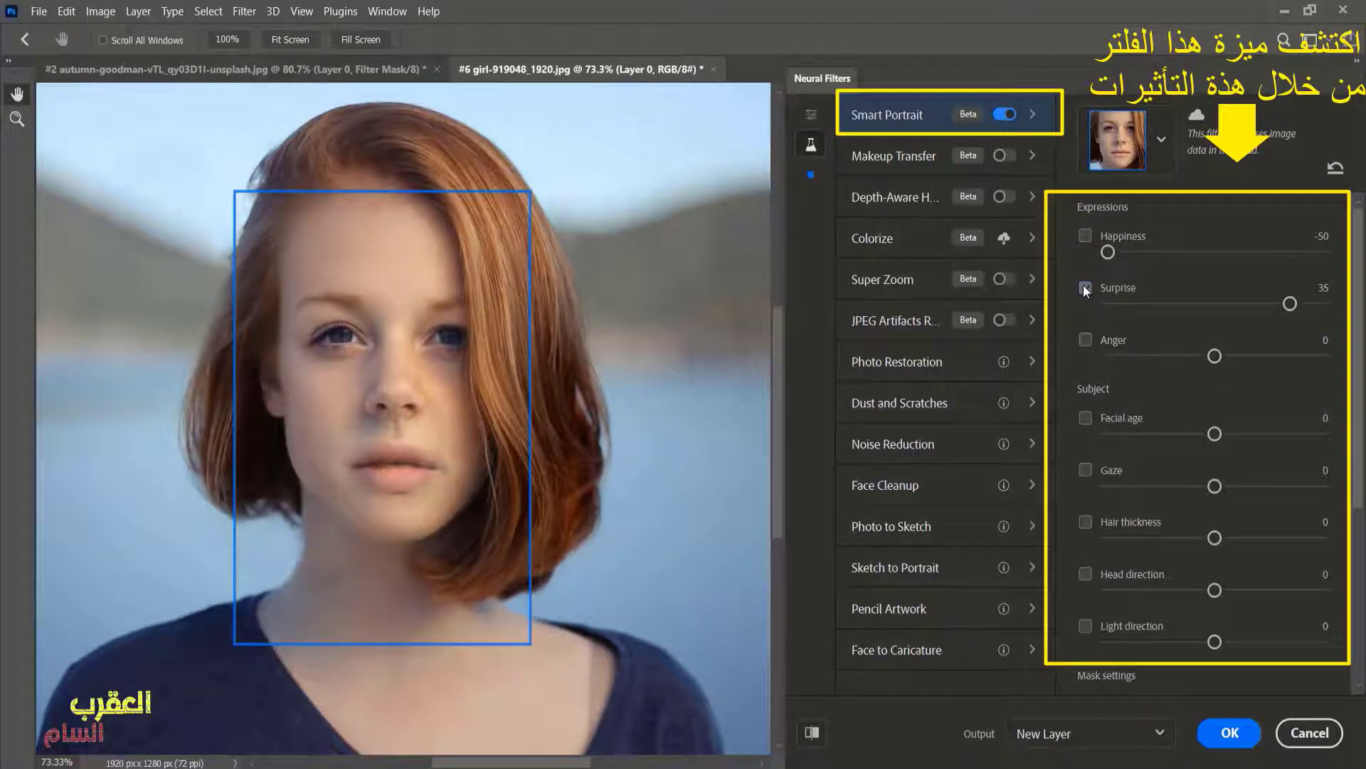
{"action": "left_click", "coordinate": [1084, 340]}
{"action": "left_click_drag", "start_coordinate": [1216, 356], "coordinate": [1281, 356]}
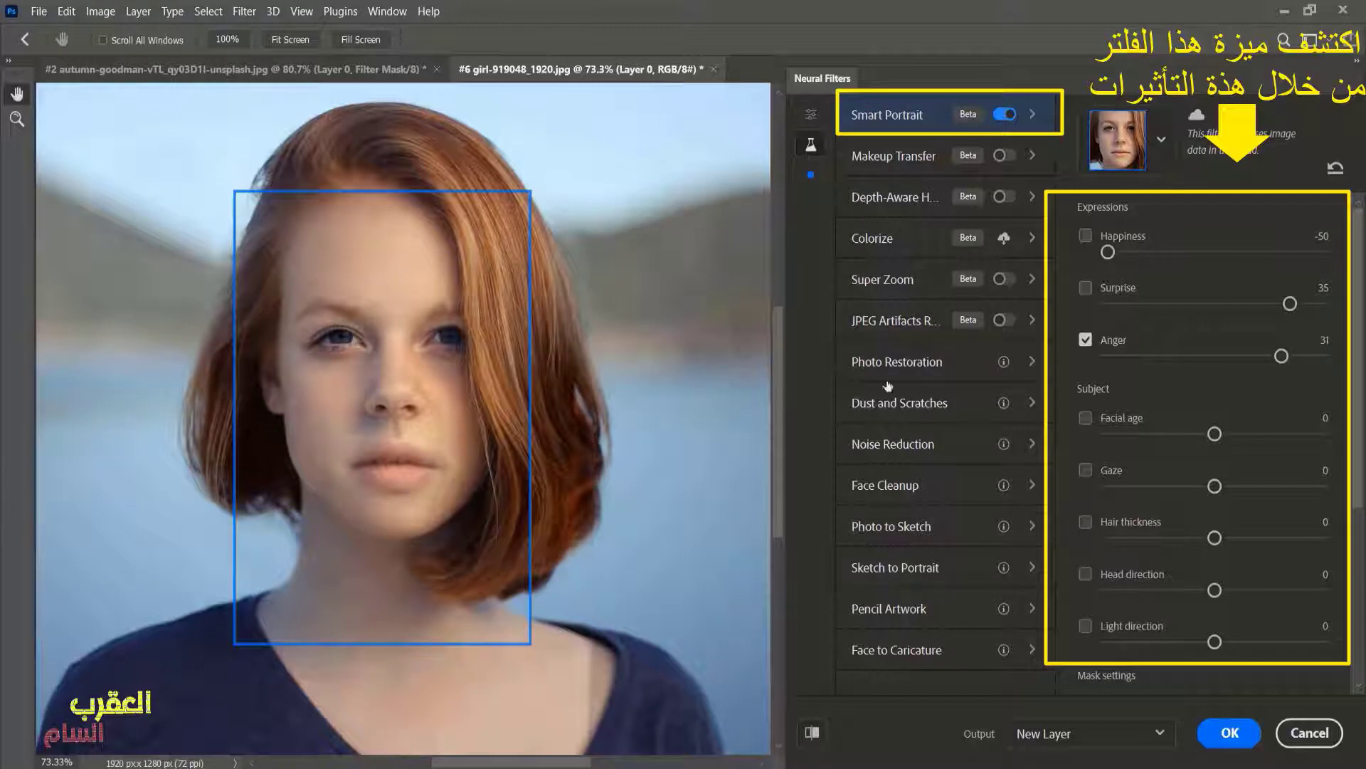
{"action": "left_click", "coordinate": [1086, 339]}
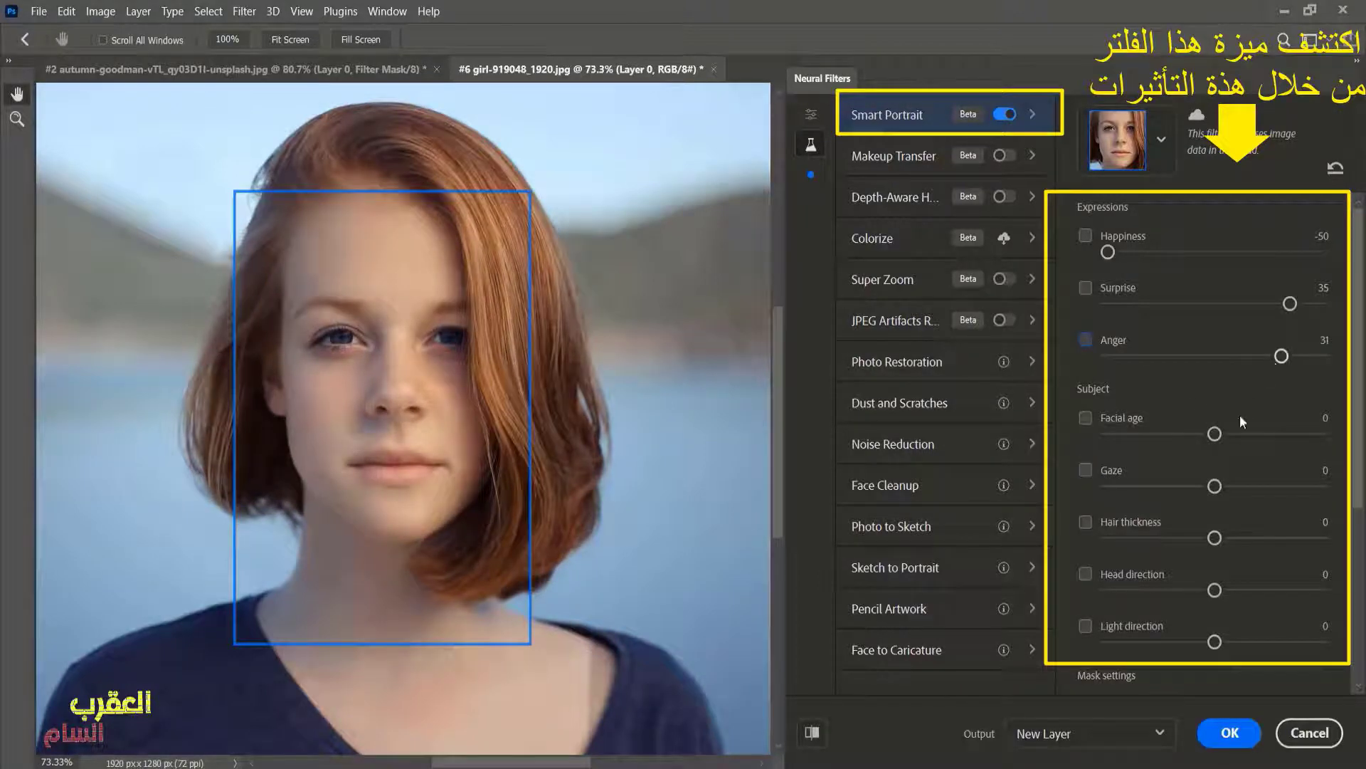
- Enable Facial age and set it to -43 to make the girl look younger
{"action": "left_click", "coordinate": [1086, 418]}
{"action": "left_click_drag", "start_coordinate": [1291, 434], "coordinate": [1300, 433]}
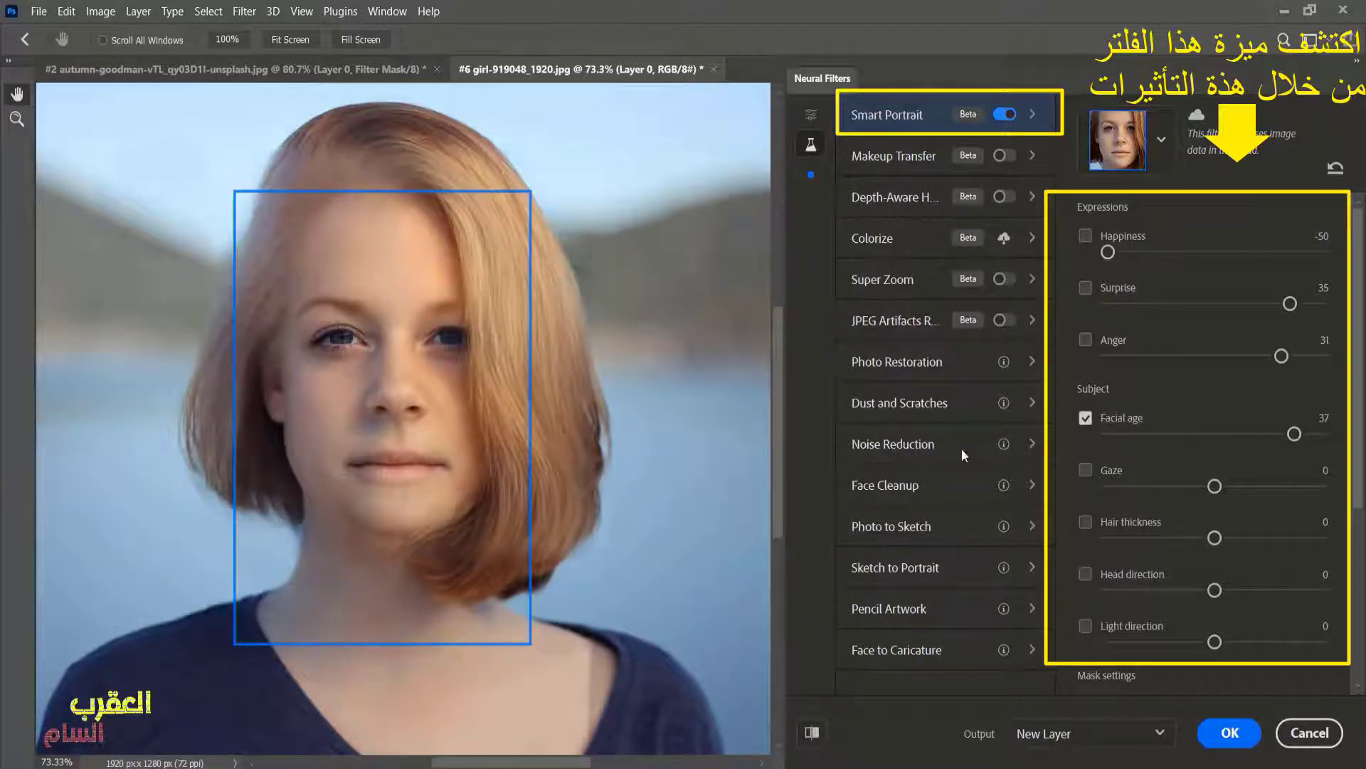
{"action": "left_click_drag", "start_coordinate": [1285, 439], "coordinate": [1319, 437]}
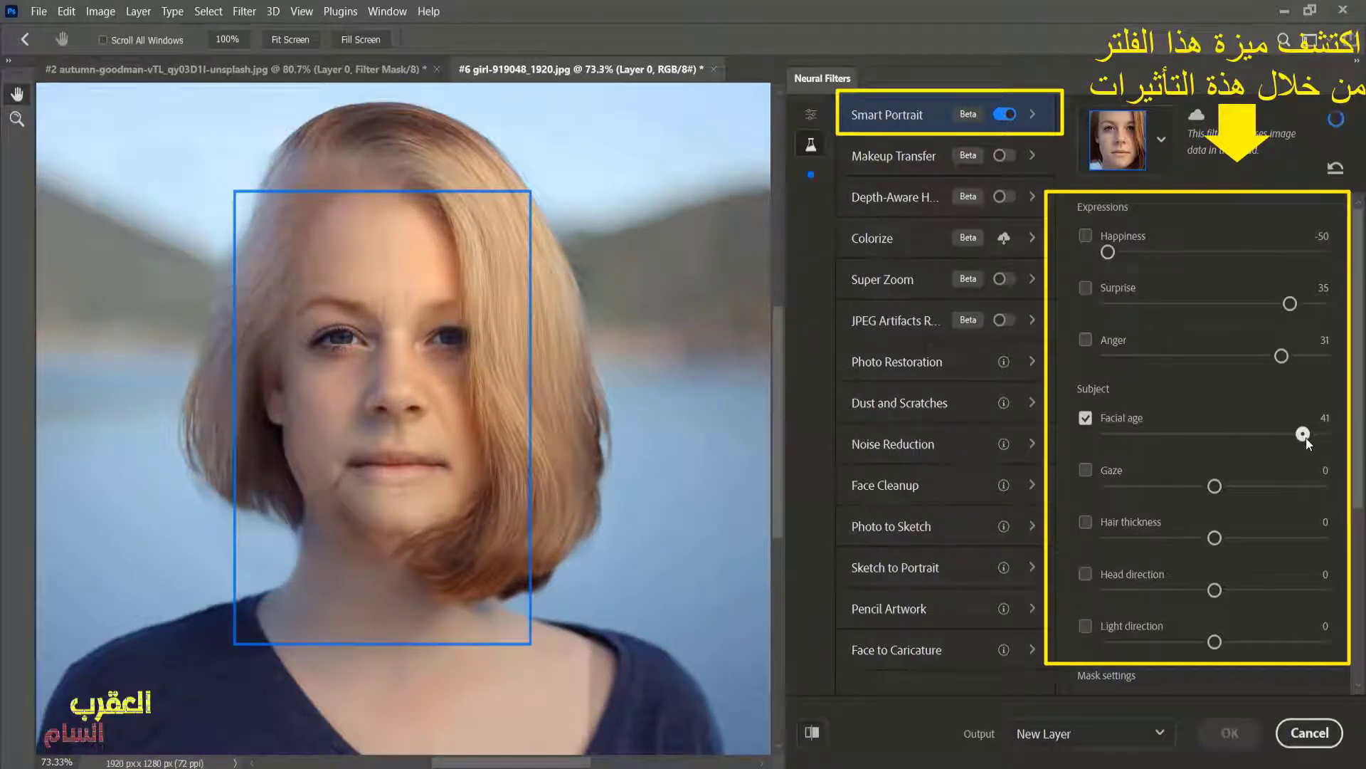
{"action": "left_click_drag", "start_coordinate": [1318, 436], "coordinate": [1121, 435]}
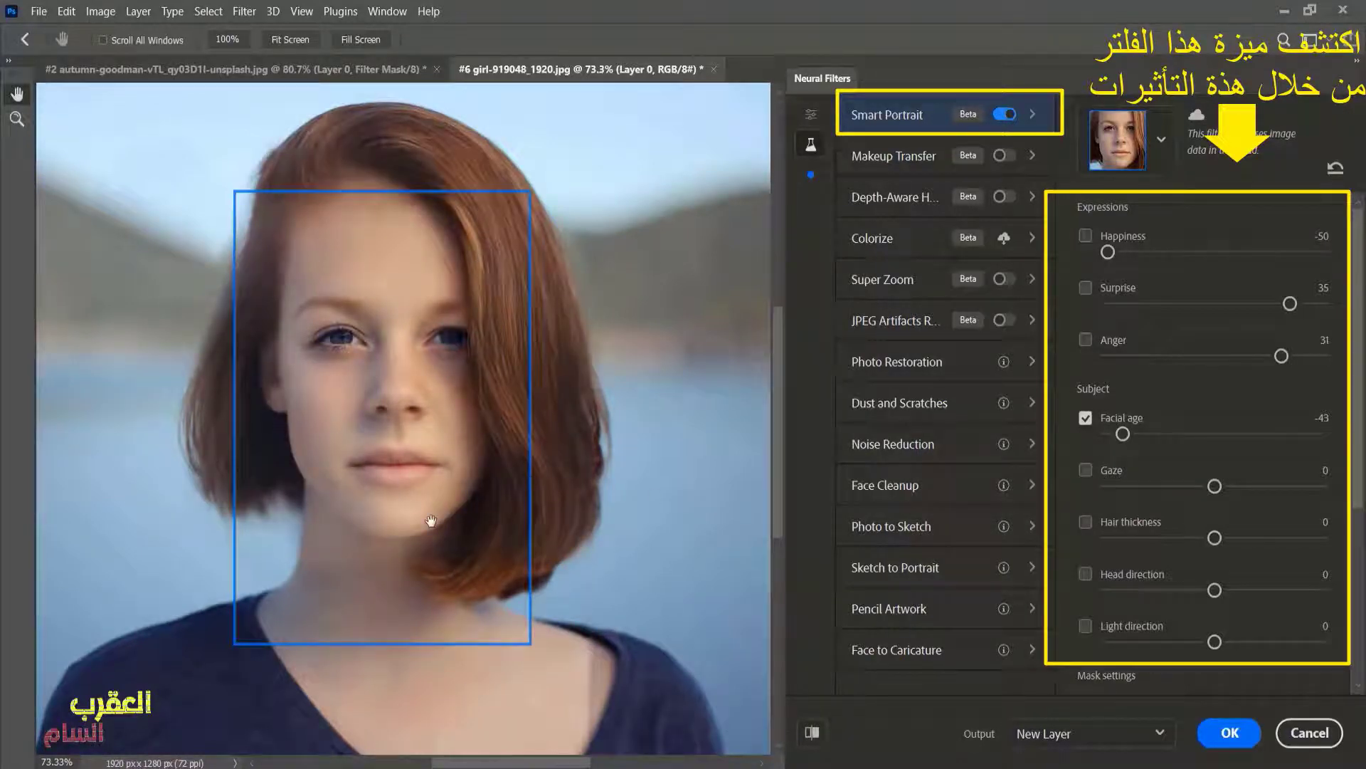
- Turn off Facial age, try a Gaze shift, then try thinner and thicker Hair thickness
{"action": "left_click", "coordinate": [1086, 418]}
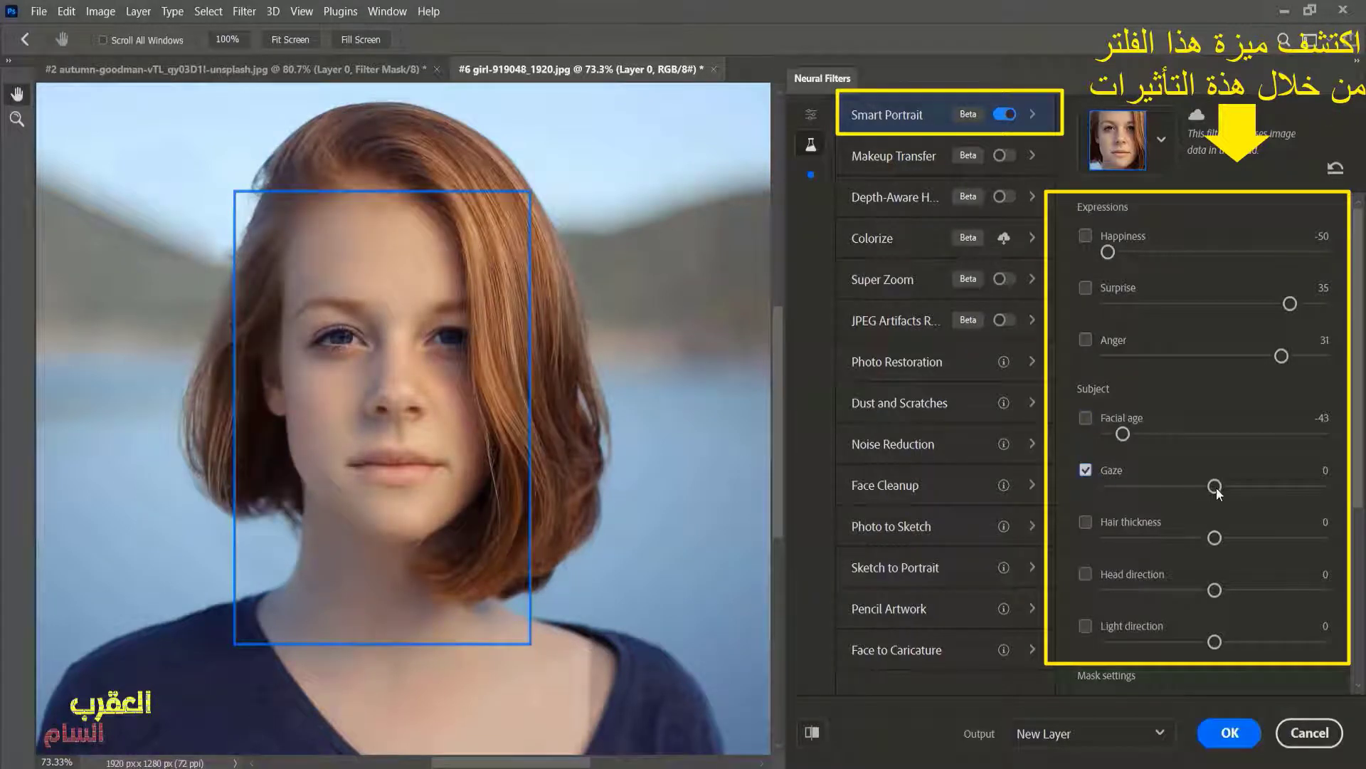
{"action": "left_click_drag", "start_coordinate": [1239, 487], "coordinate": [1278, 487]}
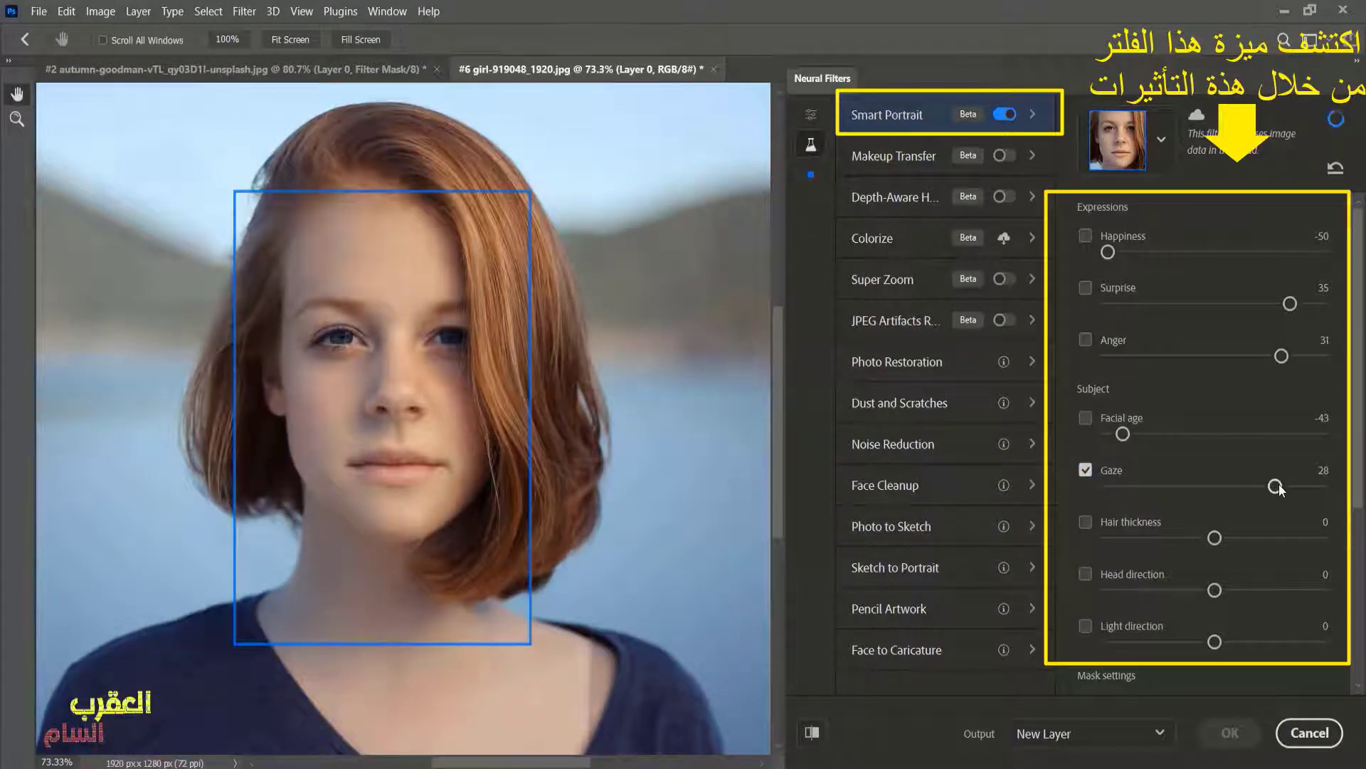
{"action": "left_click", "coordinate": [1085, 469]}
{"action": "left_click", "coordinate": [1084, 521]}
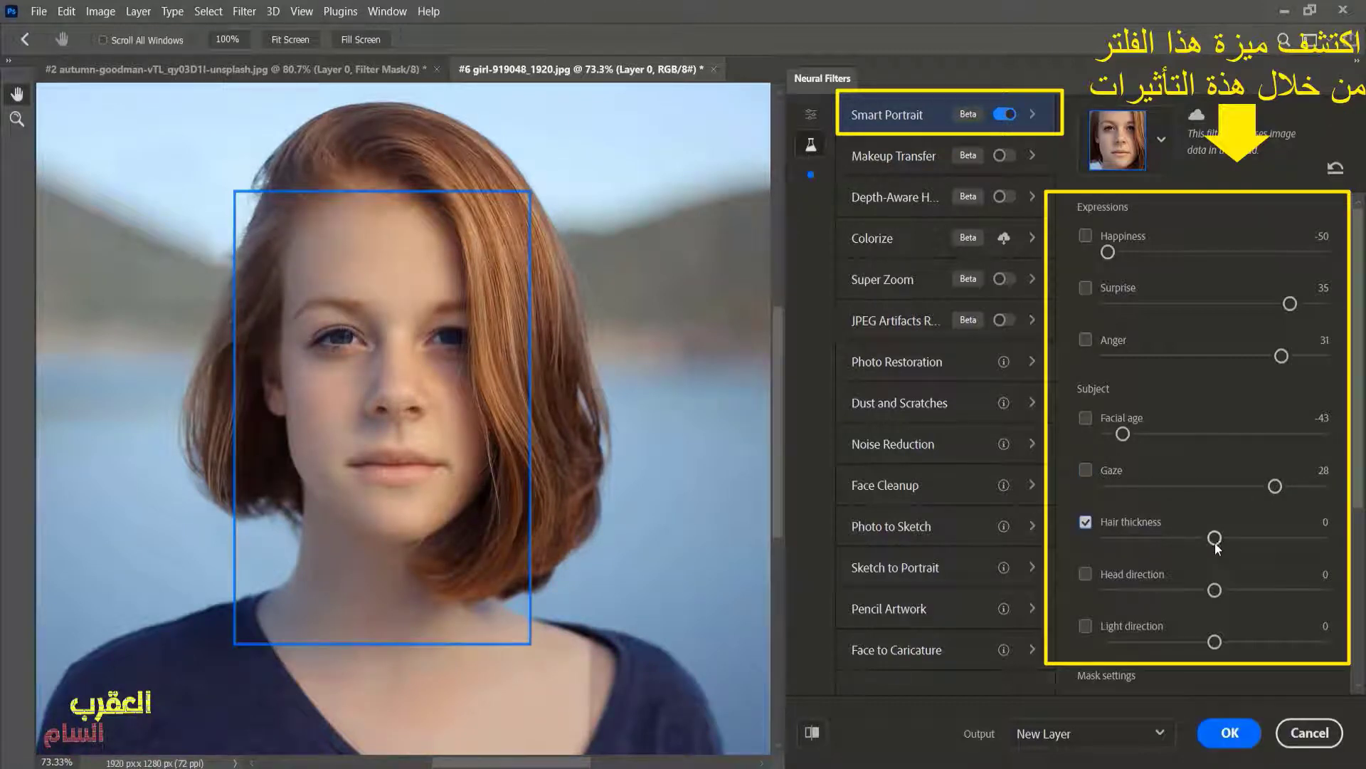
{"action": "left_click", "coordinate": [1136, 538]}
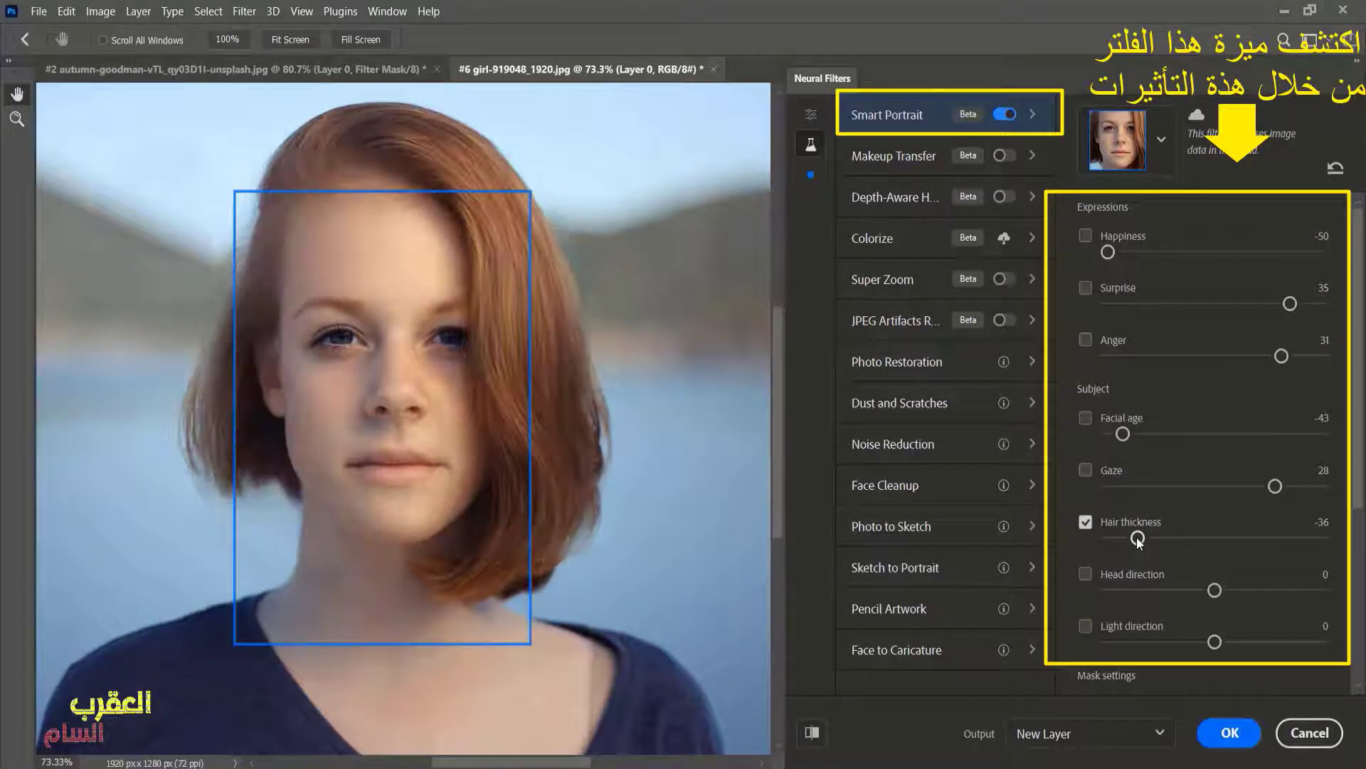
{"action": "left_click_drag", "start_coordinate": [1138, 538], "coordinate": [1154, 538]}
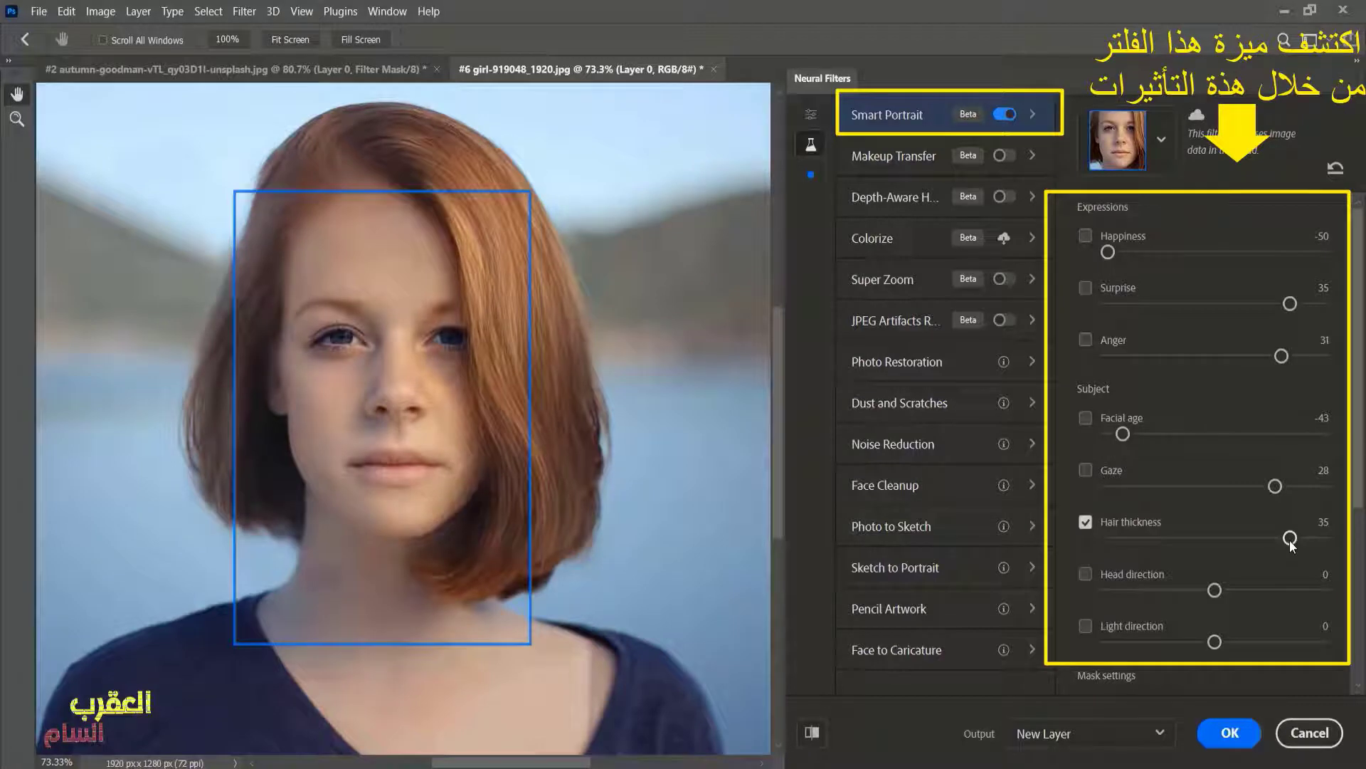
{"action": "left_click", "coordinate": [1085, 522]}
- Turn the girl's head with Head direction 35 and set the output to Smart Filter
{"action": "left_click", "coordinate": [1085, 573]}
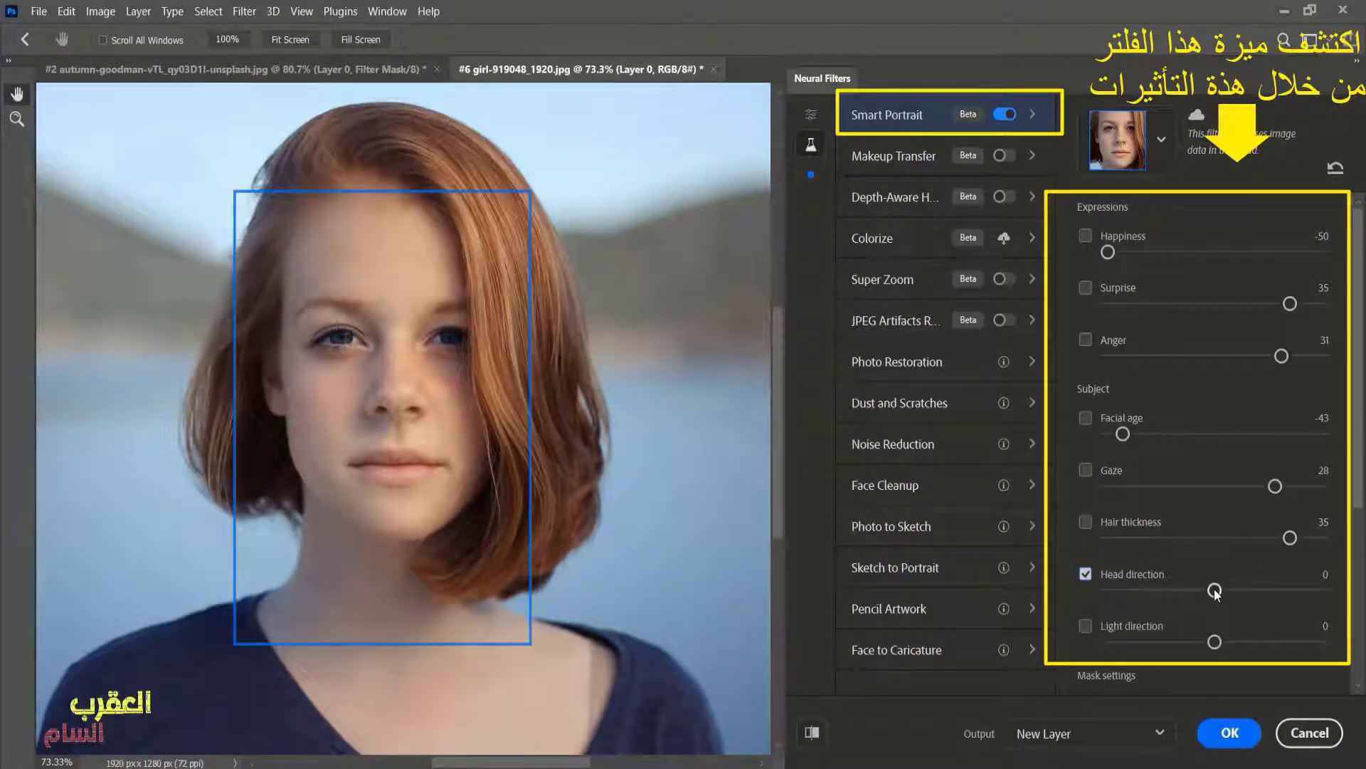
{"action": "left_click_drag", "start_coordinate": [1280, 593], "coordinate": [1283, 594]}
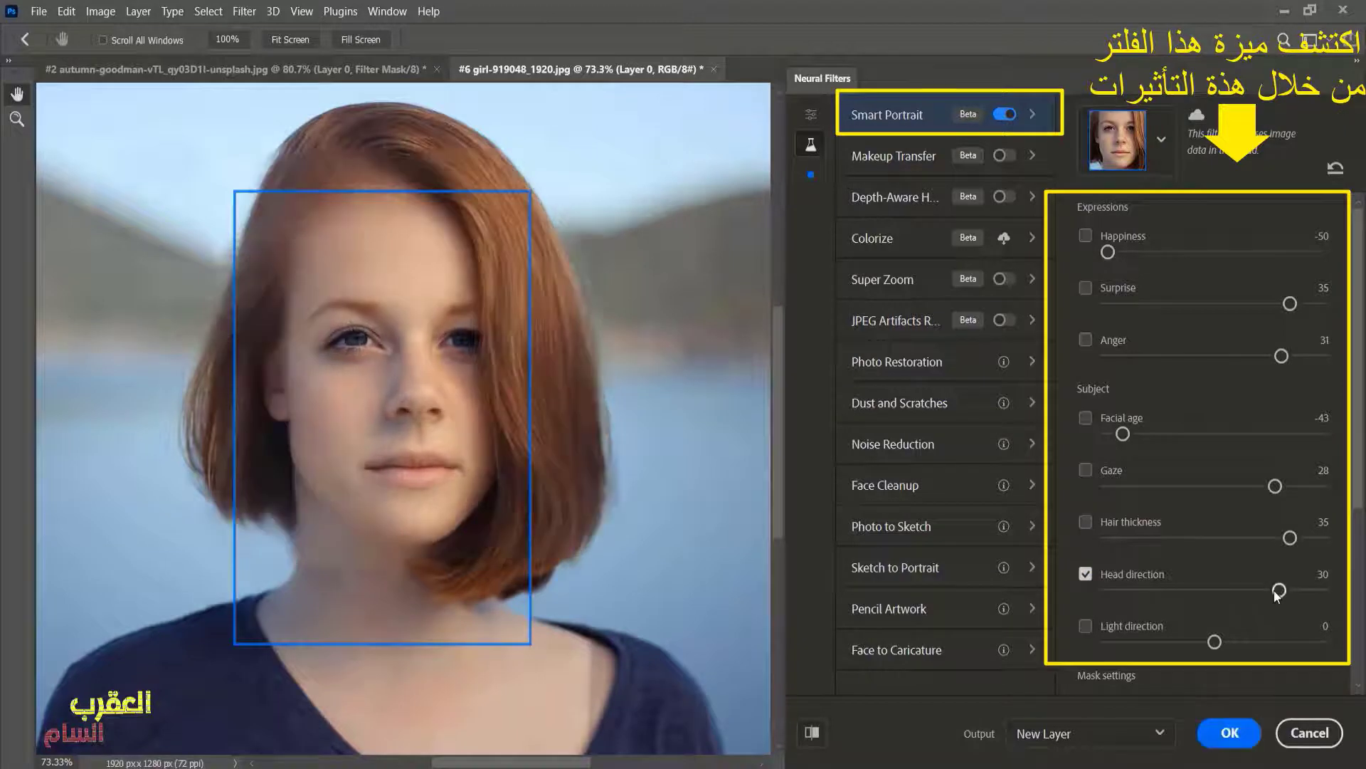
{"action": "mouse_move", "coordinate": [1277, 591]}
{"action": "left_mouse_down"}
{"action": "mouse_move", "coordinate": [1117, 595]}
{"action": "mouse_move", "coordinate": [1294, 585]}
{"action": "left_mouse_up"}
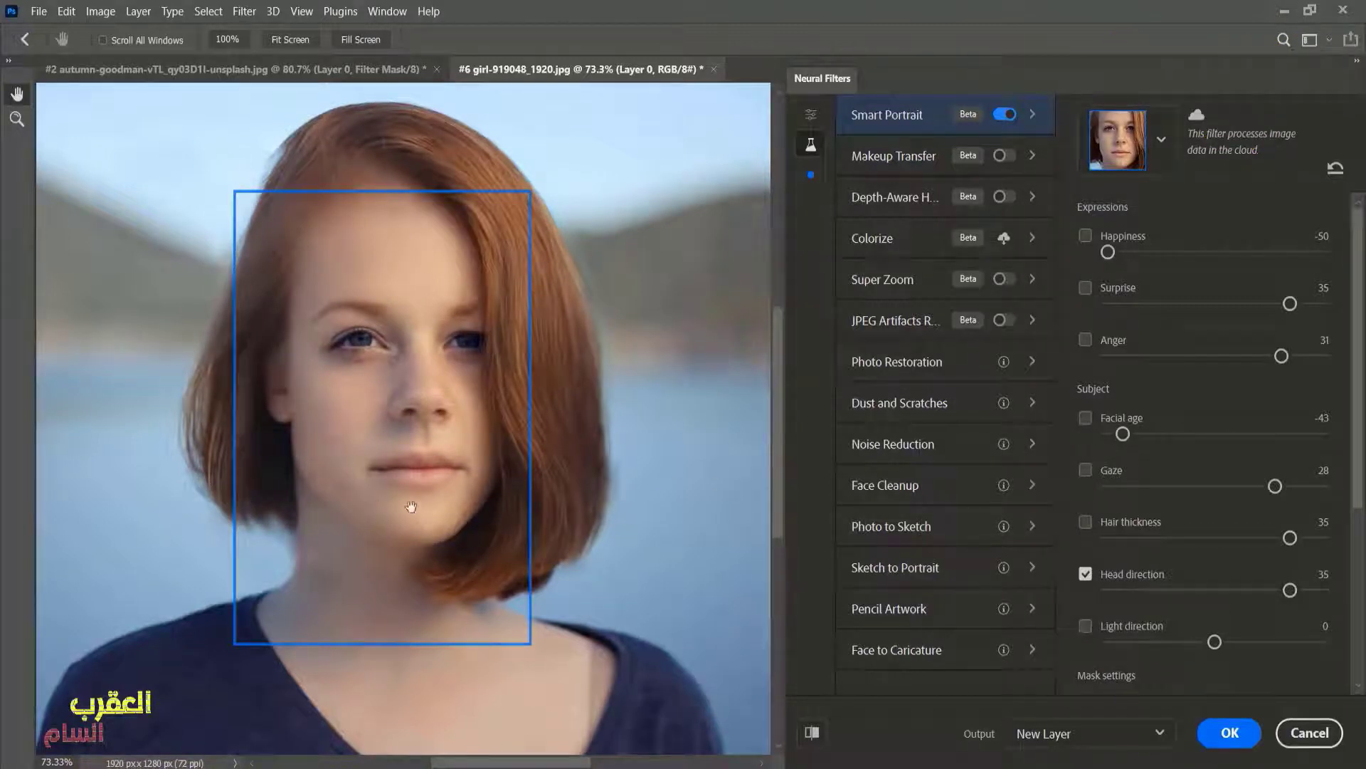
{"action": "left_click", "coordinate": [1160, 735]}
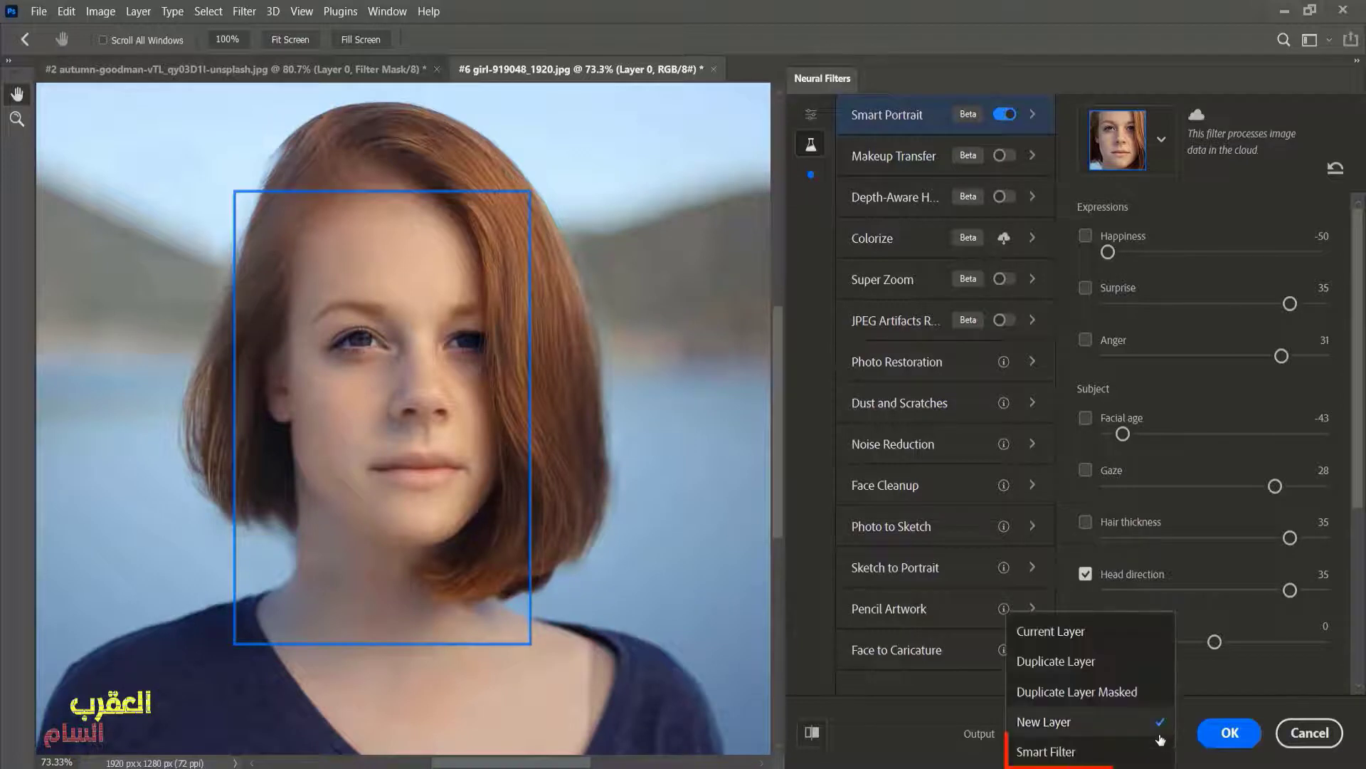
{"action": "left_click", "coordinate": [1058, 751]}
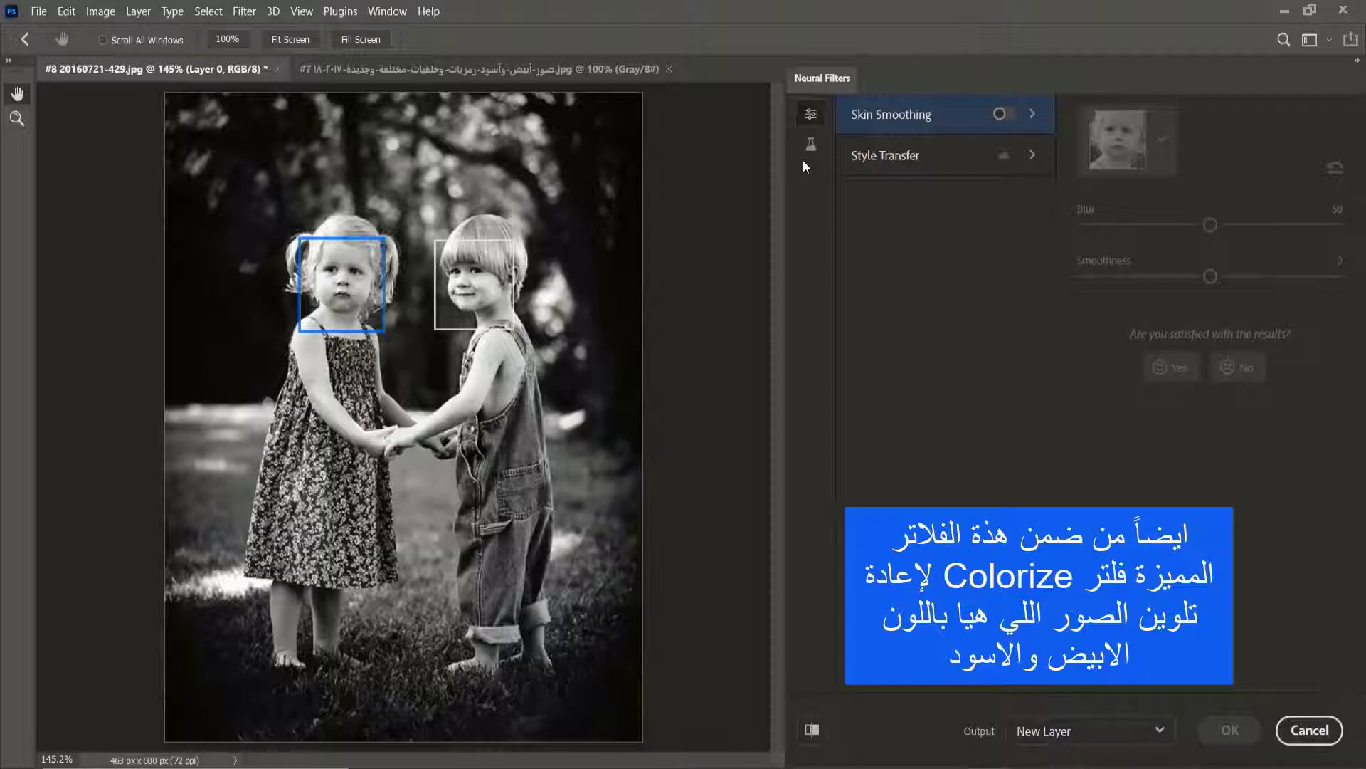
- Enable the beta Colorize filter and shift the scene balance toward red, yellow and green
{"action": "left_click", "coordinate": [810, 145]}
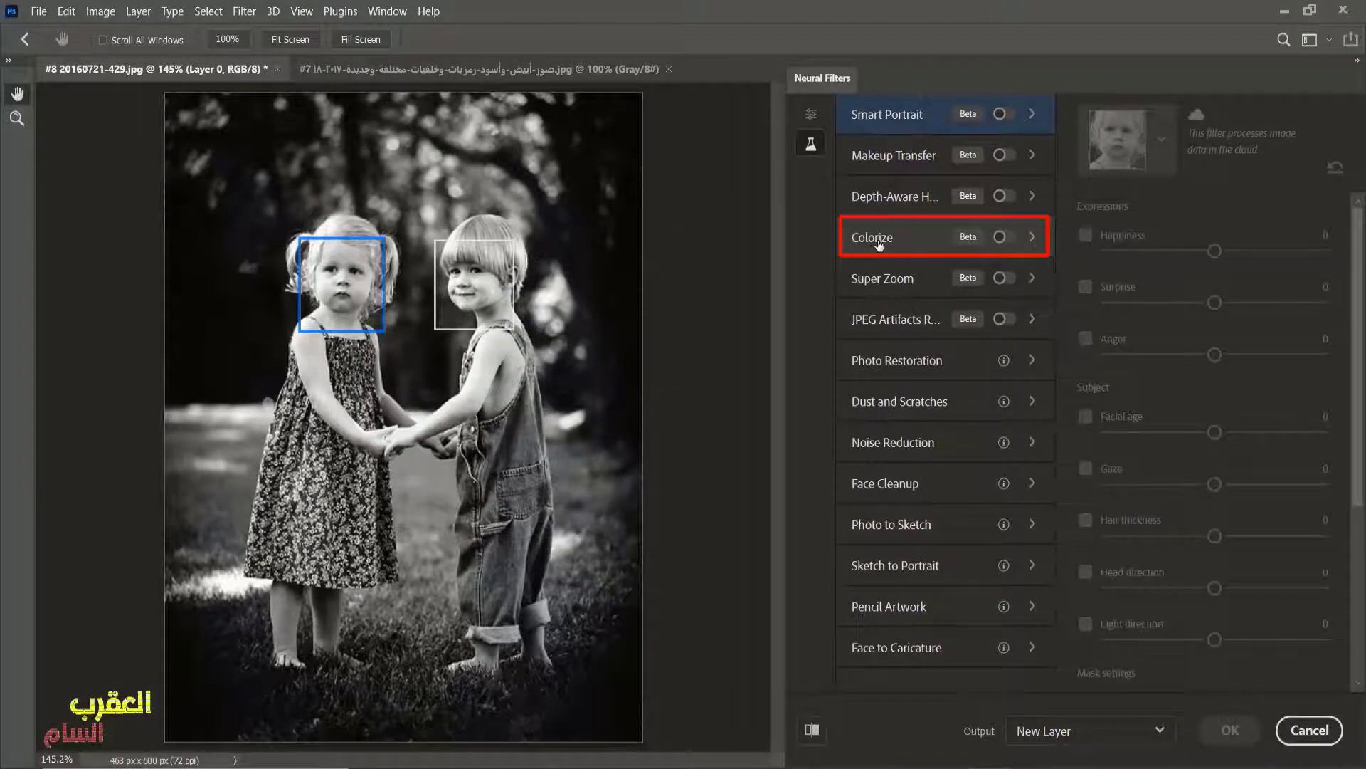
{"action": "left_click", "coordinate": [1000, 237]}
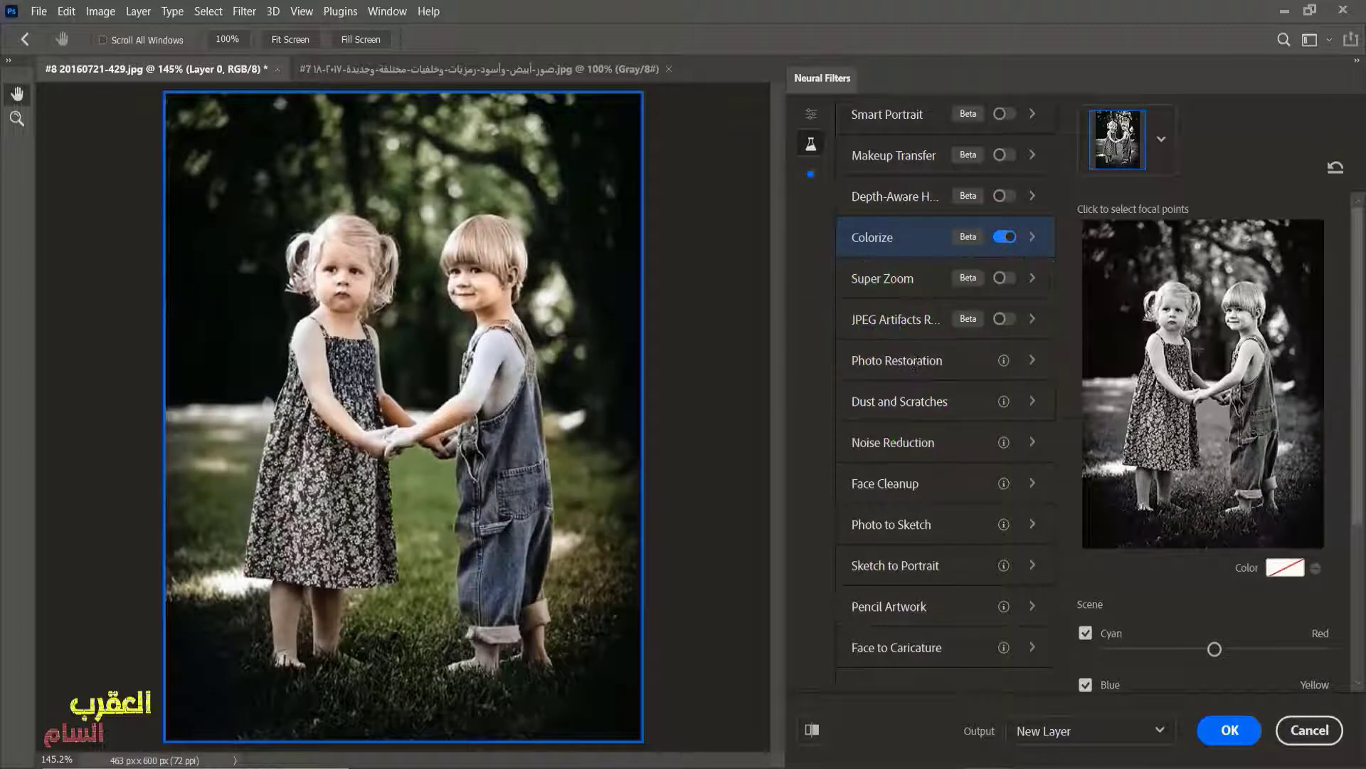
{"action": "scroll", "coordinate": [1176, 626], "scroll_direction": "down", "scroll_amount": 3}
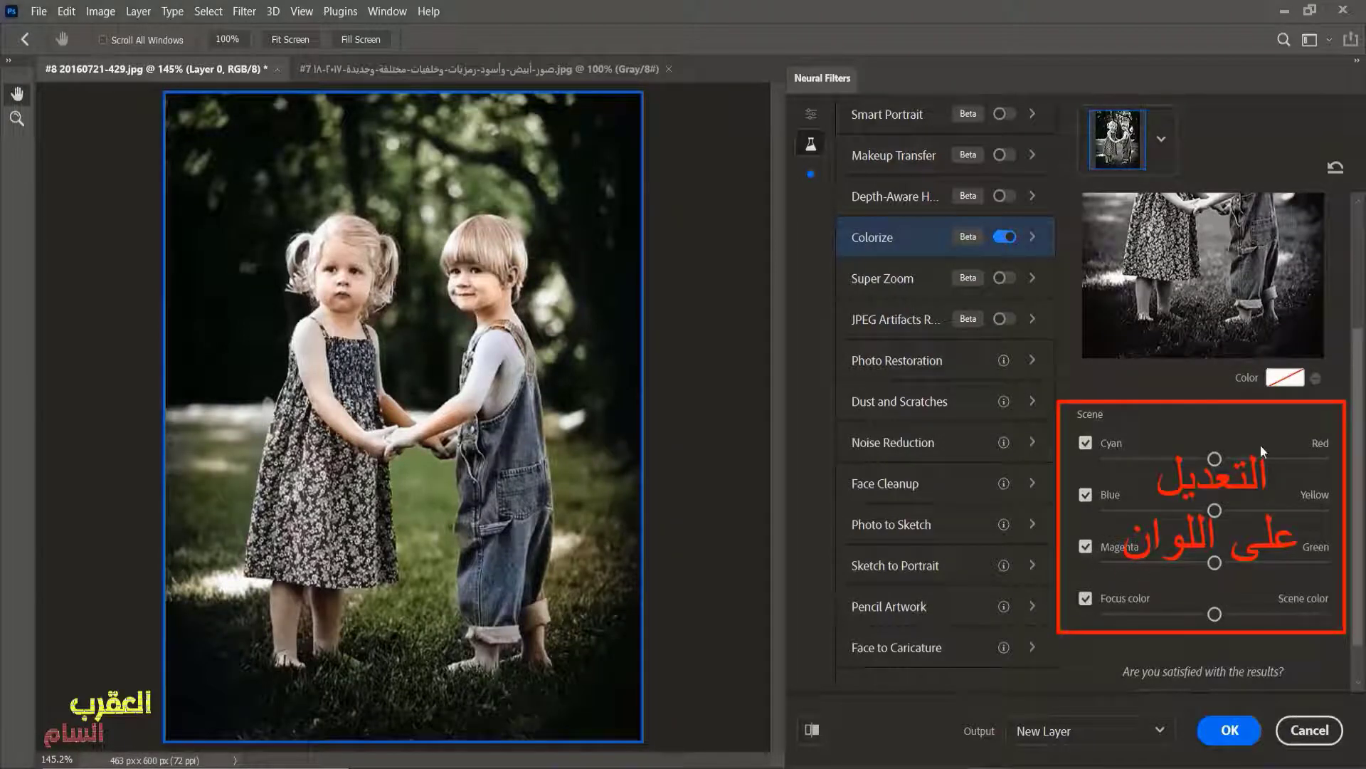
{"action": "left_click_drag", "start_coordinate": [1214, 459], "coordinate": [1228, 459]}
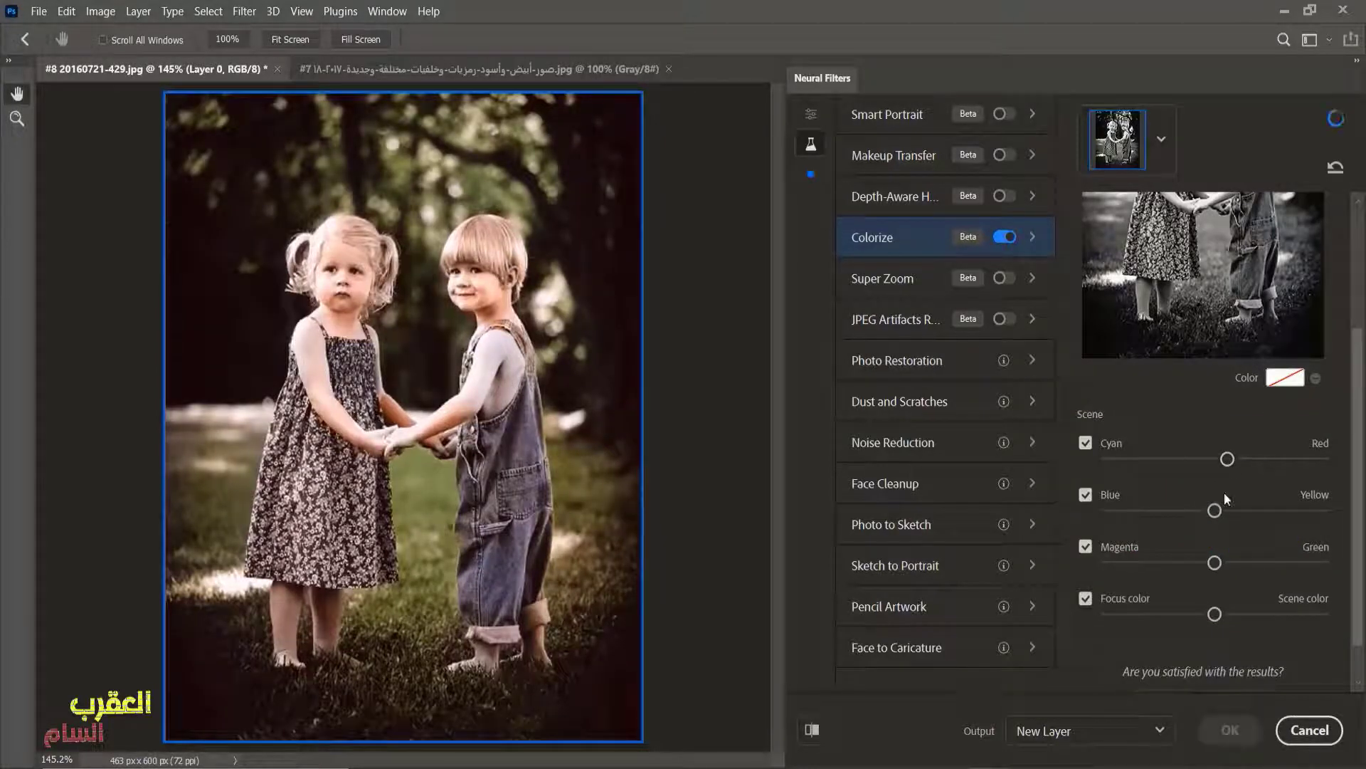
{"action": "left_click_drag", "start_coordinate": [1215, 510], "coordinate": [1248, 510]}
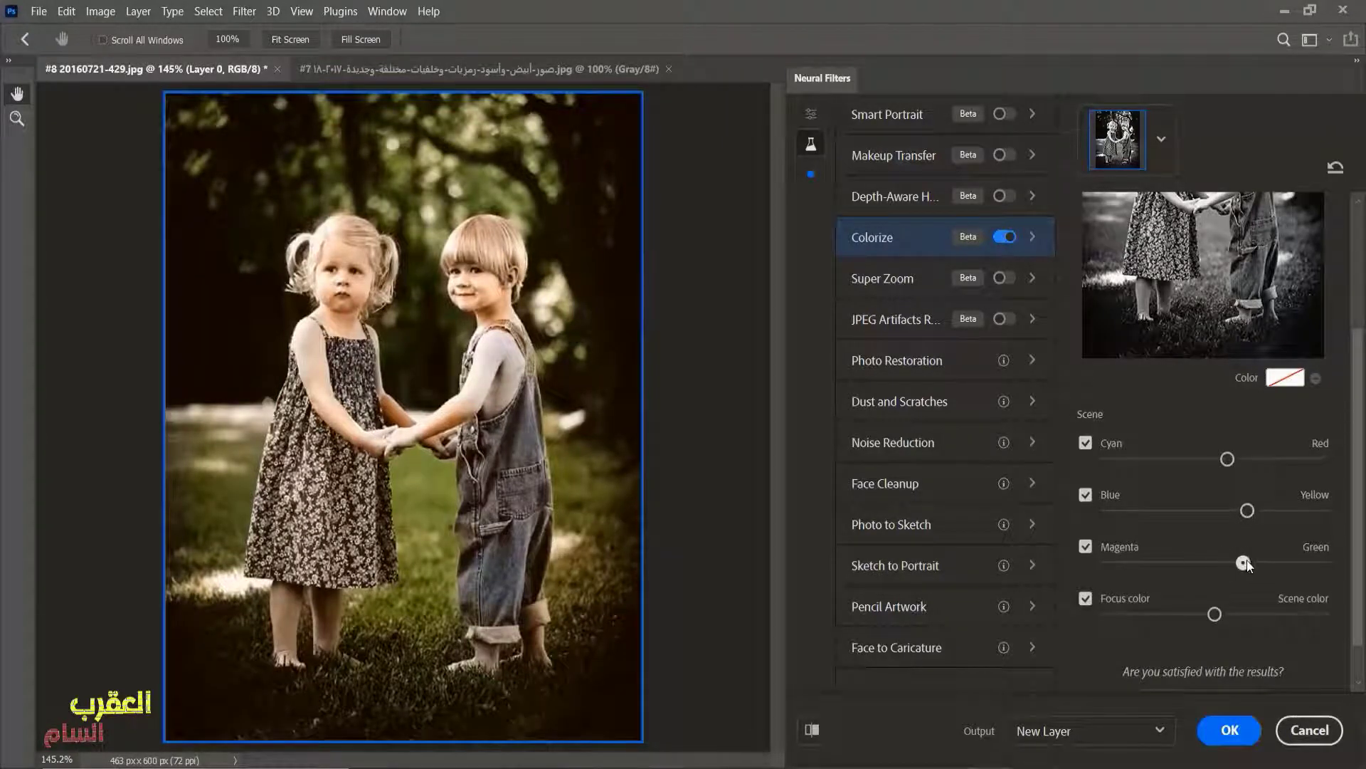
{"action": "left_click_drag", "start_coordinate": [1244, 563], "coordinate": [1211, 563]}
{"action": "scroll", "coordinate": [1297, 391], "scroll_direction": "up", "scroll_amount": 3}
- Add a dark green focus point on the grass and compare the before and after views
{"action": "left_click", "coordinate": [1285, 567]}
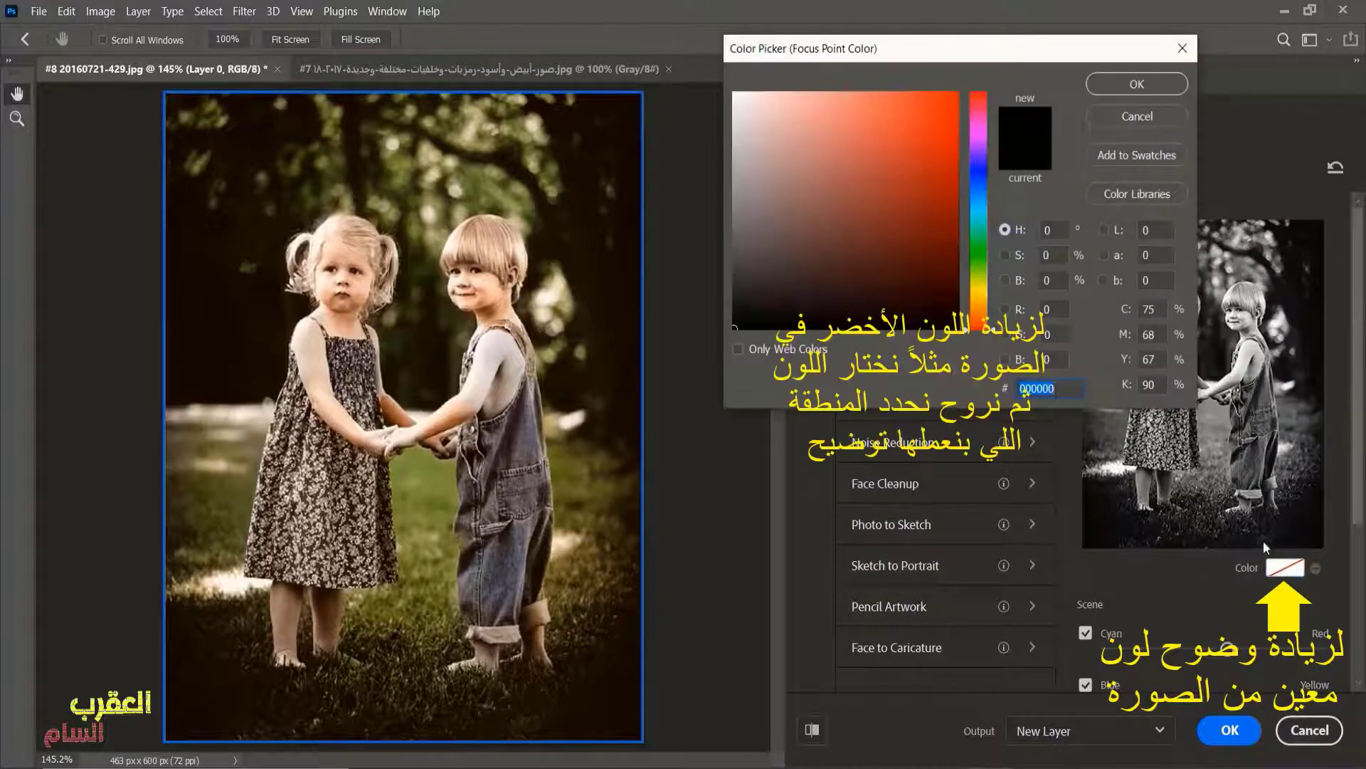
{"action": "left_click", "coordinate": [981, 275]}
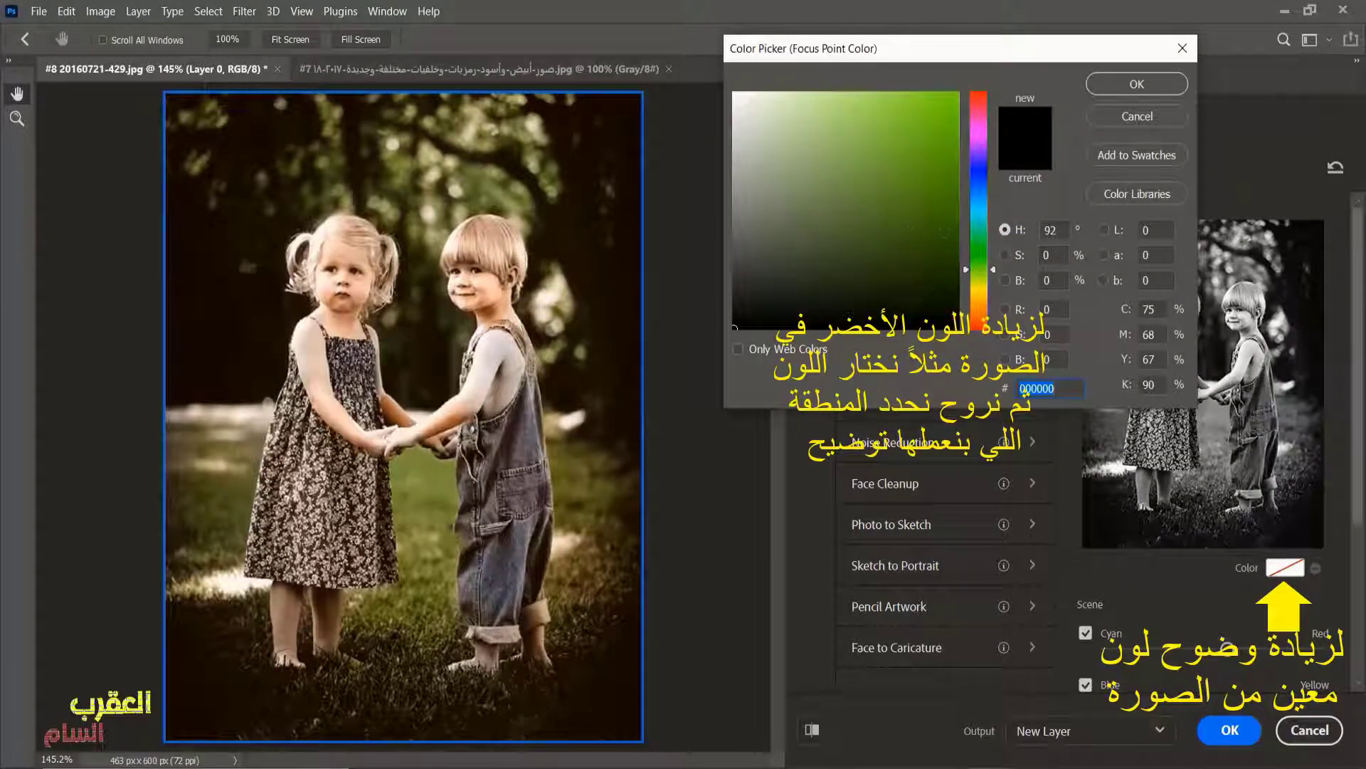
{"action": "left_click", "coordinate": [921, 219]}
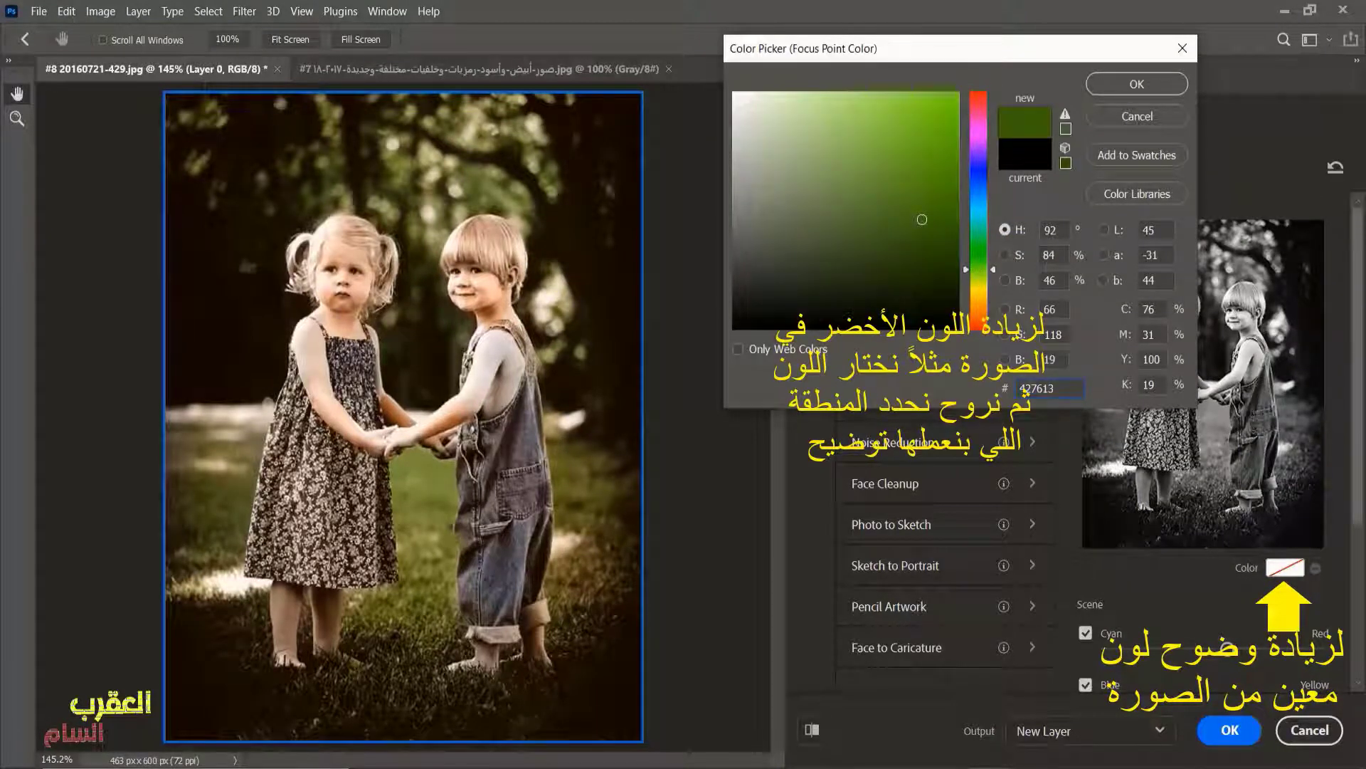
{"action": "left_click", "coordinate": [1136, 86]}
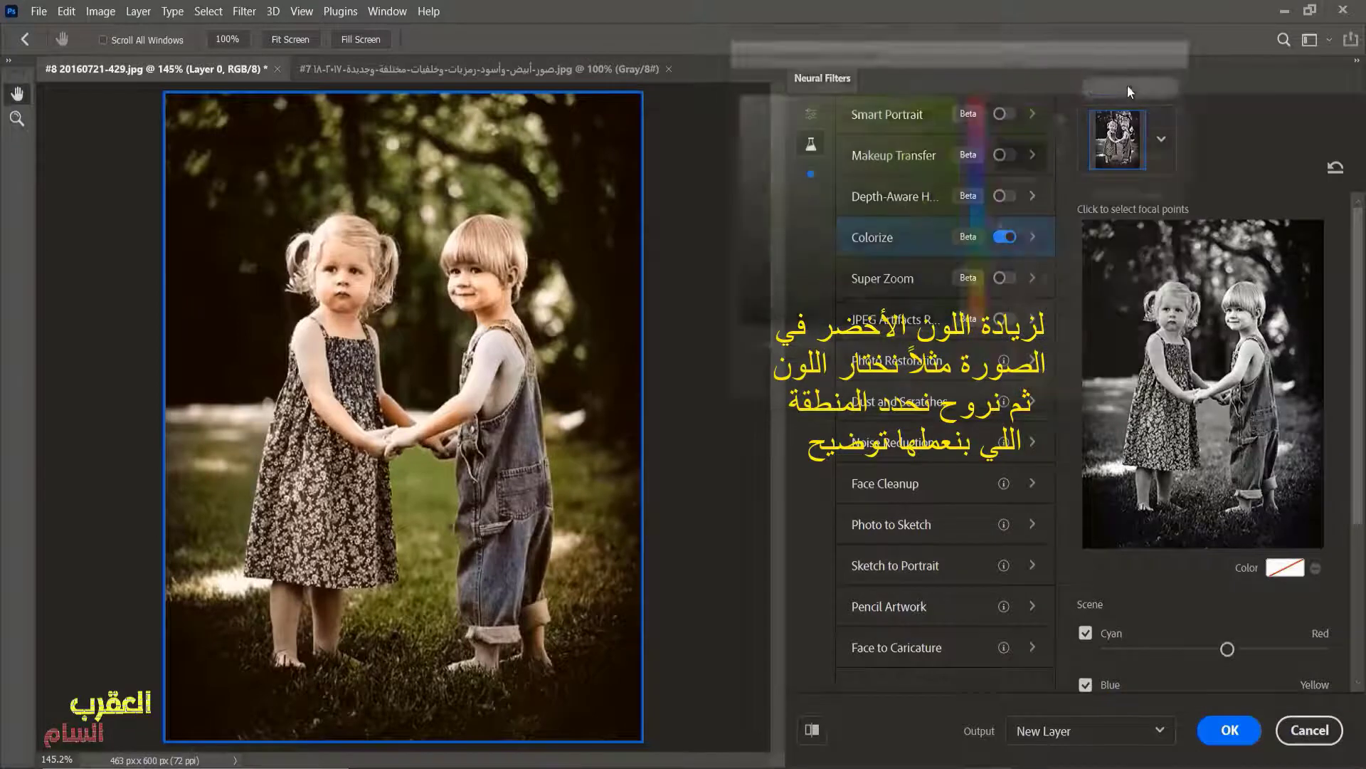
{"action": "left_click", "coordinate": [1193, 524]}
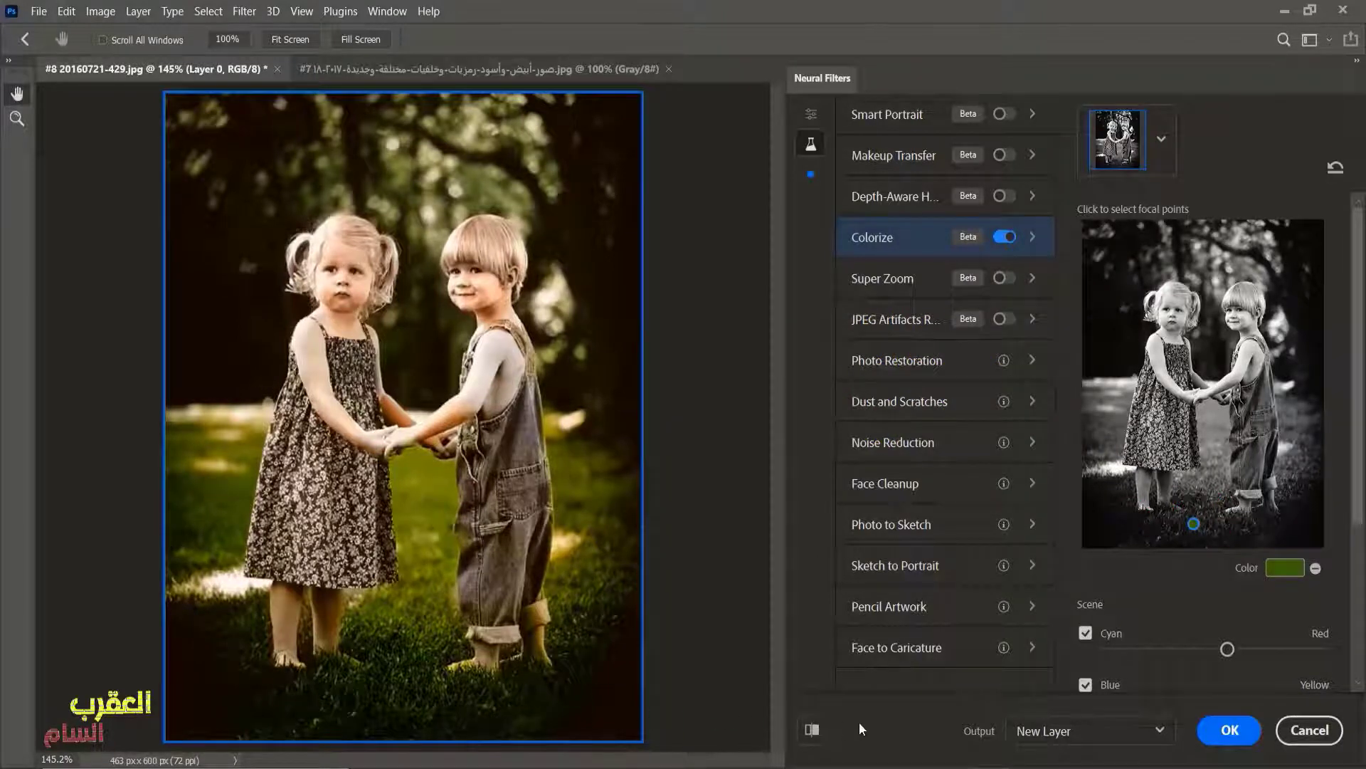
{"action": "left_click", "coordinate": [811, 730]}
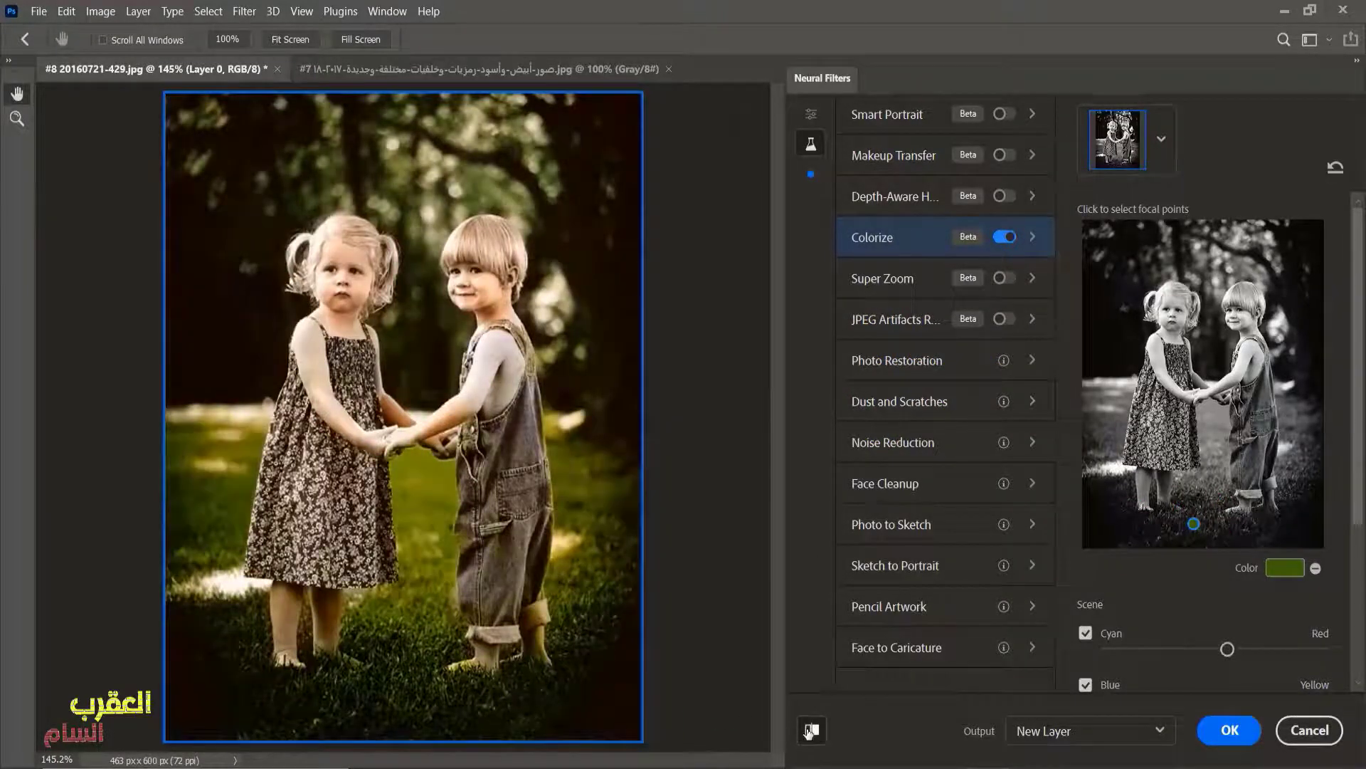
{"action": "left_click", "coordinate": [811, 730]}
{"action": "left_click", "coordinate": [811, 730]}
- Apply Colorize as a Smart Filter and toggle its visibility off and back on
{"action": "left_click", "coordinate": [1159, 731]}
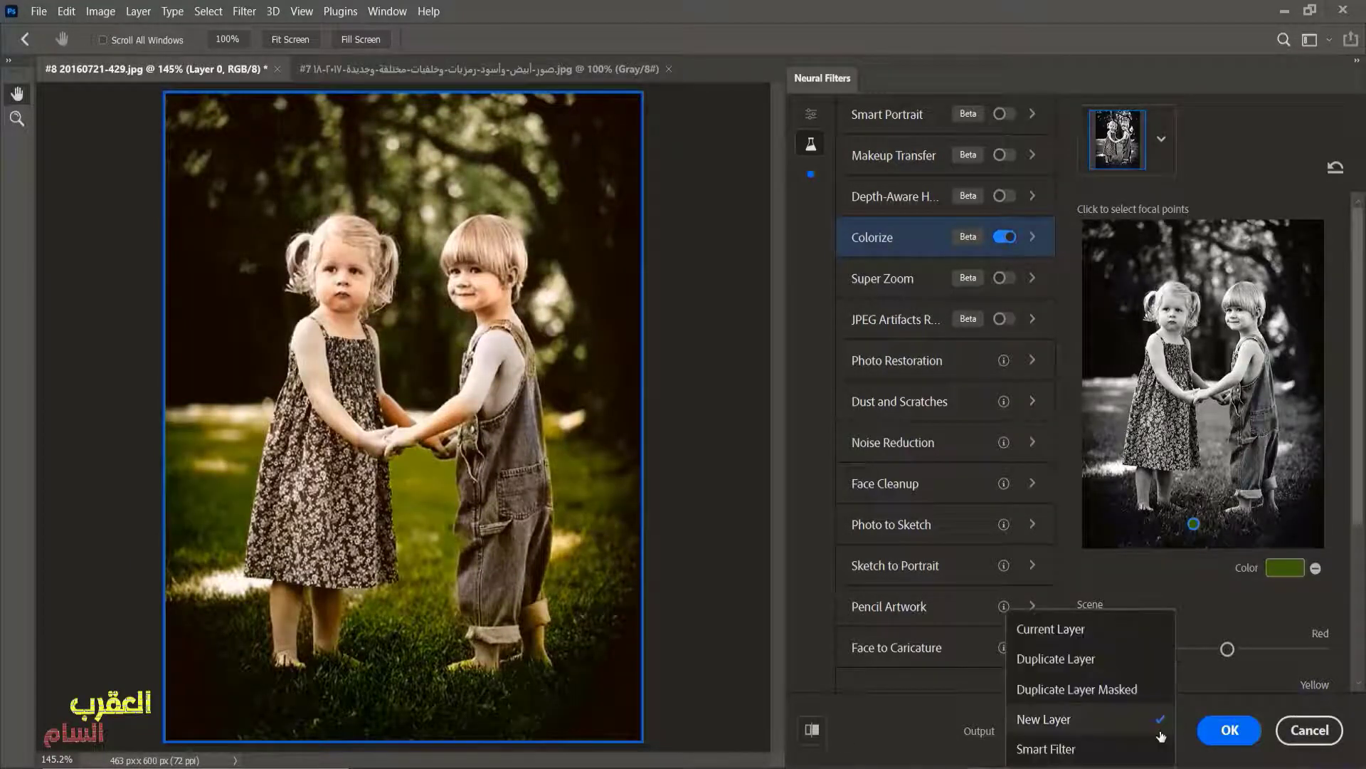
{"action": "left_click", "coordinate": [1052, 753]}
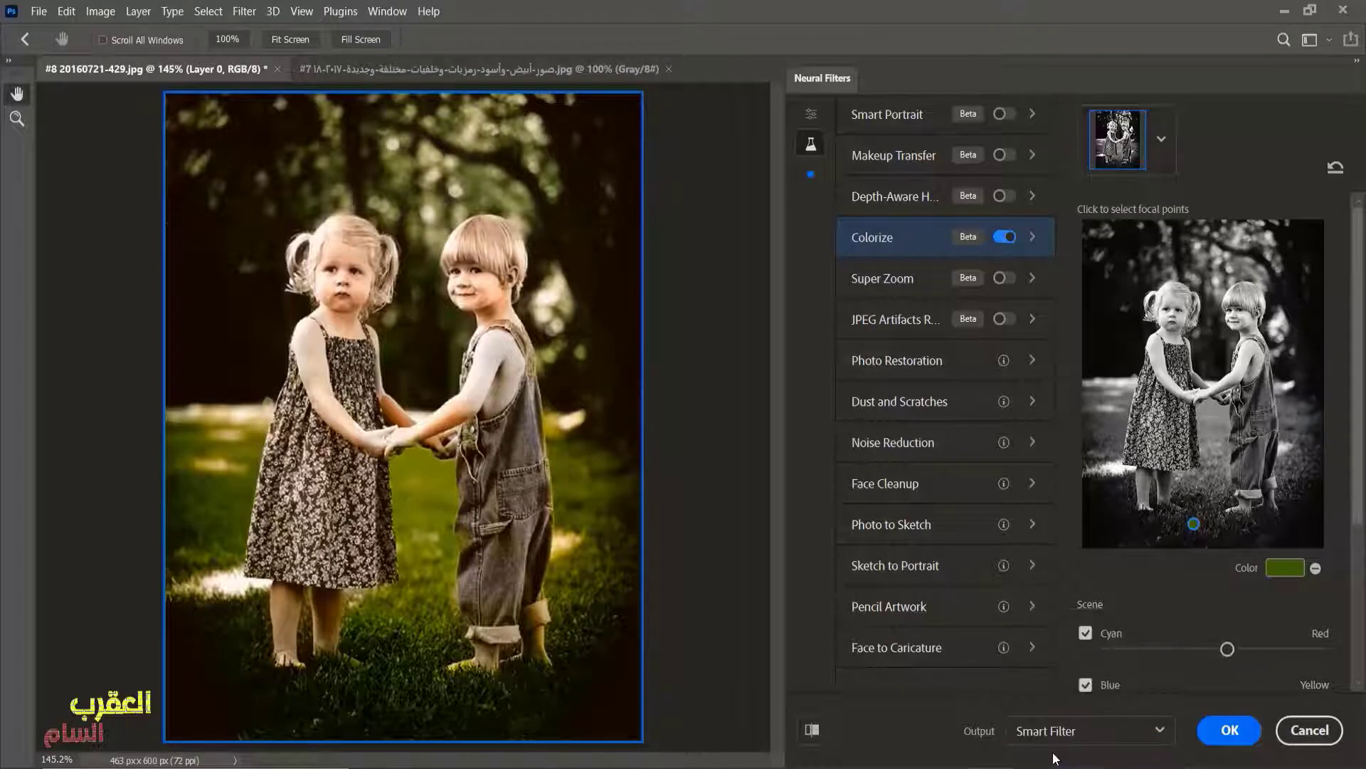
{"action": "left_click", "coordinate": [1230, 733]}
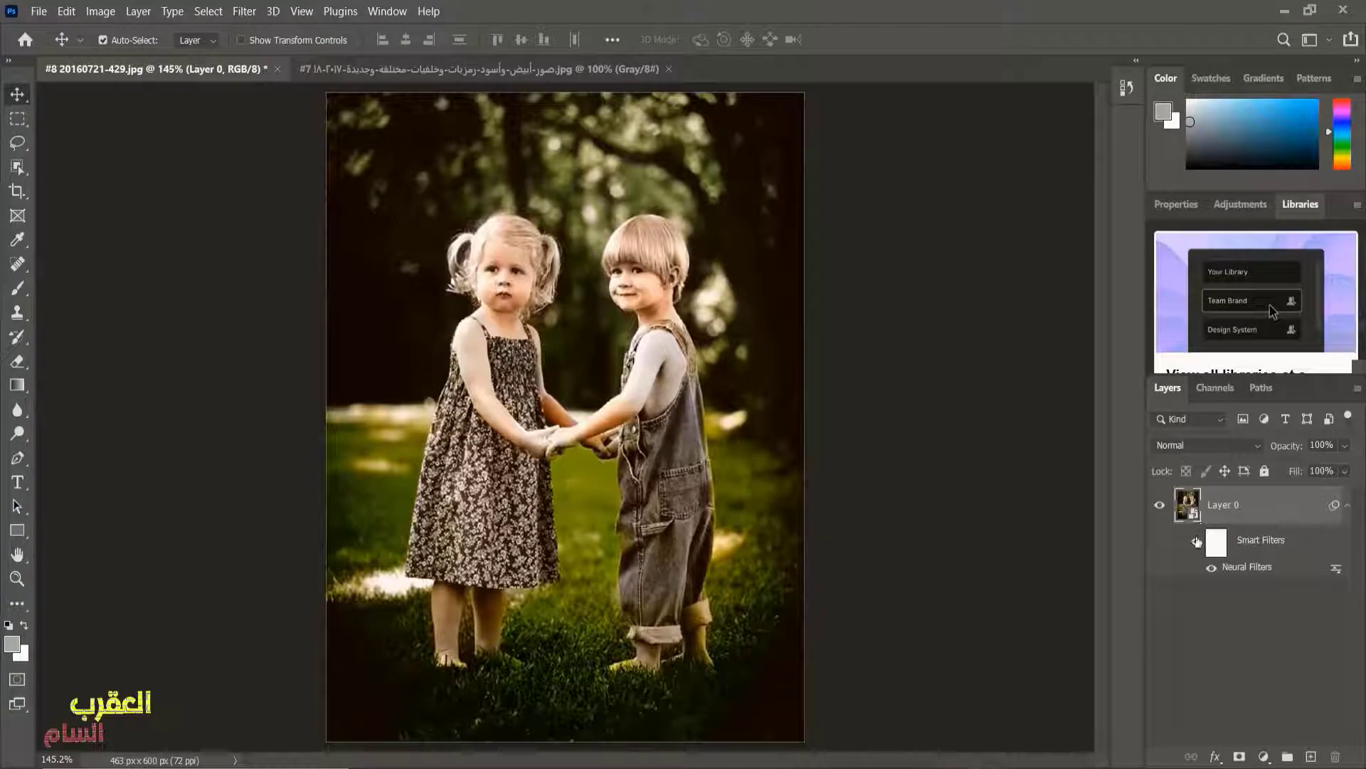
{"action": "left_click", "coordinate": [1197, 546]}
{"action": "left_click", "coordinate": [1197, 547]}
{"action": "left_click", "coordinate": [1197, 546]}
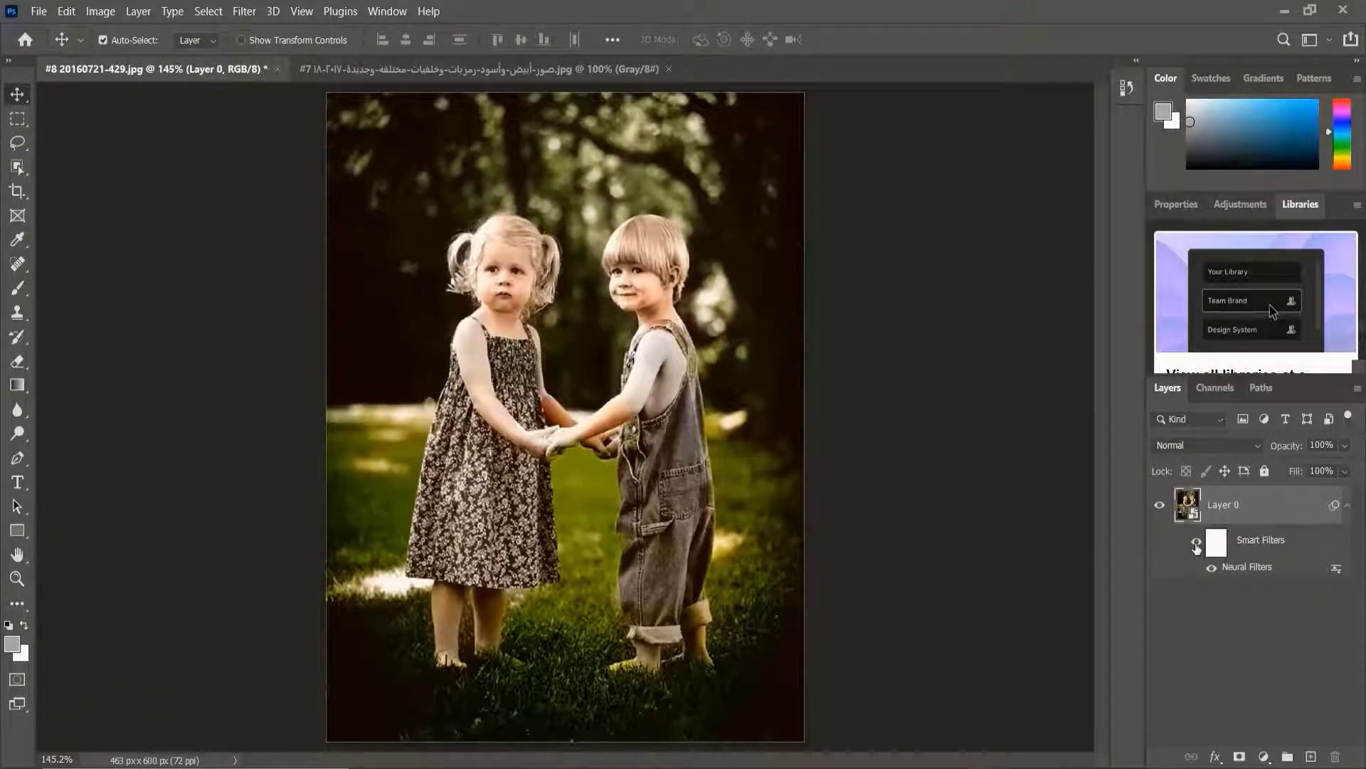
{"action": "scroll", "coordinate": [537, 463], "scroll_direction": "up", "scroll_amount": 1}
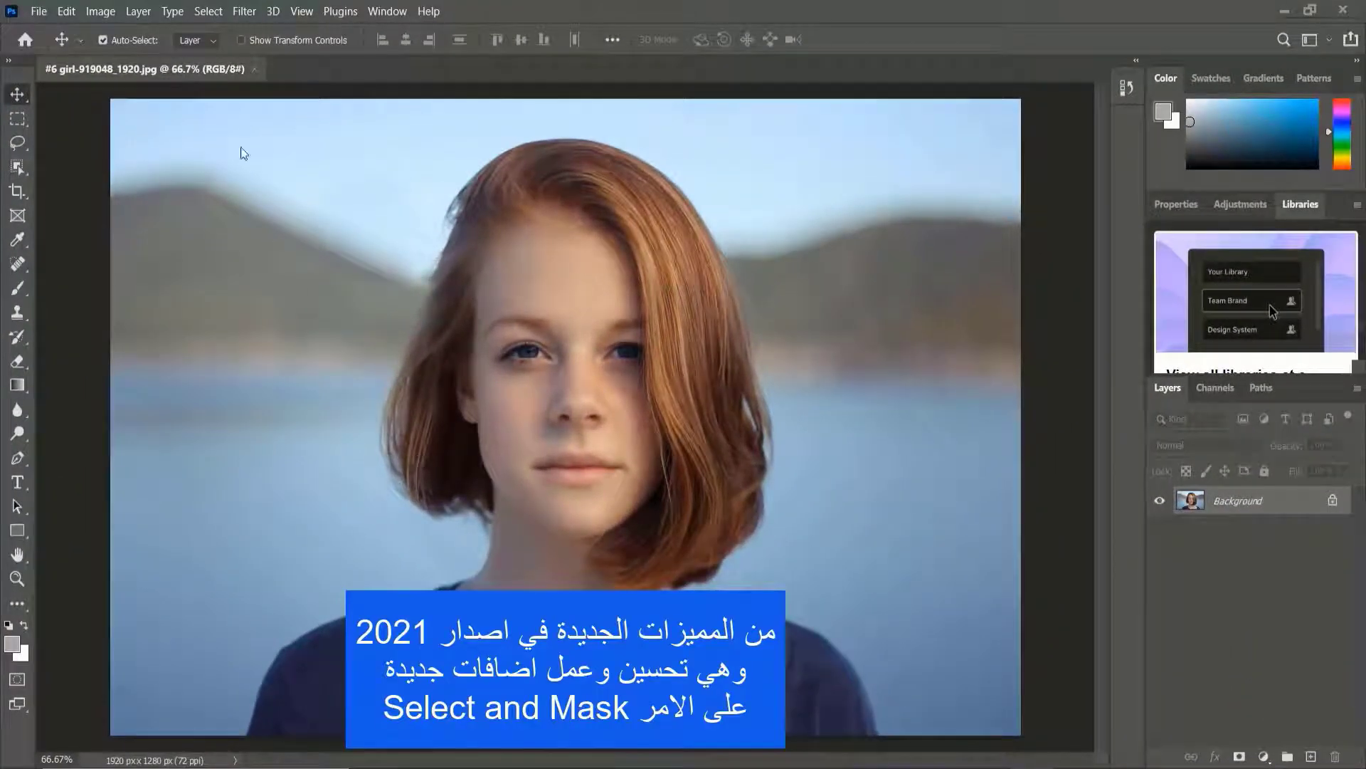
- Open Select and Mask on the portrait with a see-through view at 33% transparency
{"action": "left_click", "coordinate": [207, 12]}
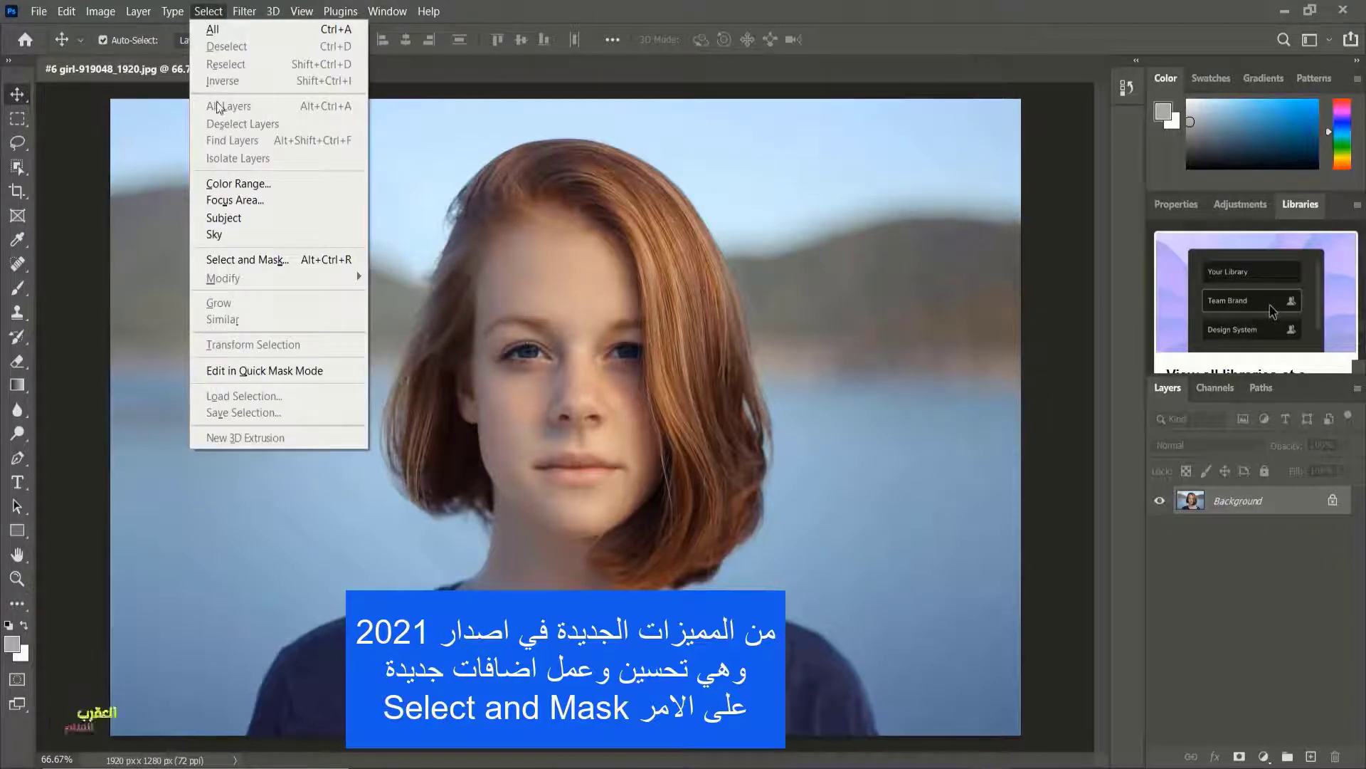
{"action": "left_click", "coordinate": [261, 263]}
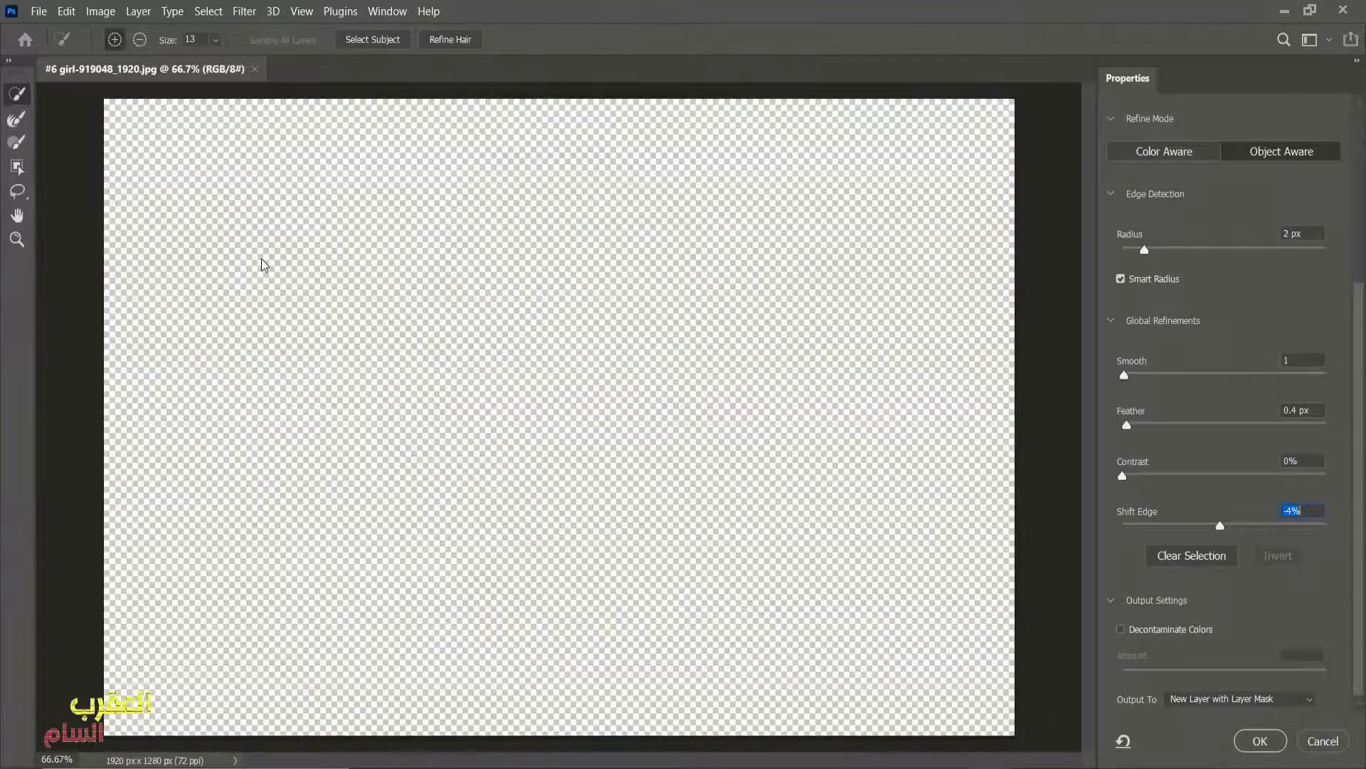
{"action": "left_click_drag", "start_coordinate": [1361, 320], "coordinate": [1347, 123]}
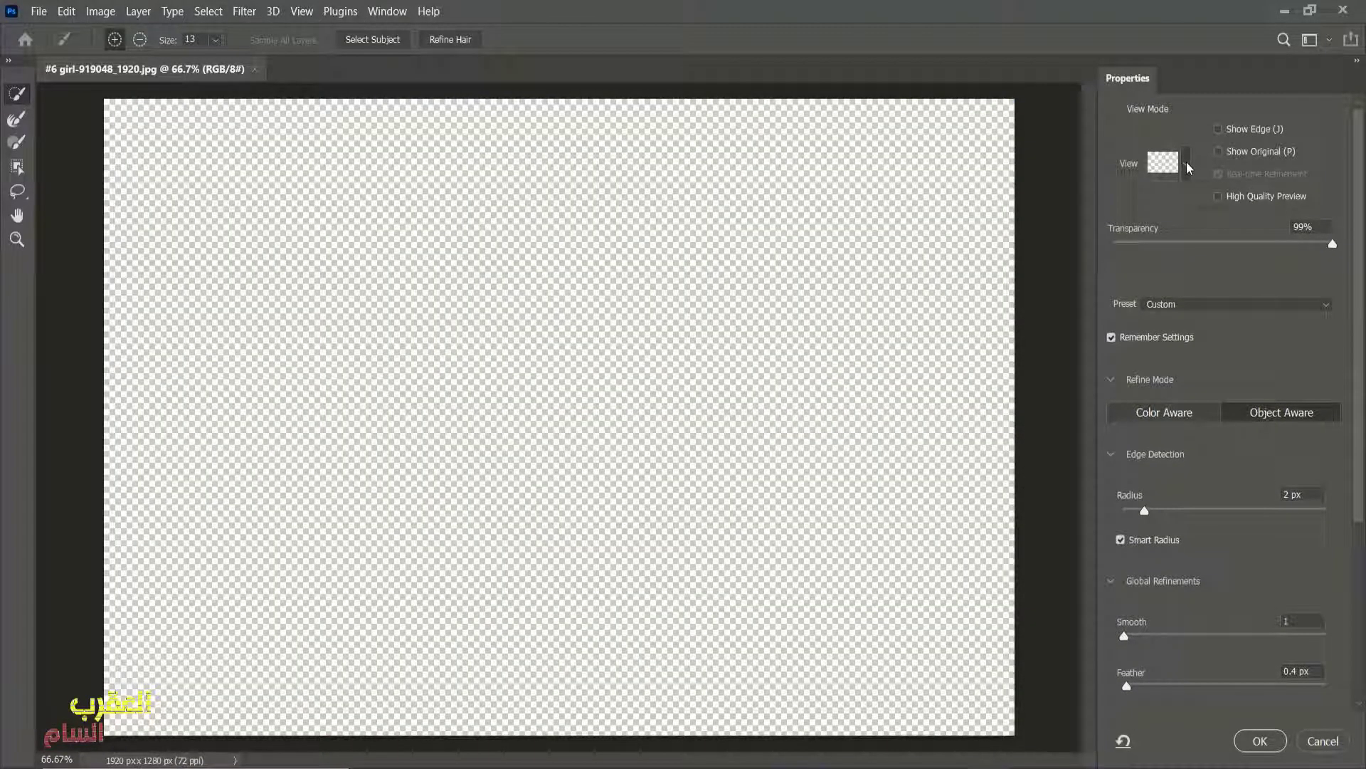
{"action": "left_click", "coordinate": [1185, 166]}
{"action": "left_click", "coordinate": [1187, 161]}
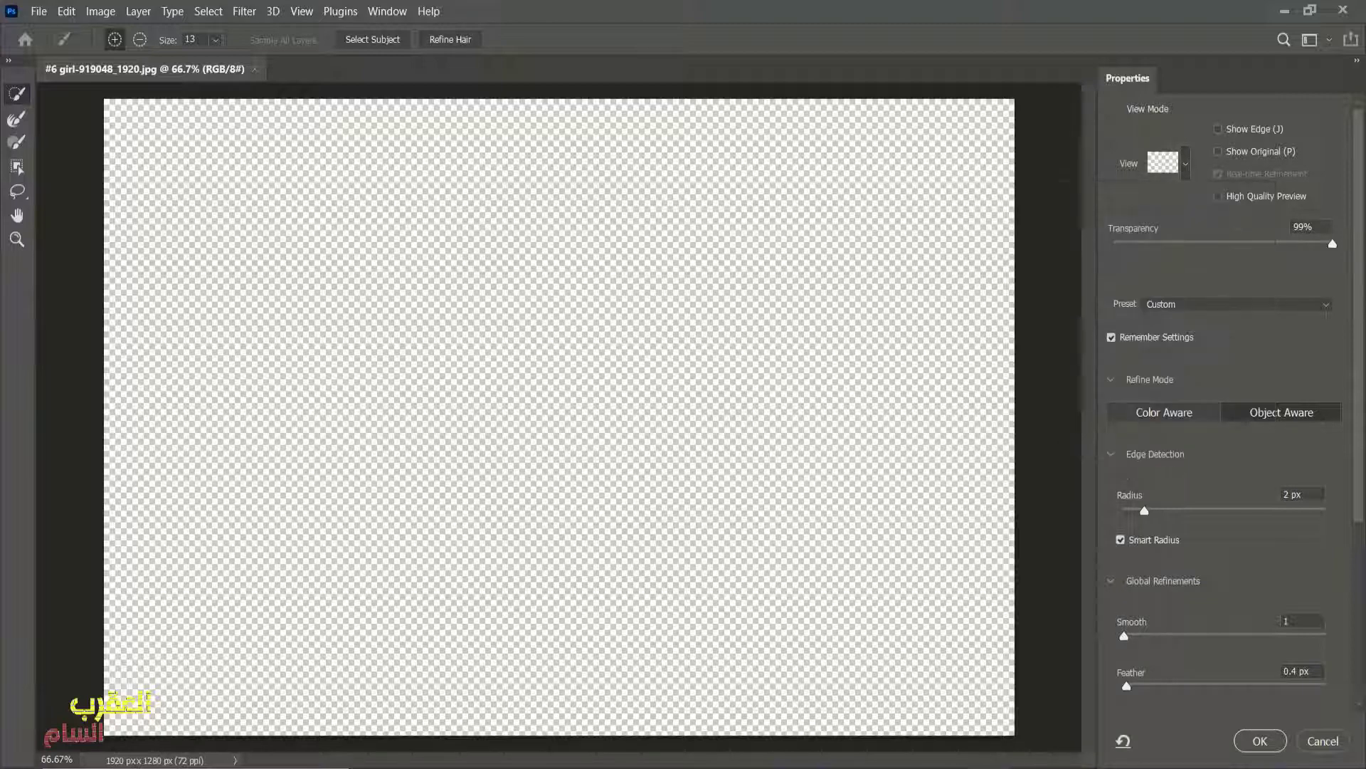
{"action": "left_click_drag", "start_coordinate": [1331, 242], "coordinate": [1186, 246]}
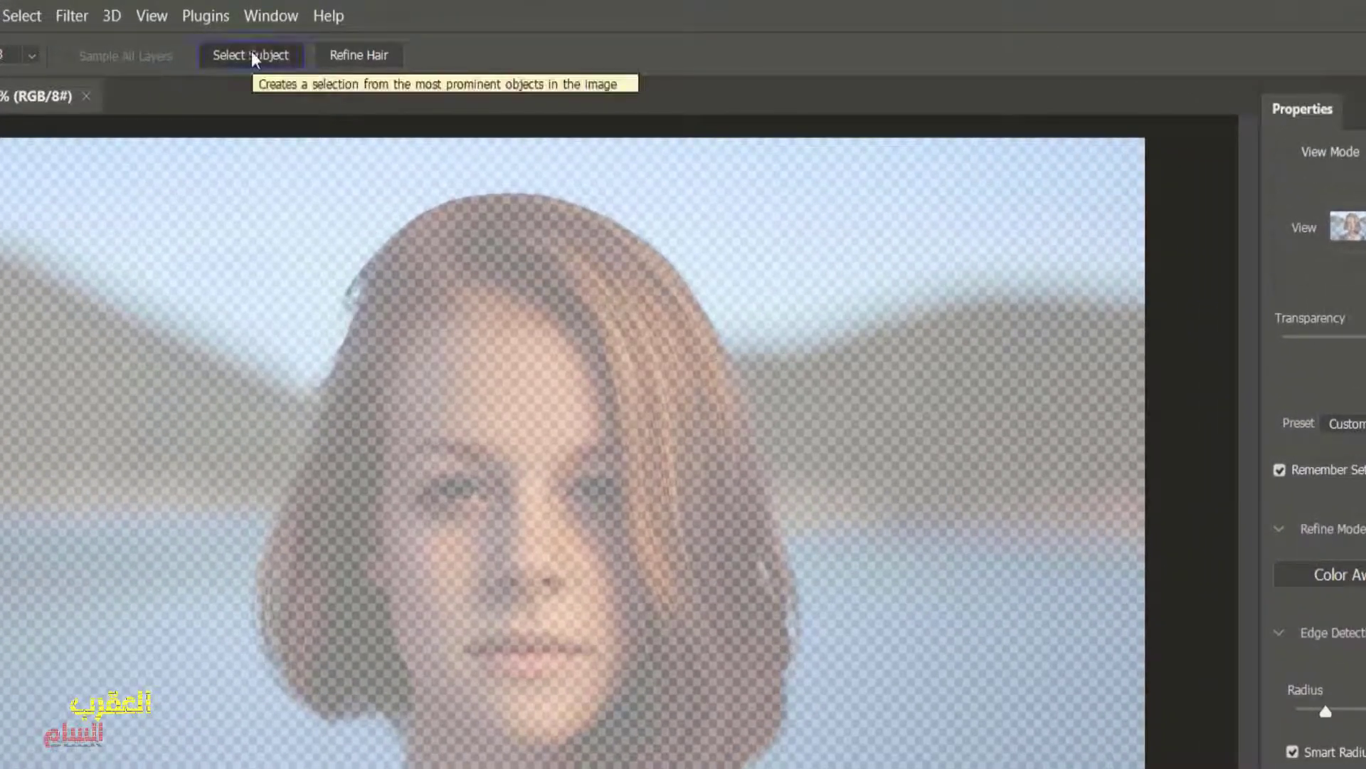
- Select the girl with Select Subject and set the preview transparency to 100%
{"action": "left_click", "coordinate": [252, 57]}
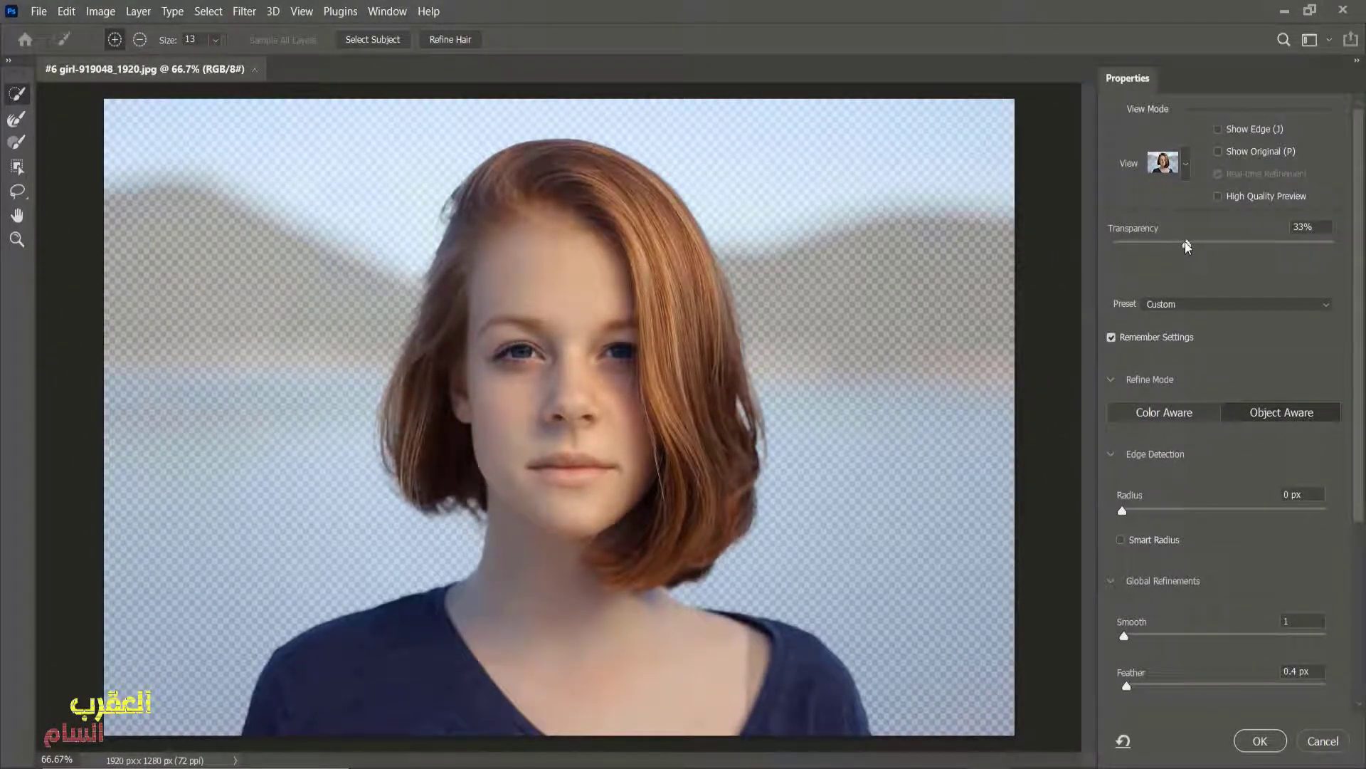
{"action": "left_click_drag", "start_coordinate": [1187, 244], "coordinate": [1340, 250]}
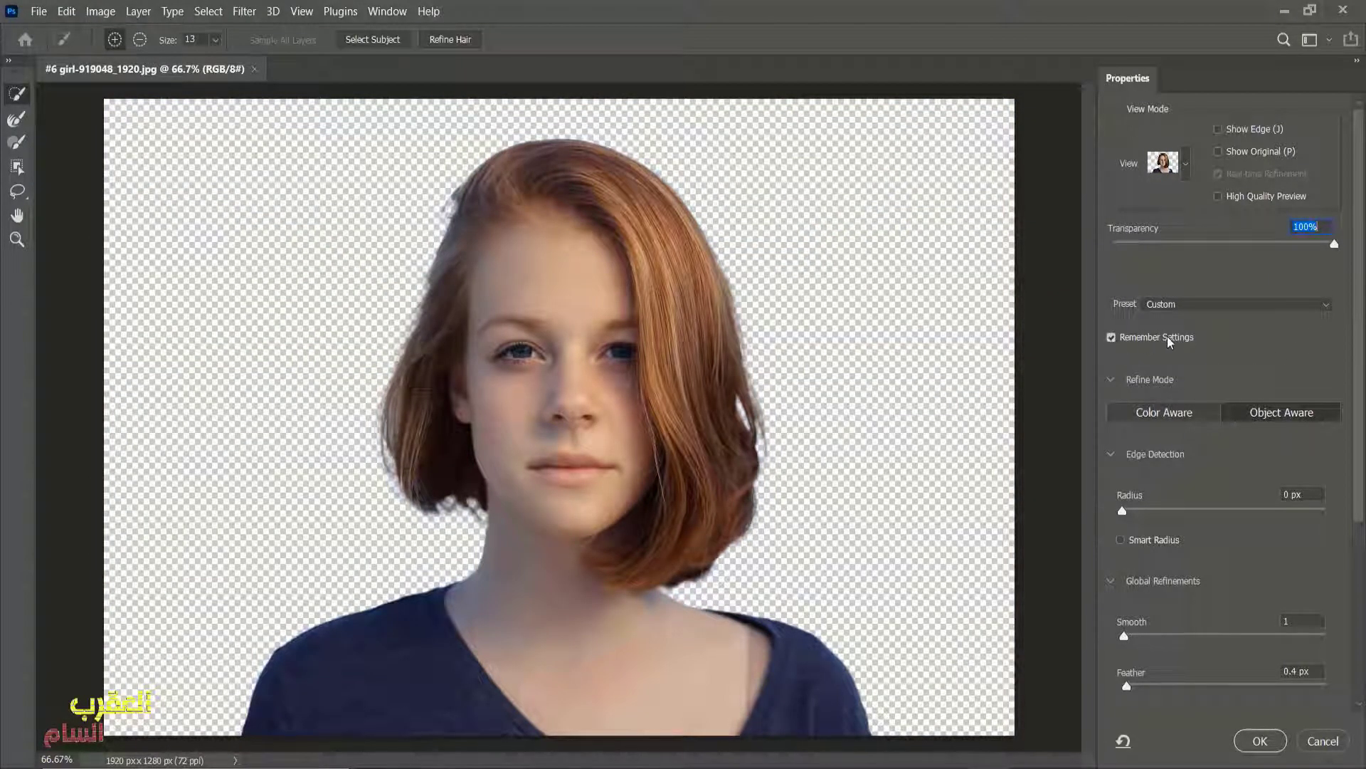
{"action": "scroll", "coordinate": [1157, 453], "scroll_direction": "down", "scroll_amount": 1}
{"action": "scroll", "coordinate": [1155, 449], "scroll_direction": "down", "scroll_amount": 1}
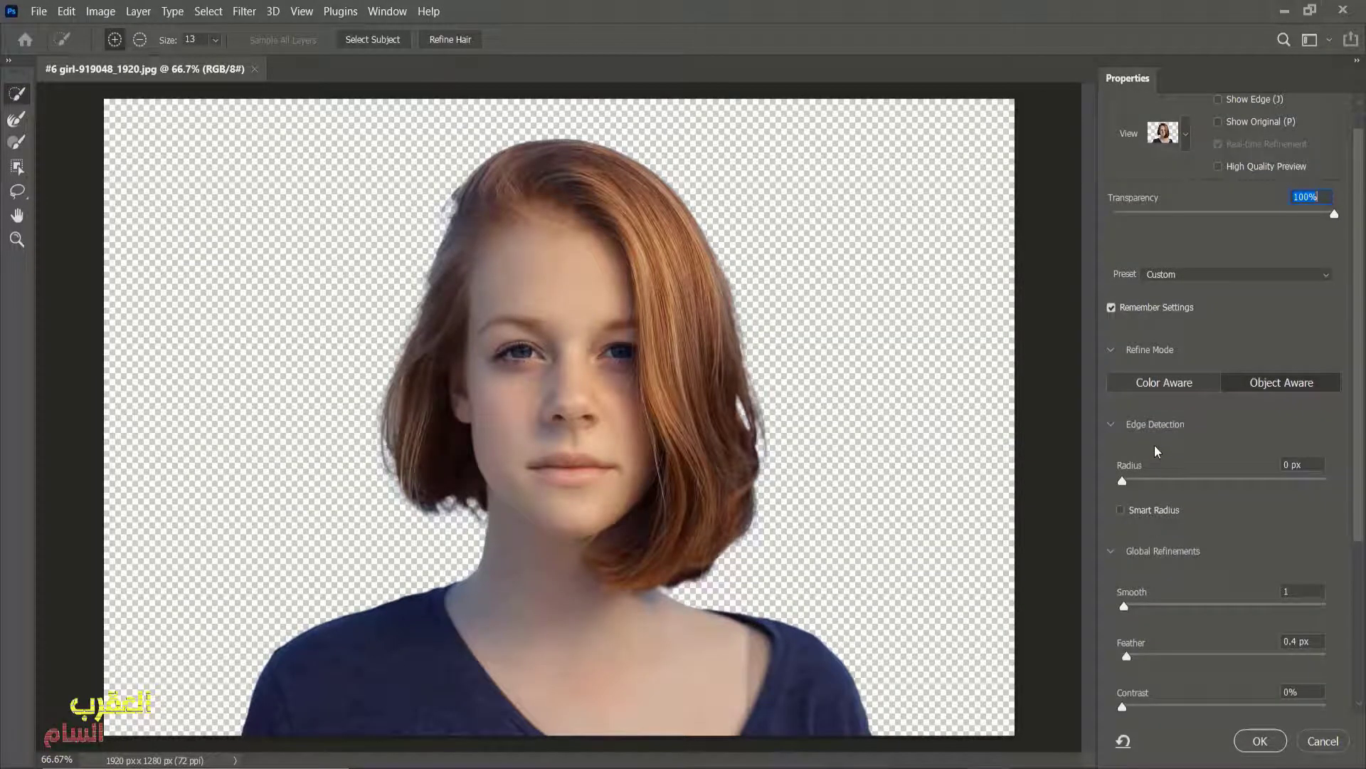
- Refine the edge with Radius 2 px, adjusted Feather and Contrast, and Shift Edge 0%
{"action": "left_click_drag", "start_coordinate": [1123, 481], "coordinate": [1140, 484]}
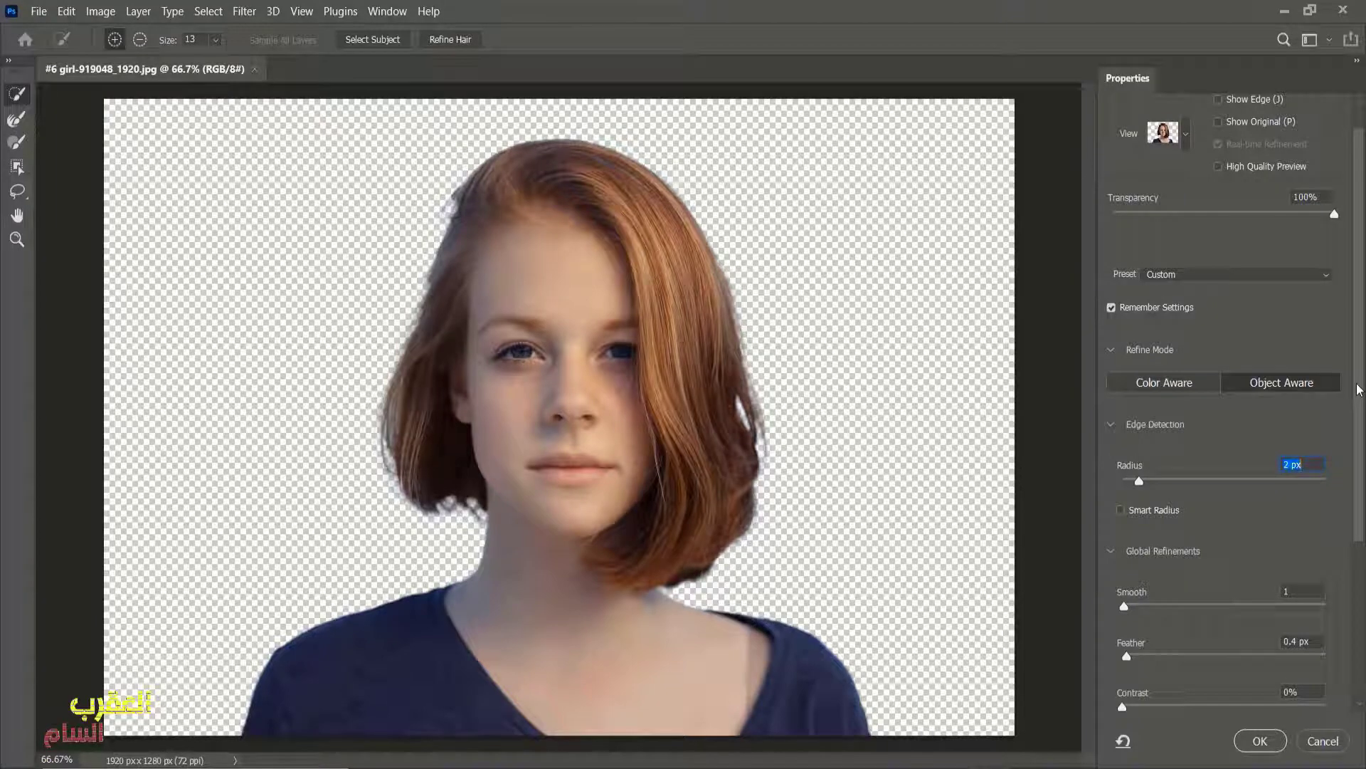
{"action": "left_click_drag", "start_coordinate": [1360, 395], "coordinate": [1358, 544]}
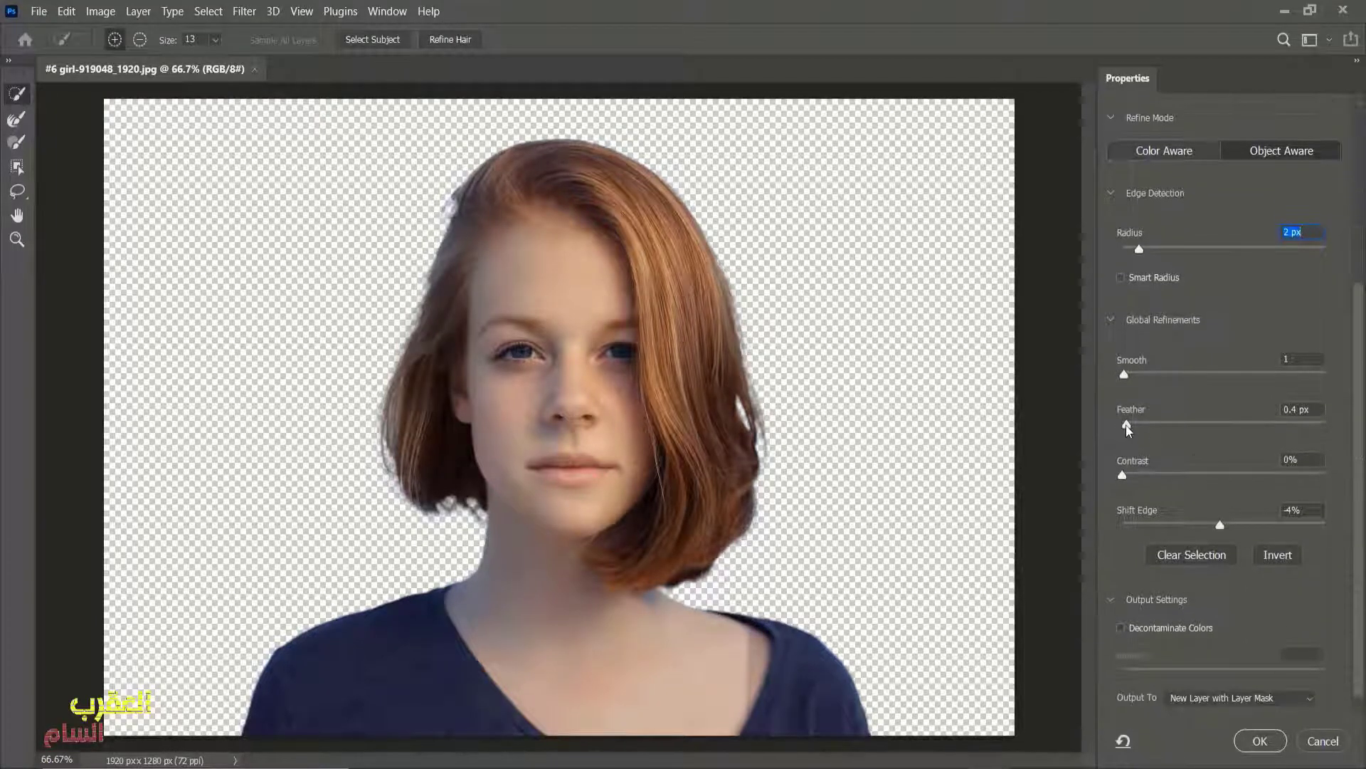
{"action": "left_click_drag", "start_coordinate": [1127, 428], "coordinate": [1139, 431]}
{"action": "mouse_move", "coordinate": [1126, 481]}
{"action": "left_mouse_down"}
{"action": "mouse_move", "coordinate": [1163, 483]}
{"action": "mouse_move", "coordinate": [1131, 481]}
{"action": "left_mouse_up"}
{"action": "left_click_drag", "start_coordinate": [1221, 527], "coordinate": [1226, 524]}
- Output the selection to a new layer with layer mask
{"action": "scroll", "coordinate": [1228, 677], "scroll_direction": "down", "scroll_amount": 1}
{"action": "left_click", "coordinate": [1309, 698]}
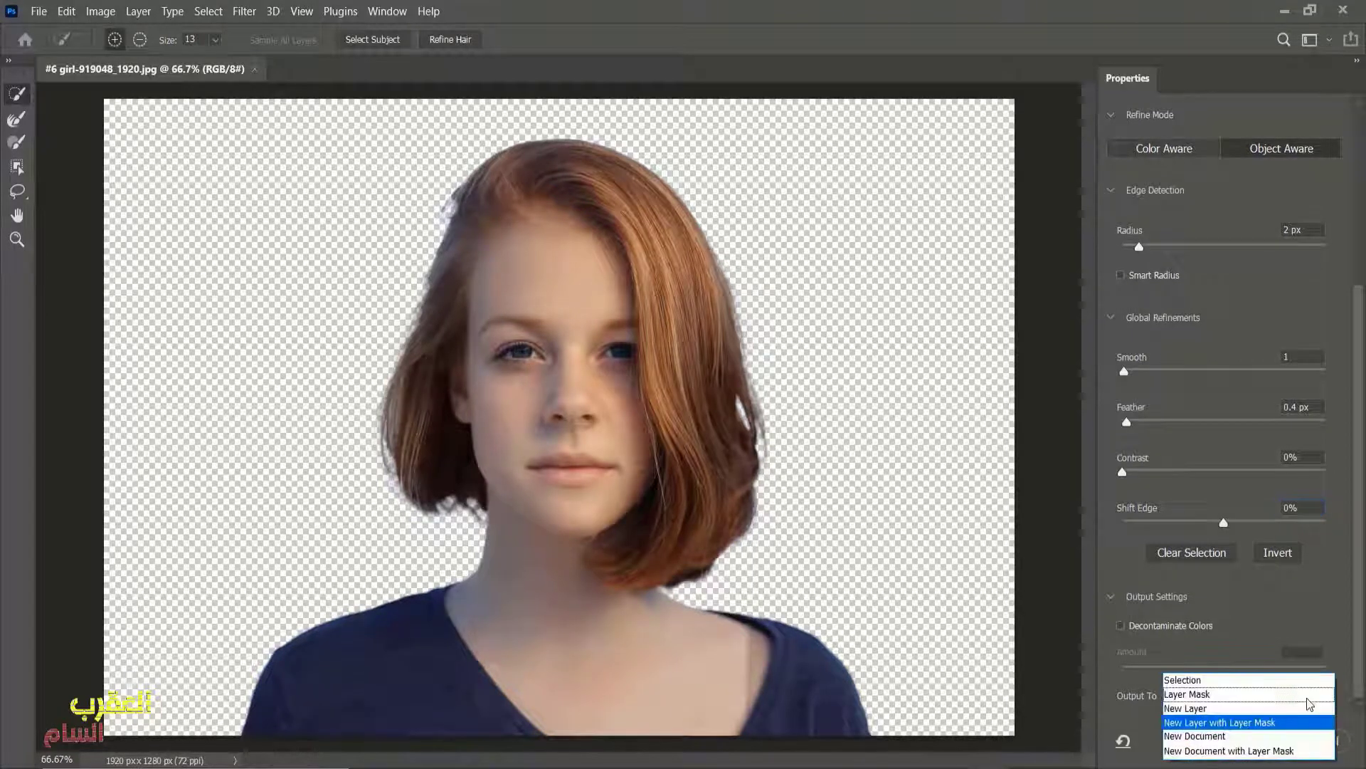
{"action": "left_click", "coordinate": [1236, 723]}
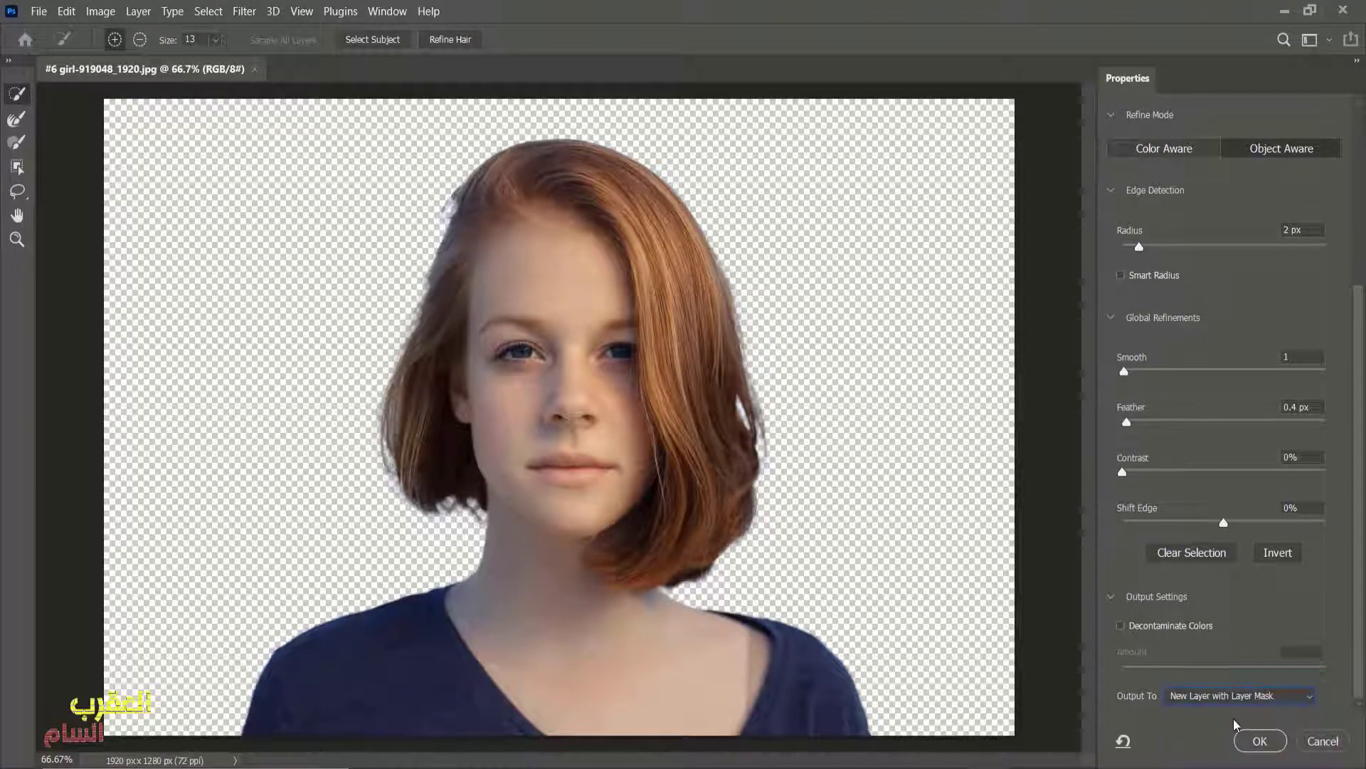
{"action": "left_click", "coordinate": [1266, 743]}
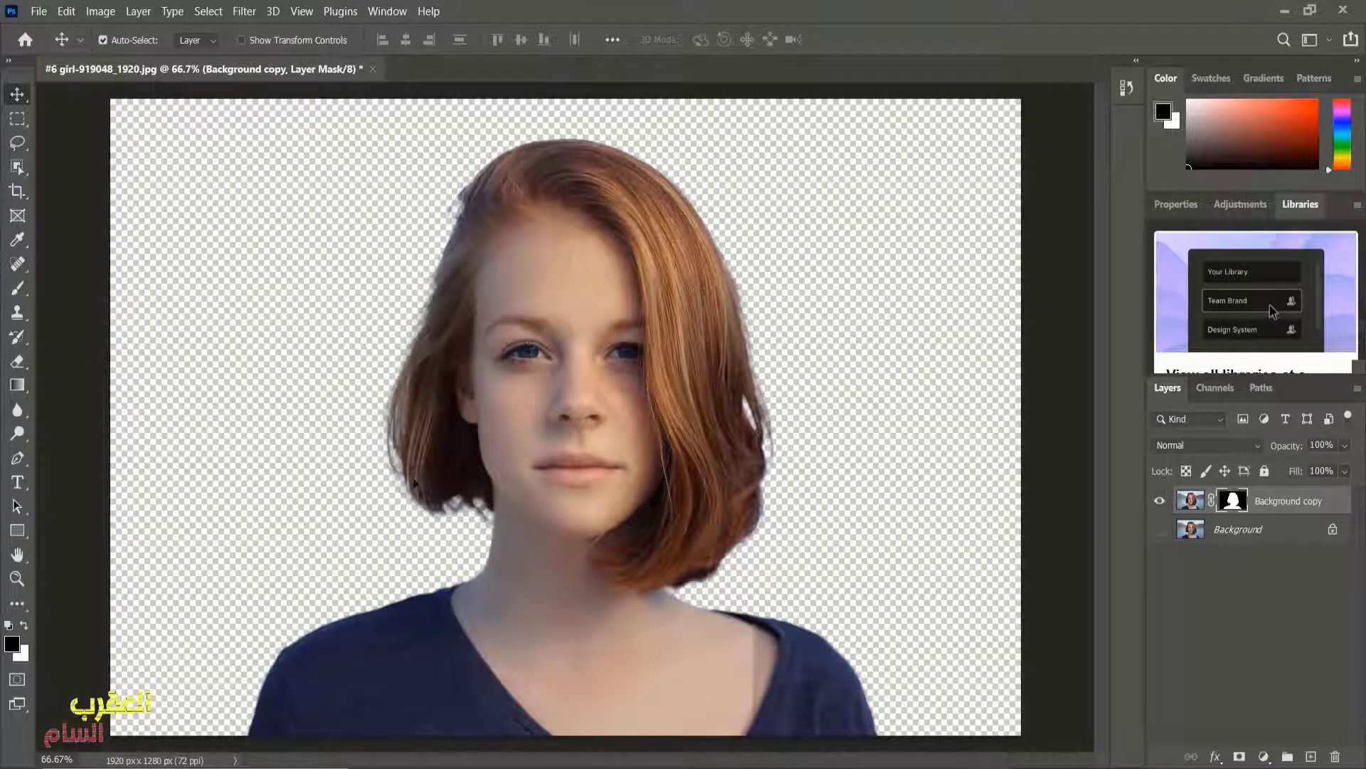
- Inspect the cutout's hair edges, toggle the Background layer, and leave it hidden
{"action": "scroll", "coordinate": [548, 530], "scroll_direction": "up", "scroll_amount": 3}
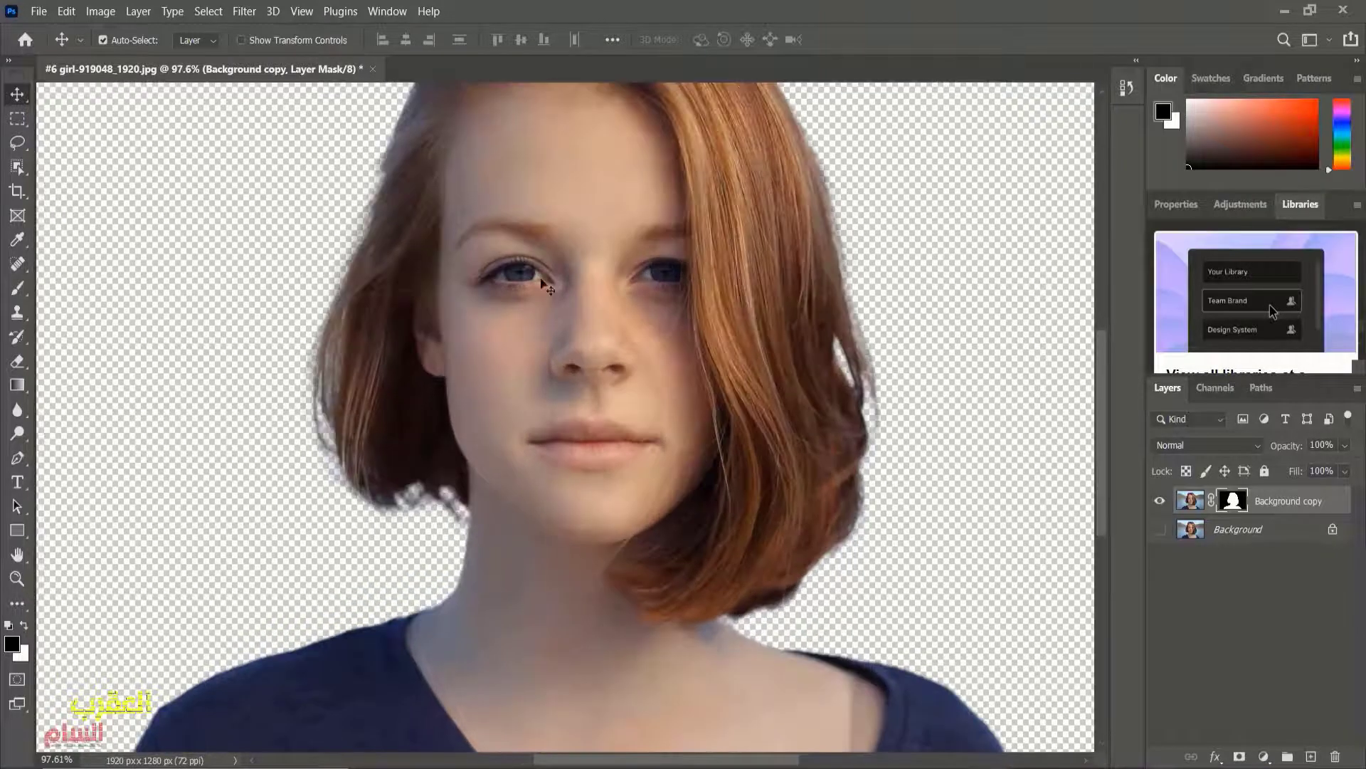
{"action": "left_click_drag", "start_coordinate": [558, 206], "coordinate": [538, 330]}
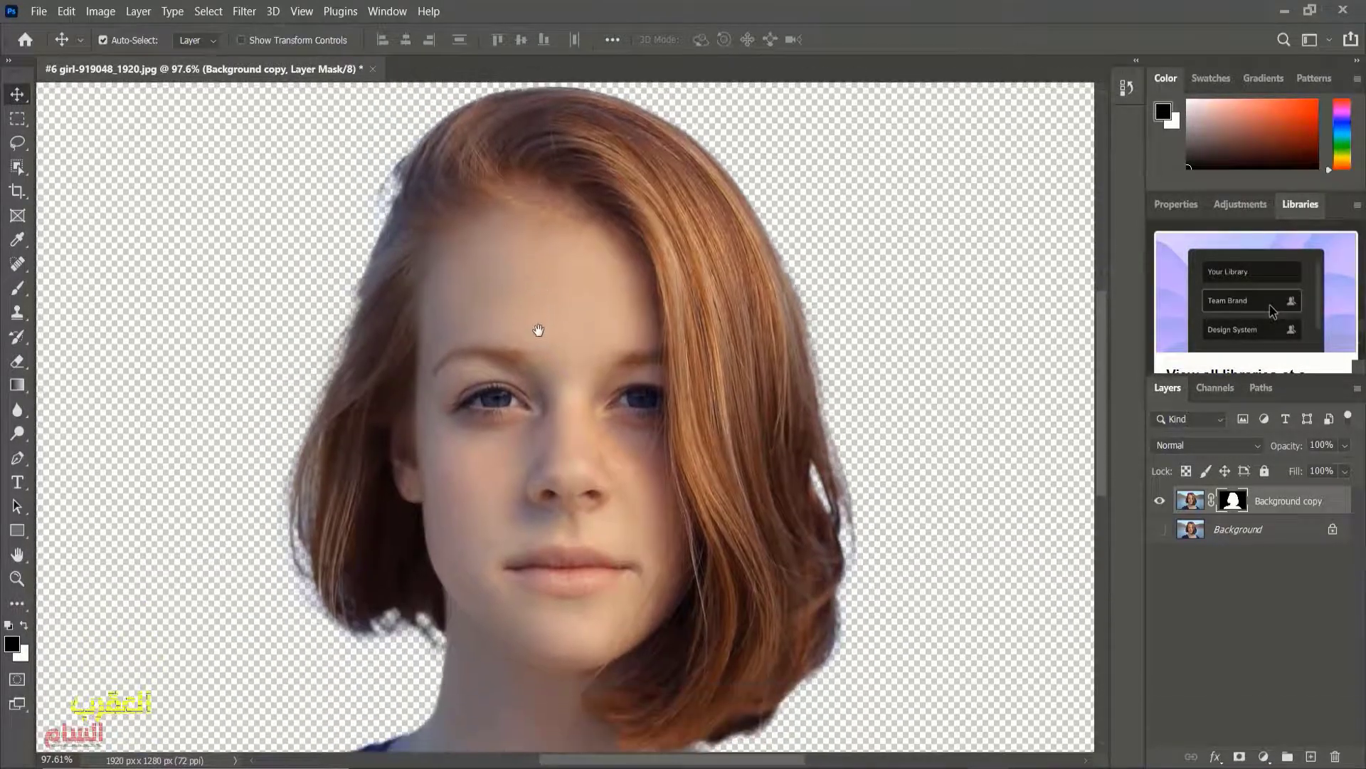
{"action": "scroll", "coordinate": [534, 344], "scroll_direction": "down", "scroll_amount": 2}
{"action": "scroll", "coordinate": [534, 348], "scroll_direction": "down", "scroll_amount": 1}
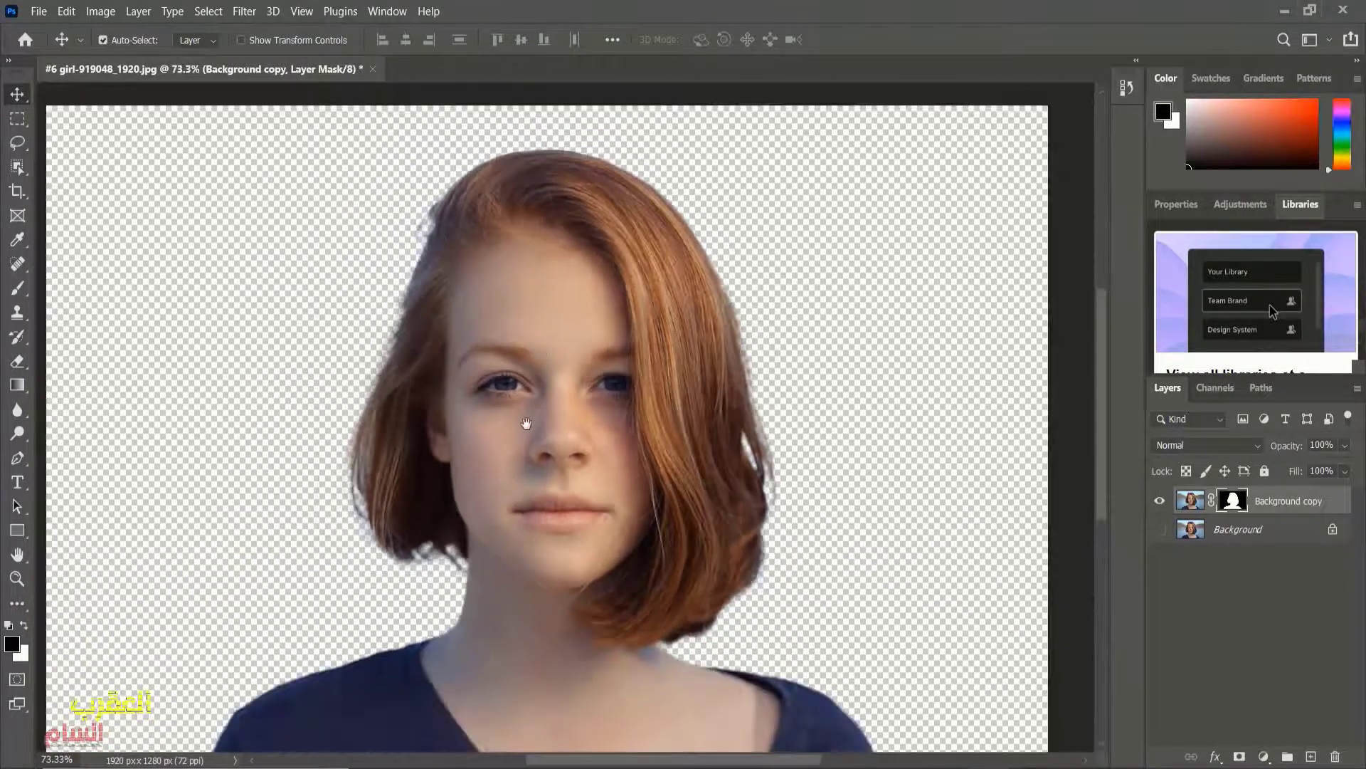
{"action": "left_click_drag", "start_coordinate": [526, 423], "coordinate": [535, 398]}
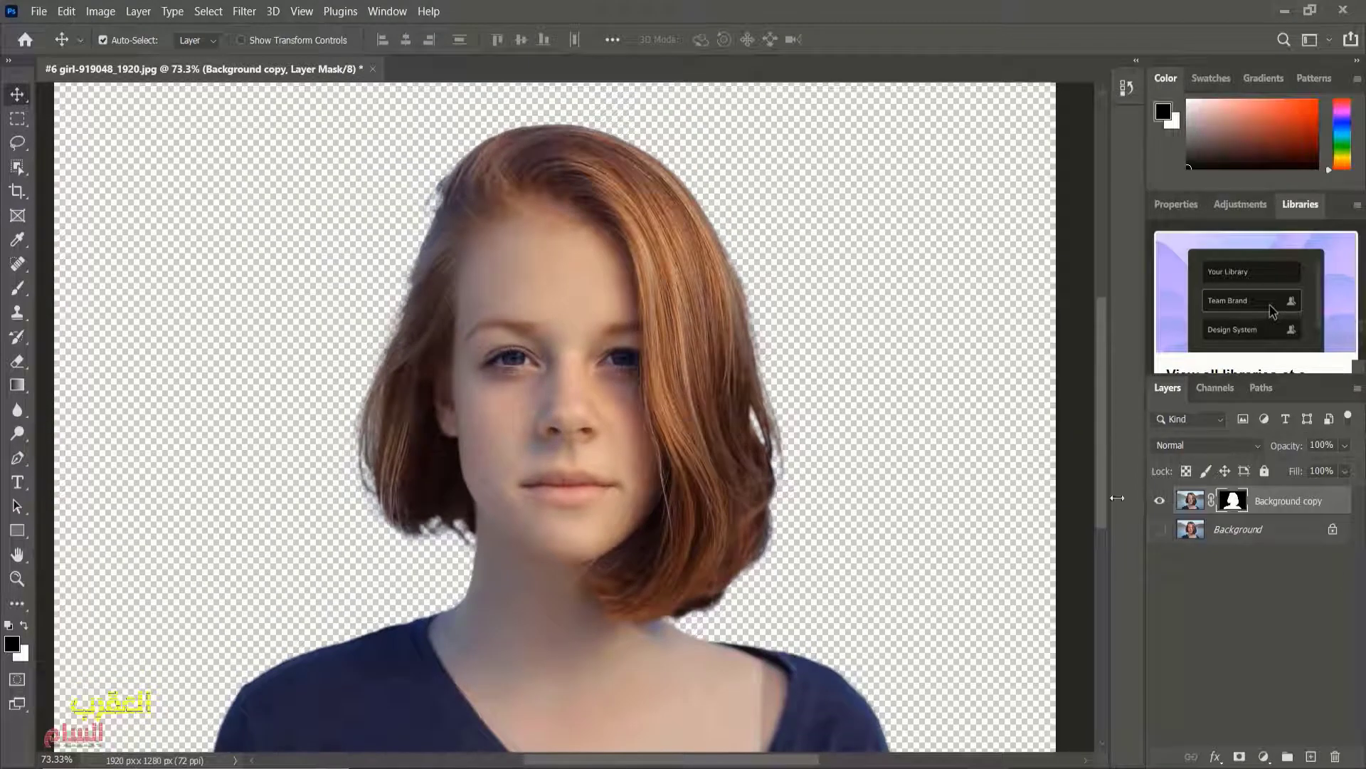
{"action": "left_click", "coordinate": [1159, 530]}
{"action": "left_click", "coordinate": [1159, 531]}
{"action": "left_click", "coordinate": [1160, 530]}
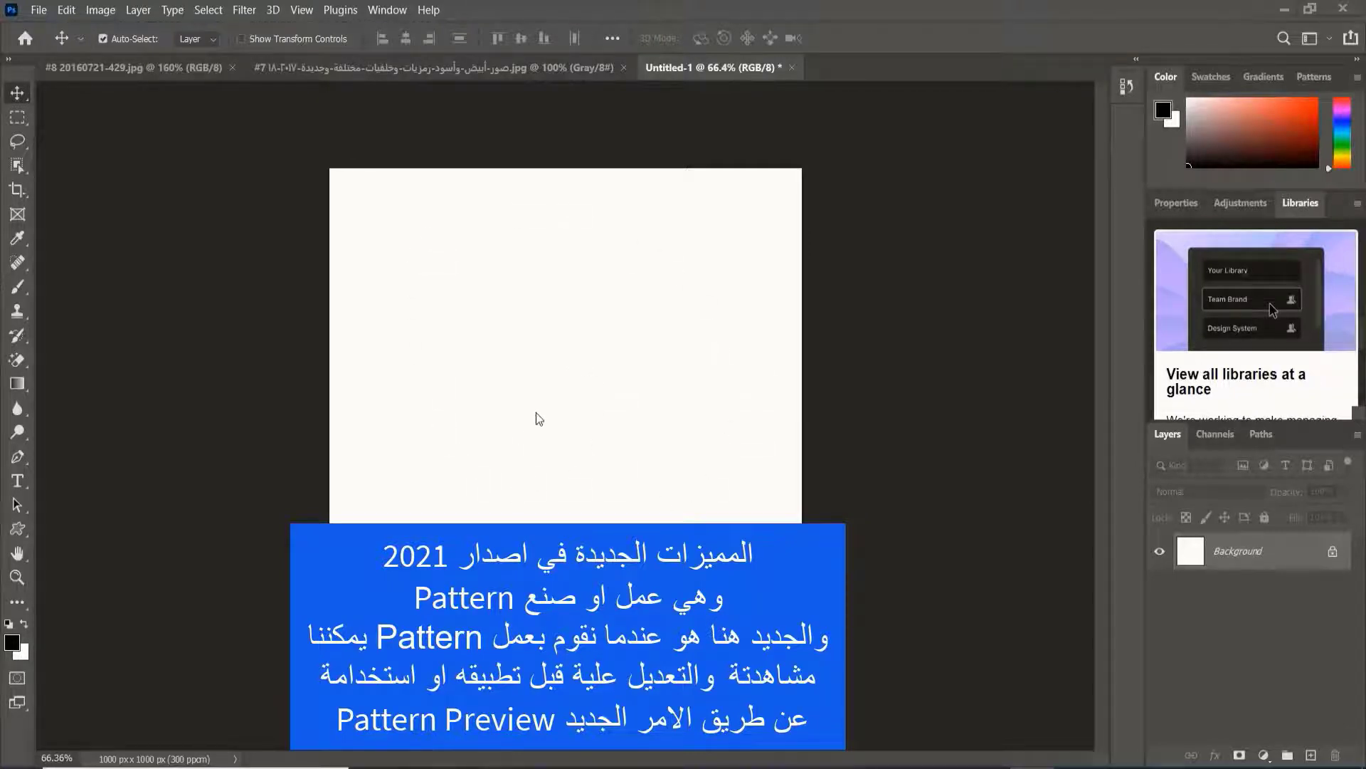
- Draw a flower custom shape from the shape library on the blank canvas
{"action": "left_click", "coordinate": [19, 529]}
{"action": "right_click", "coordinate": [19, 528]}
{"action": "left_click", "coordinate": [72, 635]}
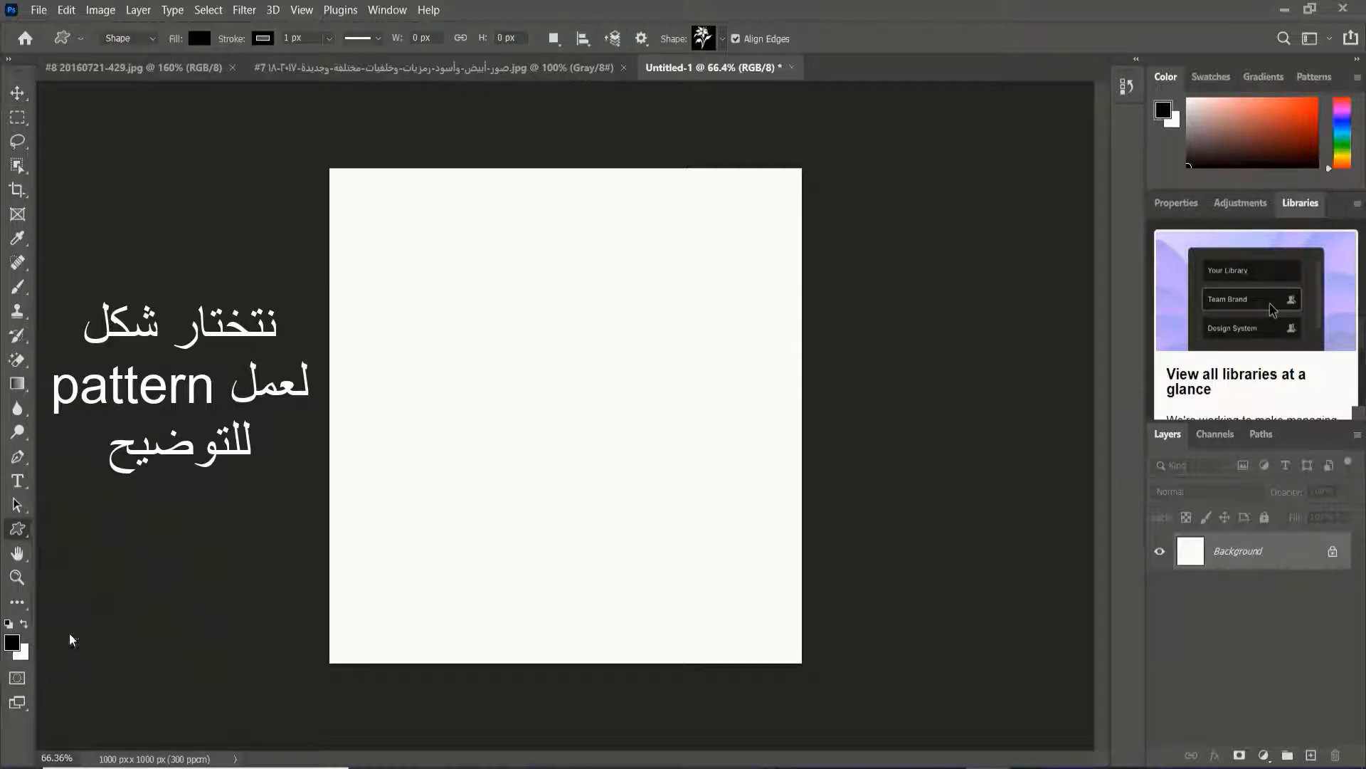
{"action": "left_click", "coordinate": [723, 40]}
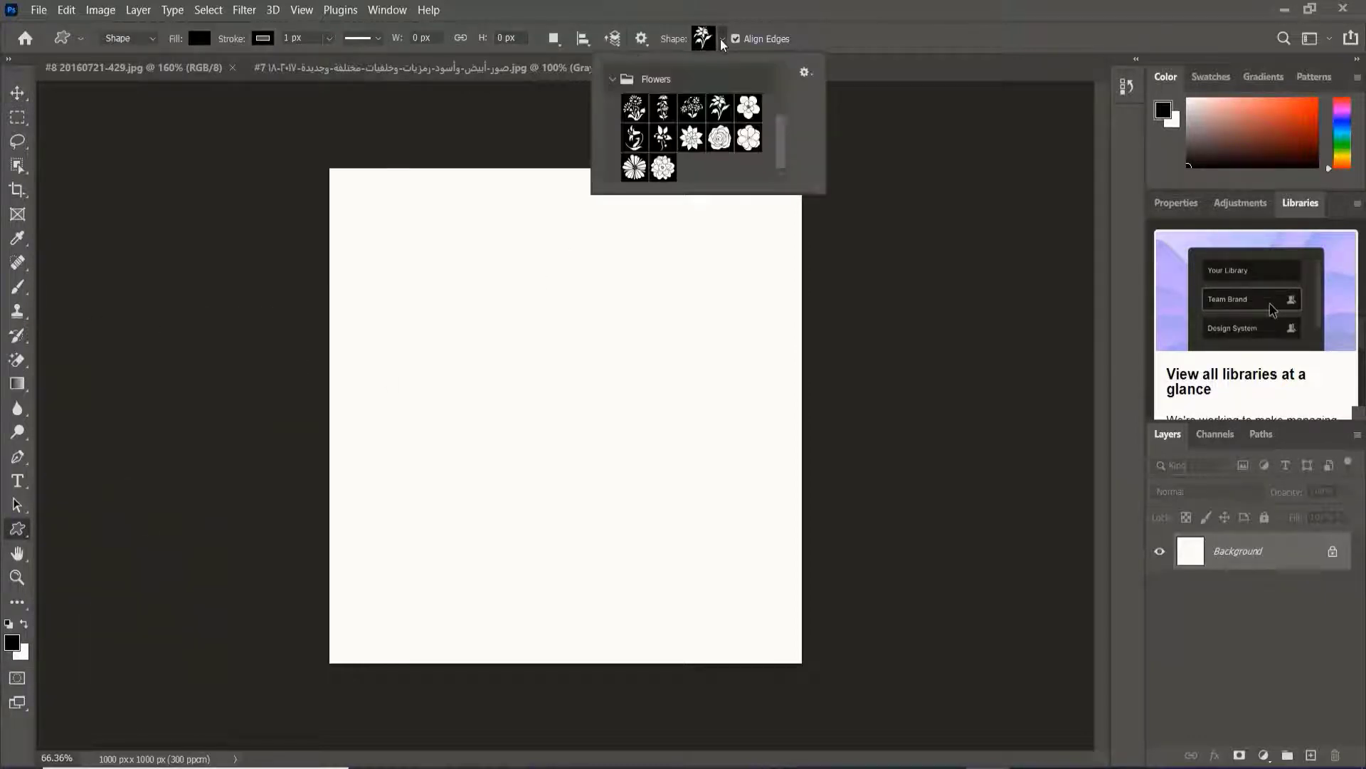
{"action": "left_click", "coordinate": [666, 142]}
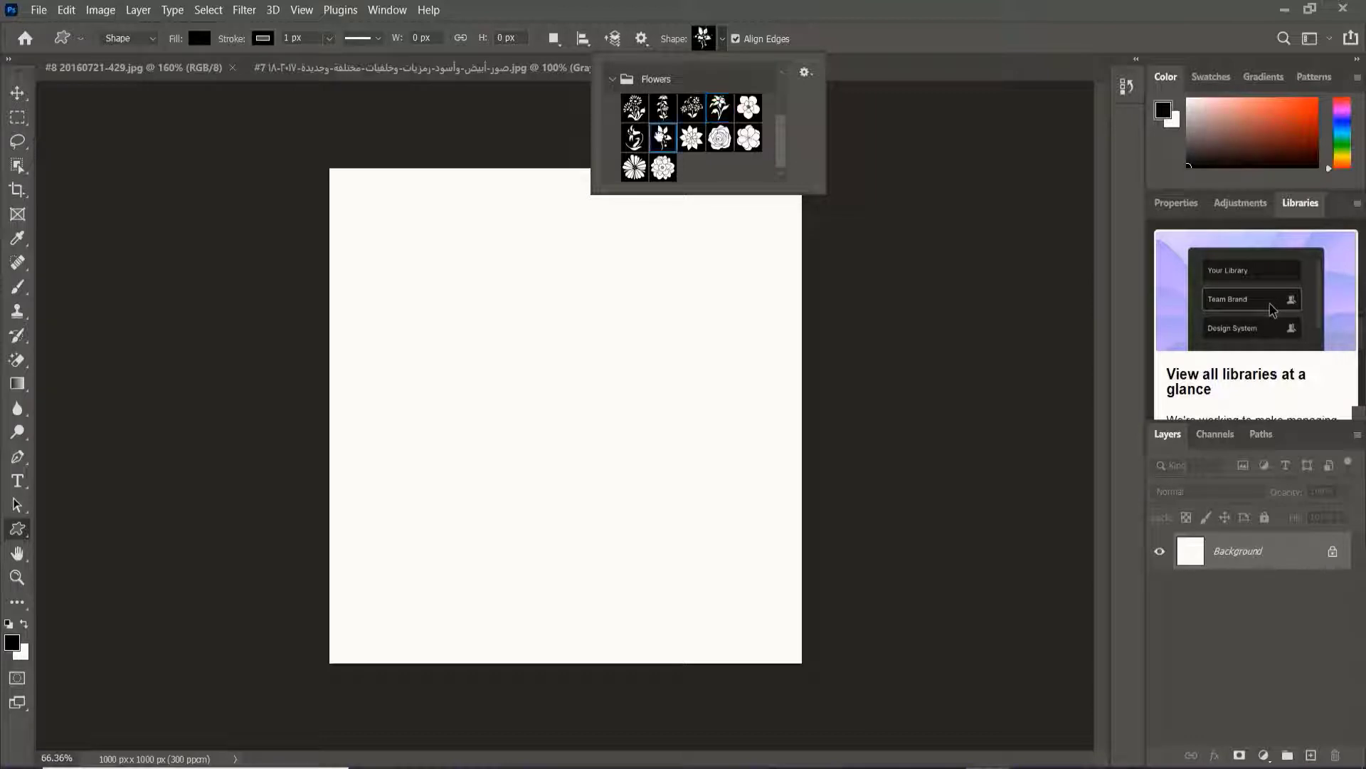
{"action": "left_click_drag", "start_coordinate": [548, 323], "coordinate": [604, 397]}
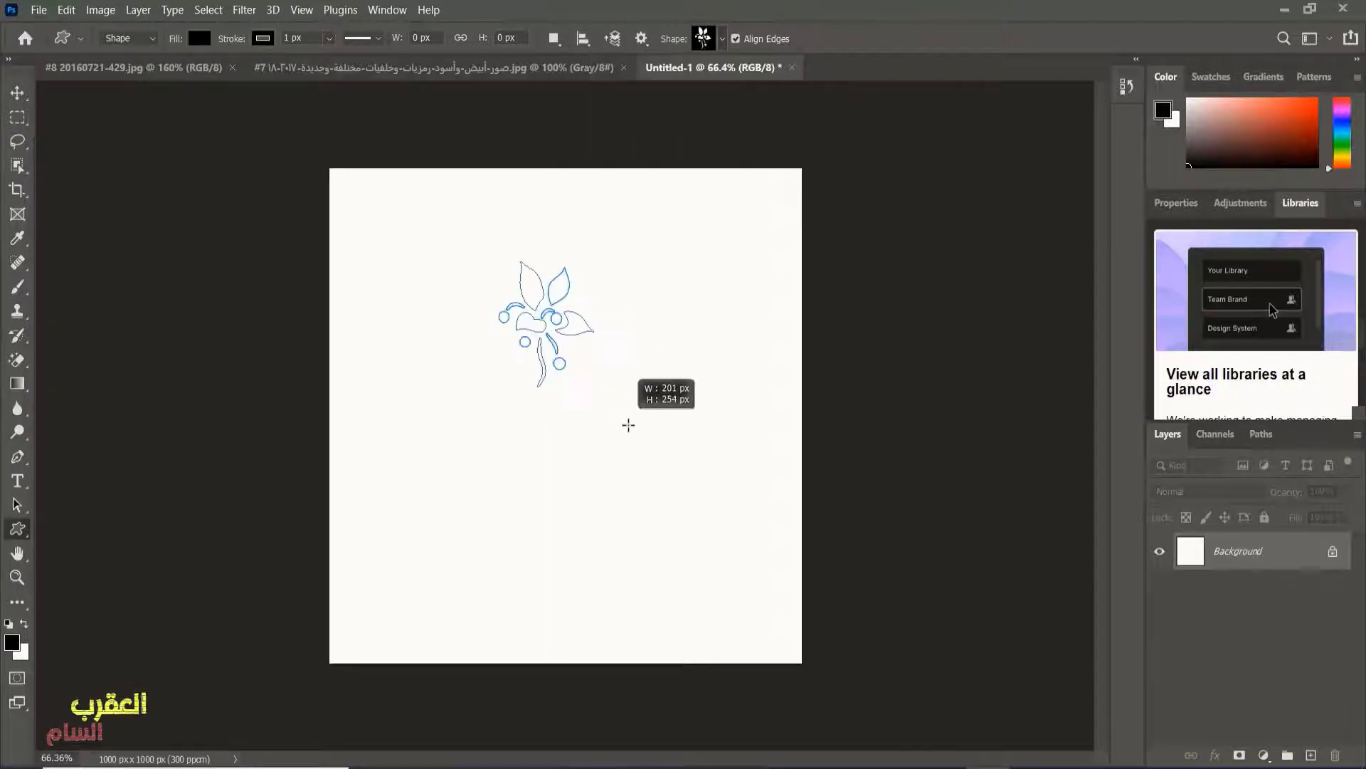
- Move the flower toward the page centre and convert its layer to a smart object
{"action": "left_click", "coordinate": [17, 93]}
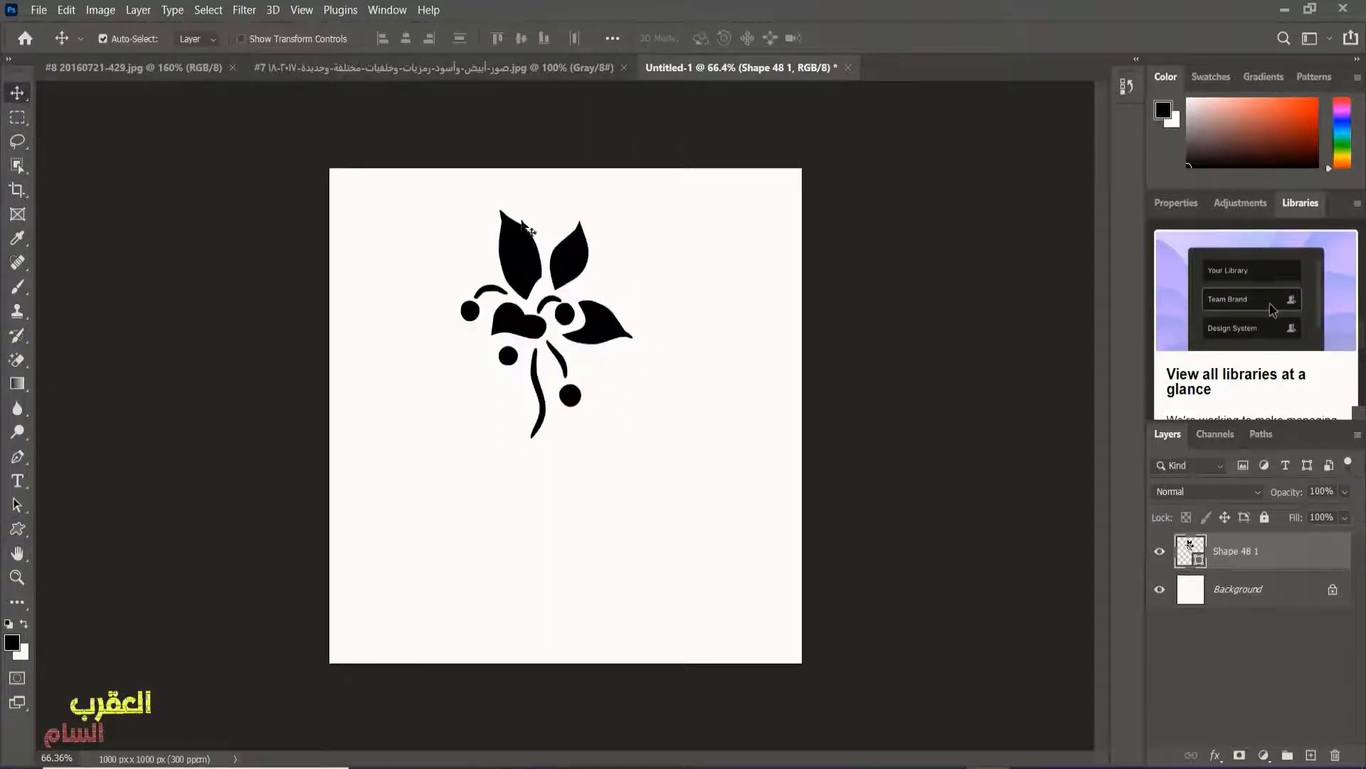
{"action": "left_click_drag", "start_coordinate": [523, 266], "coordinate": [542, 330]}
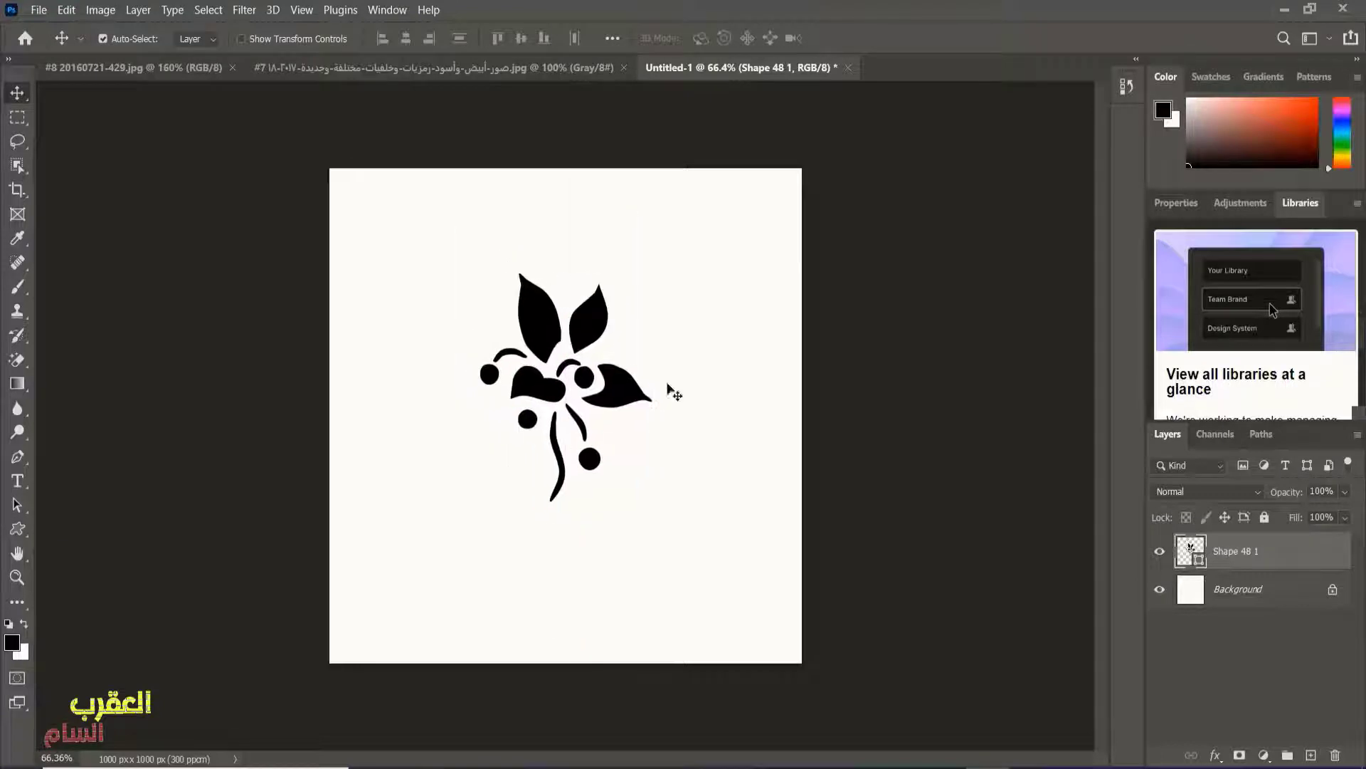
{"action": "right_click", "coordinate": [1235, 549]}
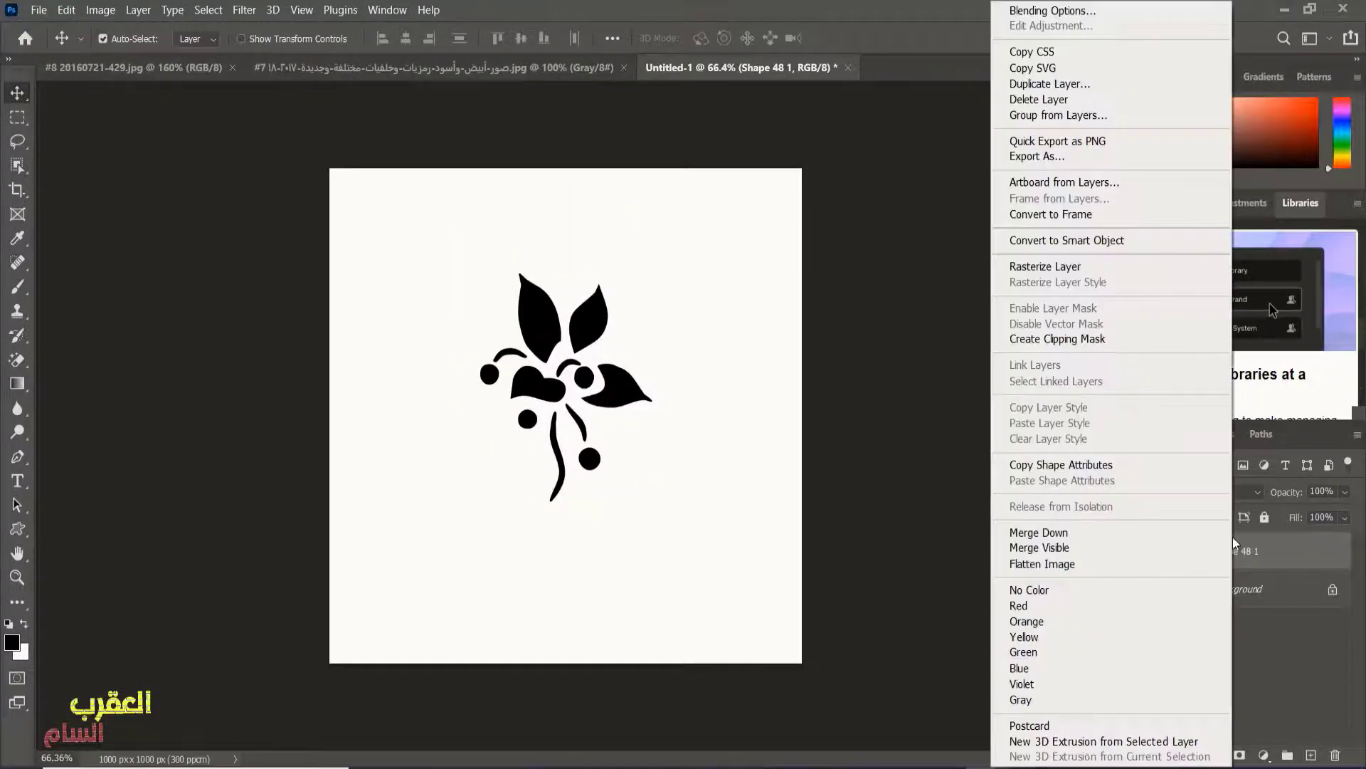
{"action": "left_click", "coordinate": [1051, 242]}
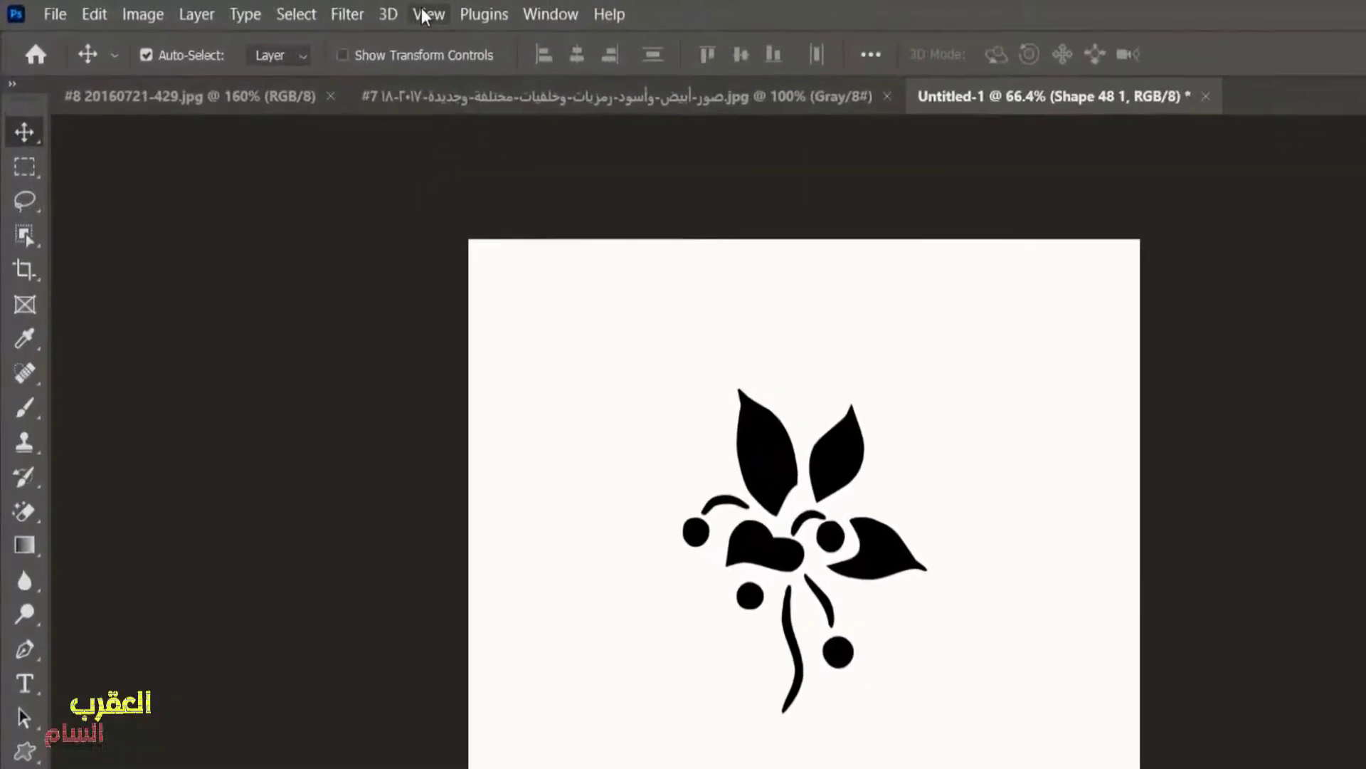
{"action": "left_click", "coordinate": [299, 10]}
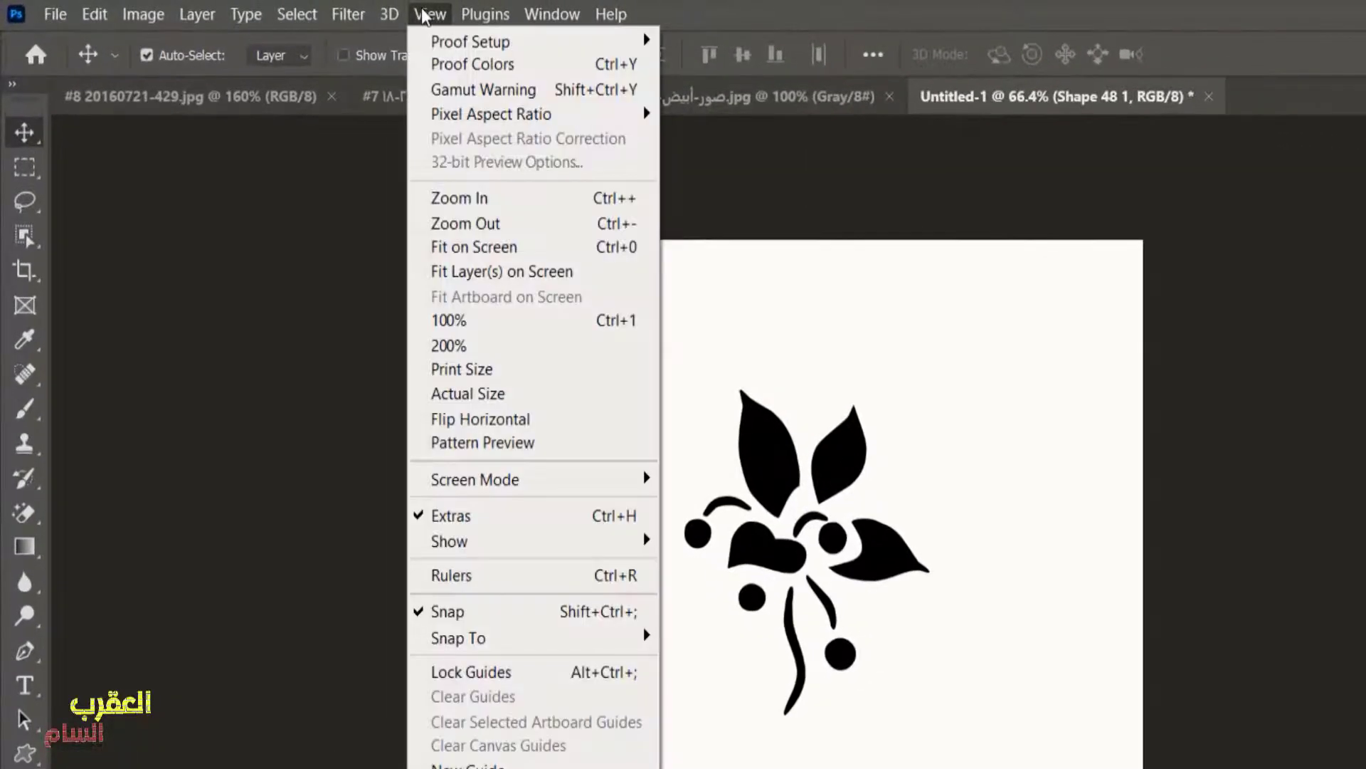
- Turn on Pattern Preview, accept the warning, and enlarge the flower slightly
{"action": "left_click", "coordinate": [496, 445]}
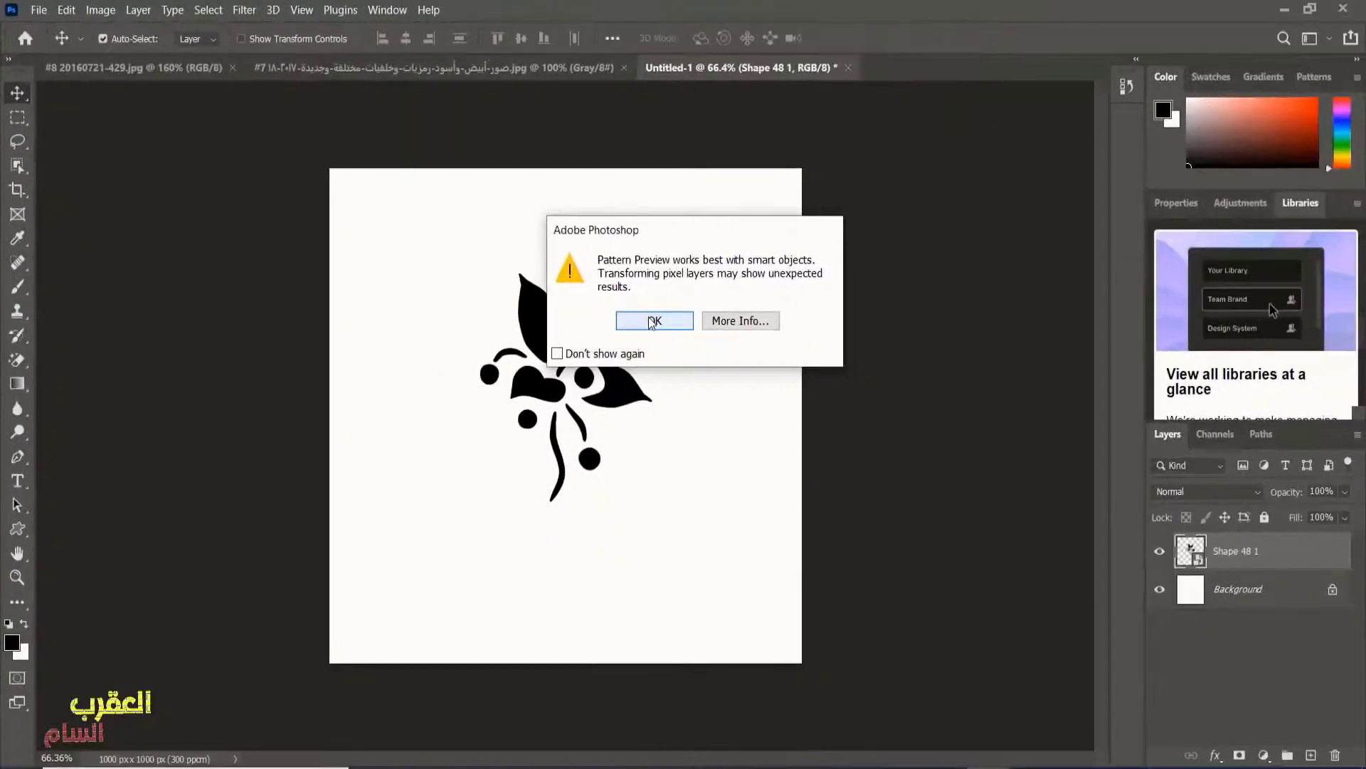
{"action": "left_click", "coordinate": [612, 315]}
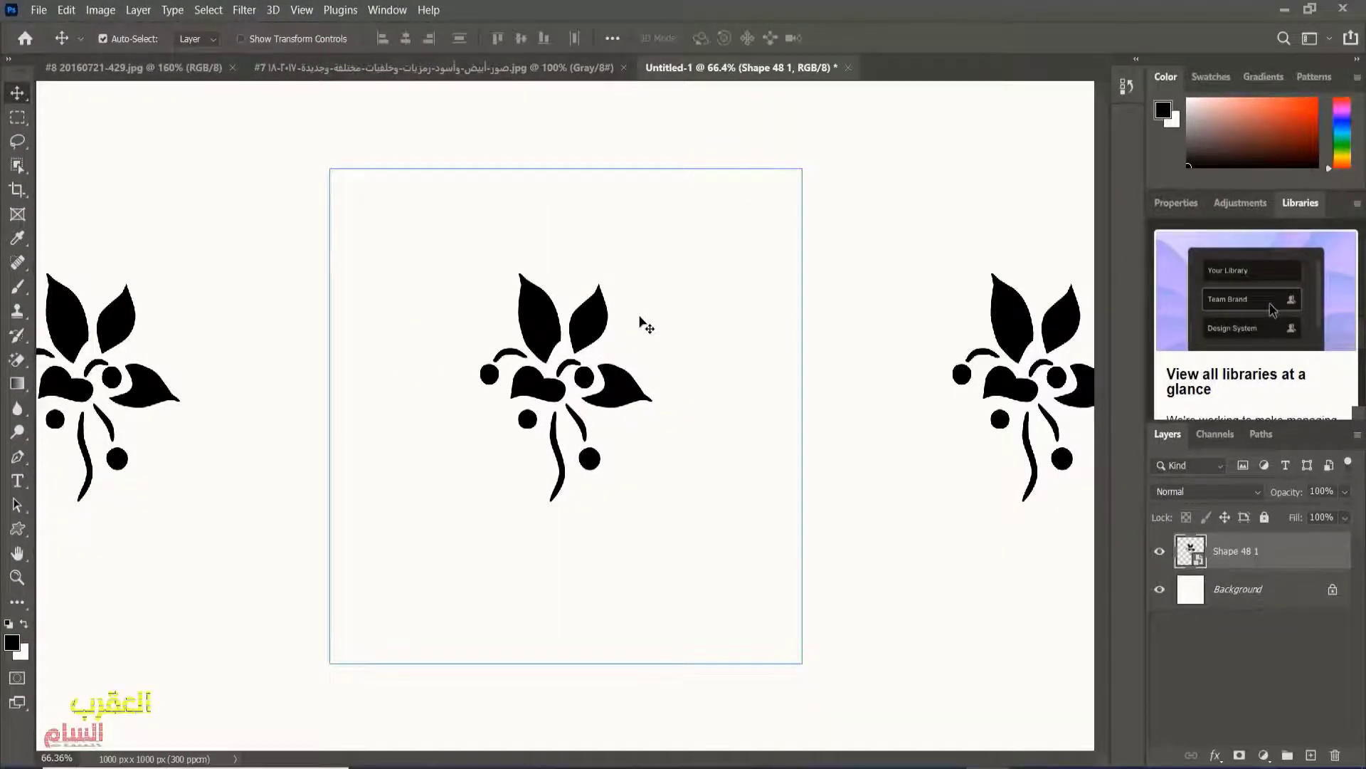
{"action": "scroll", "coordinate": [646, 324], "scroll_direction": "down", "scroll_amount": 5}
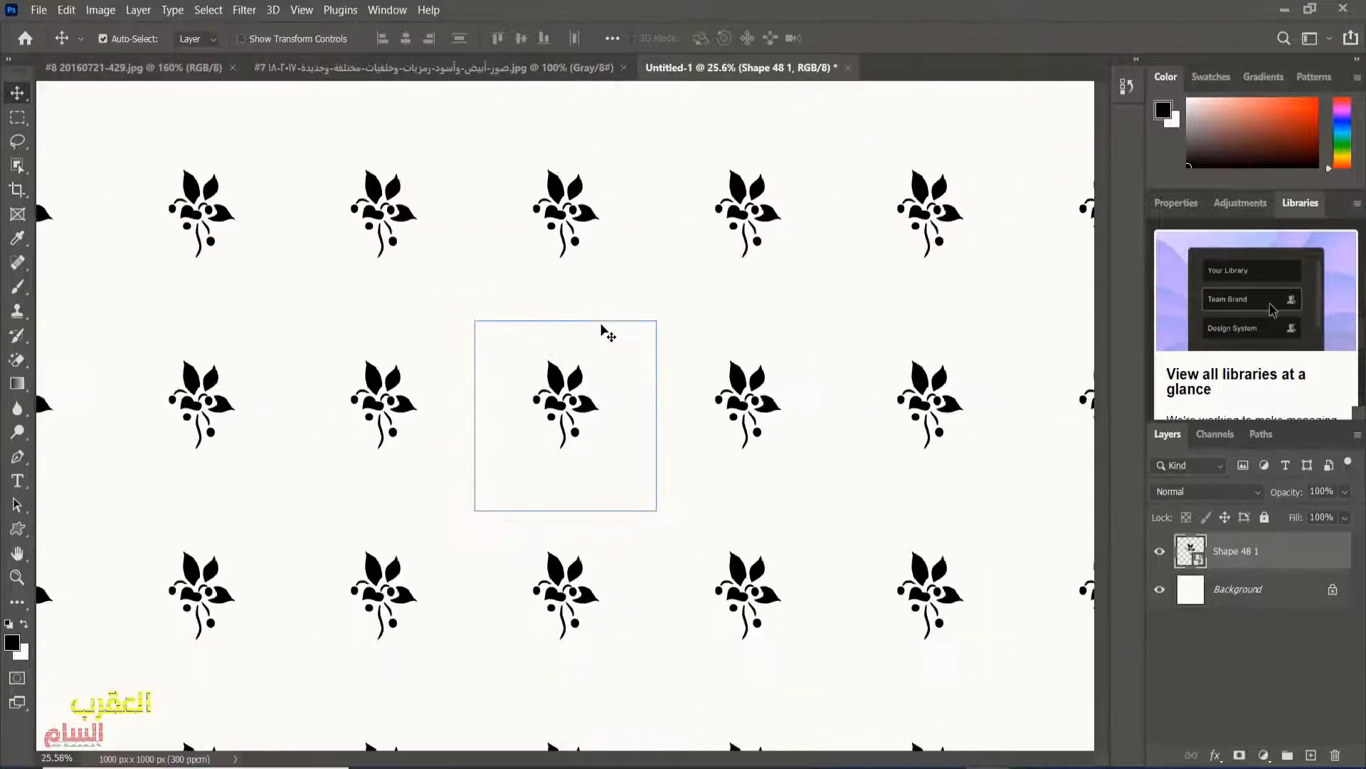
{"action": "scroll", "coordinate": [604, 329], "scroll_direction": "up", "scroll_amount": 2}
{"action": "scroll", "coordinate": [603, 328], "scroll_direction": "up", "scroll_amount": 2}
{"action": "scroll", "coordinate": [604, 329], "scroll_direction": "up", "scroll_amount": 1}
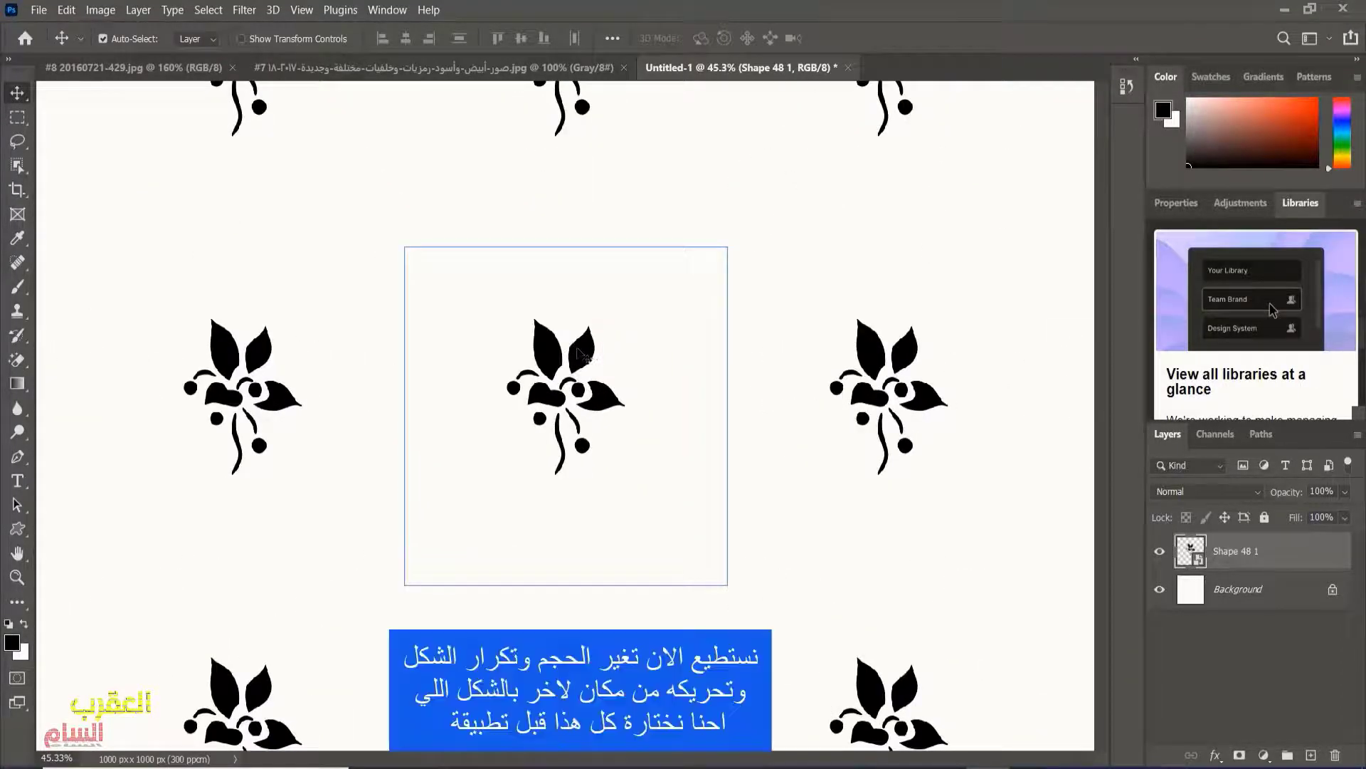
{"action": "left_click_drag", "start_coordinate": [576, 349], "coordinate": [576, 350]}
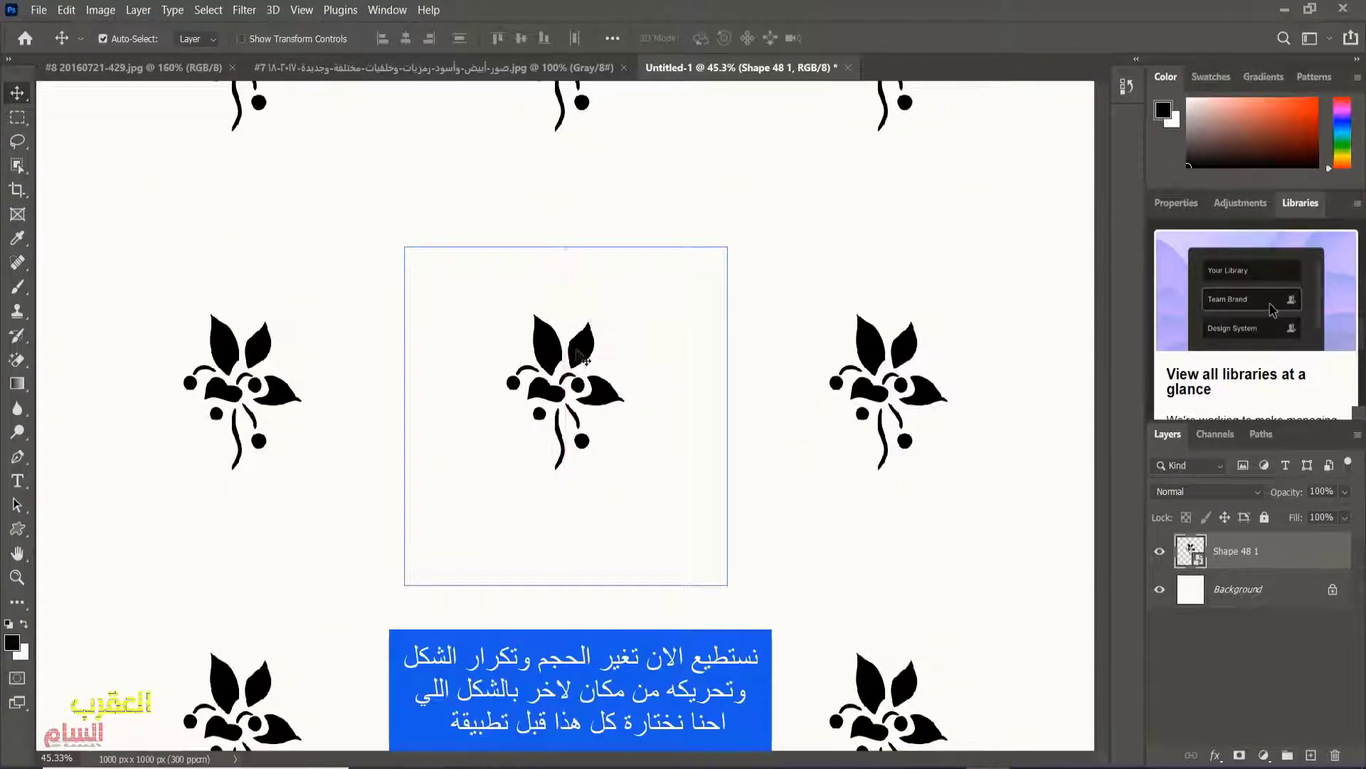
{"action": "key", "text": "ctrl+t"}
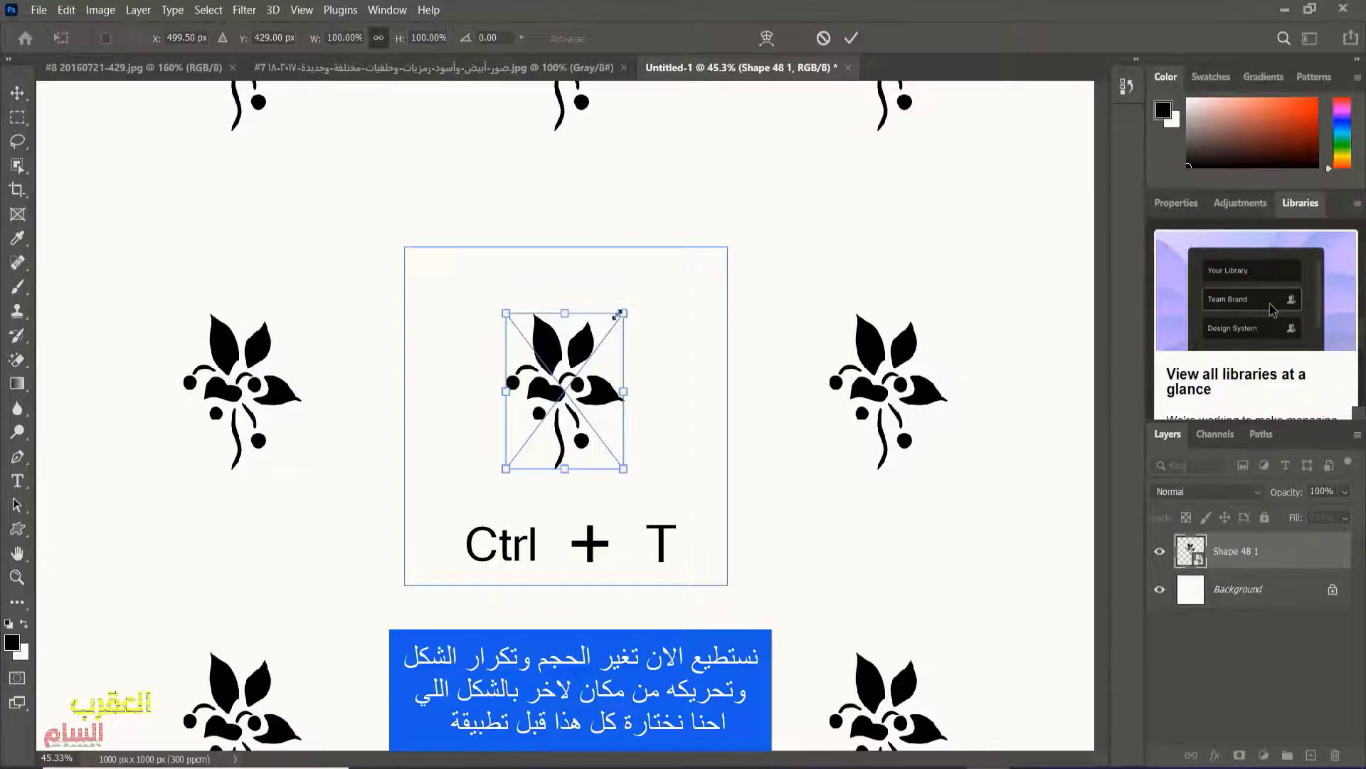
{"action": "scroll", "coordinate": [617, 314], "scroll_direction": "down", "scroll_amount": 2}
{"action": "left_click_drag", "start_coordinate": [608, 340], "coordinate": [634, 318]}
{"action": "key", "text": "Return"}
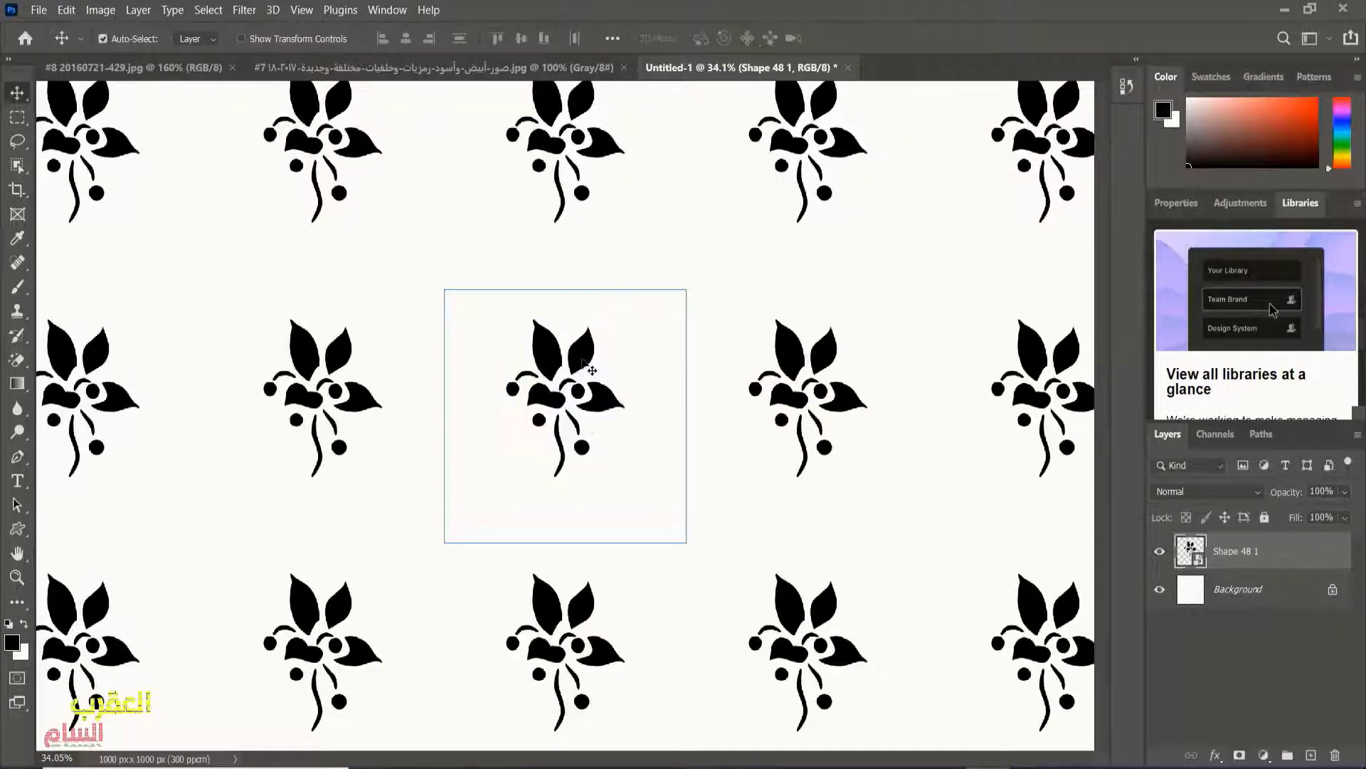
- Add two smaller, rotated flower copies near the tile's top-left and left edge
{"action": "mouse_move", "coordinate": [596, 364]}
{"action": "left_mouse_down"}
{"action": "mouse_move", "coordinate": [687, 307]}
{"action": "mouse_move", "coordinate": [687, 349]}
{"action": "left_mouse_up"}
{"action": "key", "text": "ctrl+t"}
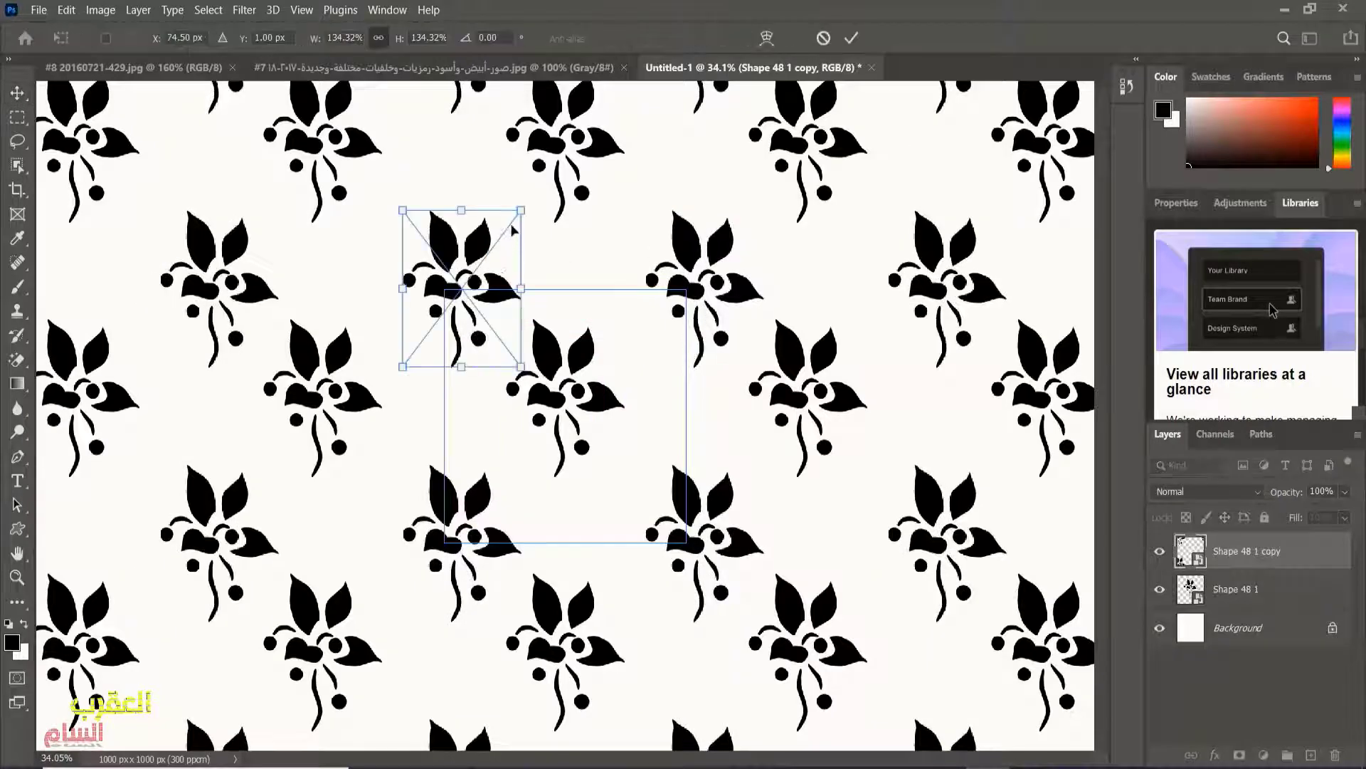
{"action": "mouse_move", "coordinate": [519, 209]}
{"action": "left_mouse_down"}
{"action": "mouse_move", "coordinate": [500, 240]}
{"action": "mouse_move", "coordinate": [527, 275]}
{"action": "mouse_move", "coordinate": [432, 249]}
{"action": "mouse_move", "coordinate": [434, 235]}
{"action": "left_mouse_up"}
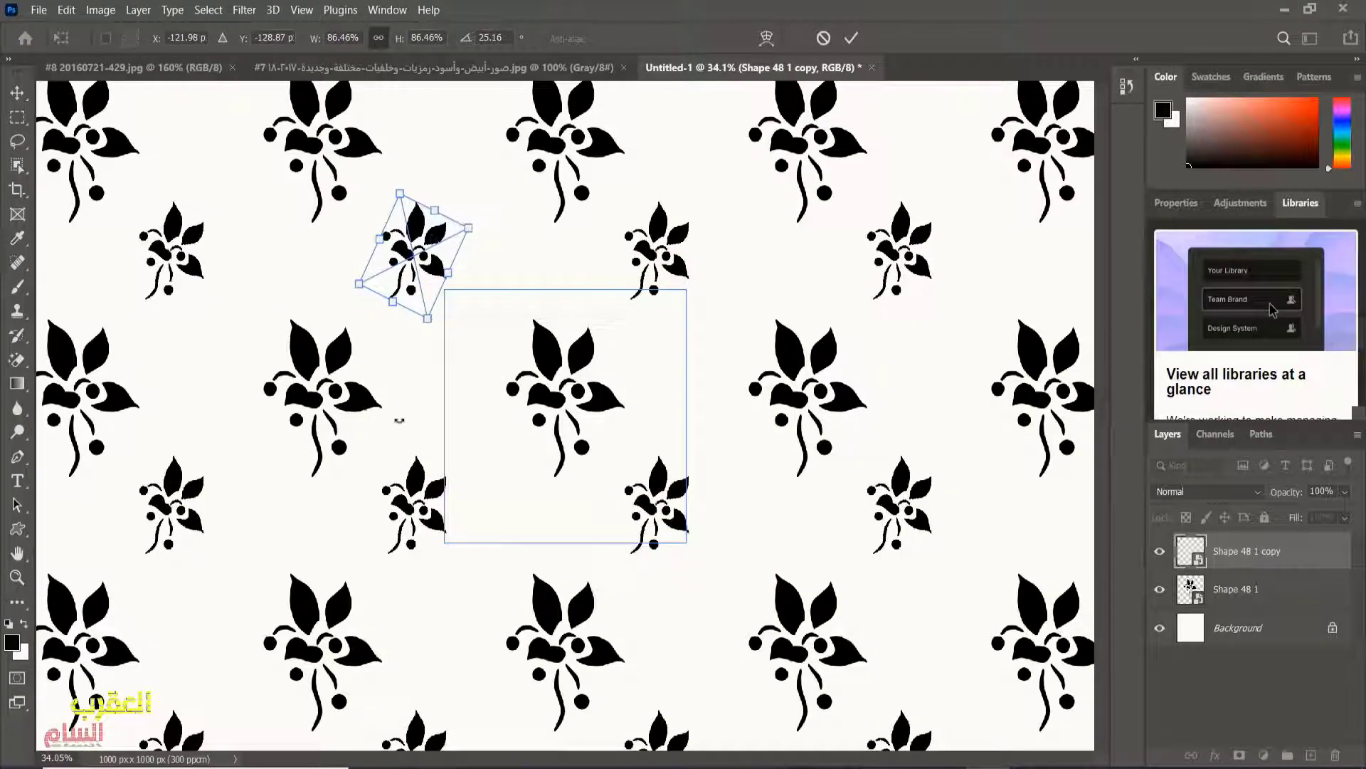
{"action": "key", "text": "Return"}
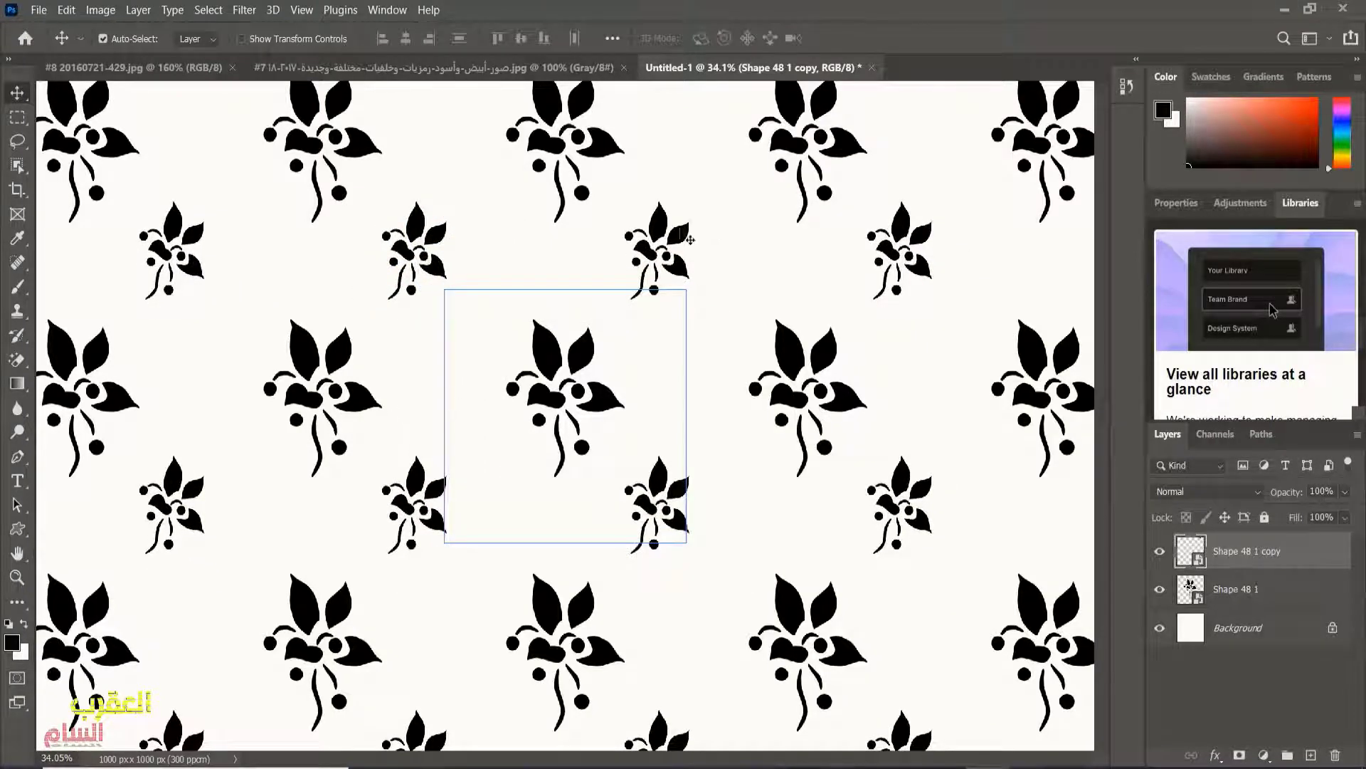
{"action": "left_click_drag", "start_coordinate": [675, 239], "coordinate": [788, 266]}
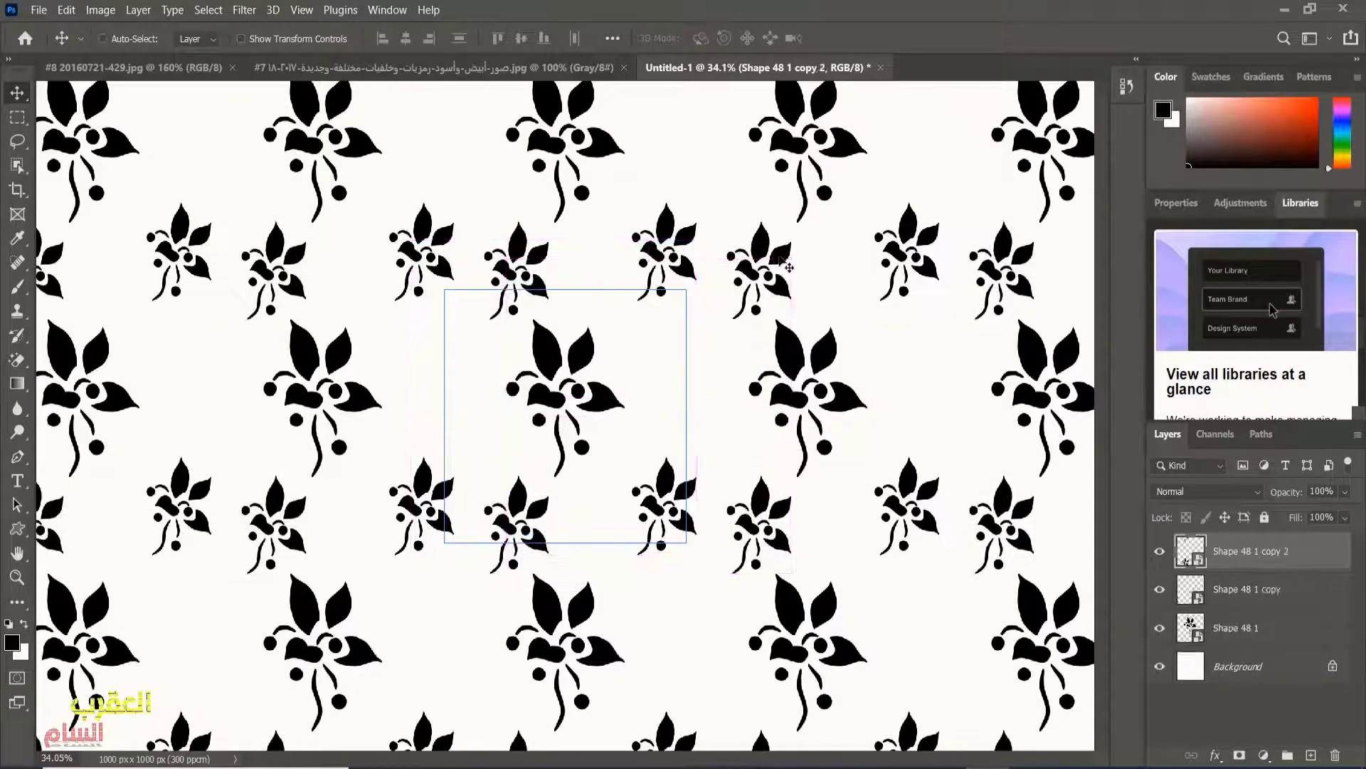
{"action": "key", "text": "ctrl+t"}
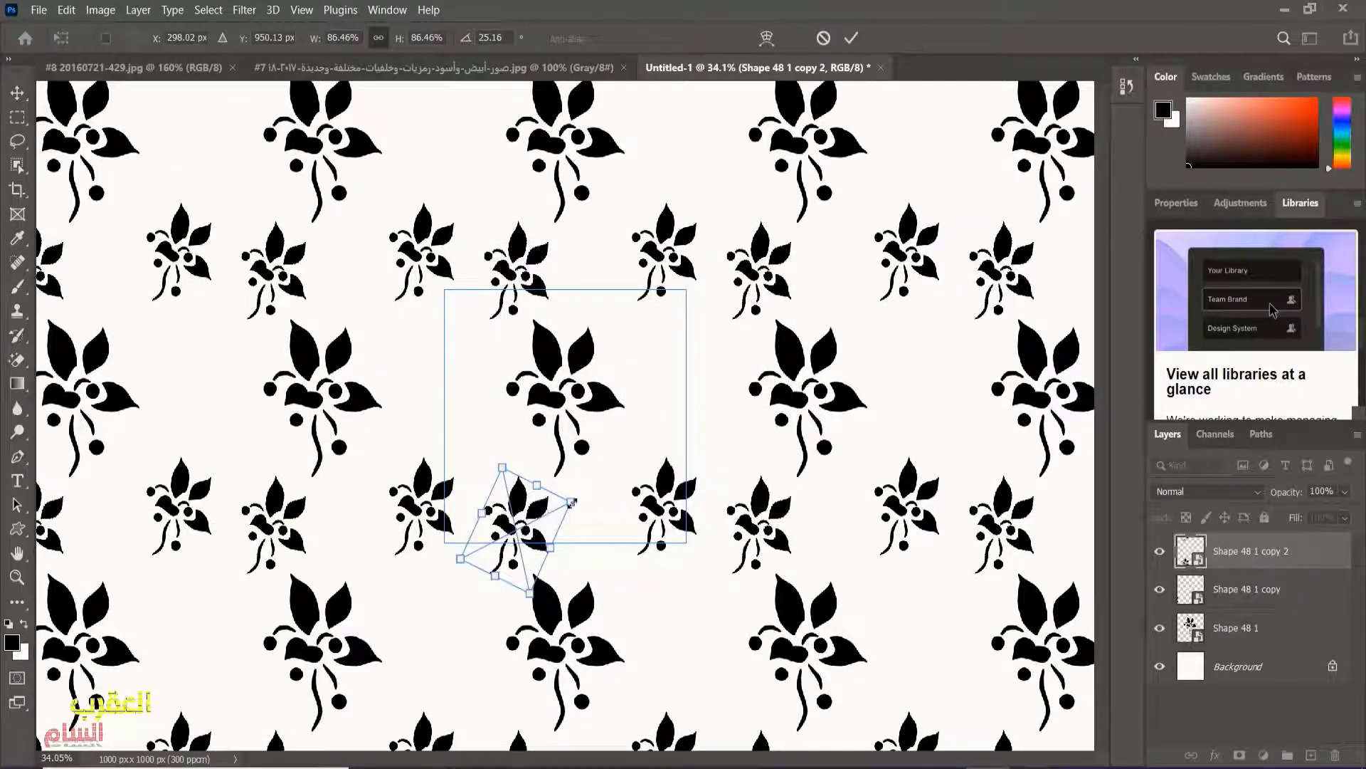
{"action": "mouse_move", "coordinate": [590, 500]}
{"action": "left_mouse_down"}
{"action": "mouse_move", "coordinate": [563, 508]}
{"action": "mouse_move", "coordinate": [524, 476]}
{"action": "left_mouse_up"}
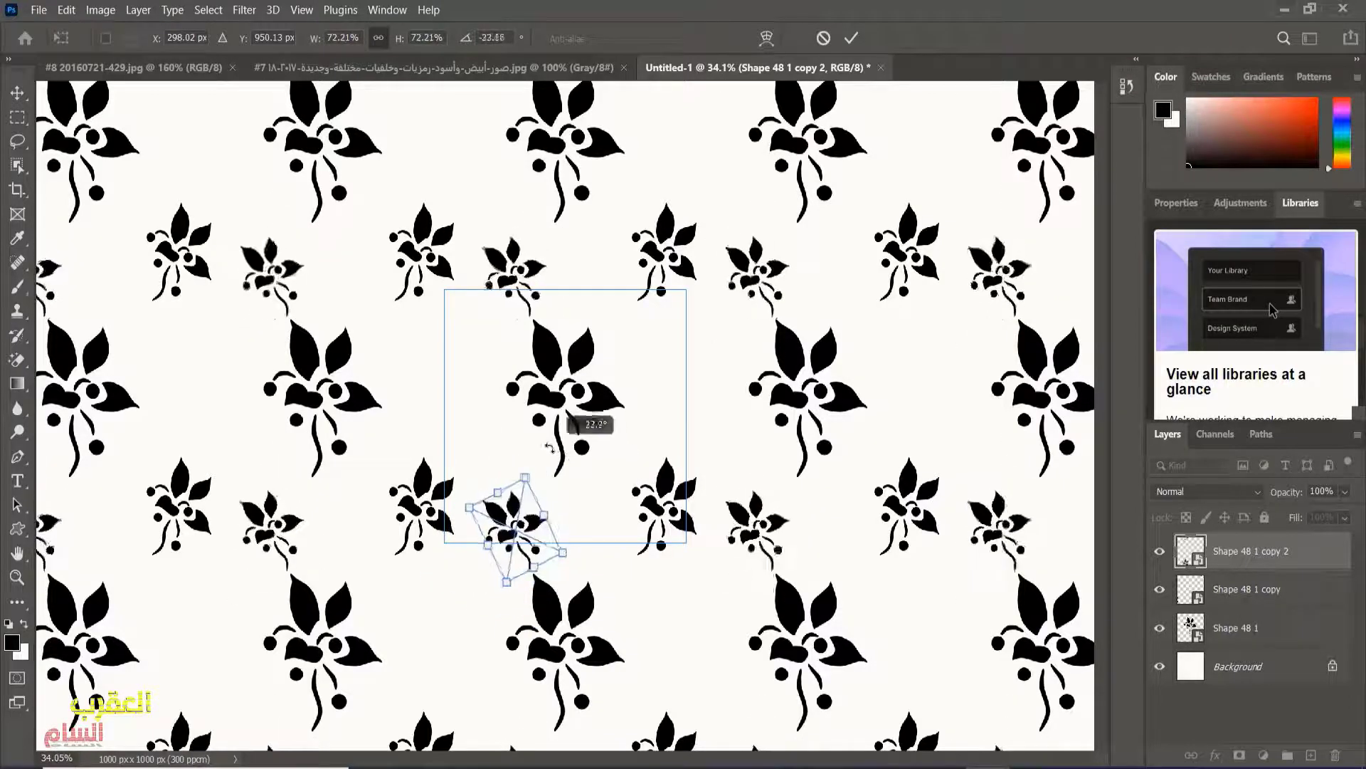
{"action": "left_click_drag", "start_coordinate": [527, 529], "coordinate": [467, 363]}
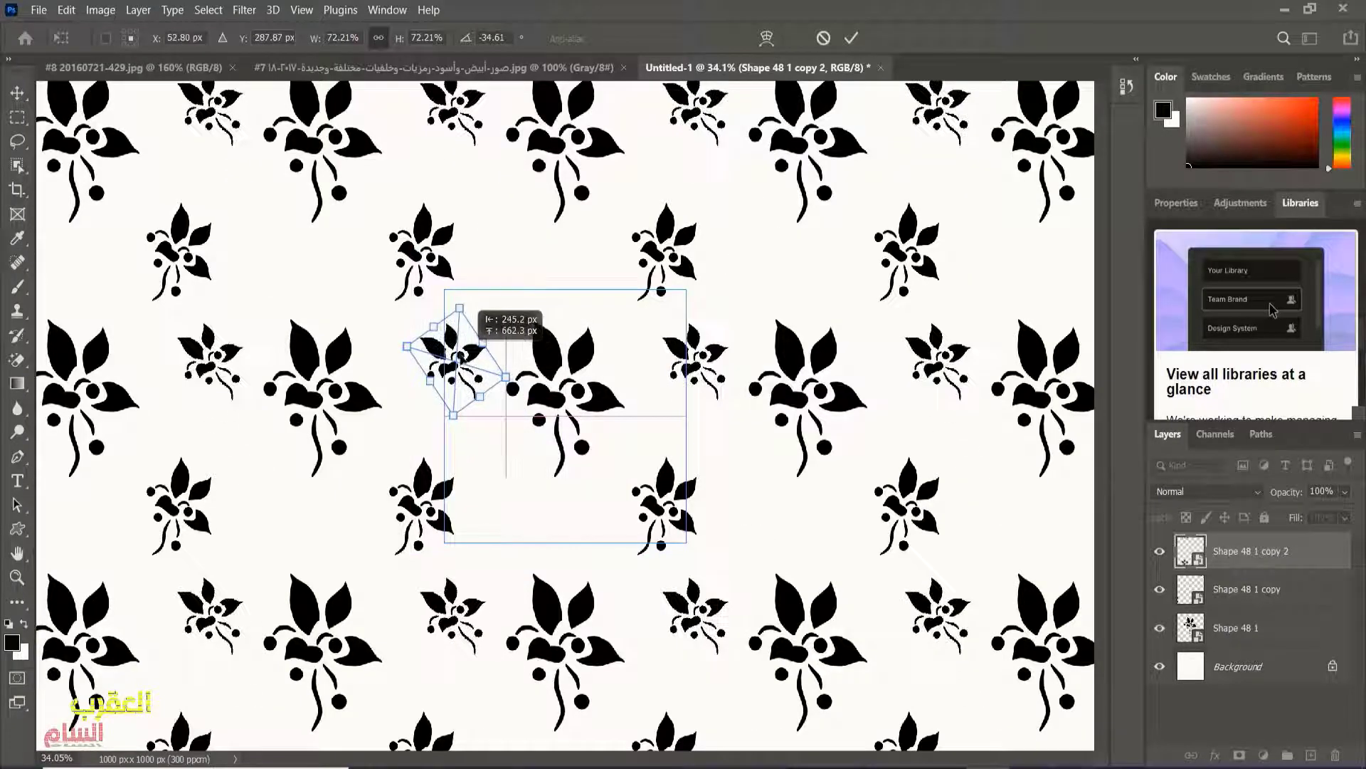
{"action": "key", "text": "Return"}
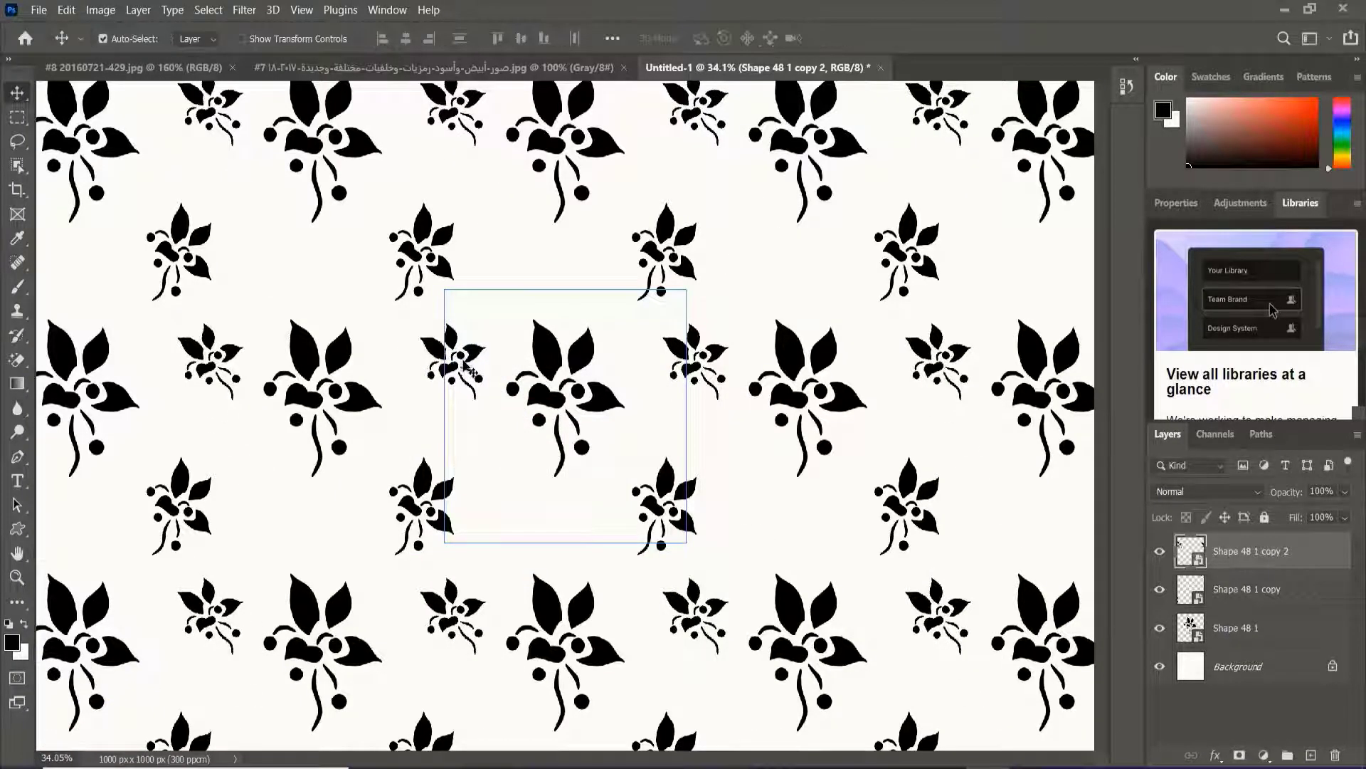
{"action": "scroll", "coordinate": [470, 369], "scroll_direction": "down", "scroll_amount": 1}
{"action": "scroll", "coordinate": [471, 385], "scroll_direction": "down", "scroll_amount": 1}
{"action": "scroll", "coordinate": [471, 396], "scroll_direction": "down", "scroll_amount": 1}
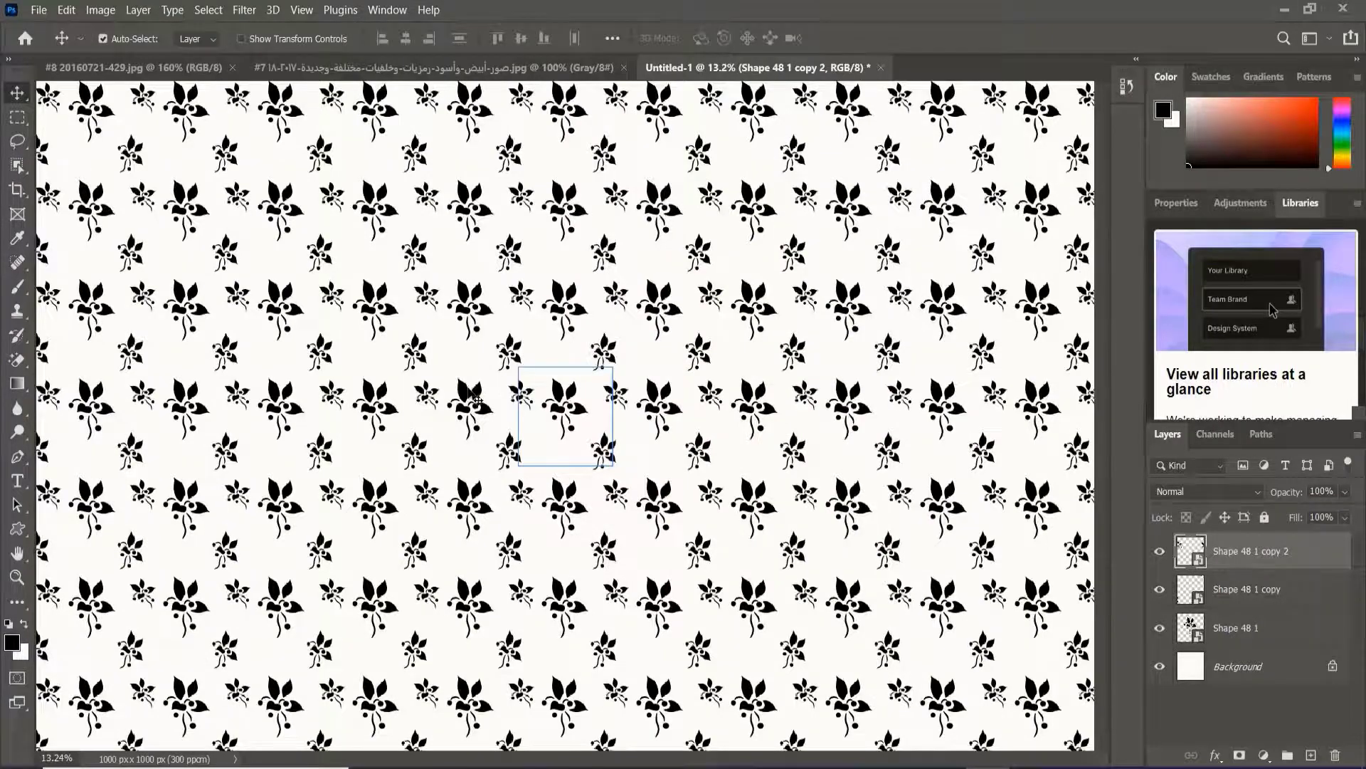
{"action": "scroll", "coordinate": [475, 397], "scroll_direction": "up", "scroll_amount": 1}
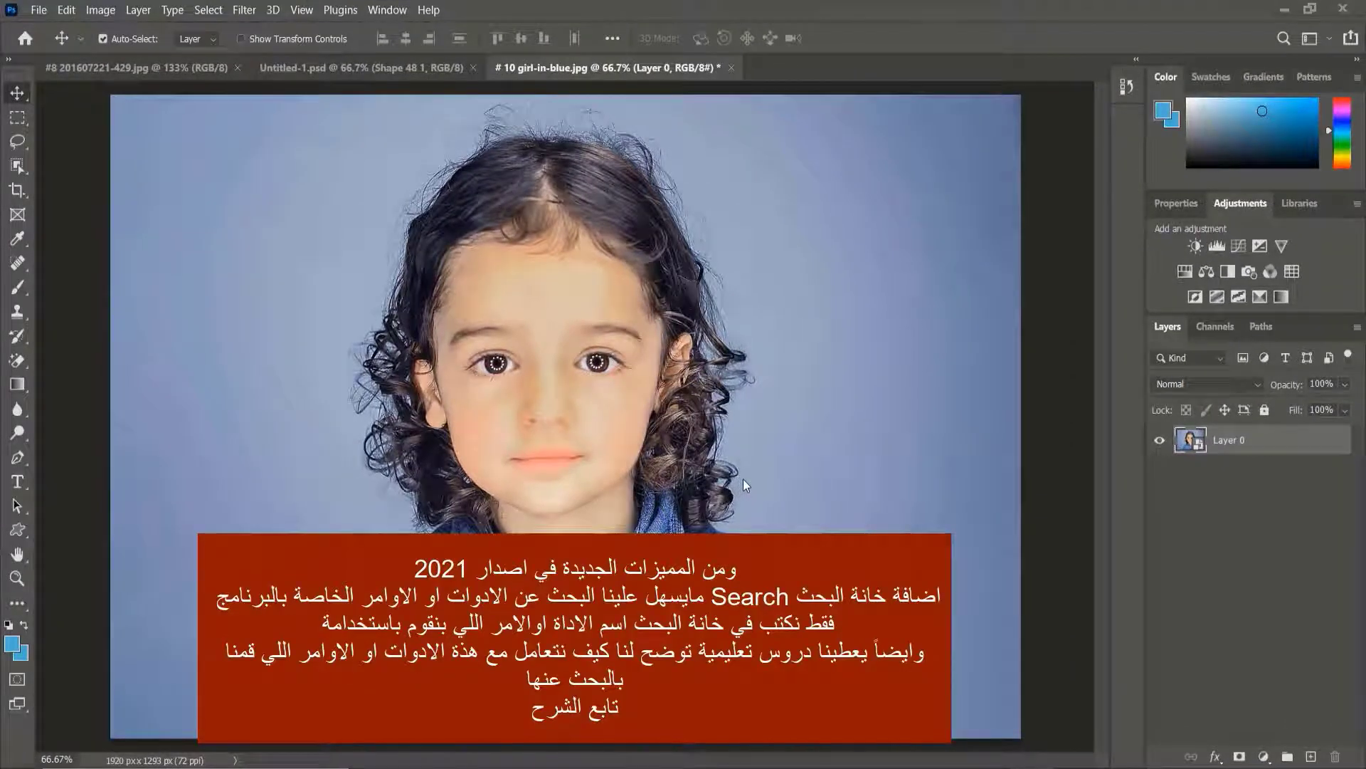
- Search the Discover help panel for 'remove'
{"action": "left_click", "coordinate": [1283, 39]}
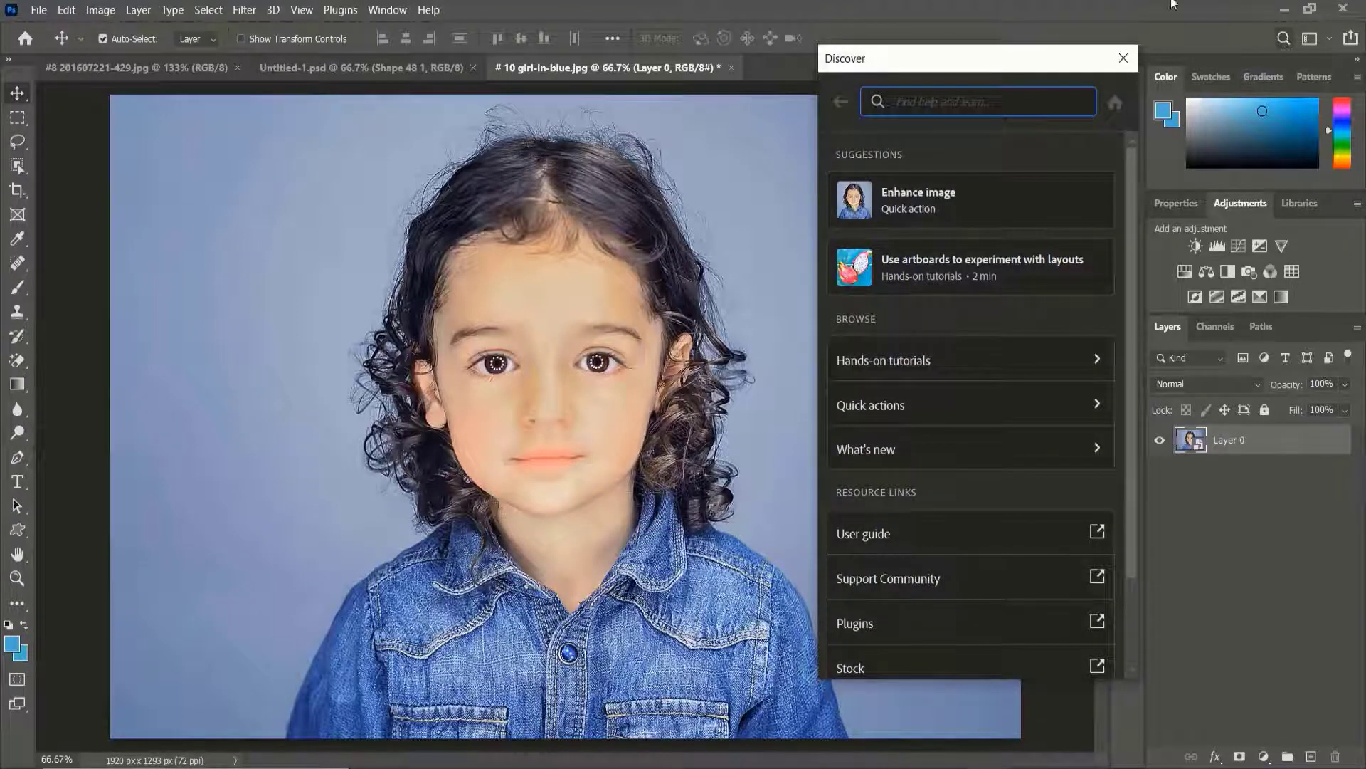
{"action": "left_click_drag", "start_coordinate": [996, 51], "coordinate": [998, 47]}
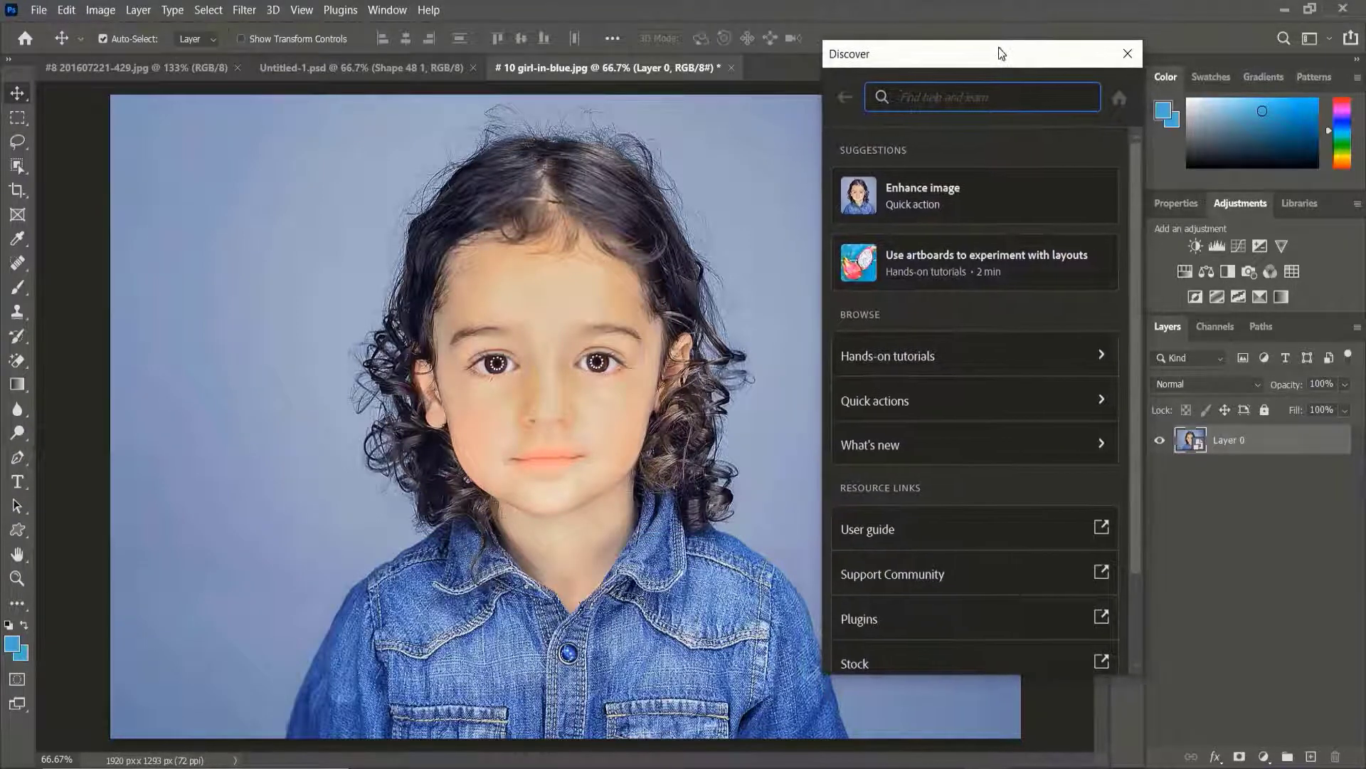
{"action": "scroll", "coordinate": [976, 334], "scroll_direction": "down", "scroll_amount": 3}
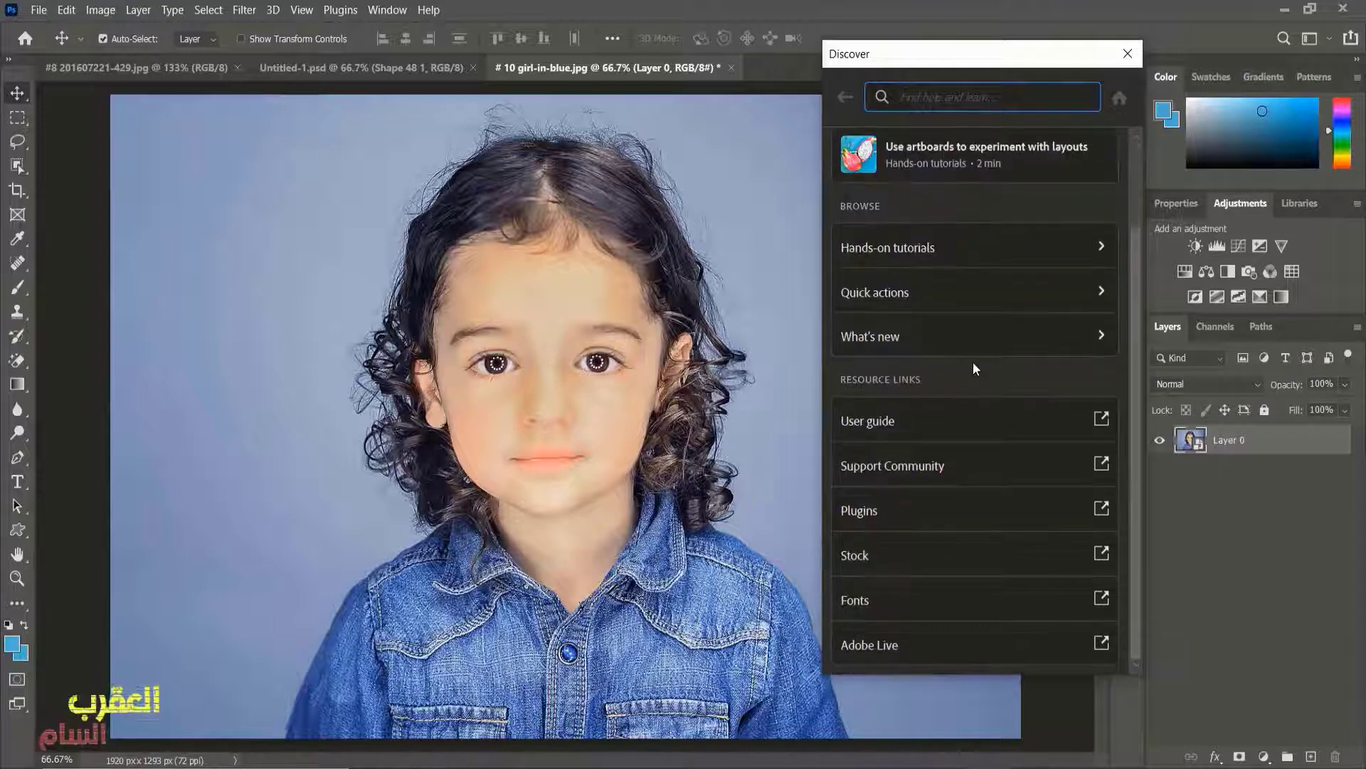
{"action": "scroll", "coordinate": [973, 363], "scroll_direction": "up", "scroll_amount": 3}
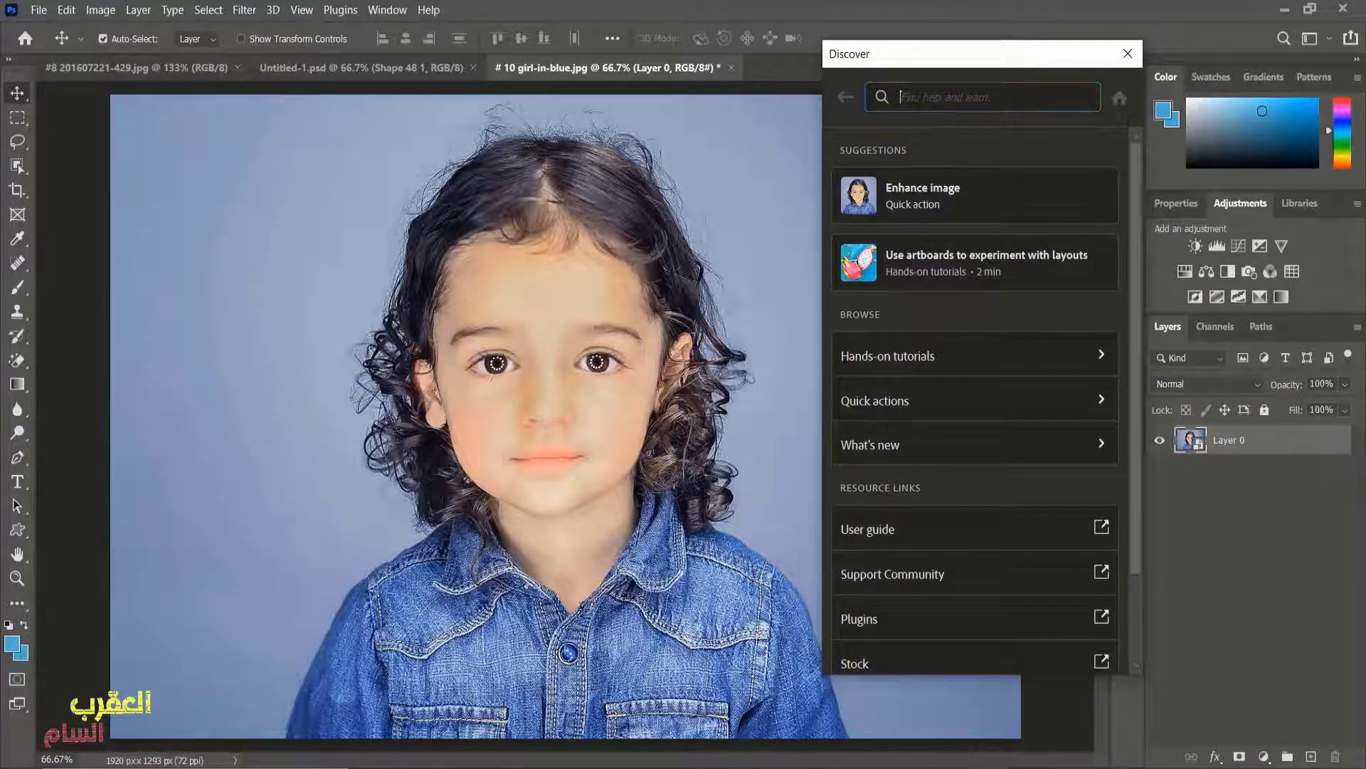
{"action": "type", "text": "remove"}
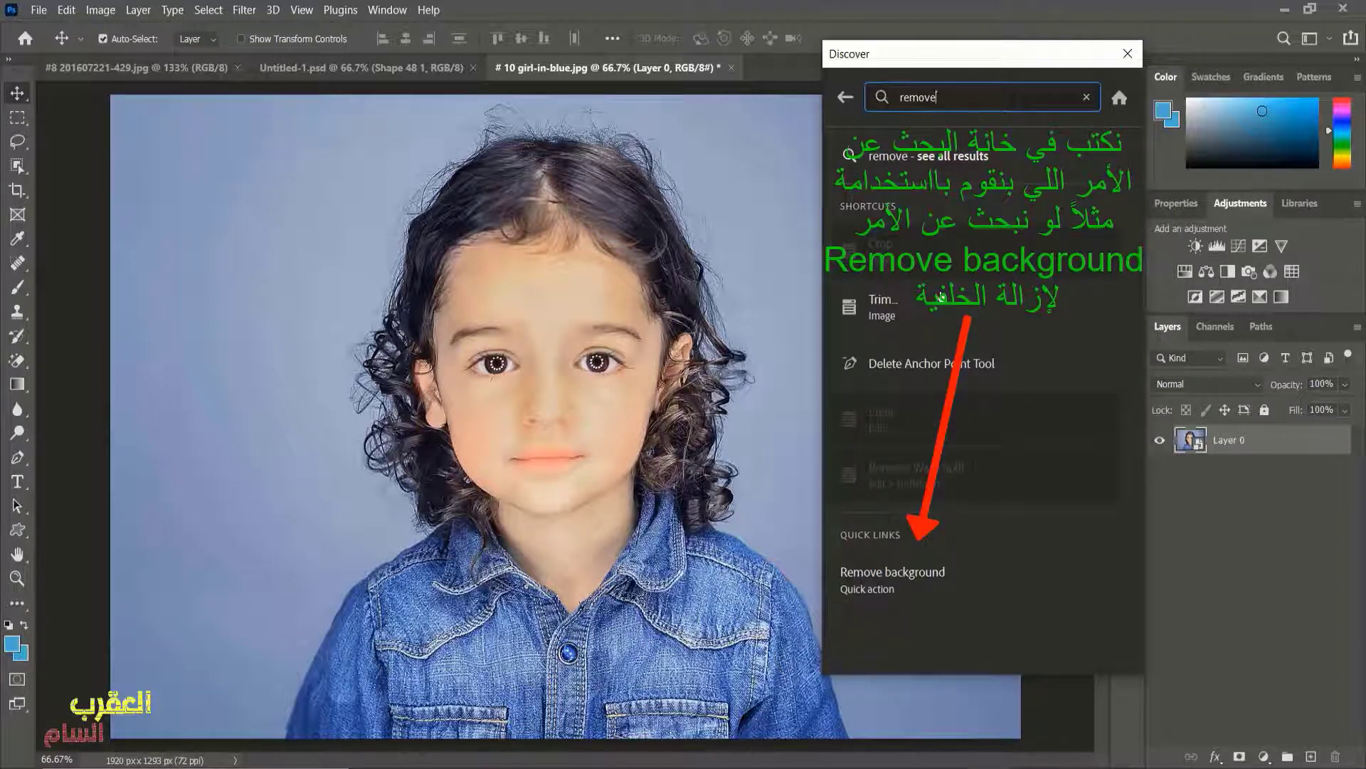
- Apply Remove background, revert it, and open the Remove and replace a photo background tutorial
{"action": "left_click", "coordinate": [899, 578]}
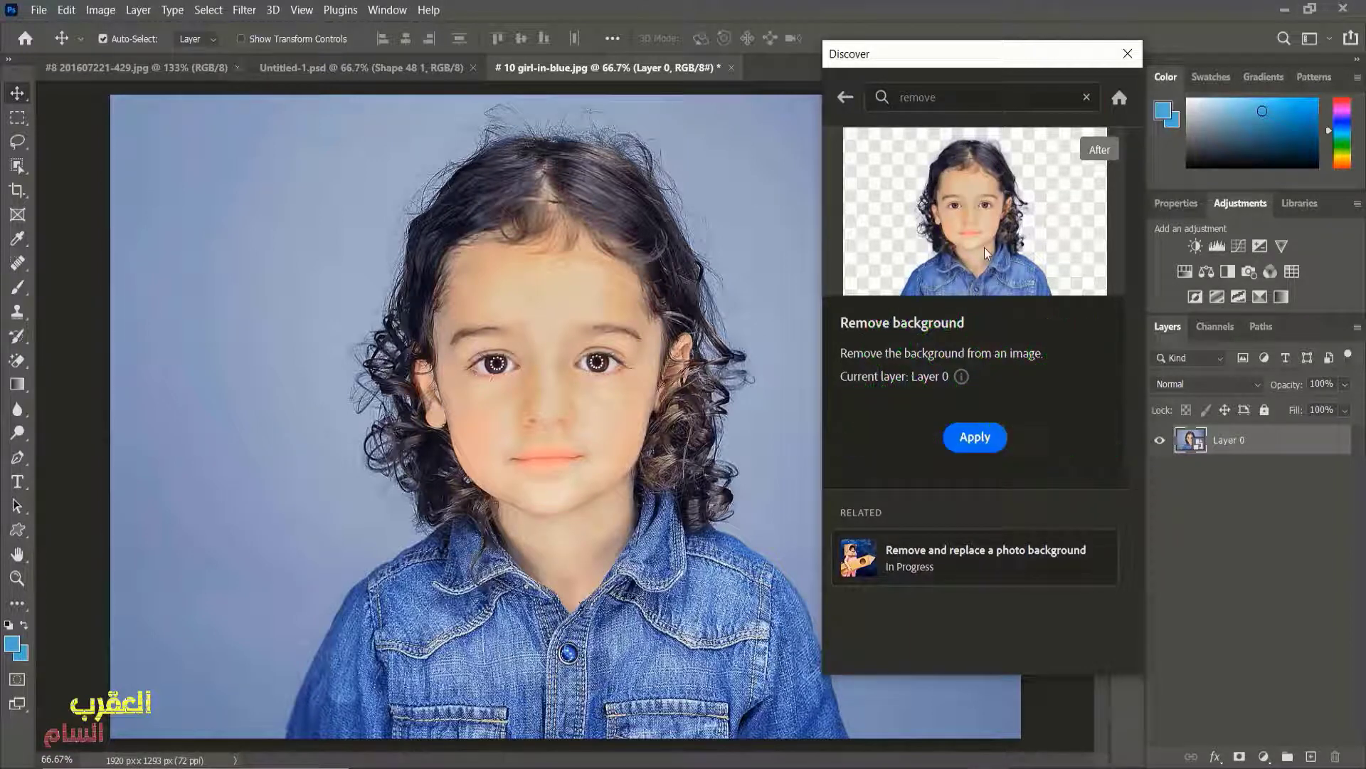
{"action": "left_click", "coordinate": [980, 438]}
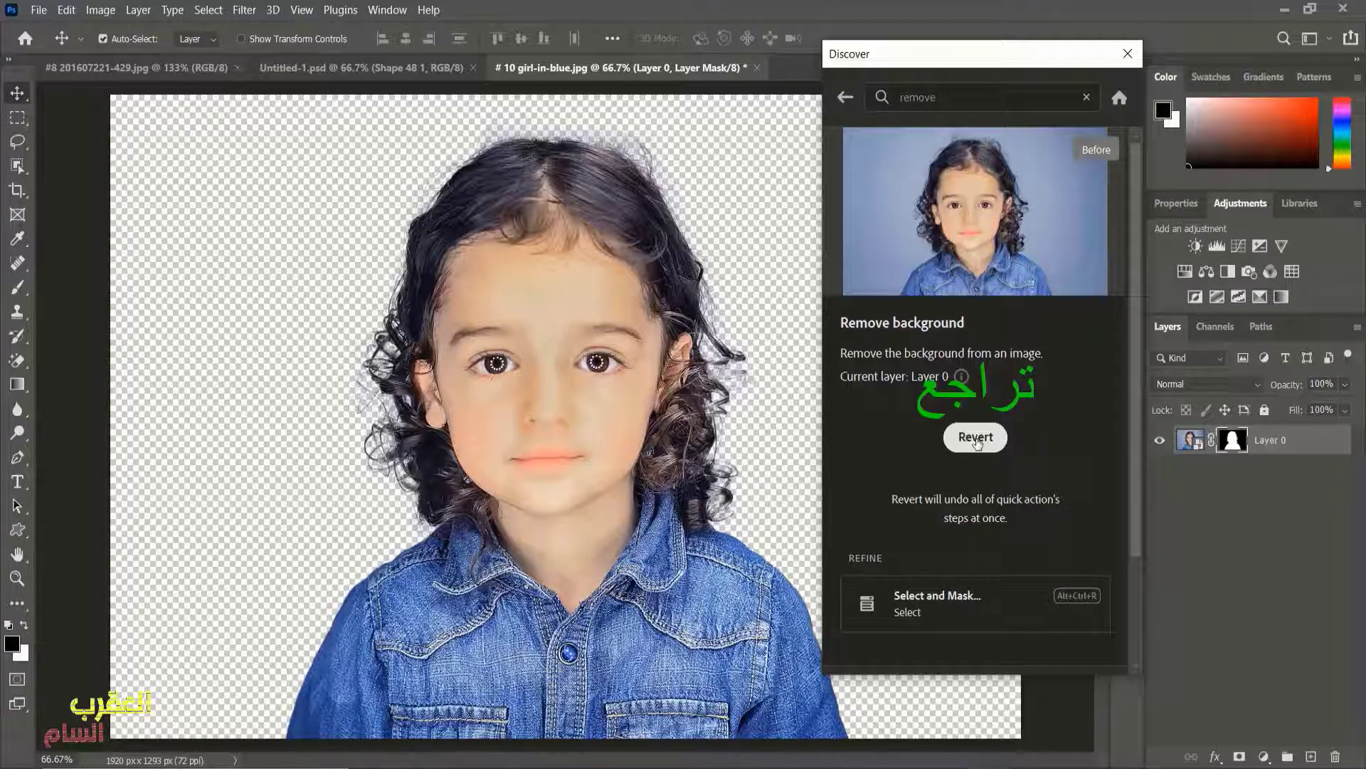
{"action": "left_click", "coordinate": [979, 440]}
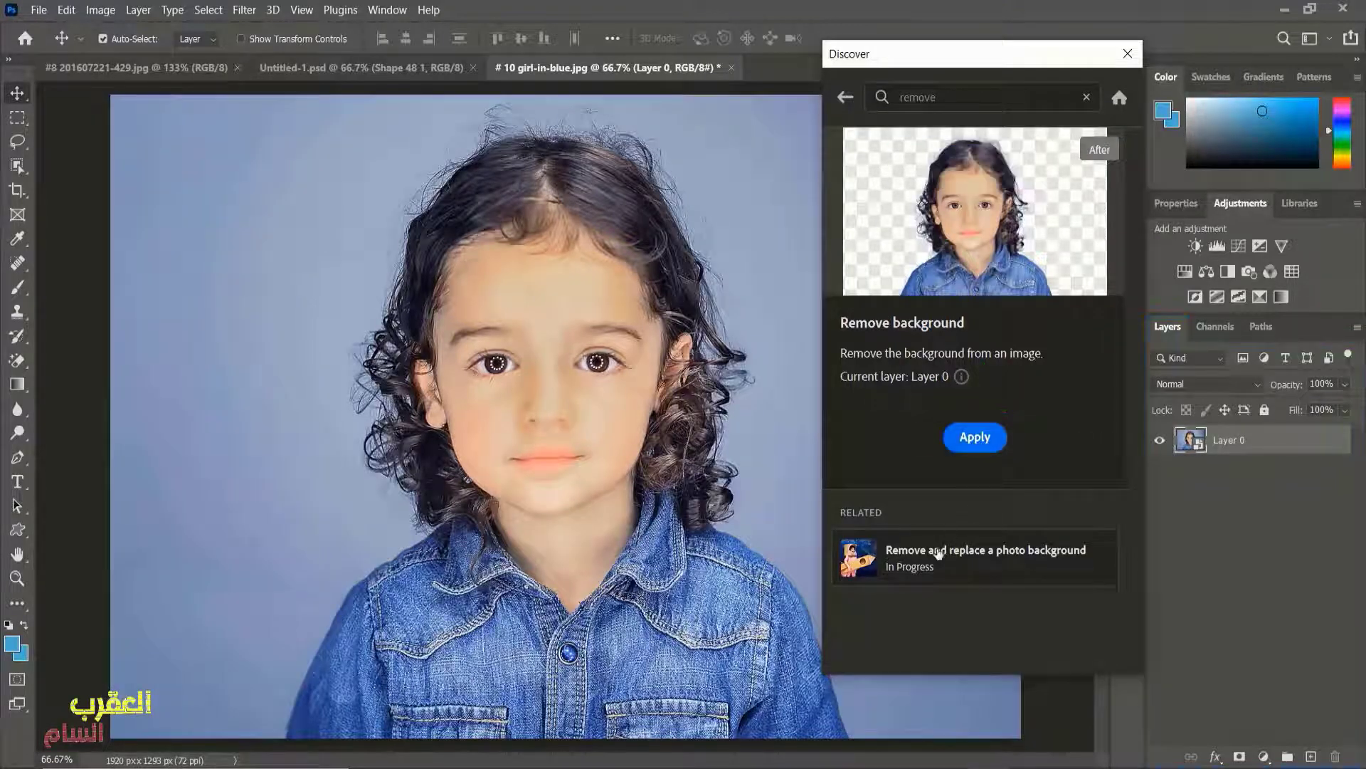
{"action": "left_click", "coordinate": [897, 565]}
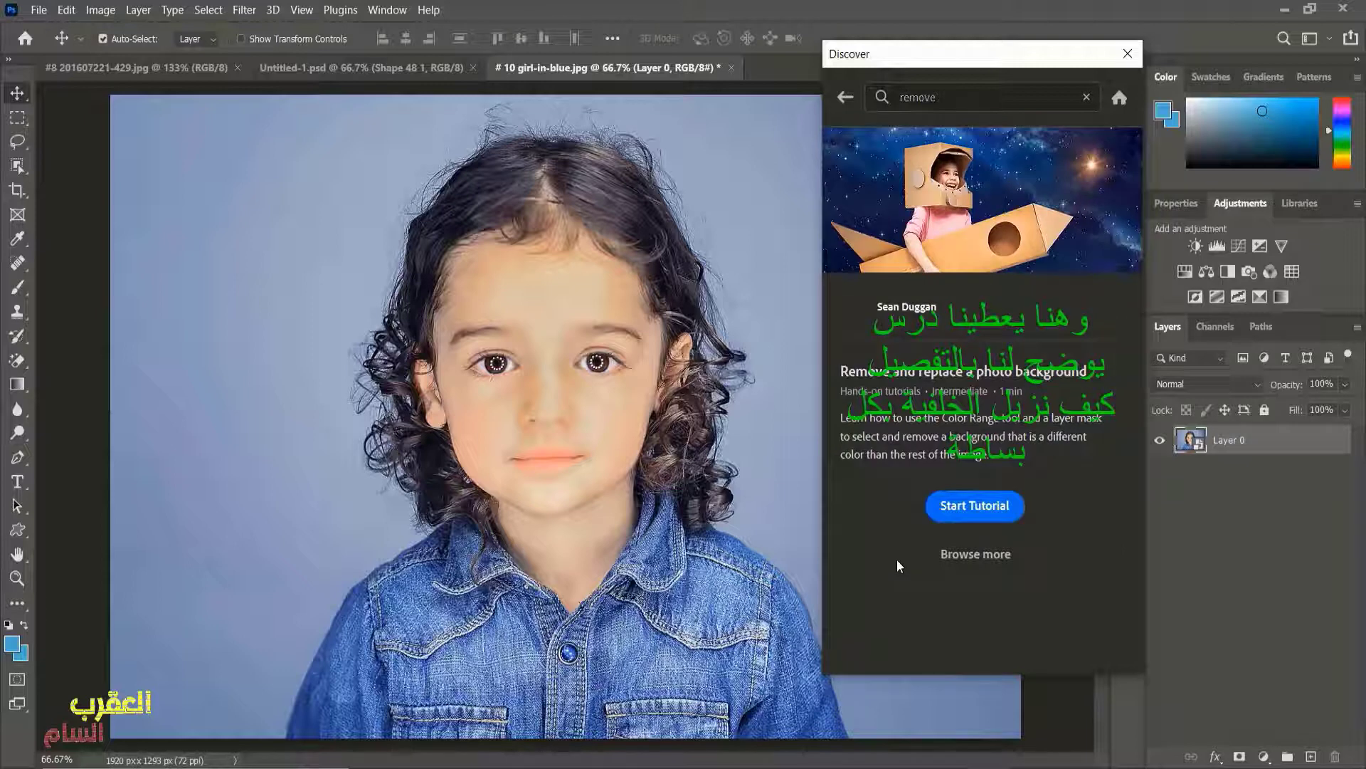
- On the Girl layer, apply Color Range with the subtract eyedropper and Fuzziness about 93
{"action": "left_click", "coordinate": [1000, 511]}
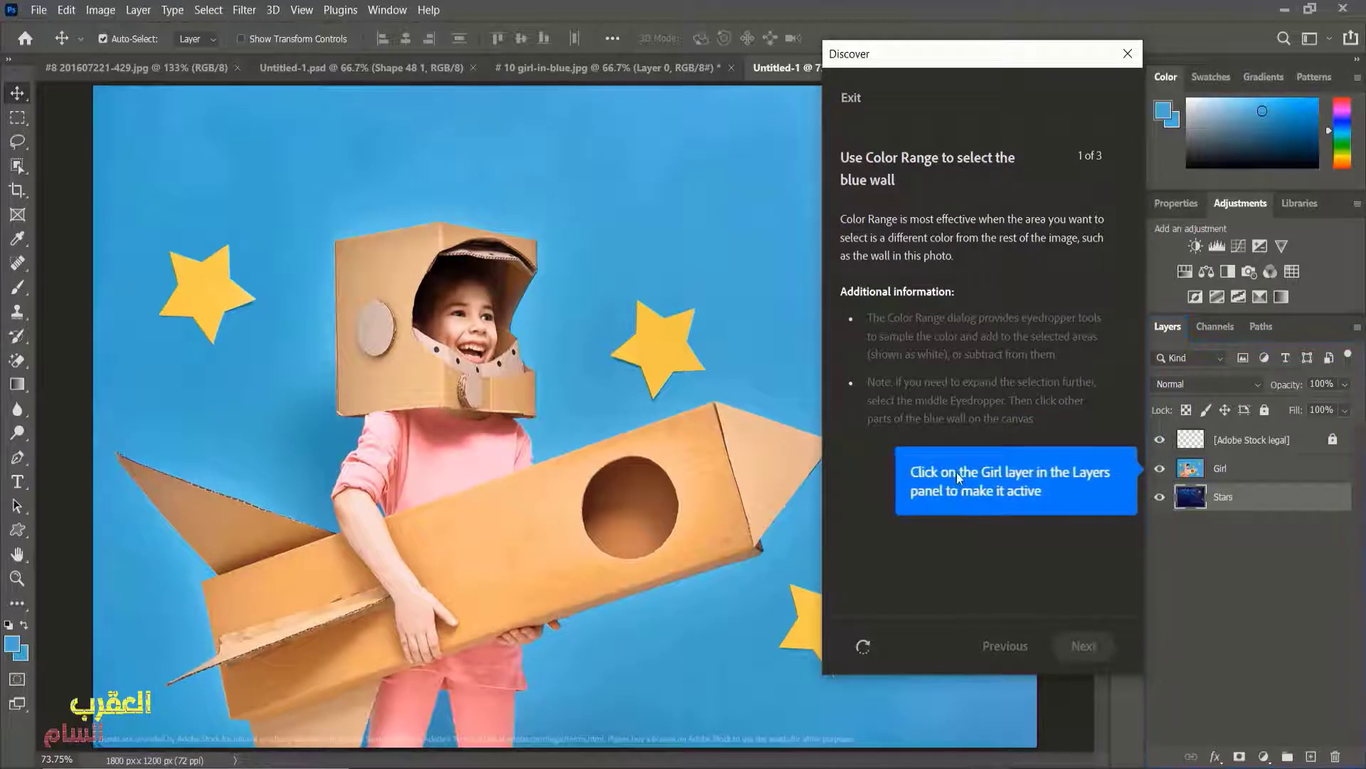
{"action": "left_click", "coordinate": [1221, 470]}
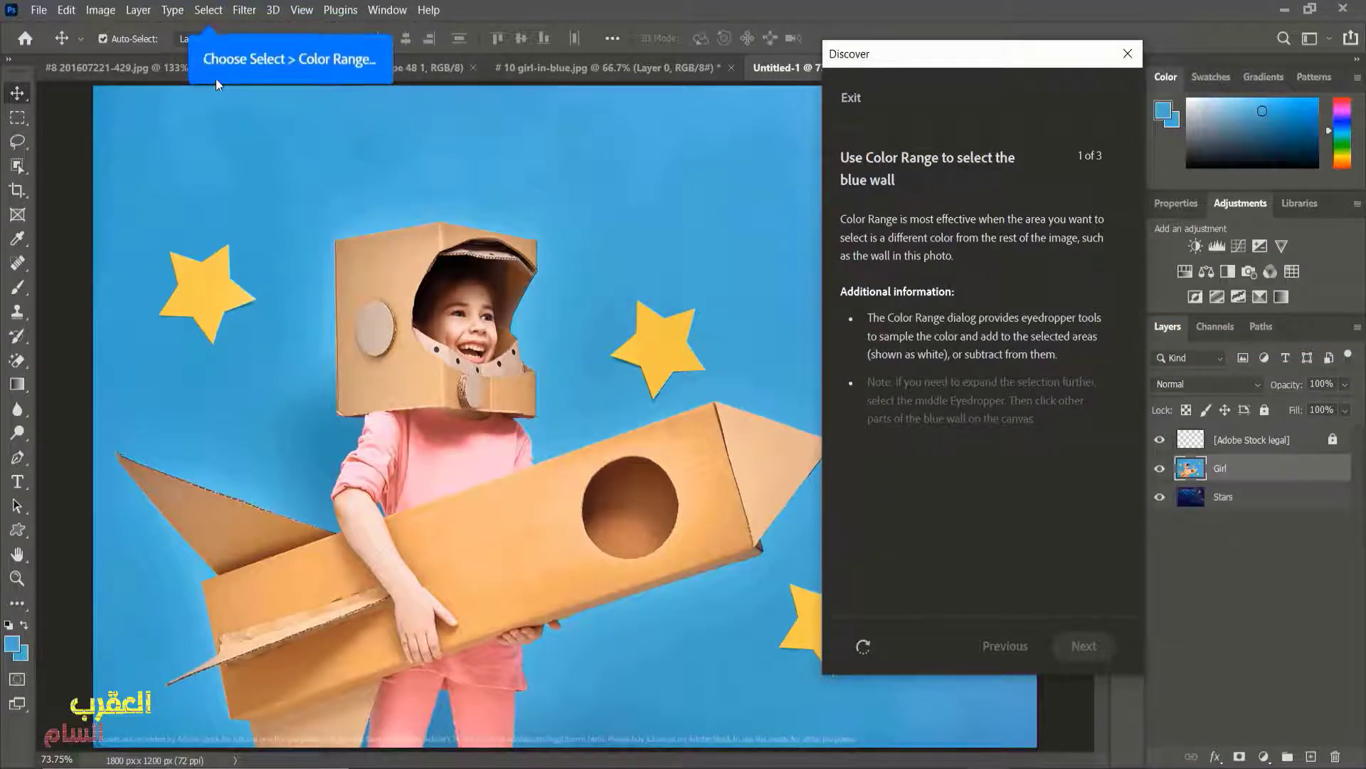
{"action": "left_click", "coordinate": [209, 12]}
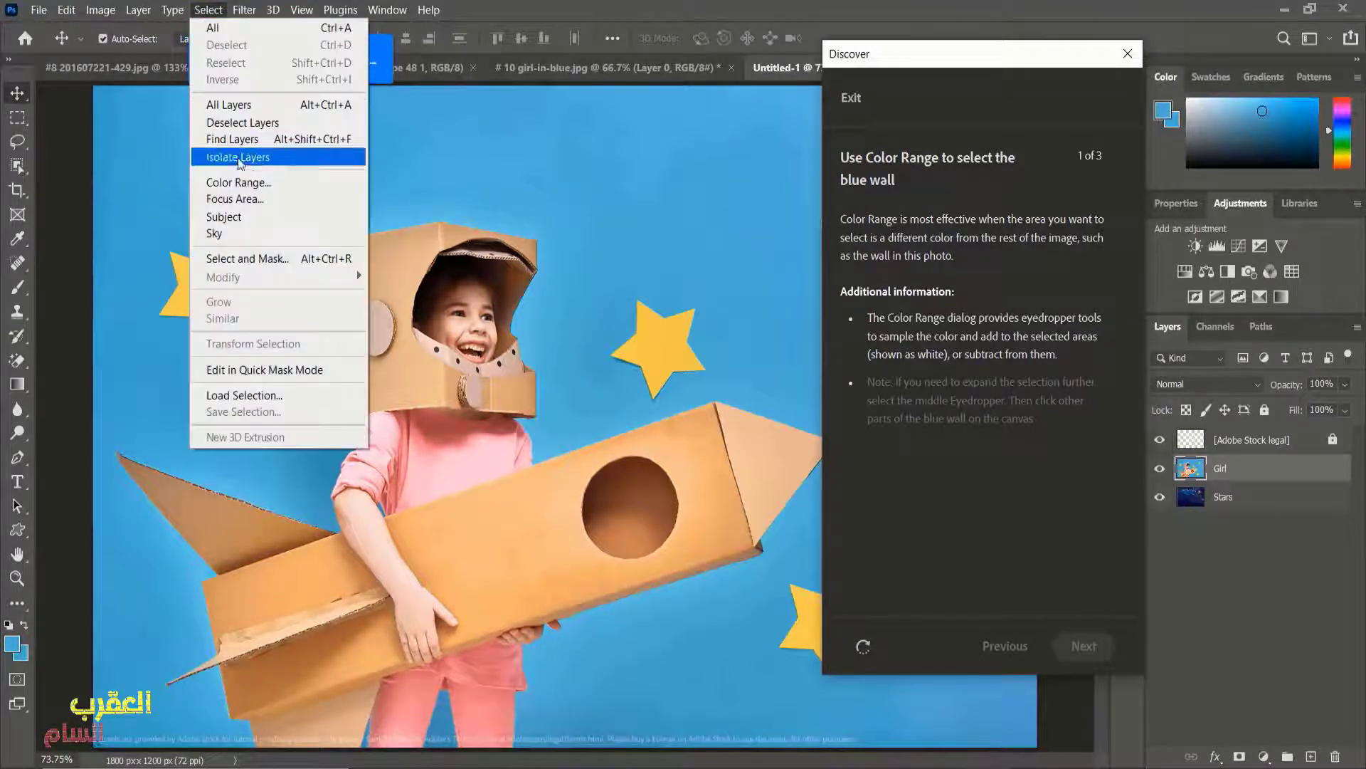
{"action": "left_click", "coordinate": [239, 183]}
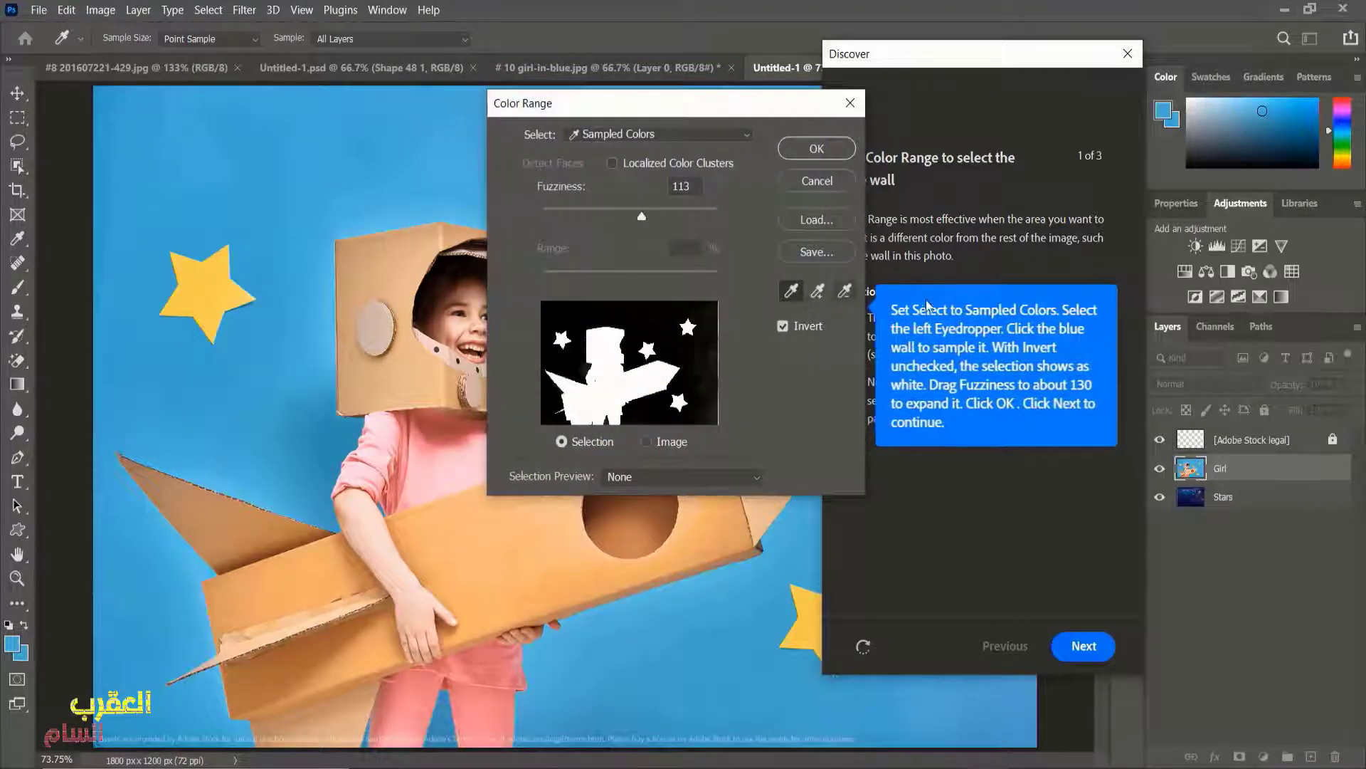
{"action": "left_click", "coordinate": [843, 292]}
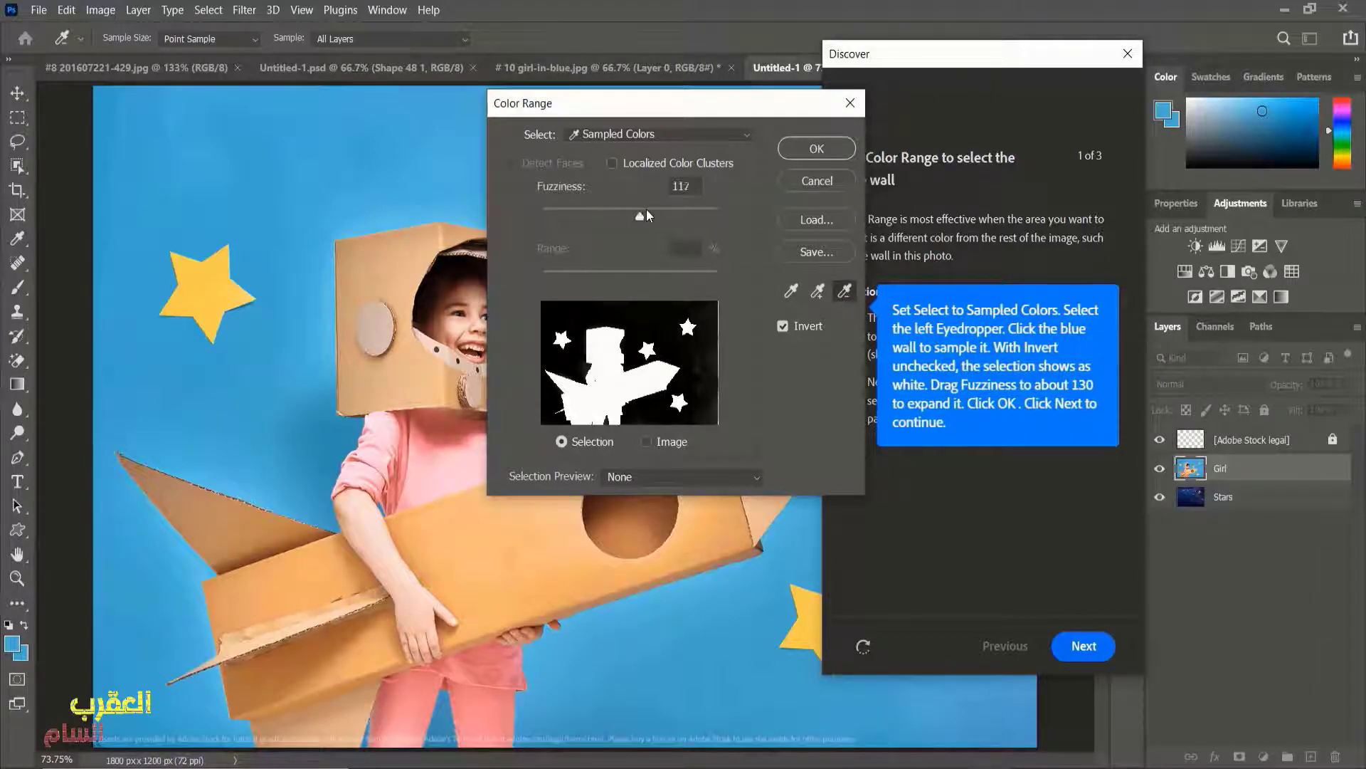
{"action": "mouse_move", "coordinate": [642, 215]}
{"action": "left_mouse_down"}
{"action": "mouse_move", "coordinate": [578, 207]}
{"action": "mouse_move", "coordinate": [641, 207]}
{"action": "left_mouse_up"}
{"action": "left_click", "coordinate": [817, 150]}
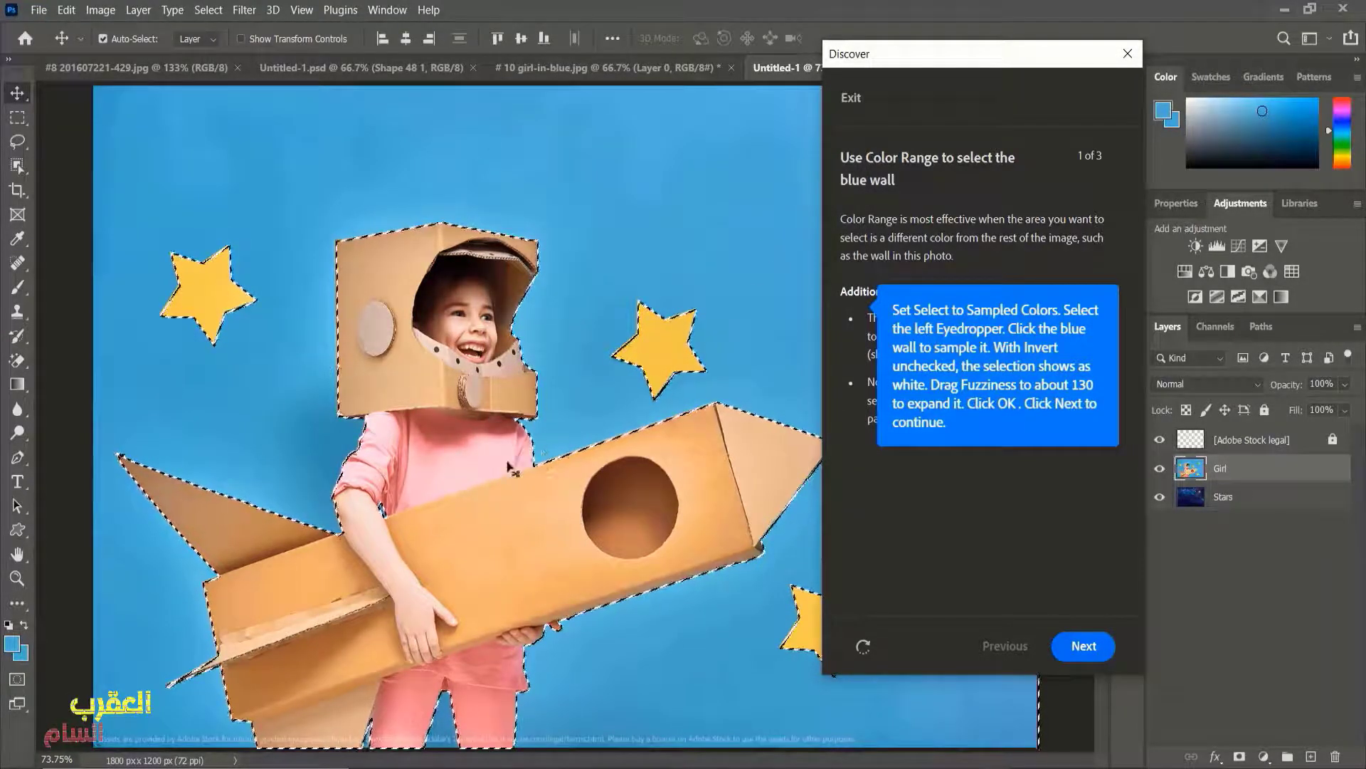
- Copy the selected girl and stars onto Layer 1 and hide the Girl and Stars layers
{"action": "left_click_drag", "start_coordinate": [996, 52], "coordinate": [950, 41]}
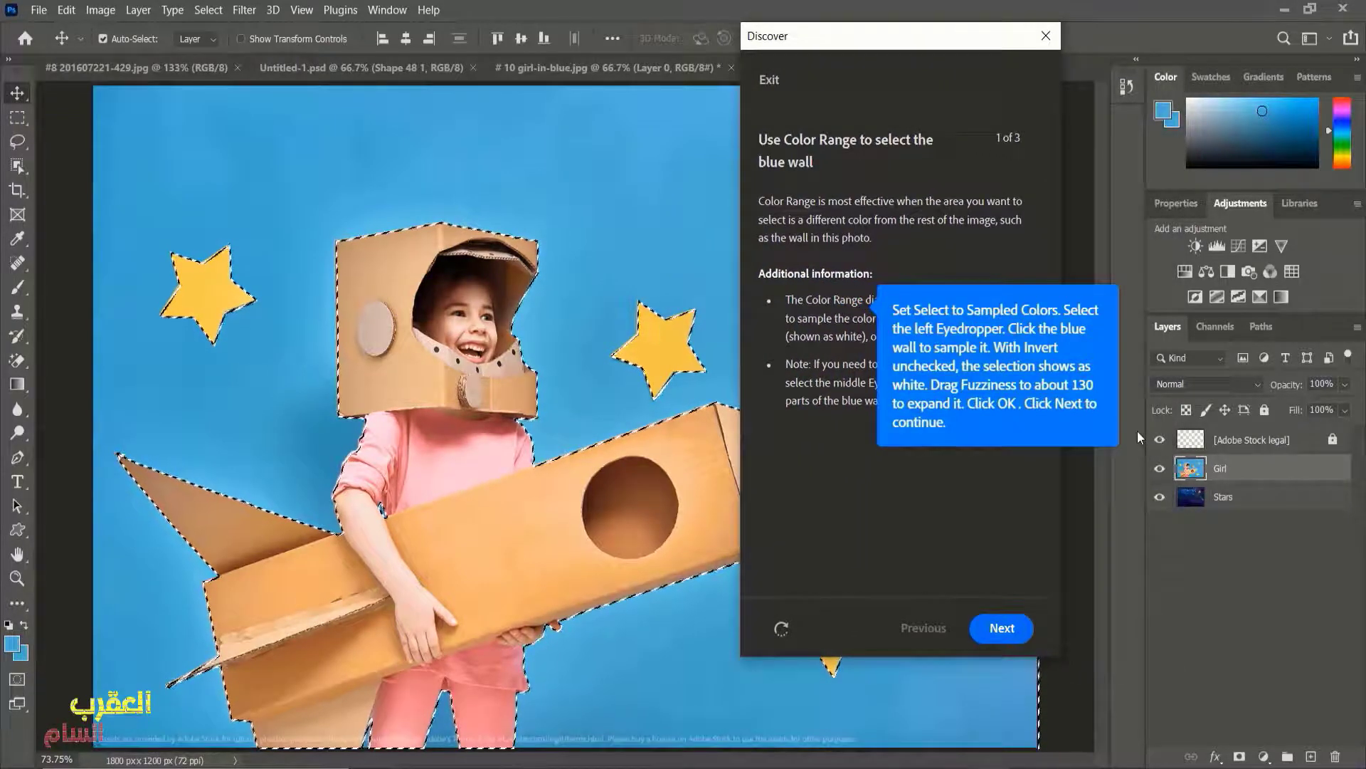
{"action": "key", "text": "ctrl+j"}
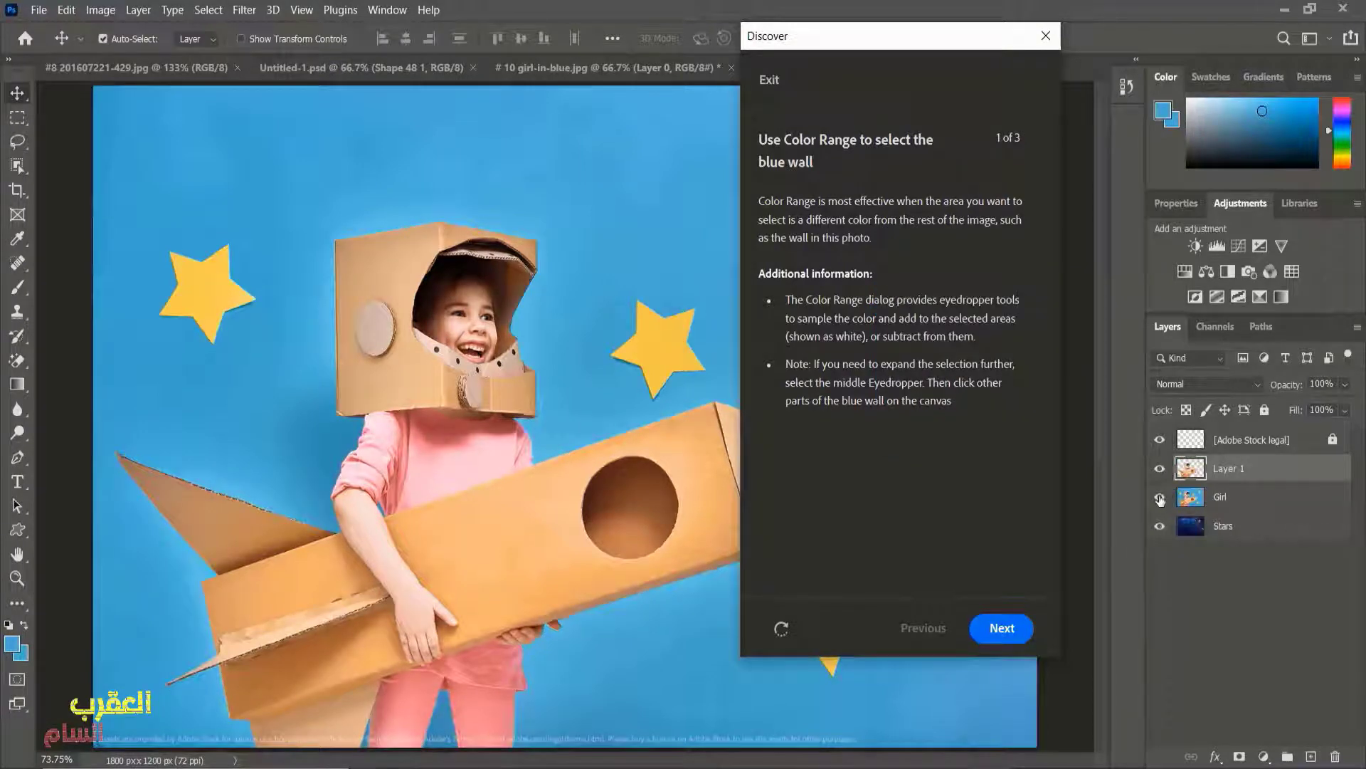
{"action": "left_click", "coordinate": [1161, 498]}
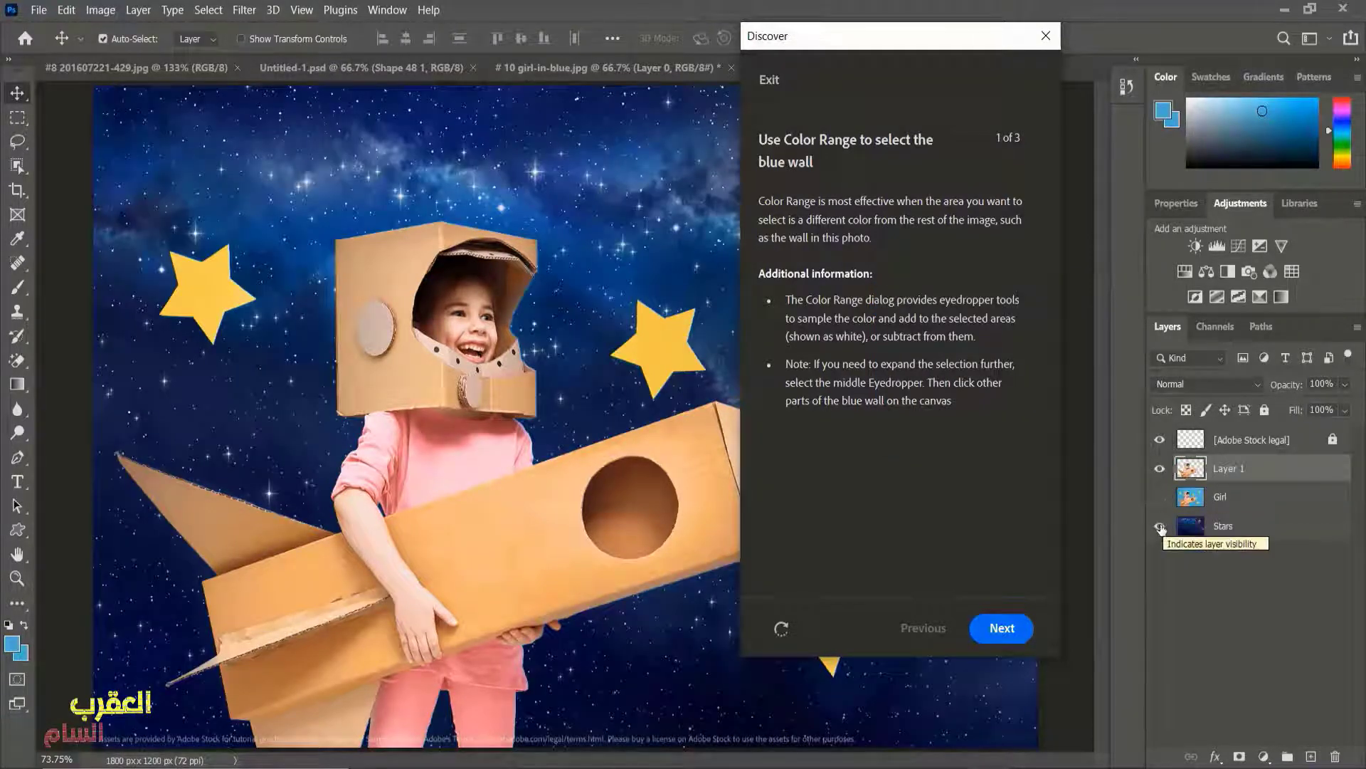
{"action": "left_click", "coordinate": [1160, 527]}
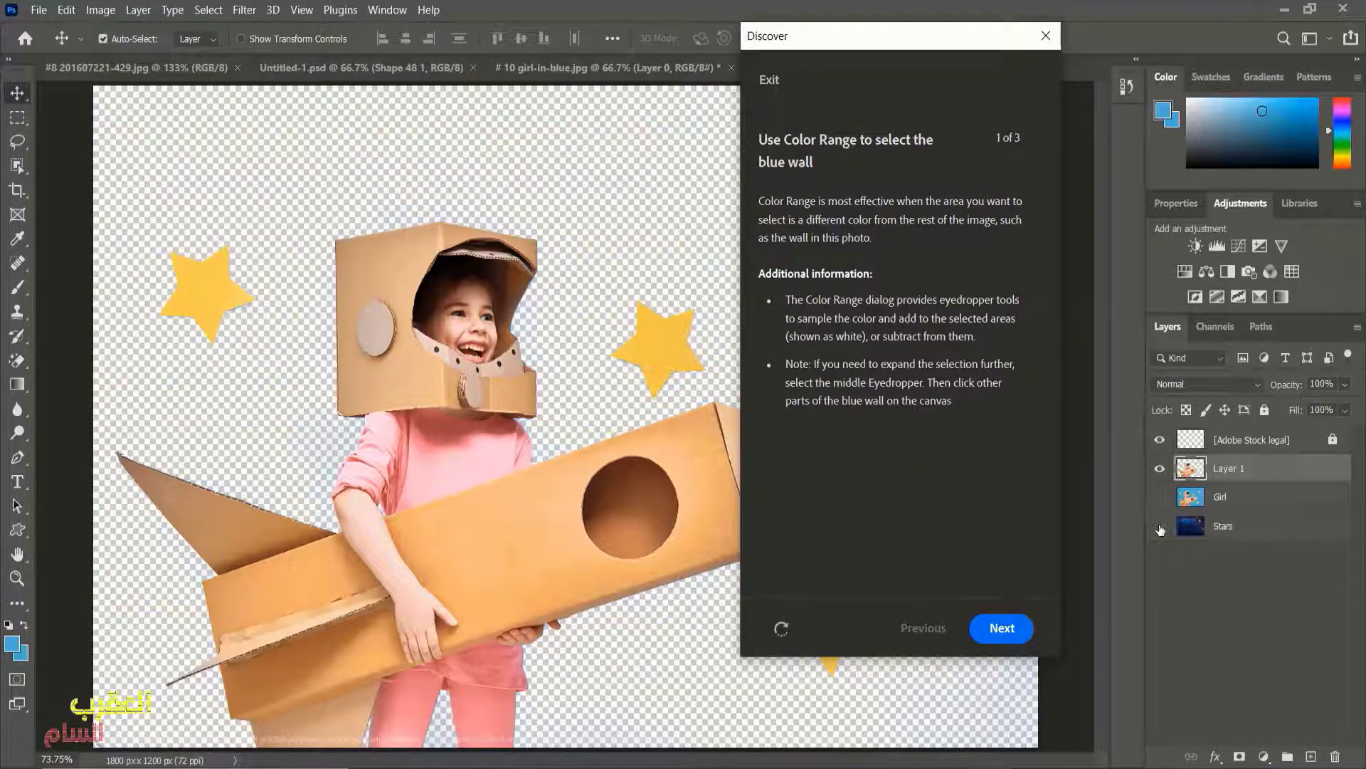
{"action": "left_click", "coordinate": [1160, 470]}
- Reposition the cut-out Layer 1 over transparency, then switch to the blank white document
{"action": "left_click_drag", "start_coordinate": [425, 388], "coordinate": [431, 393]}
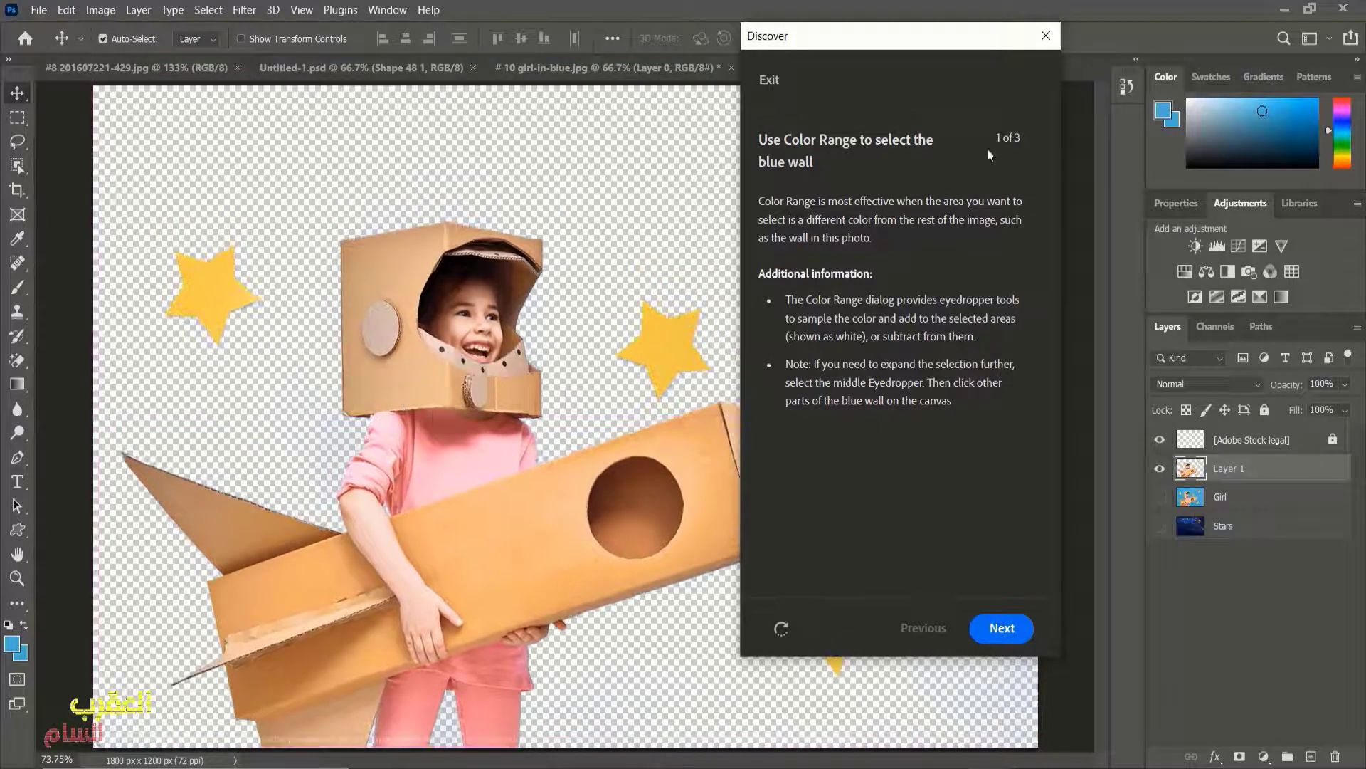
{"action": "left_click", "coordinate": [1046, 37]}
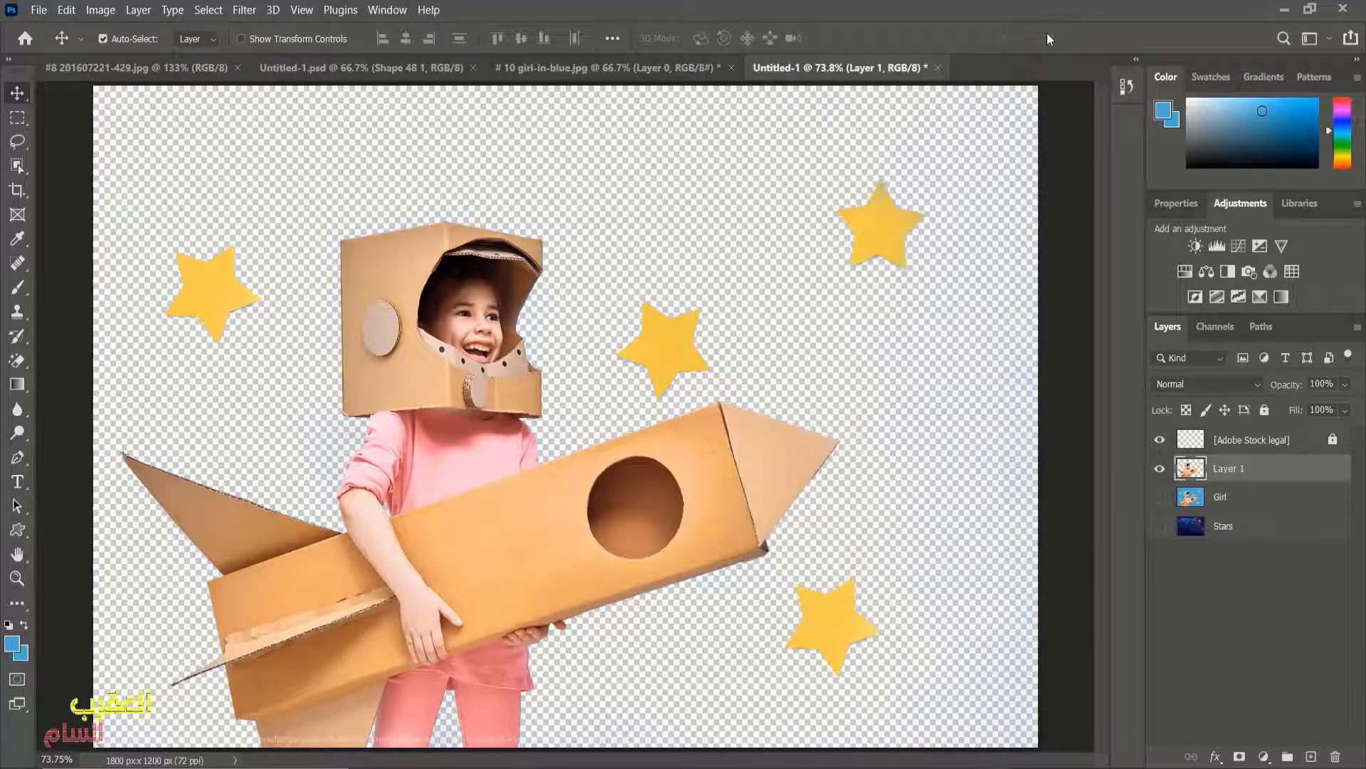
{"action": "left_click_drag", "start_coordinate": [499, 361], "coordinate": [446, 395]}
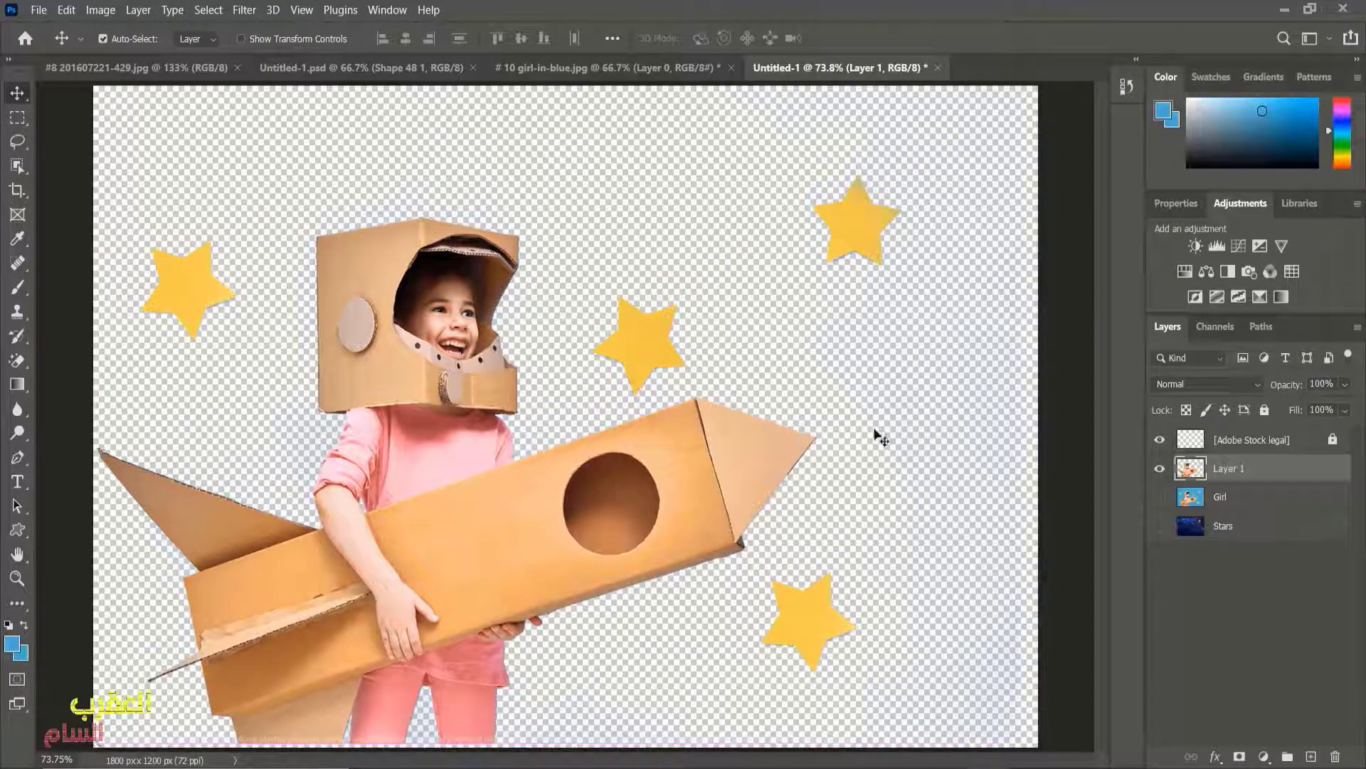
{"action": "left_click", "coordinate": [1160, 499]}
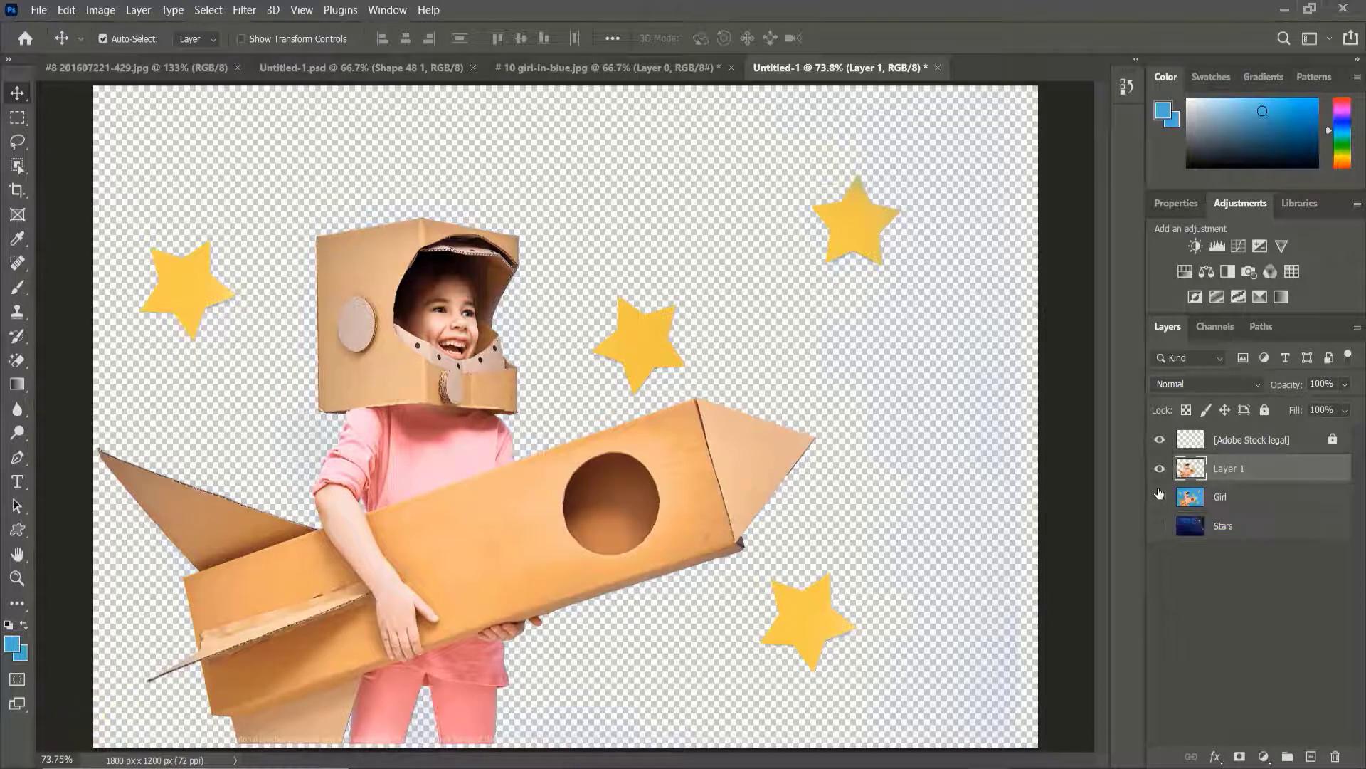
{"action": "left_click", "coordinate": [651, 70]}
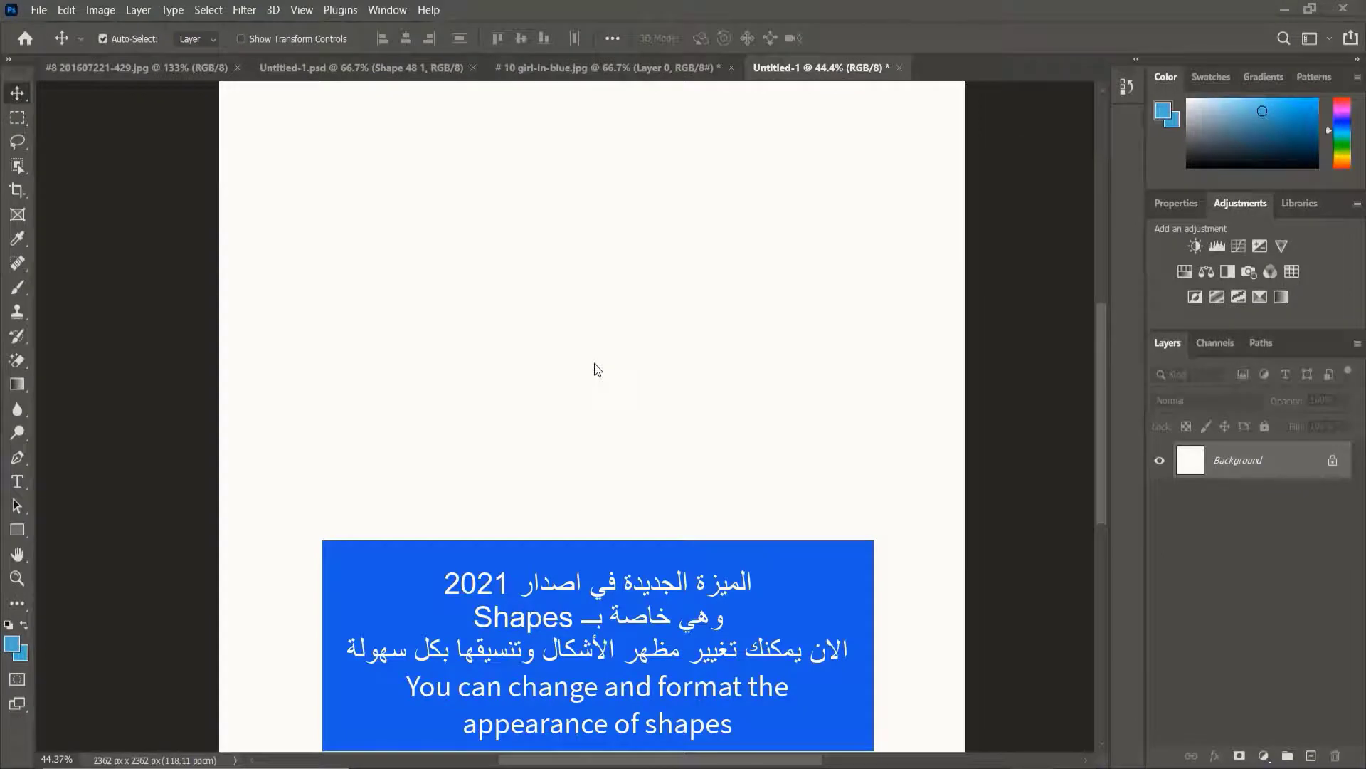
- Draw a blue rectangle in the upper middle of the canvas and give it slightly rounded corners
{"action": "left_click", "coordinate": [17, 531]}
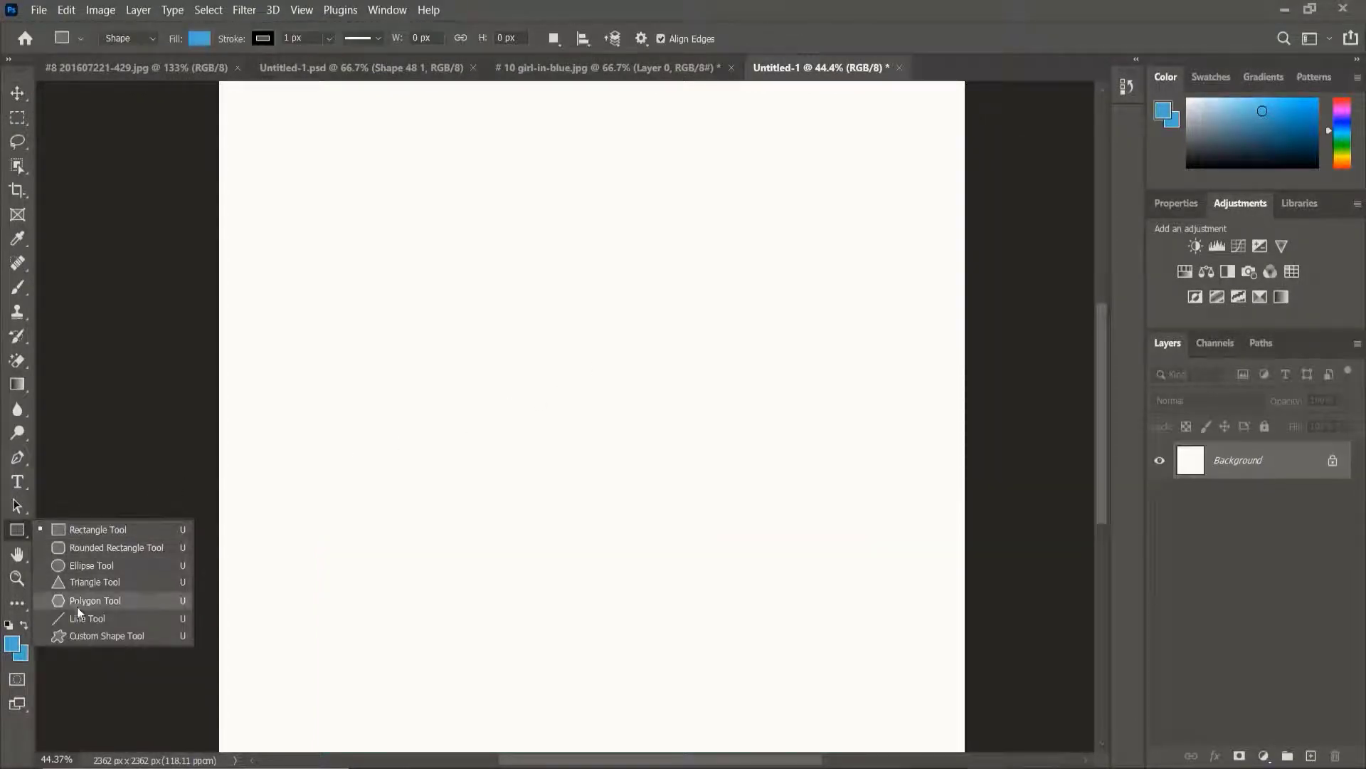
{"action": "left_click", "coordinate": [79, 528]}
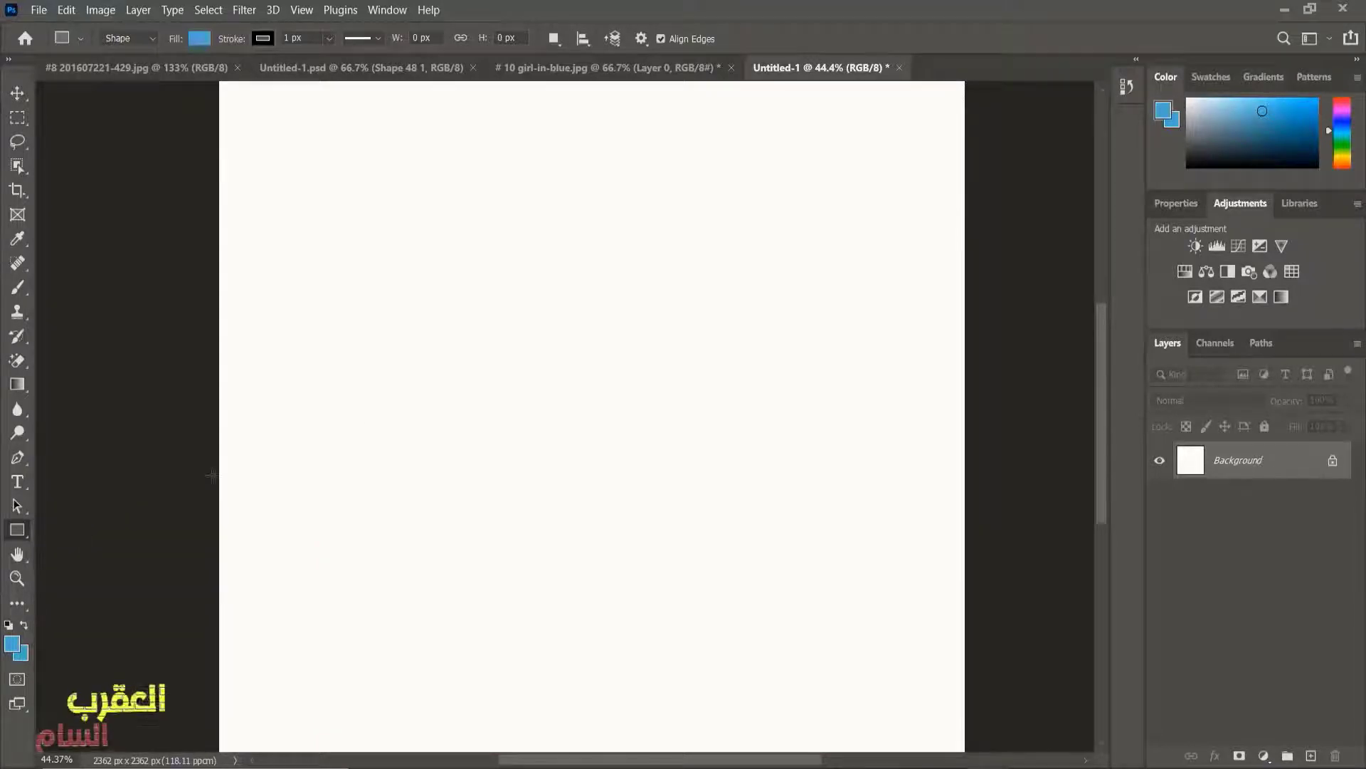
{"action": "left_click_drag", "start_coordinate": [481, 241], "coordinate": [611, 348]}
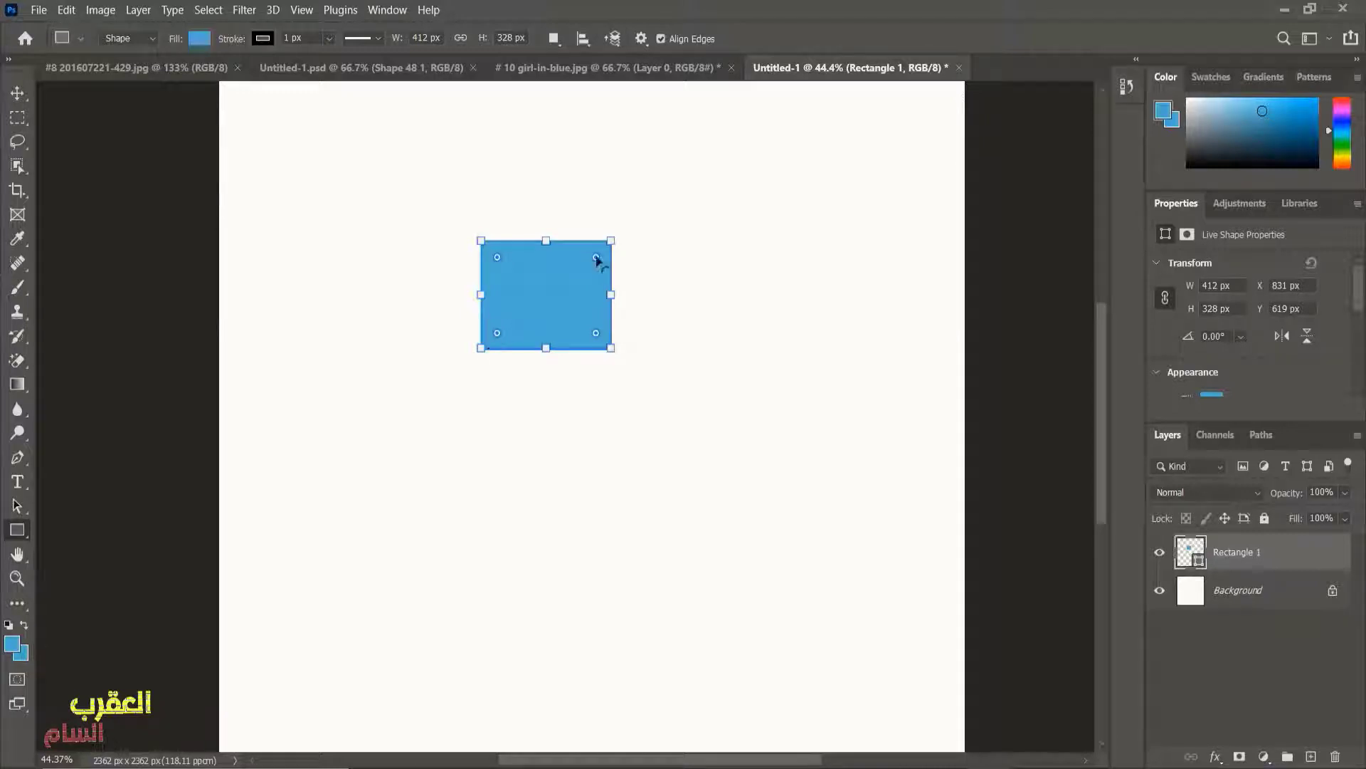
{"action": "left_click_drag", "start_coordinate": [597, 258], "coordinate": [585, 269]}
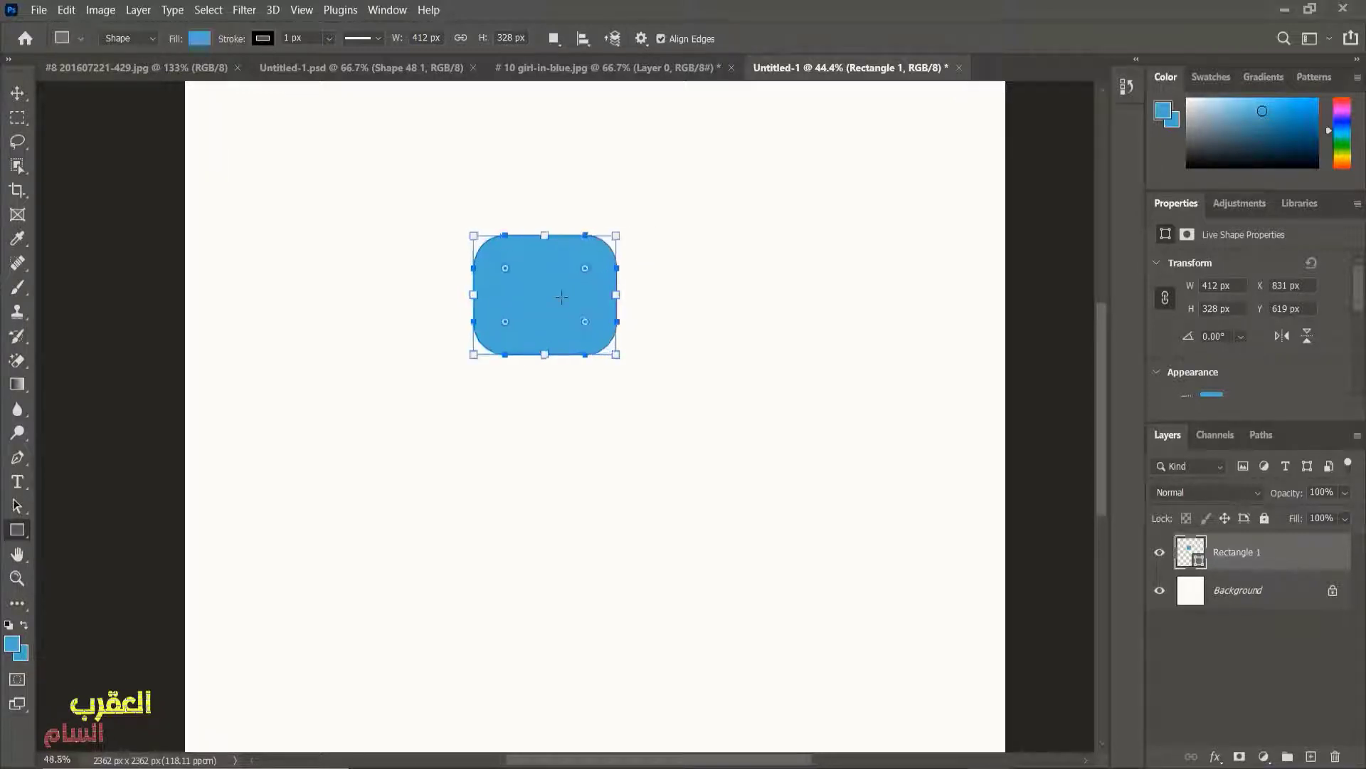
{"action": "scroll", "coordinate": [562, 297], "scroll_direction": "up", "scroll_amount": 2}
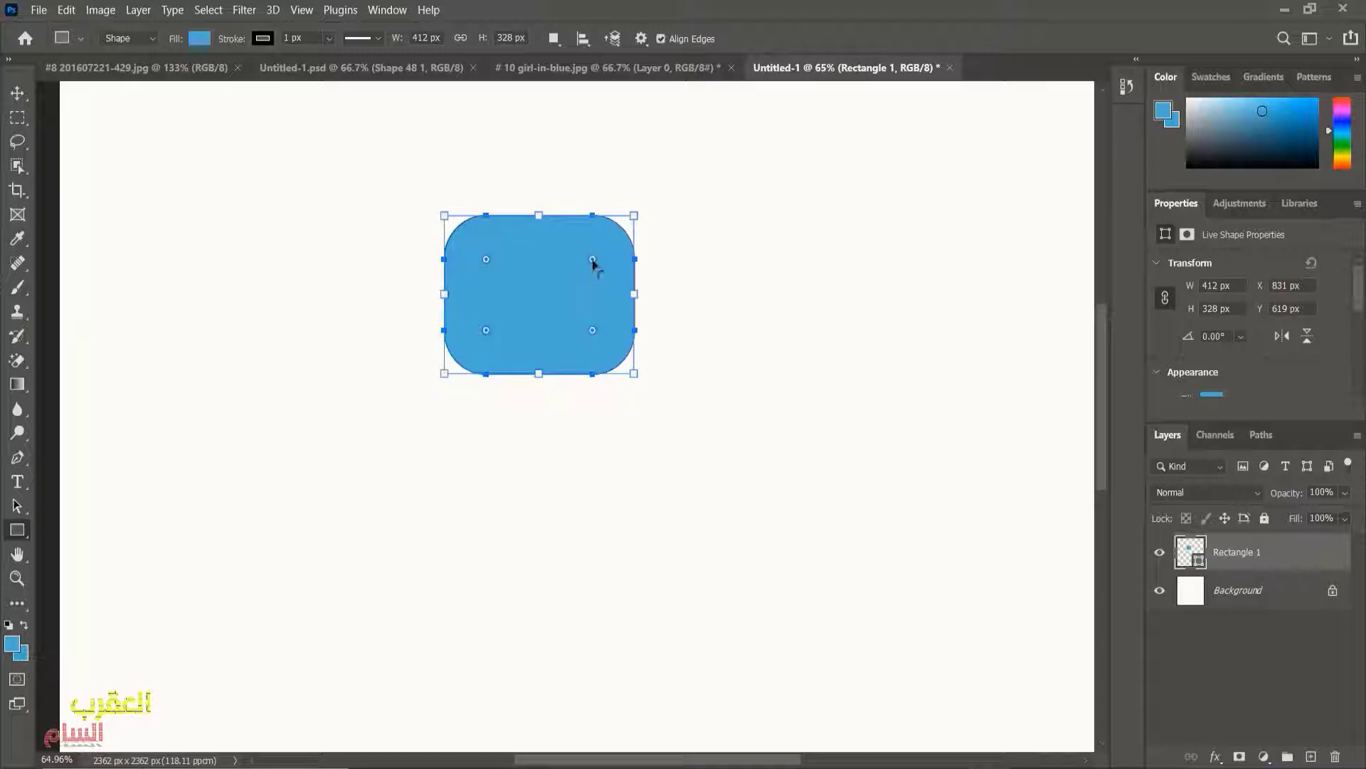
{"action": "mouse_move", "coordinate": [592, 261]}
{"action": "left_mouse_down"}
{"action": "mouse_move", "coordinate": [645, 239]}
{"action": "mouse_move", "coordinate": [633, 259]}
{"action": "left_mouse_up"}
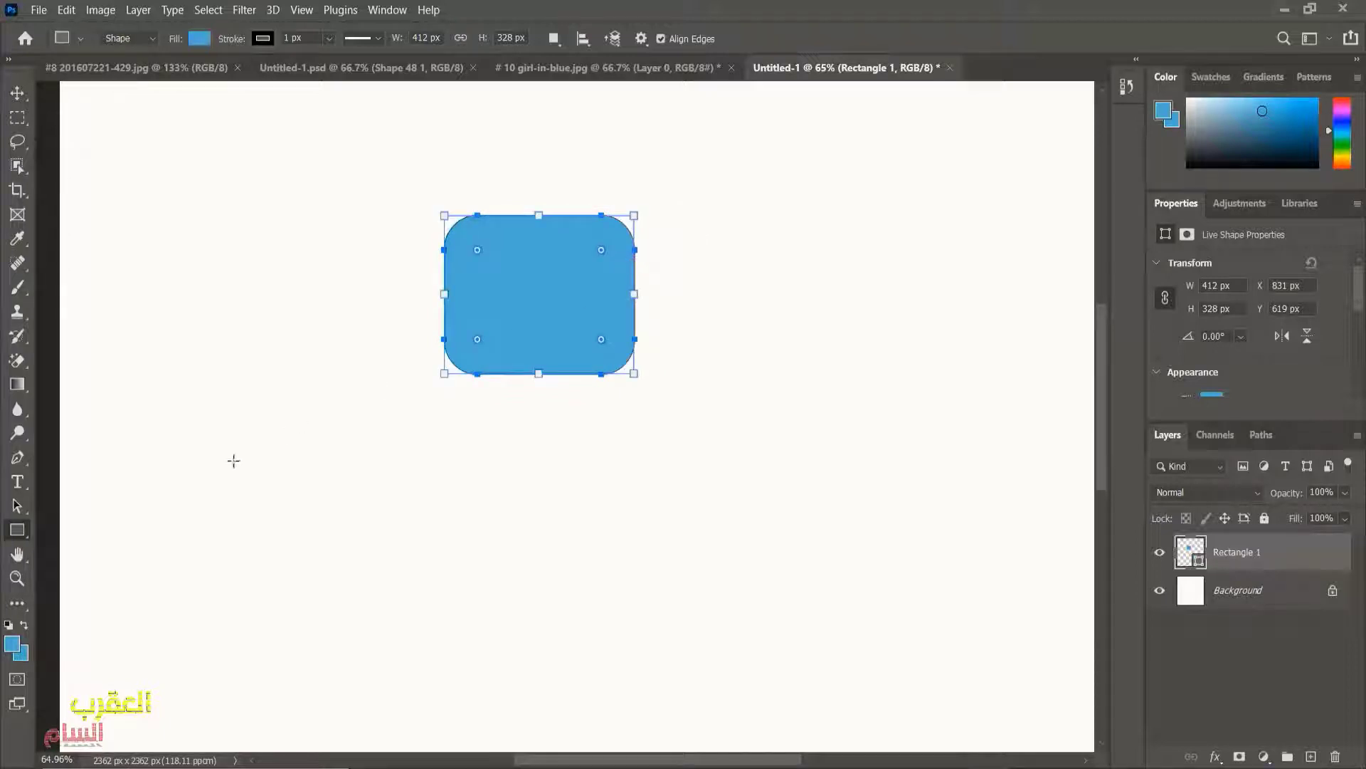
- Draw a triangle below the rectangle, then move the rectangle up-right and the triangle right
{"action": "right_click", "coordinate": [17, 529]}
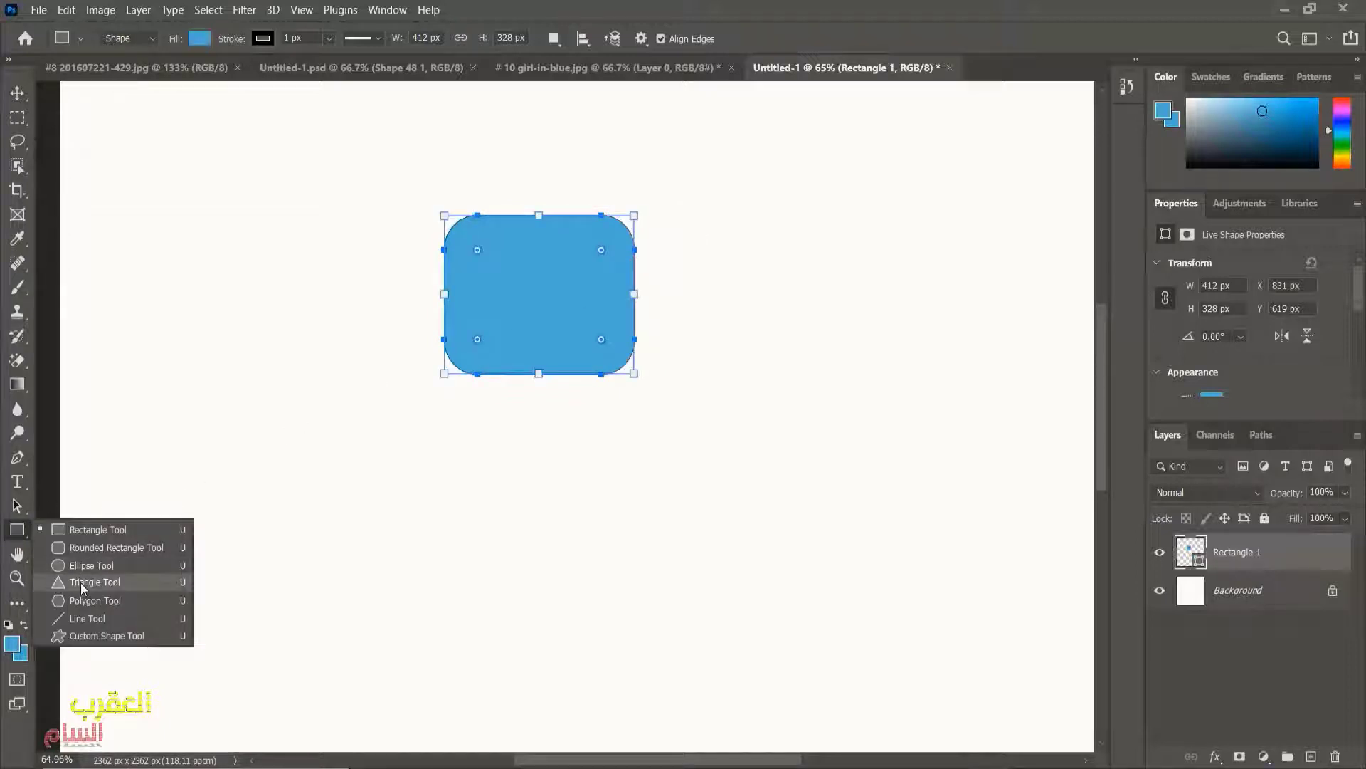
{"action": "left_click", "coordinate": [84, 584]}
{"action": "left_click_drag", "start_coordinate": [318, 371], "coordinate": [465, 497]}
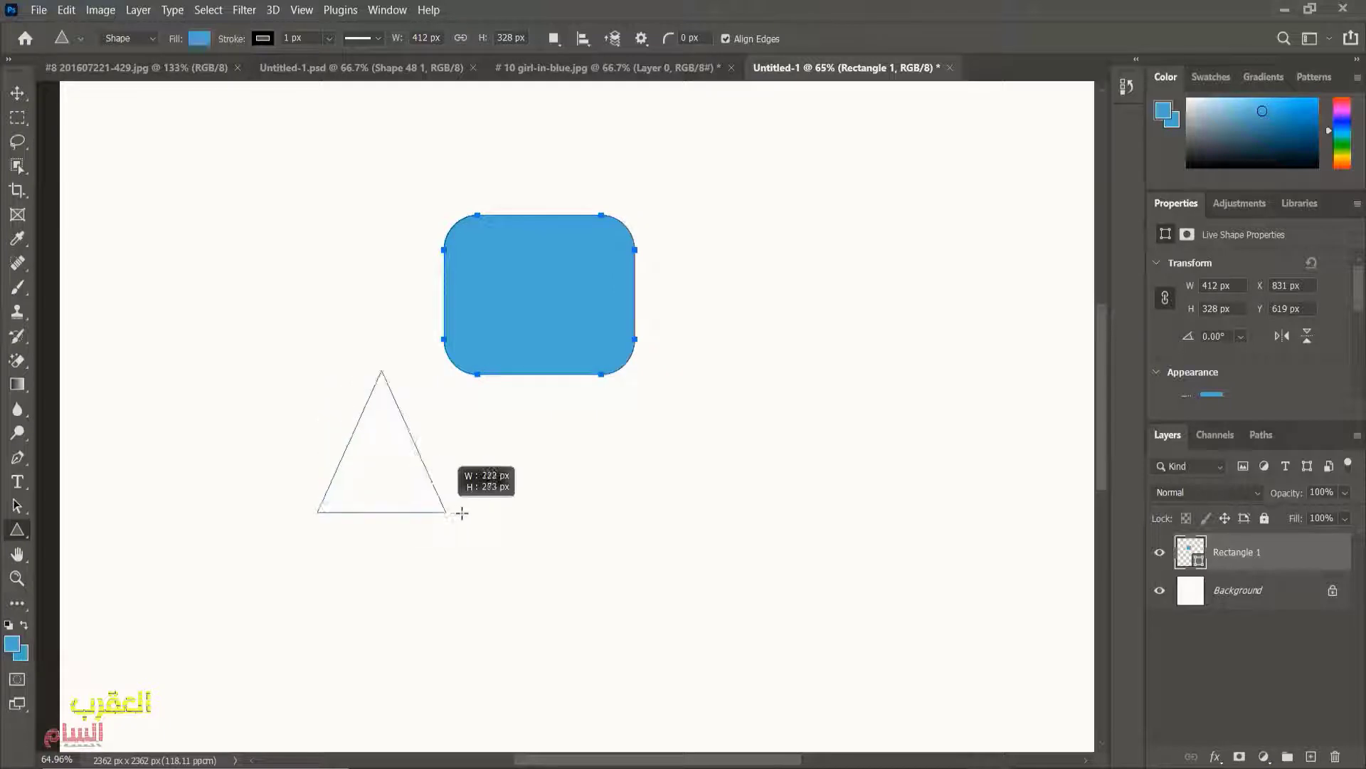
{"action": "key", "text": "v"}
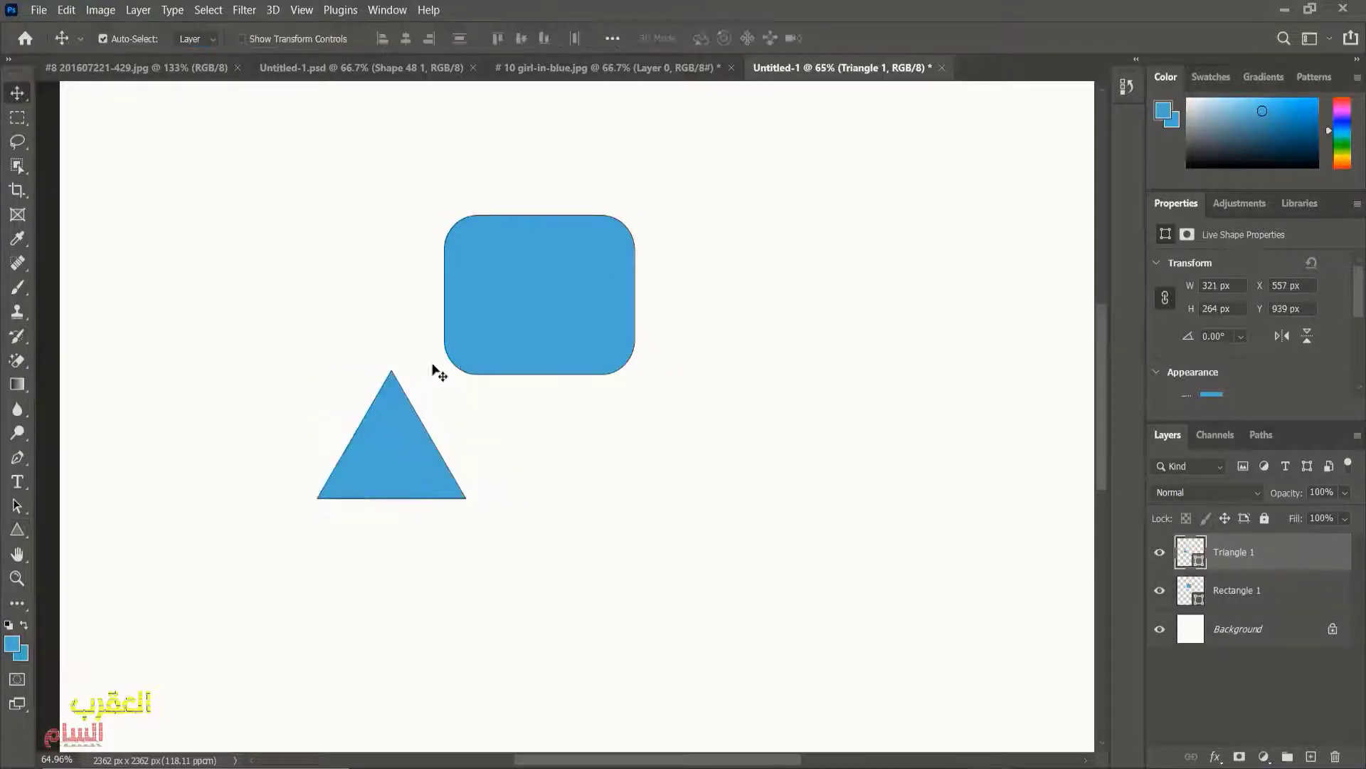
{"action": "left_click_drag", "start_coordinate": [508, 299], "coordinate": [549, 214]}
{"action": "left_click_drag", "start_coordinate": [388, 429], "coordinate": [533, 420]}
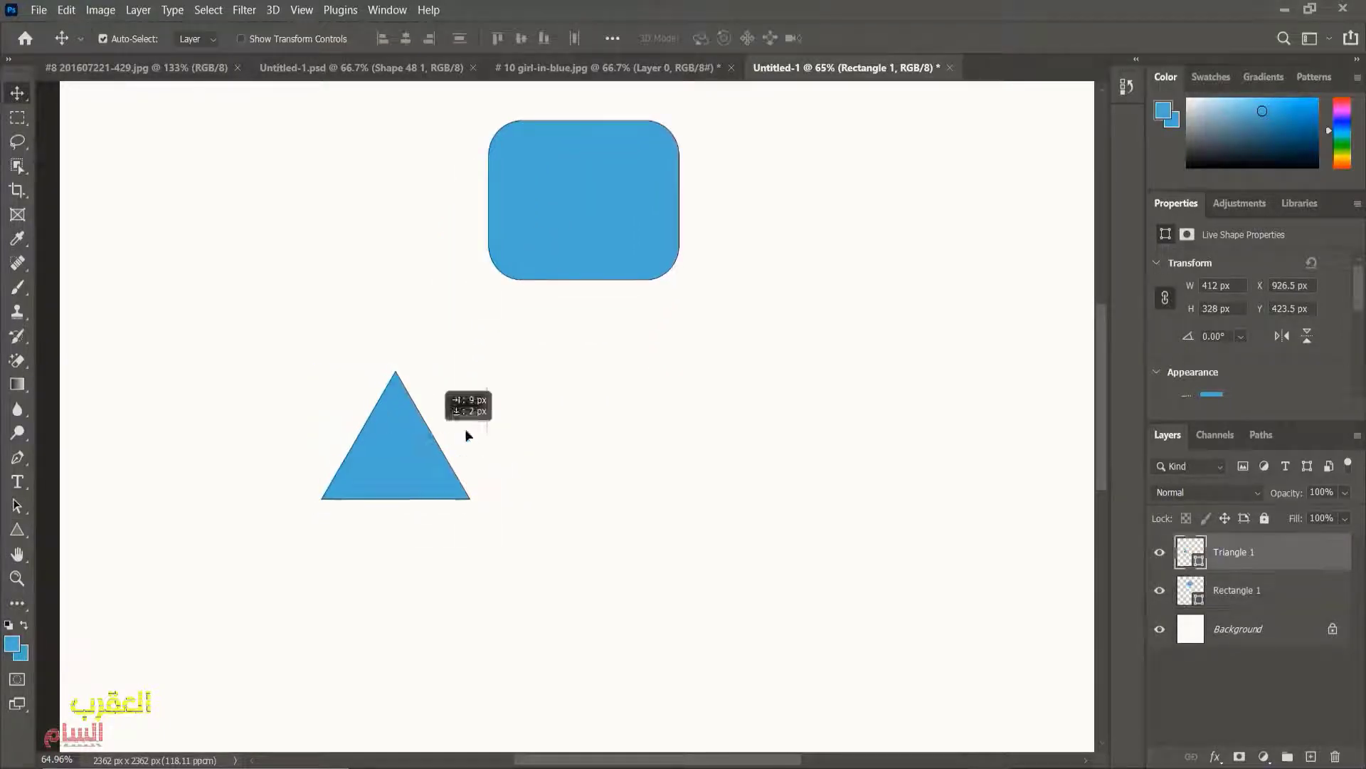
- Round all three corners of the triangle
{"action": "key", "text": "u"}
{"action": "scroll", "coordinate": [537, 438], "scroll_direction": "up", "scroll_amount": 3}
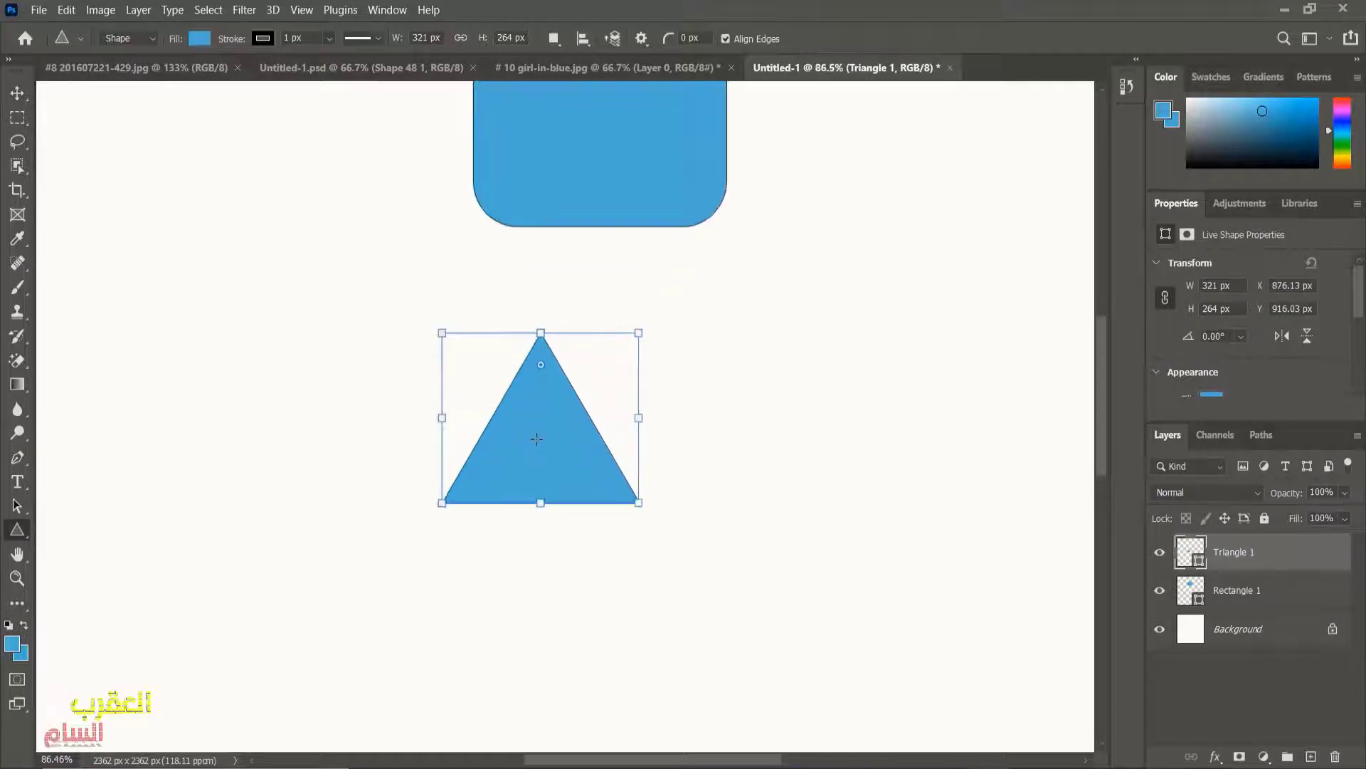
{"action": "left_click_drag", "start_coordinate": [540, 369], "coordinate": [539, 378]}
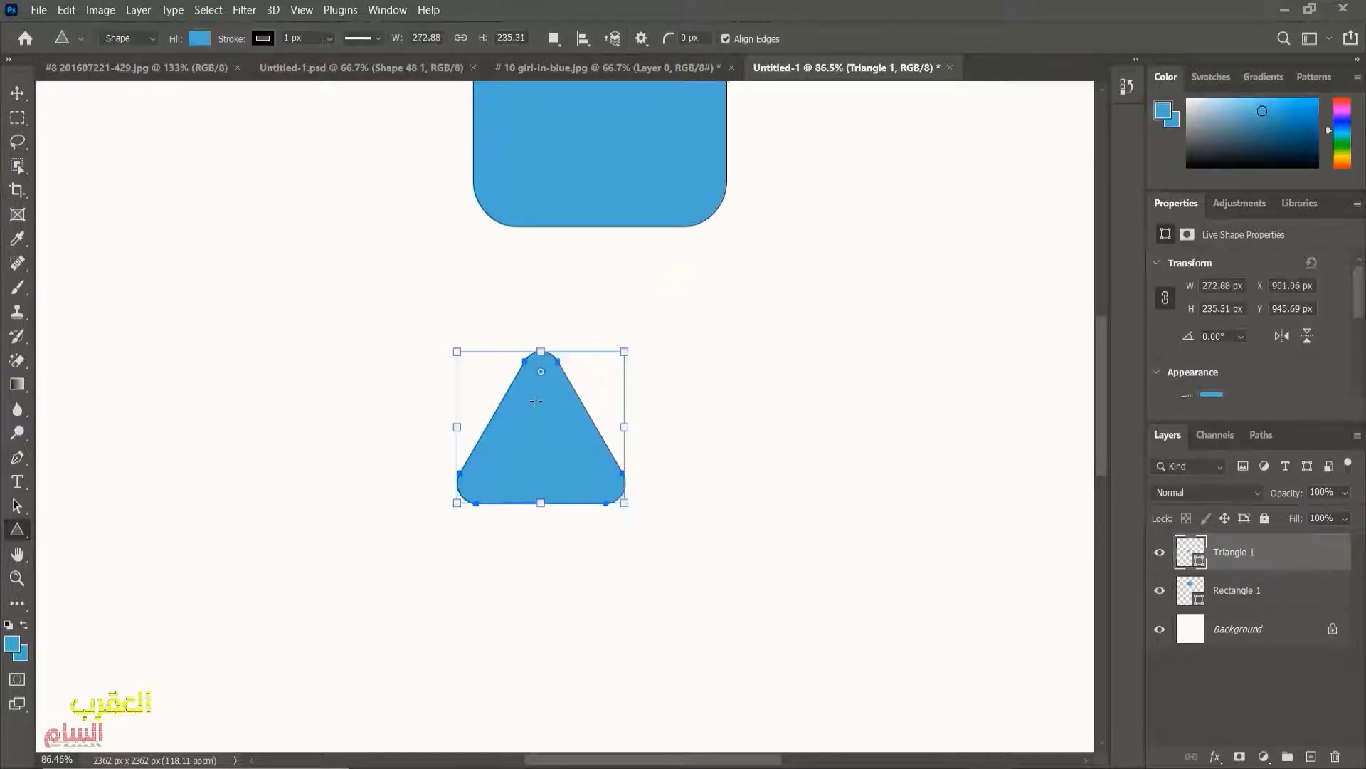
- Draw a diagonal line left of the triangle with a 7 px stroke width
{"action": "right_click", "coordinate": [28, 541]}
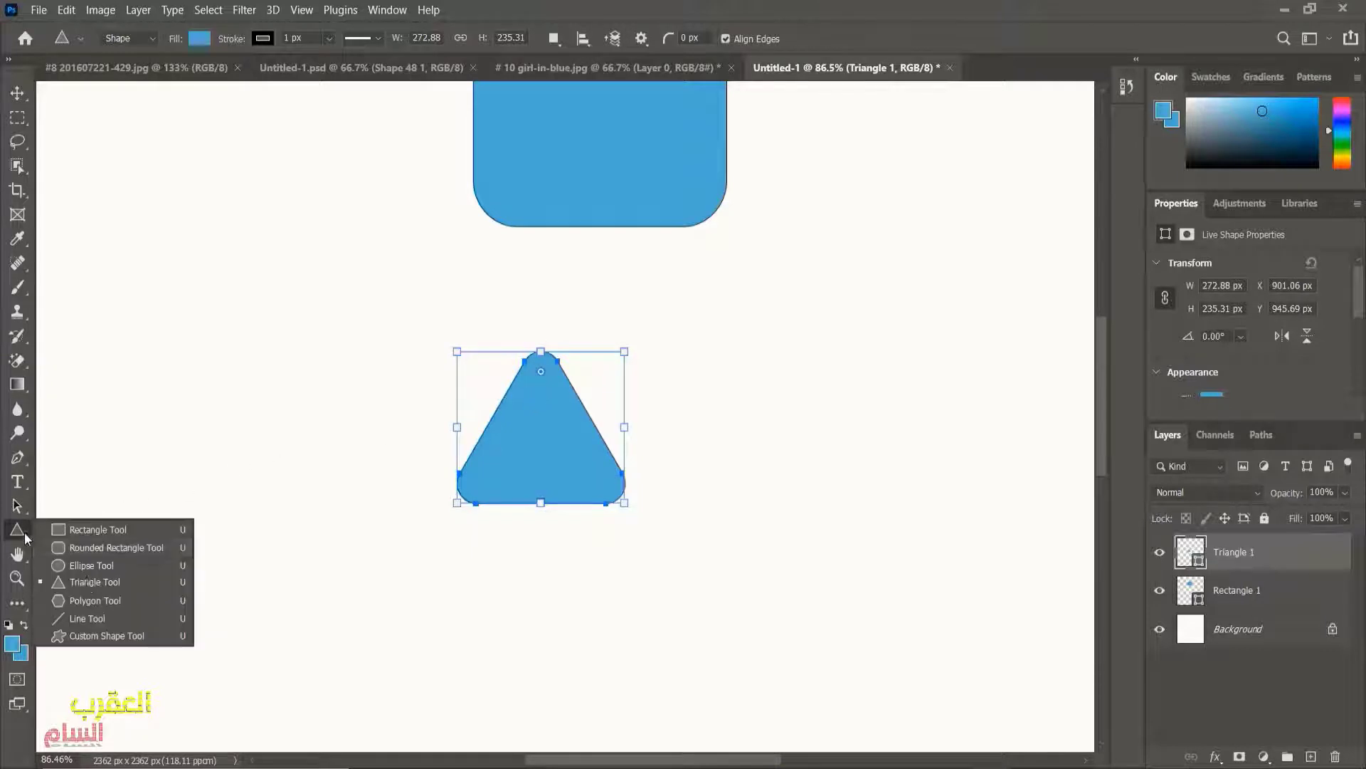
{"action": "left_click", "coordinate": [78, 607]}
{"action": "mouse_move", "coordinate": [247, 313]}
{"action": "left_mouse_down"}
{"action": "mouse_move", "coordinate": [259, 348]}
{"action": "mouse_move", "coordinate": [382, 494]}
{"action": "left_mouse_up"}
{"action": "left_click", "coordinate": [292, 38]}
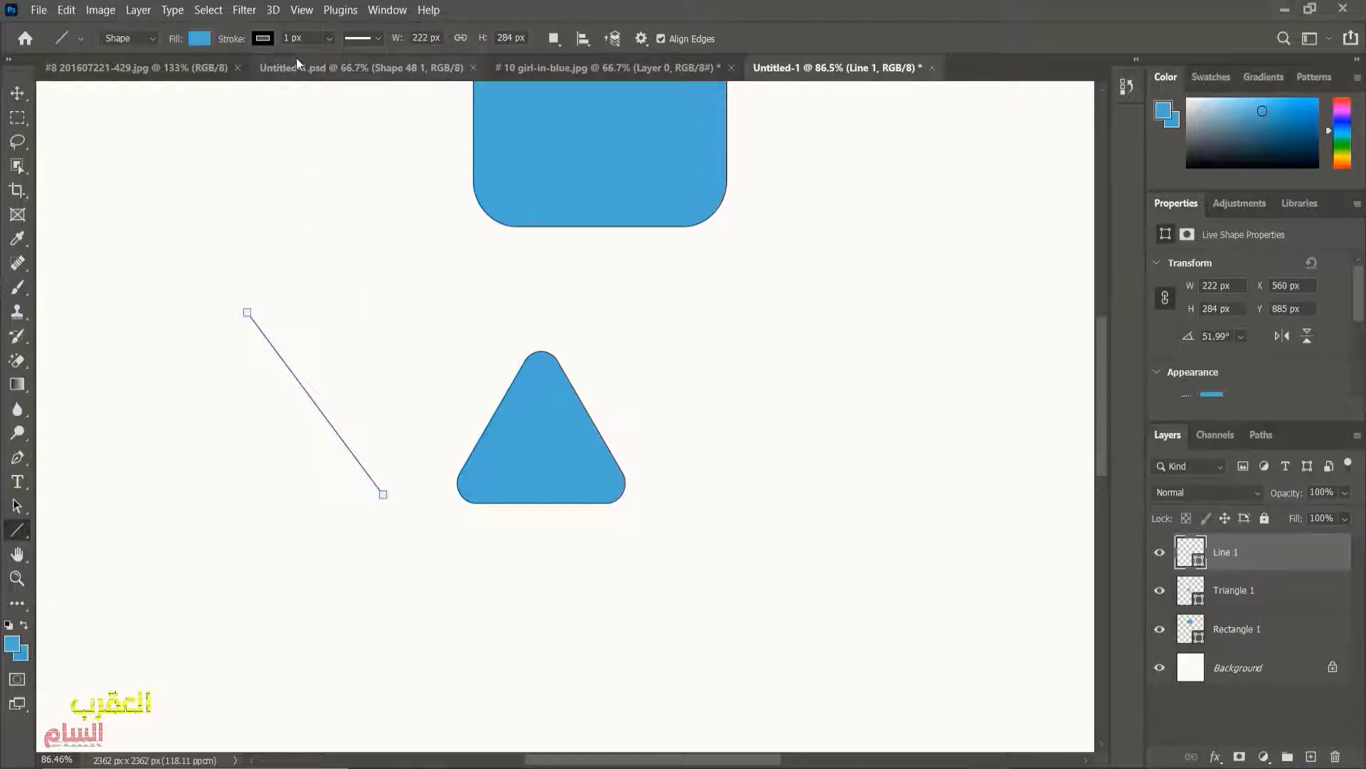
{"action": "type", "text": "7"}
{"action": "key", "text": "Return"}
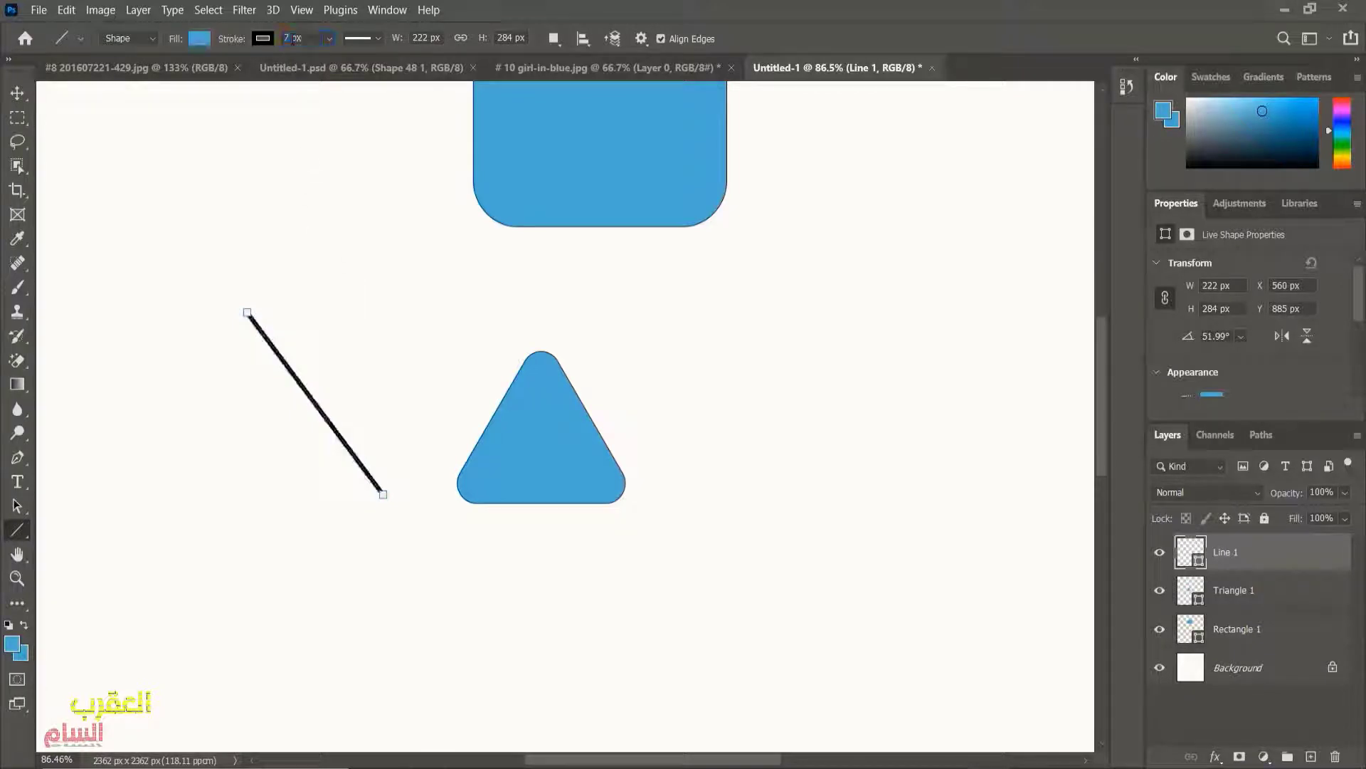
- Re-angle the line to about 40° and move its bottom end further left
{"action": "left_click_drag", "start_coordinate": [255, 305], "coordinate": [189, 380]}
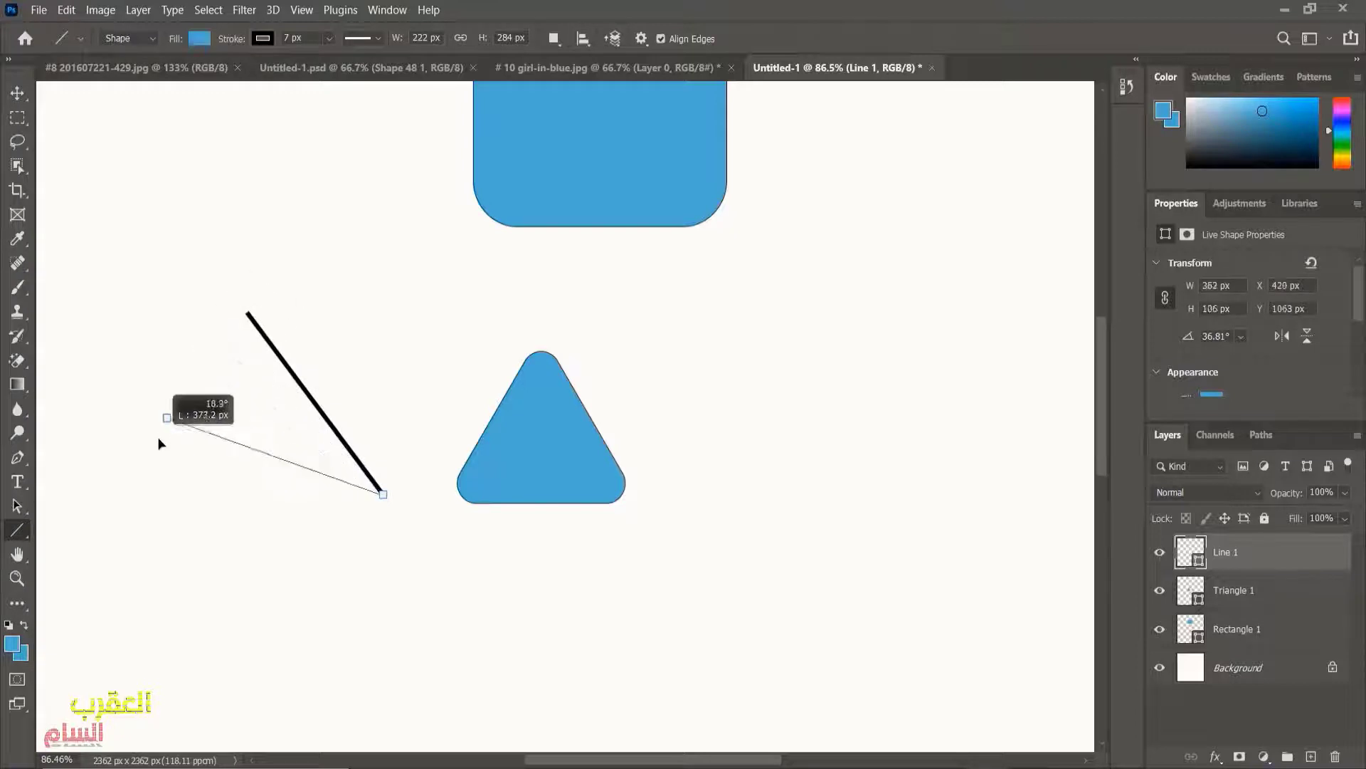
{"action": "left_click_drag", "start_coordinate": [189, 380], "coordinate": [214, 355]}
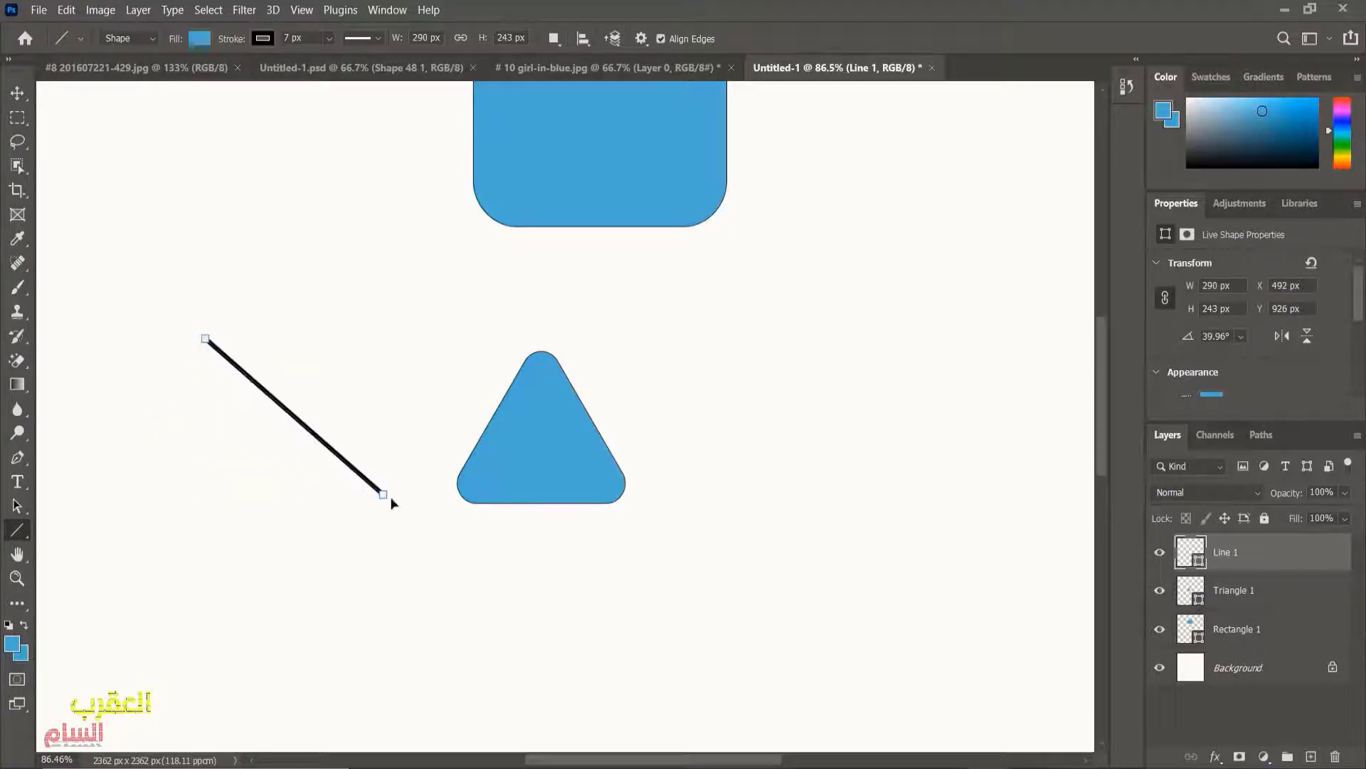
{"action": "left_click_drag", "start_coordinate": [384, 496], "coordinate": [286, 522]}
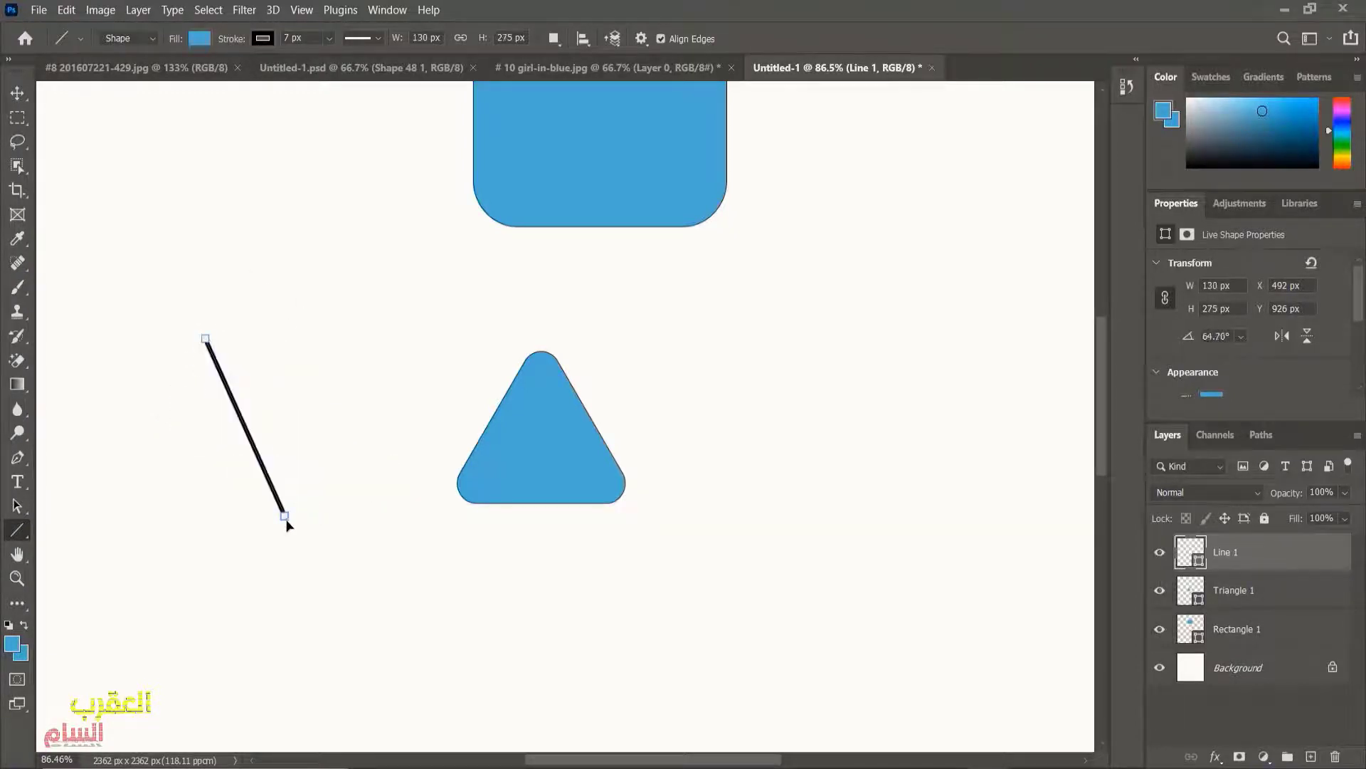
{"action": "right_click", "coordinate": [17, 530]}
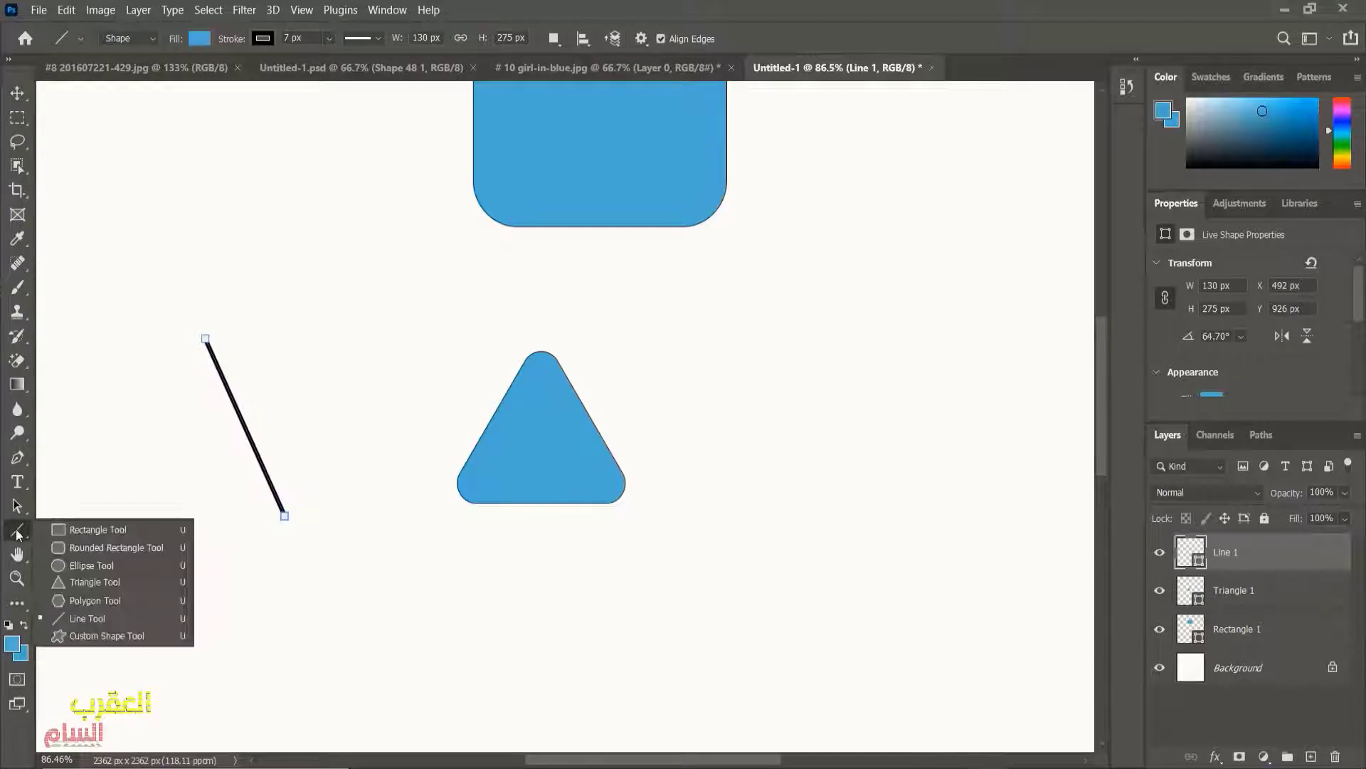
- Draw a five-sided polygon at the lower right and round its corners fully into a circle
{"action": "left_click", "coordinate": [84, 599]}
{"action": "mouse_move", "coordinate": [745, 404]}
{"action": "left_mouse_down"}
{"action": "mouse_move", "coordinate": [904, 543]}
{"action": "mouse_move", "coordinate": [897, 566]}
{"action": "left_mouse_up"}
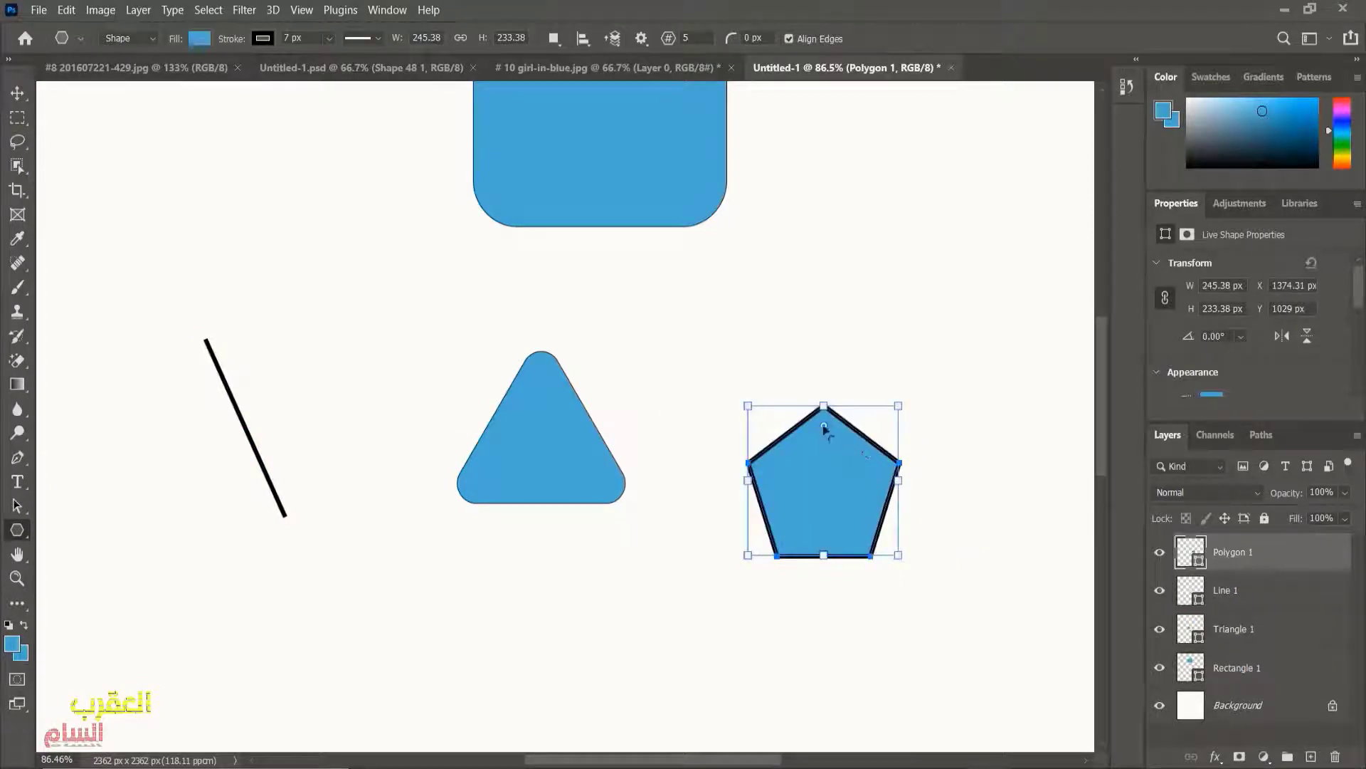
{"action": "left_click_drag", "start_coordinate": [824, 428], "coordinate": [820, 484]}
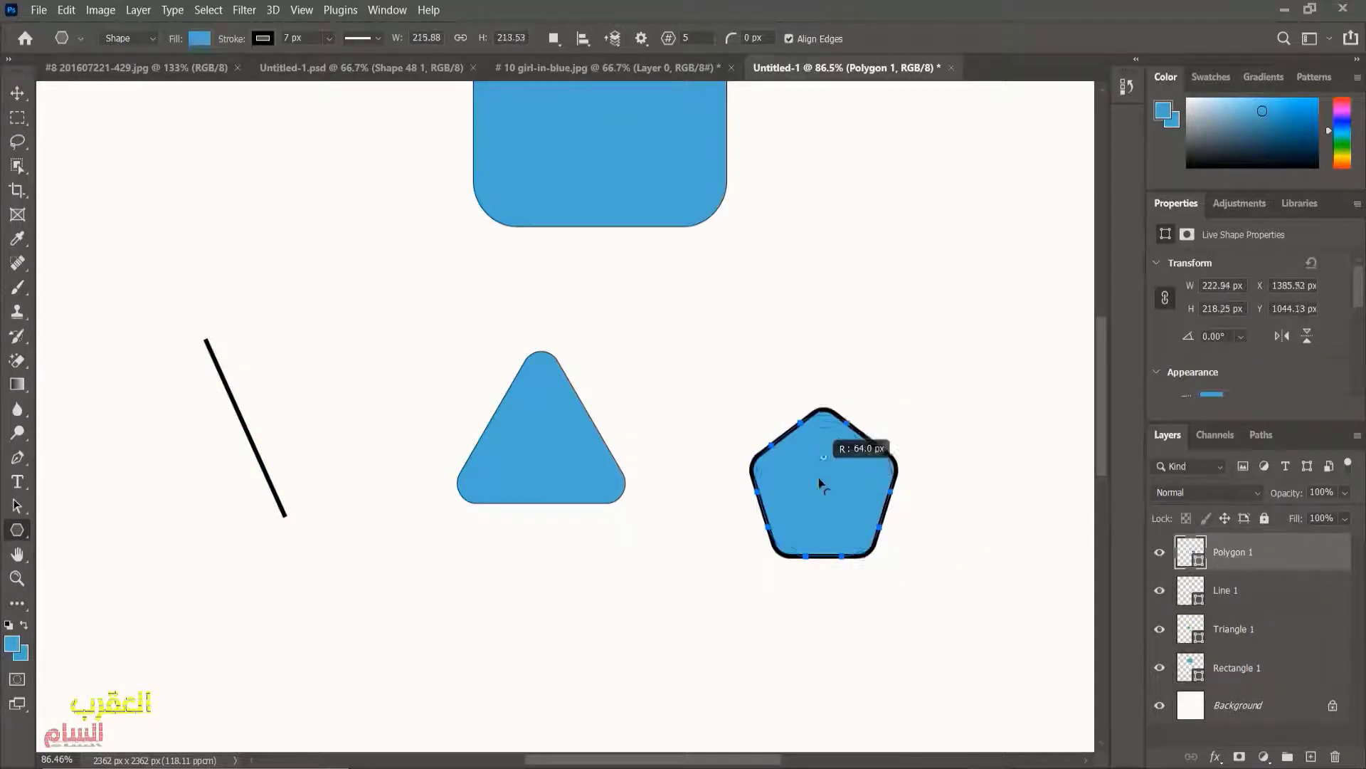
{"action": "mouse_move", "coordinate": [818, 480]}
{"action": "left_mouse_down"}
{"action": "mouse_move", "coordinate": [818, 517]}
{"action": "mouse_move", "coordinate": [775, 386]}
{"action": "left_mouse_up"}
{"action": "key", "text": "v"}
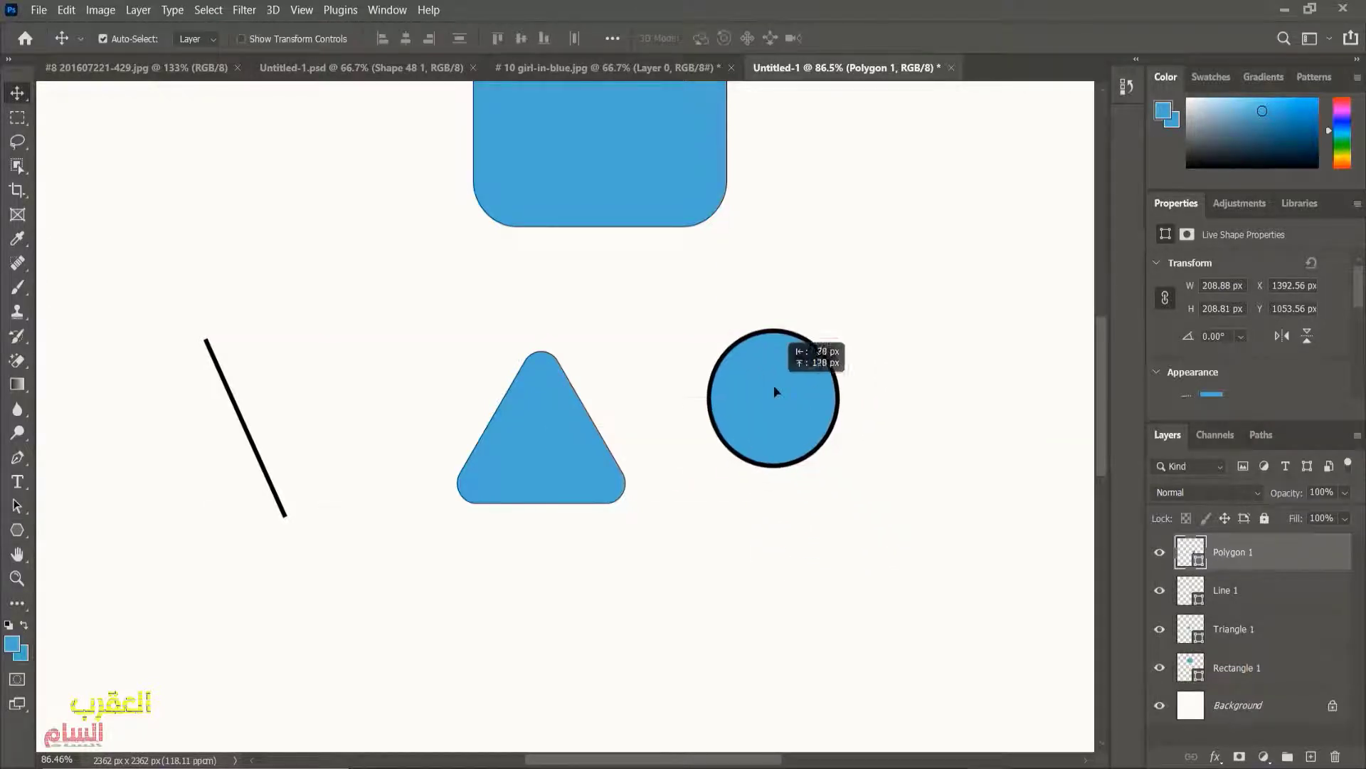
{"action": "scroll", "coordinate": [752, 466], "scroll_direction": "down", "scroll_amount": 2}
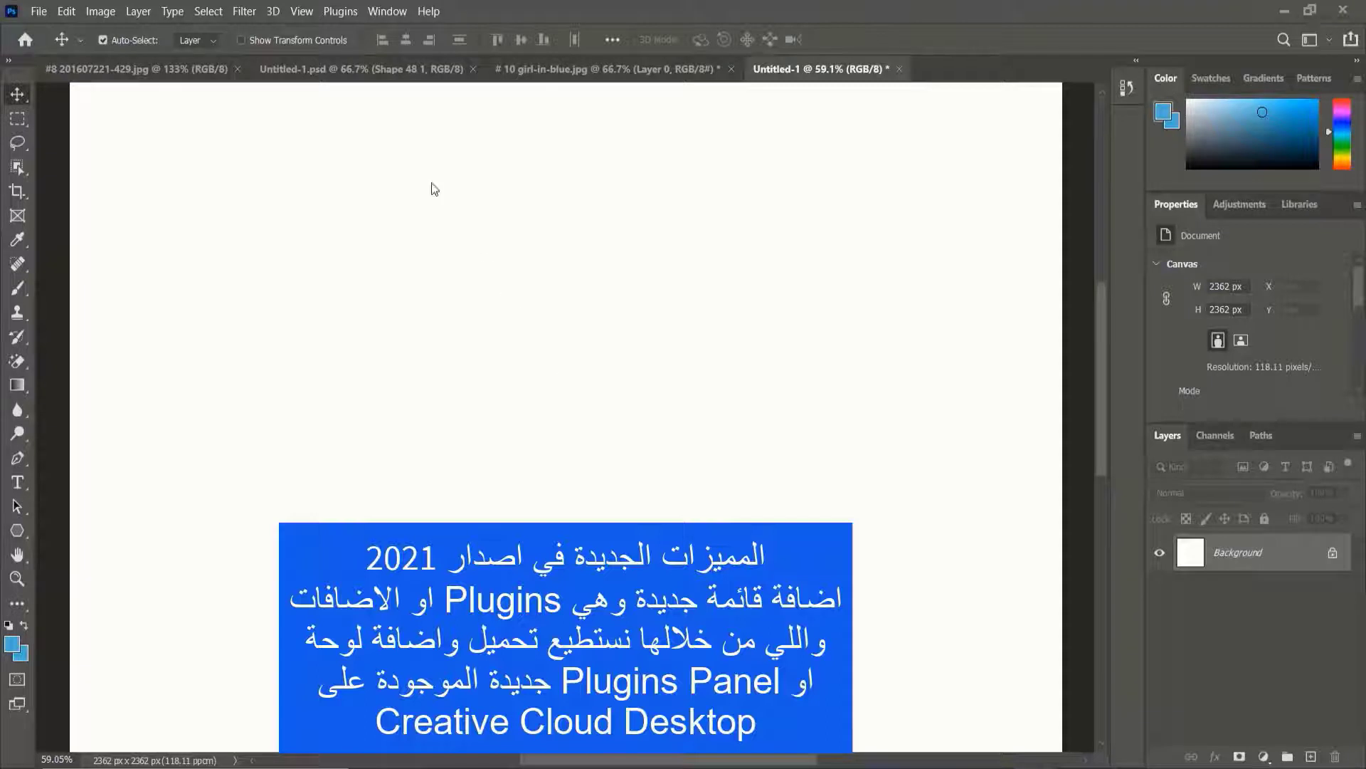
- Open the Plugins panel from the Plugins menu, dock it beside the other panels, and browse plugins
{"action": "left_click", "coordinate": [339, 13]}
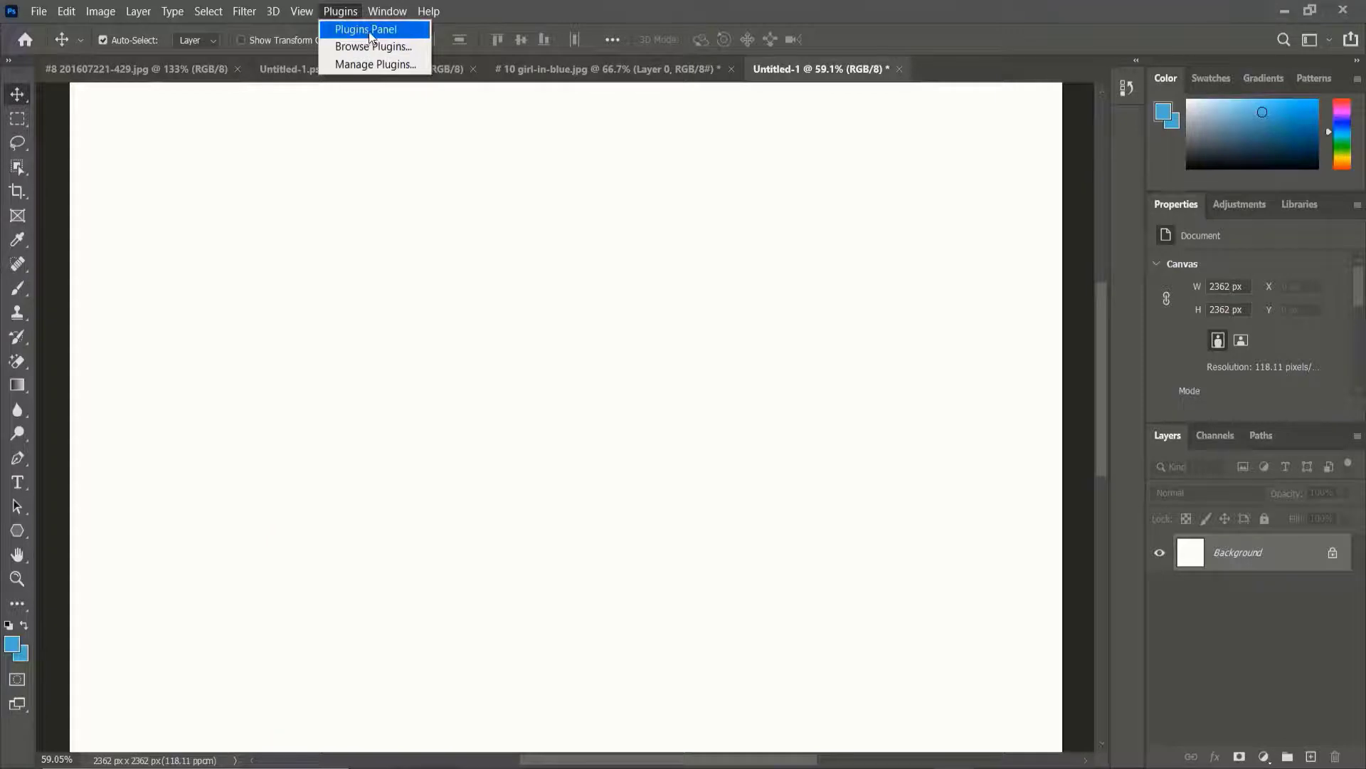
{"action": "left_click", "coordinate": [369, 32]}
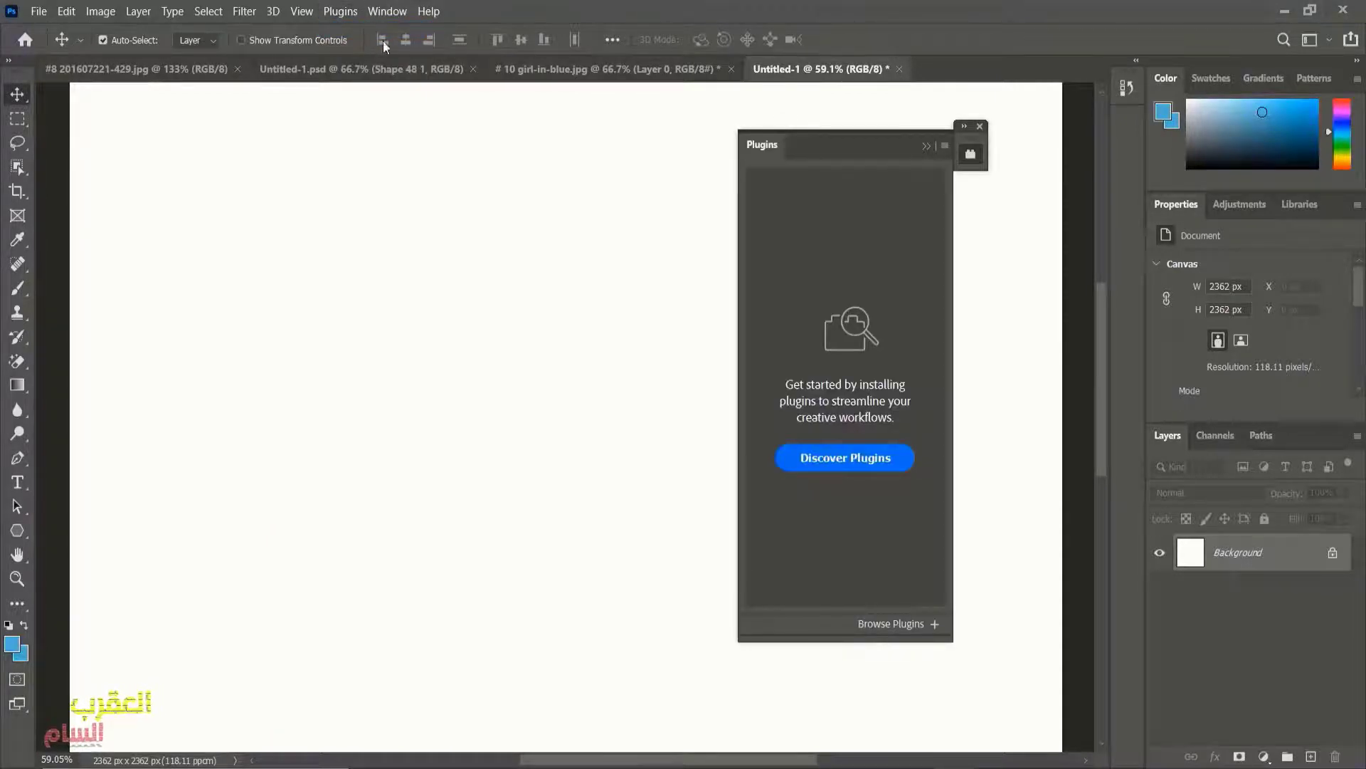
{"action": "left_click_drag", "start_coordinate": [858, 146], "coordinate": [1118, 130]}
{"action": "left_click", "coordinate": [1123, 126]}
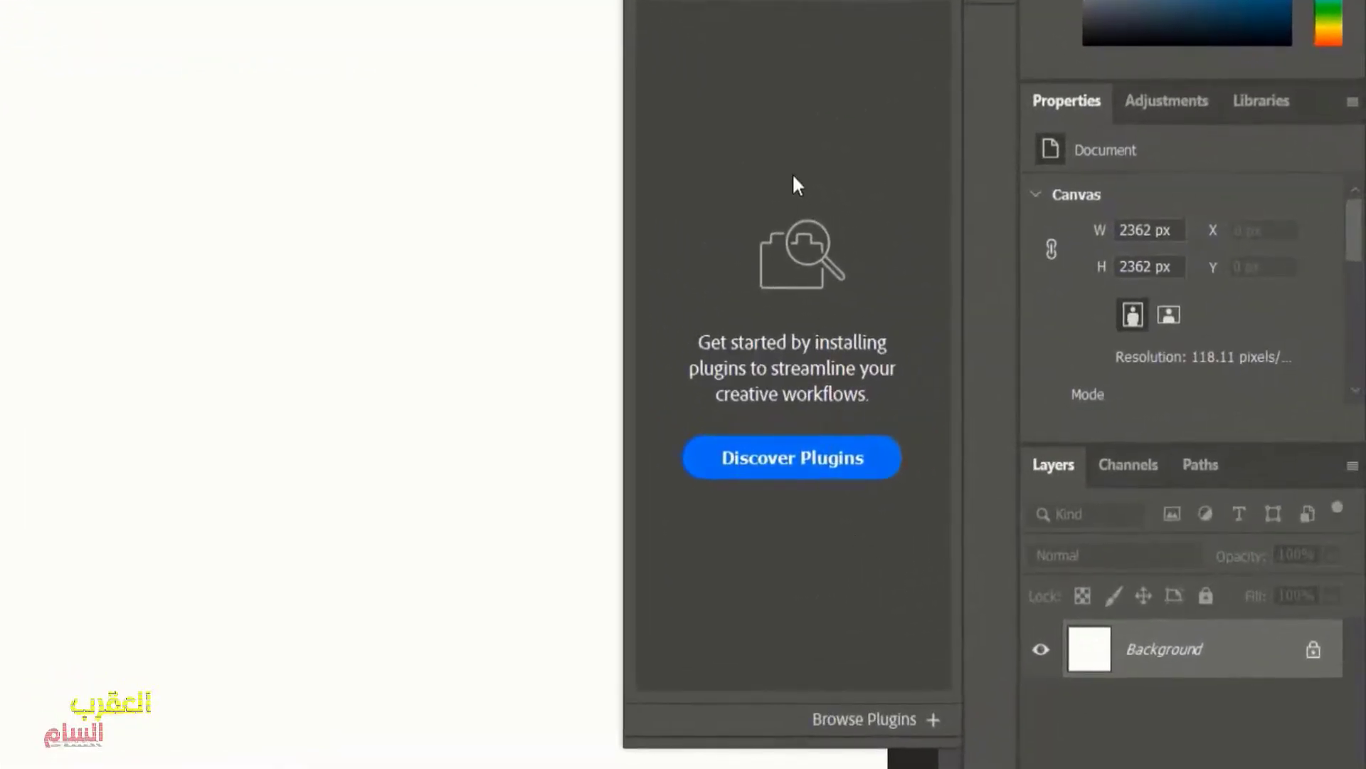
{"action": "left_click", "coordinate": [910, 716]}
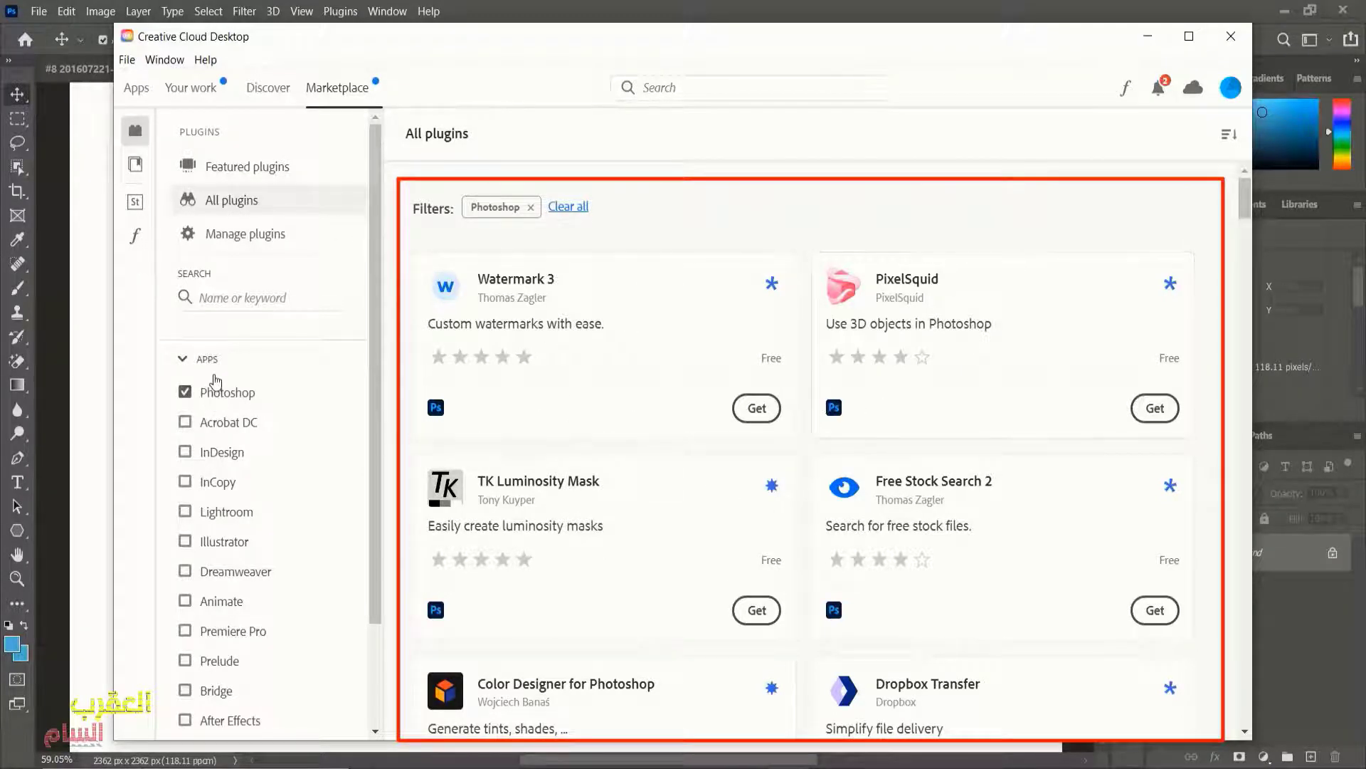
- Find PixelSquid among the Marketplace plugins, get it and confirm the install
{"action": "scroll", "coordinate": [213, 391], "scroll_direction": "down", "scroll_amount": 2}
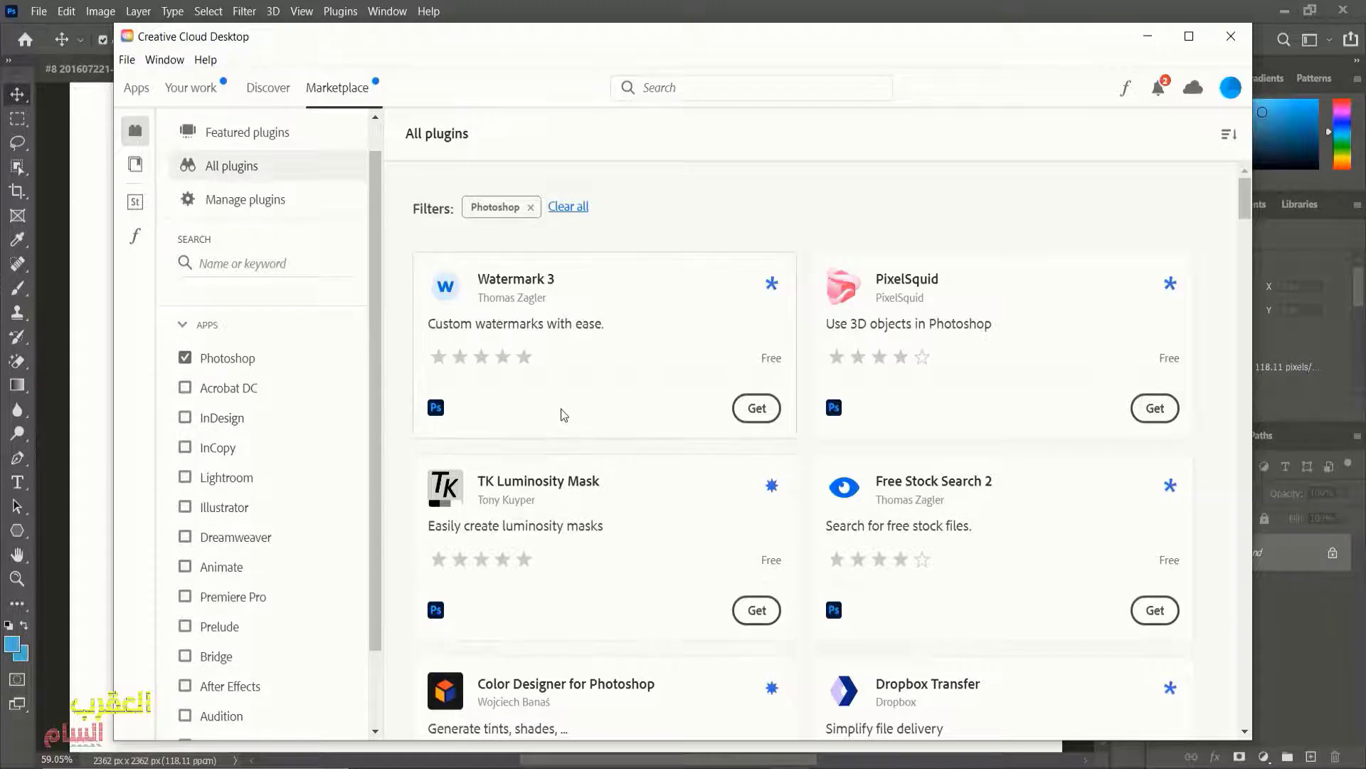
{"action": "scroll", "coordinate": [585, 411], "scroll_direction": "down", "scroll_amount": 3}
{"action": "scroll", "coordinate": [587, 411], "scroll_direction": "up", "scroll_amount": 3}
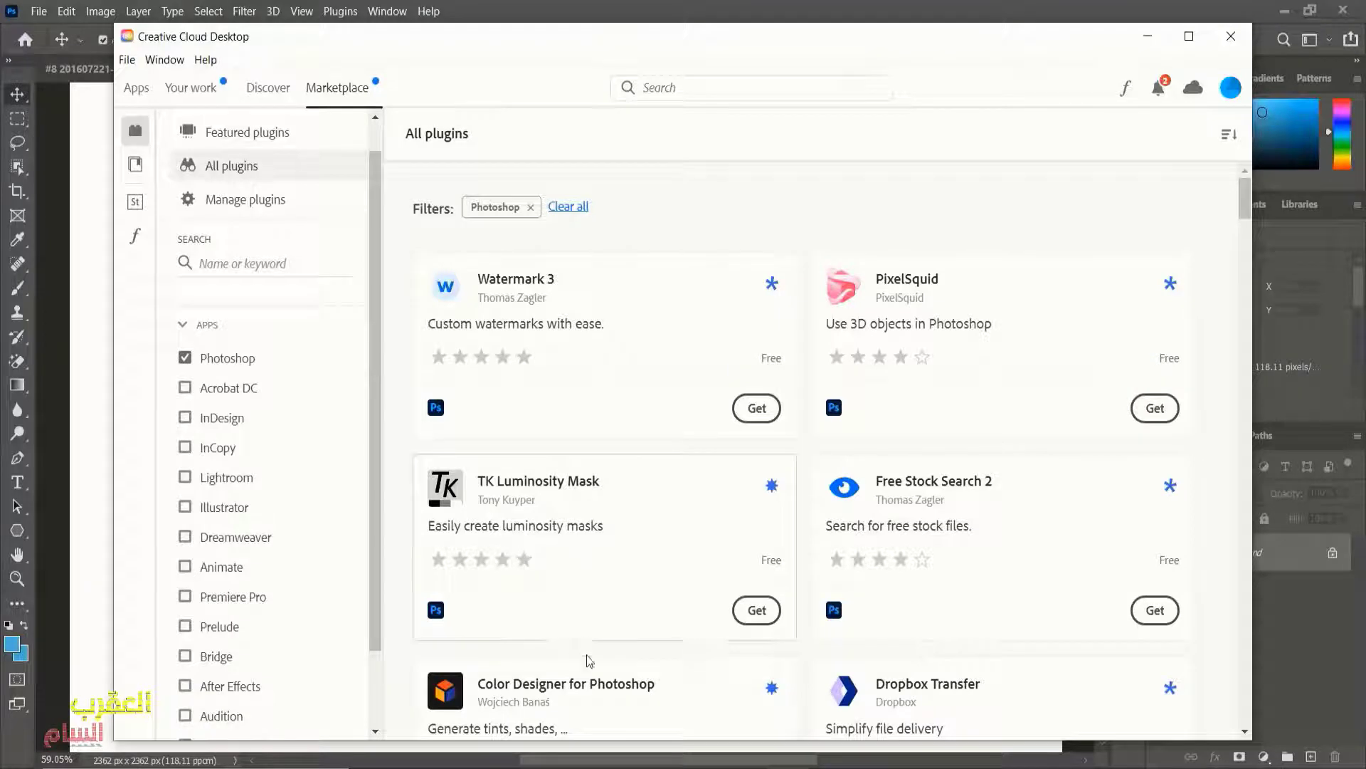
{"action": "scroll", "coordinate": [616, 619], "scroll_direction": "down", "scroll_amount": 4}
{"action": "scroll", "coordinate": [616, 619], "scroll_direction": "up", "scroll_amount": 1}
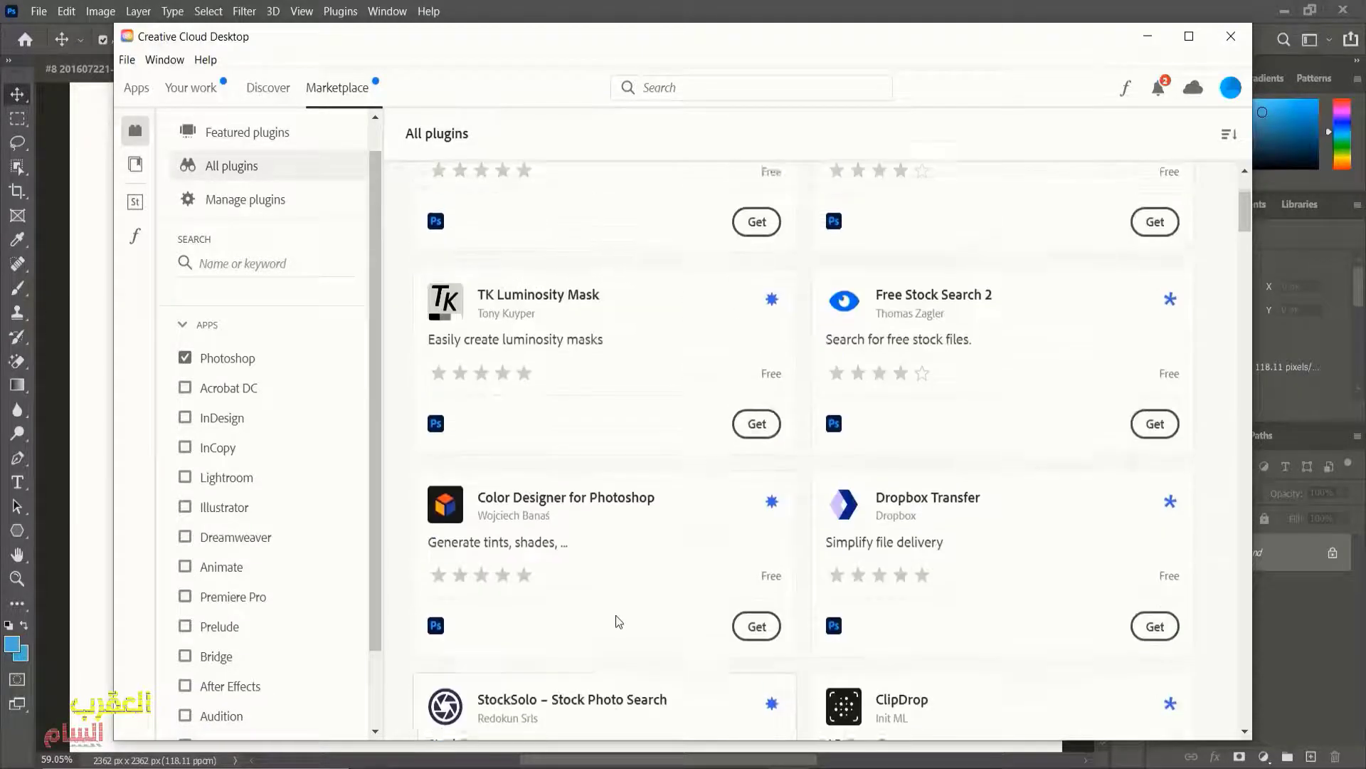
{"action": "scroll", "coordinate": [617, 619], "scroll_direction": "up", "scroll_amount": 2}
{"action": "scroll", "coordinate": [617, 619], "scroll_direction": "up", "scroll_amount": 1}
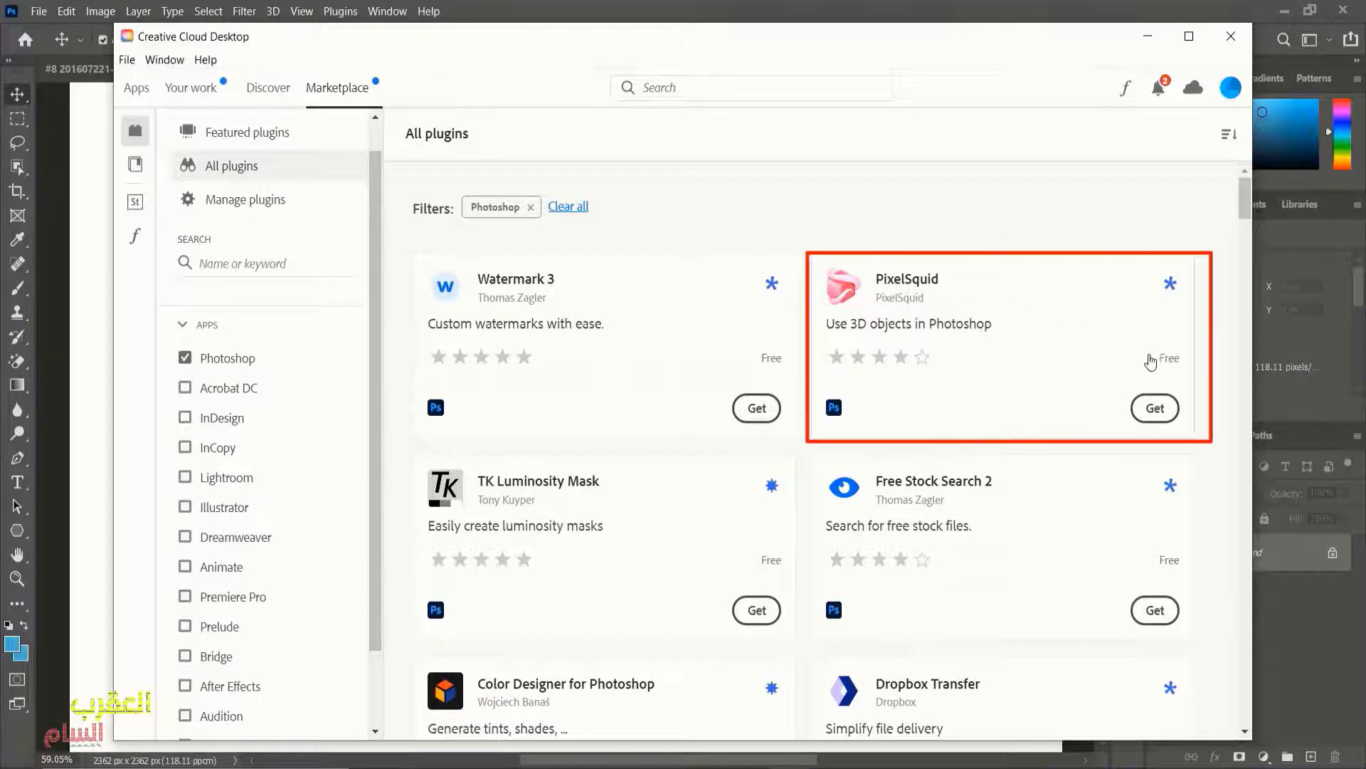
{"action": "left_click", "coordinate": [1149, 413]}
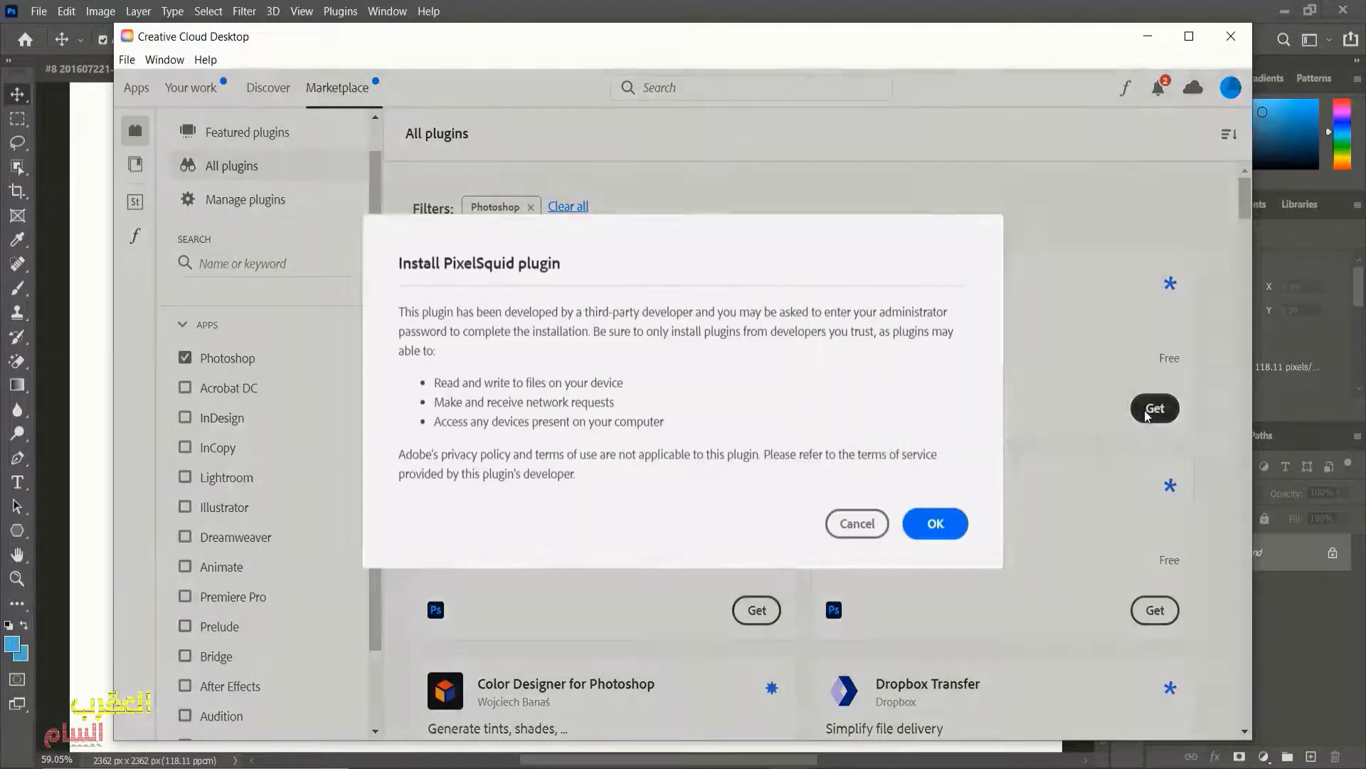
{"action": "left_click", "coordinate": [937, 524]}
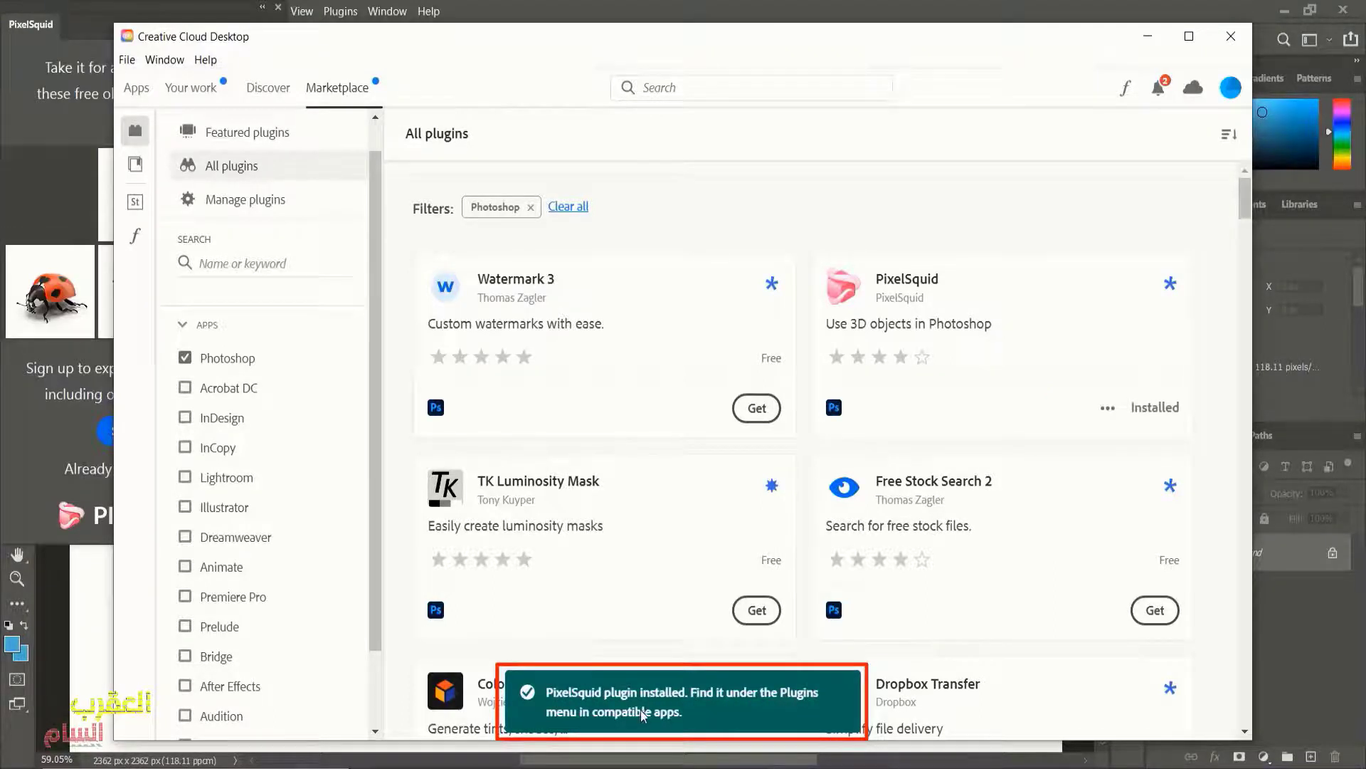
- Back in Photoshop, place the PixelSquid sample palm tree and nudge it up and right
{"action": "left_click", "coordinate": [1145, 35]}
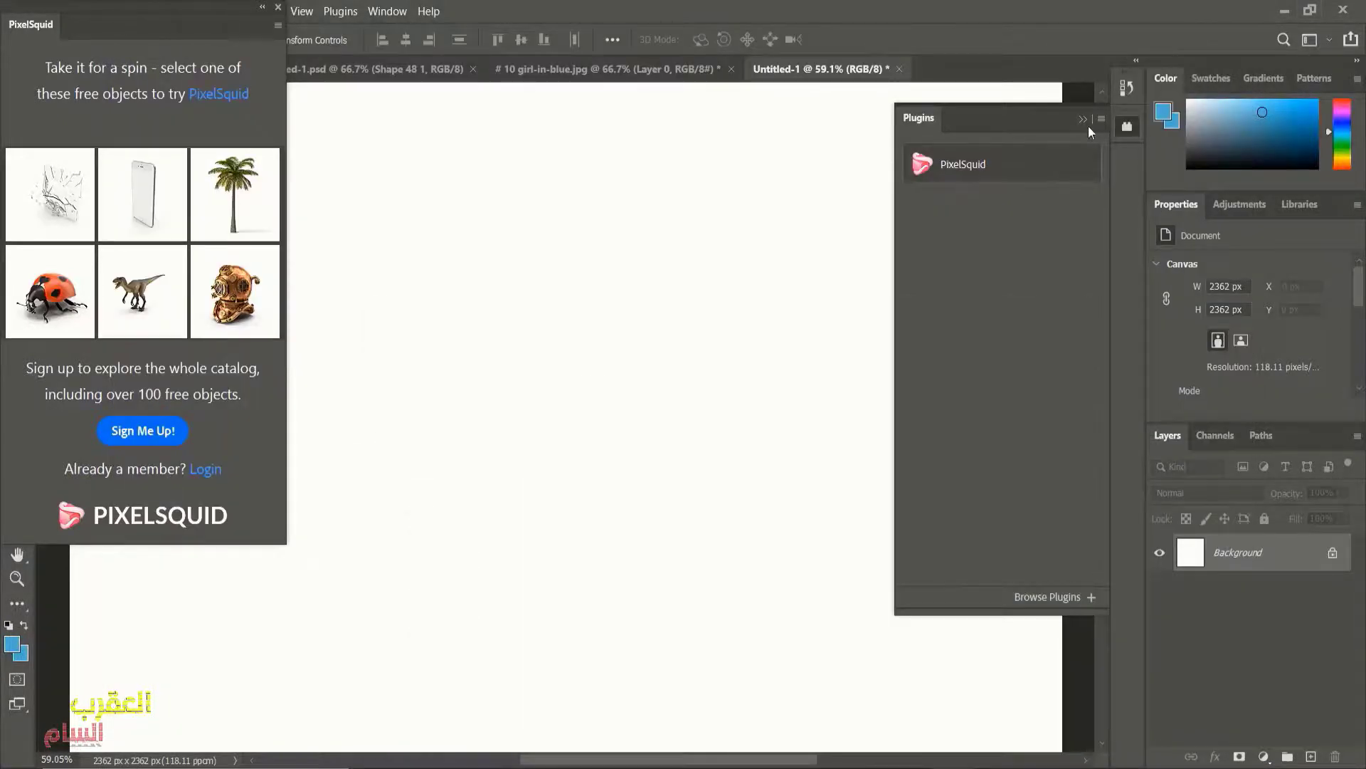
{"action": "left_click", "coordinate": [1082, 119]}
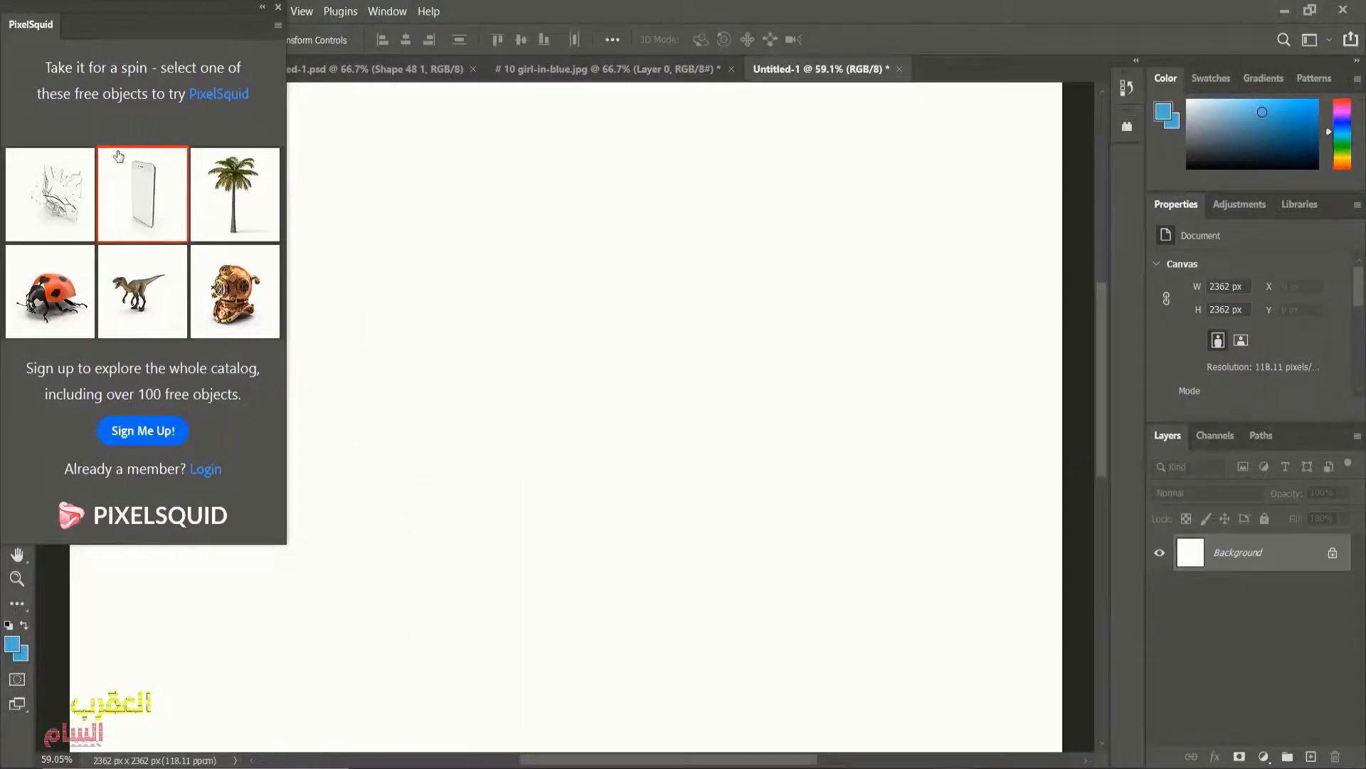
{"action": "left_click_drag", "start_coordinate": [117, 35], "coordinate": [190, 118]}
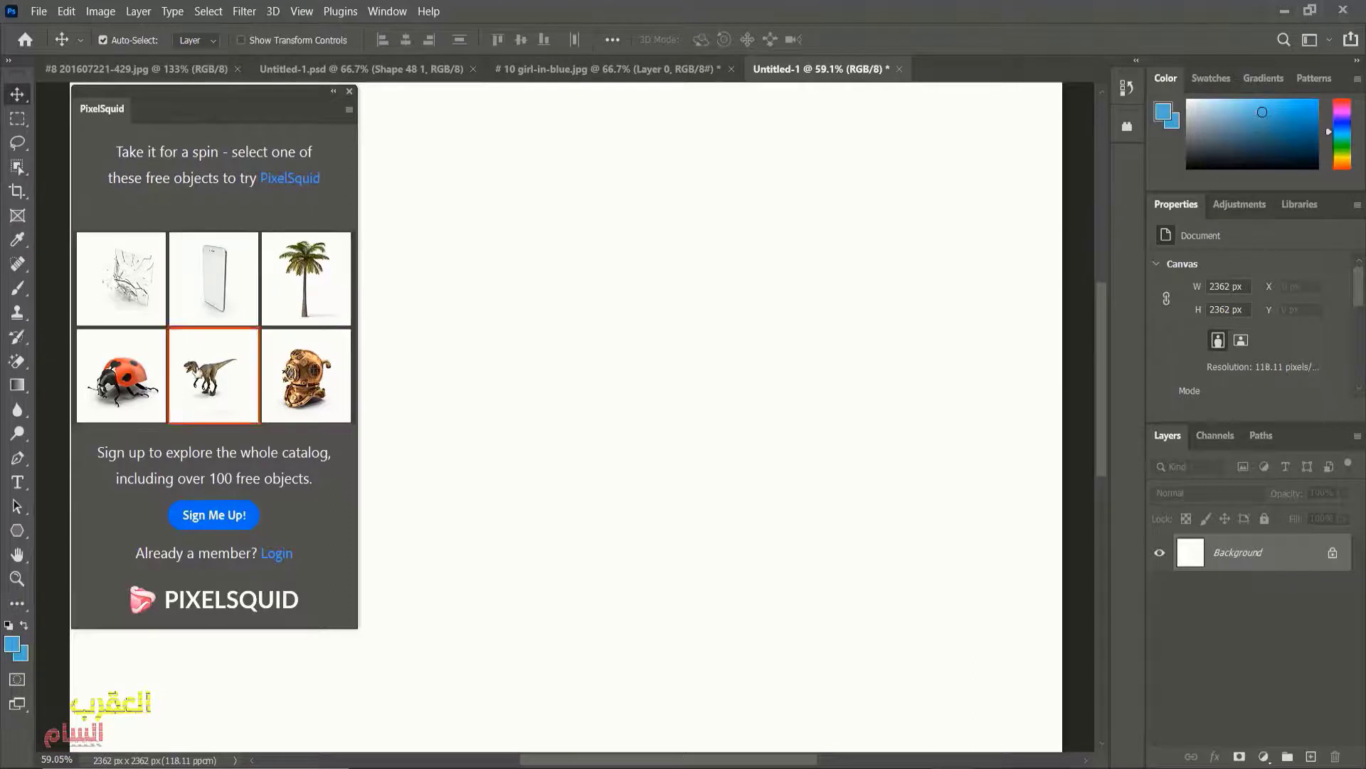
{"action": "left_click", "coordinate": [300, 277]}
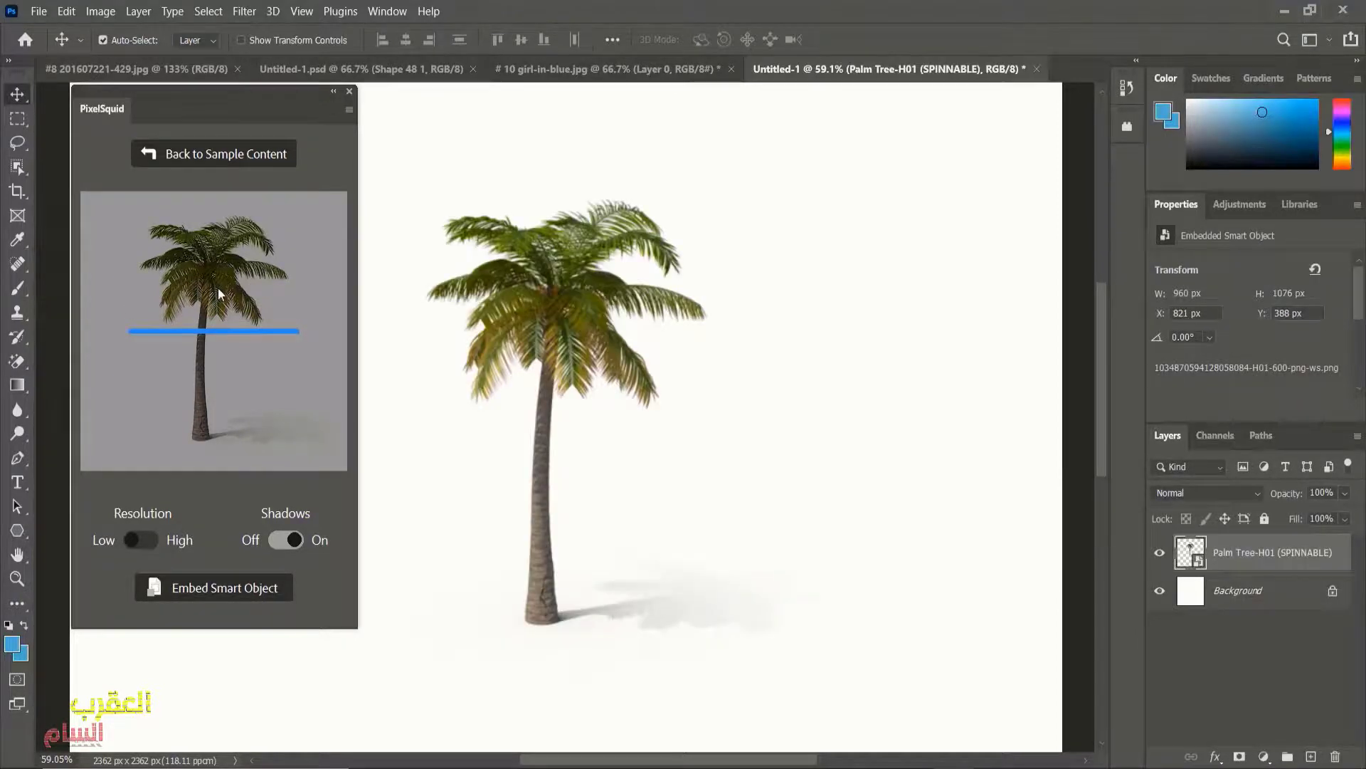
{"action": "left_click_drag", "start_coordinate": [567, 325], "coordinate": [600, 314]}
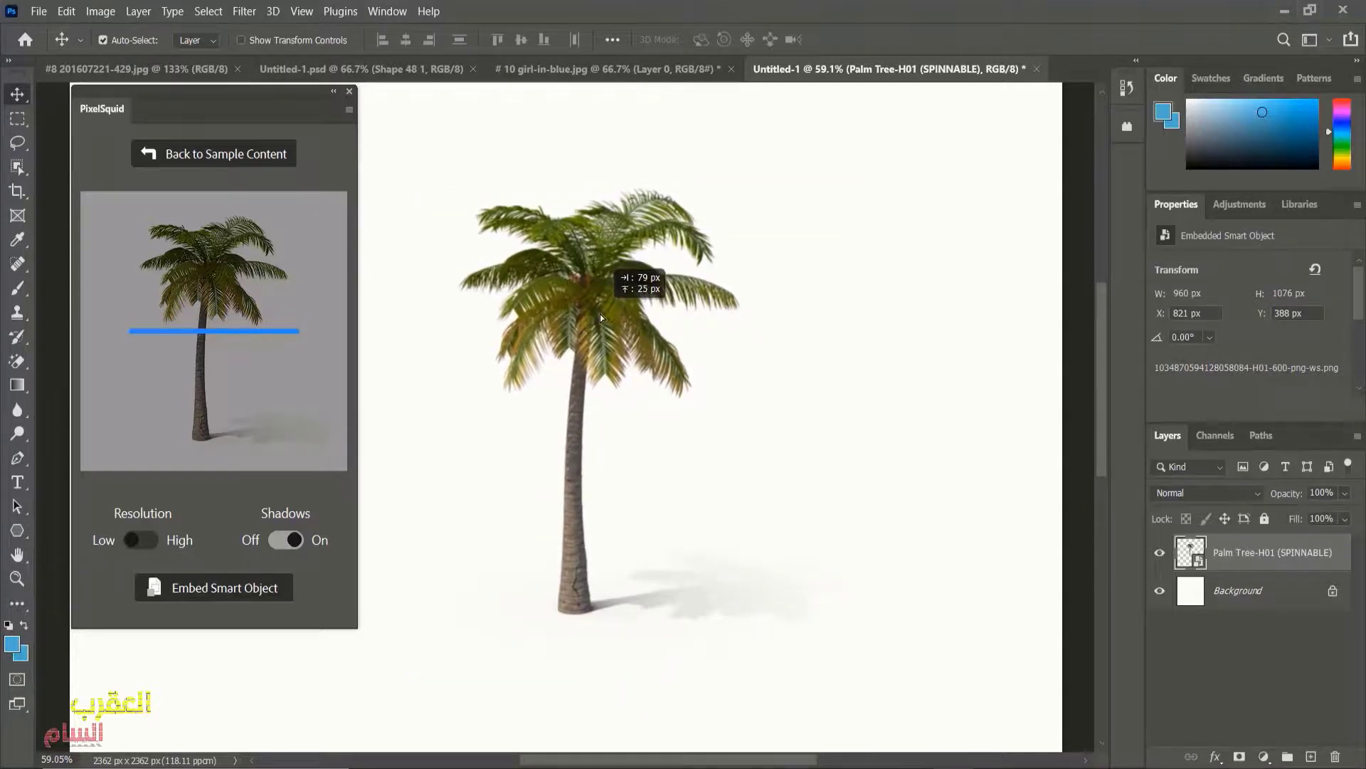
{"action": "left_click", "coordinate": [140, 155]}
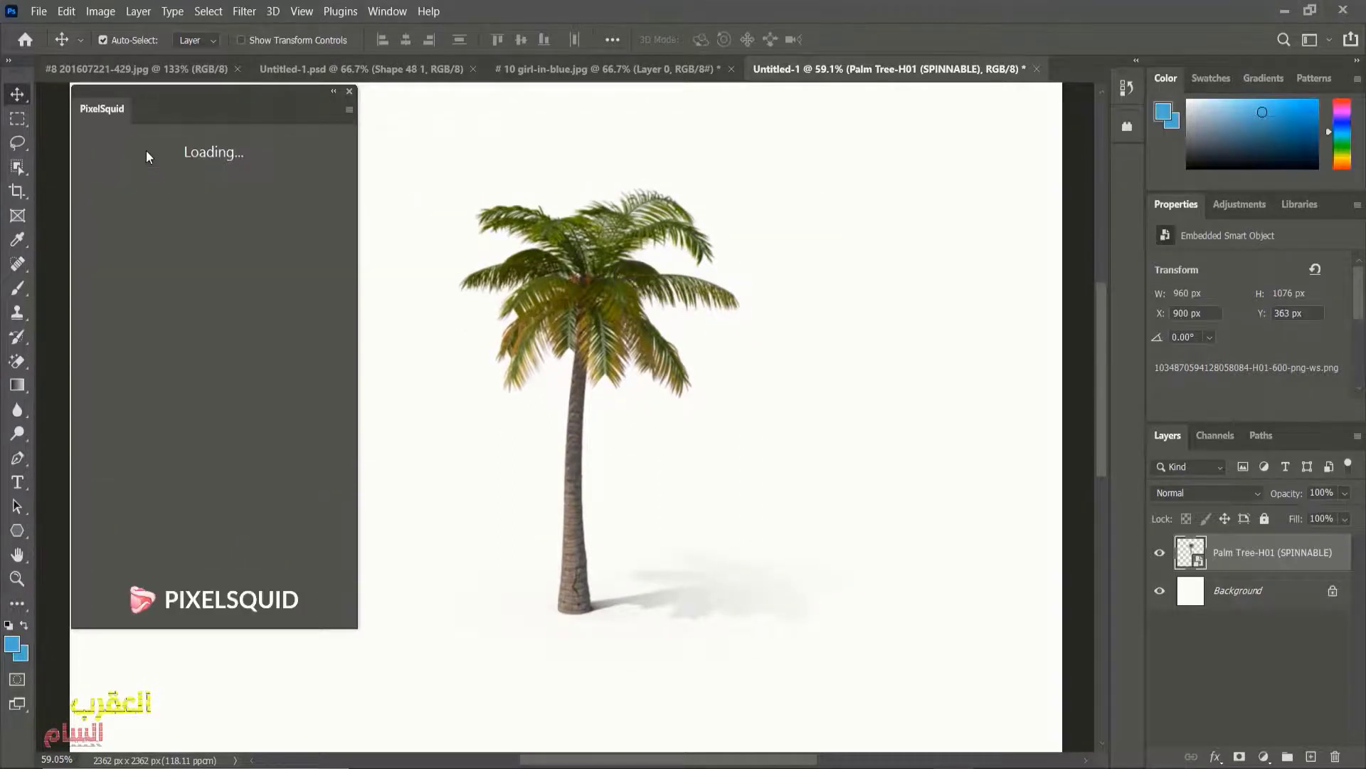
- Place the PixelSquid sample dinosaur right of the palm tree and spin it to a side view
{"action": "left_click", "coordinate": [198, 378]}
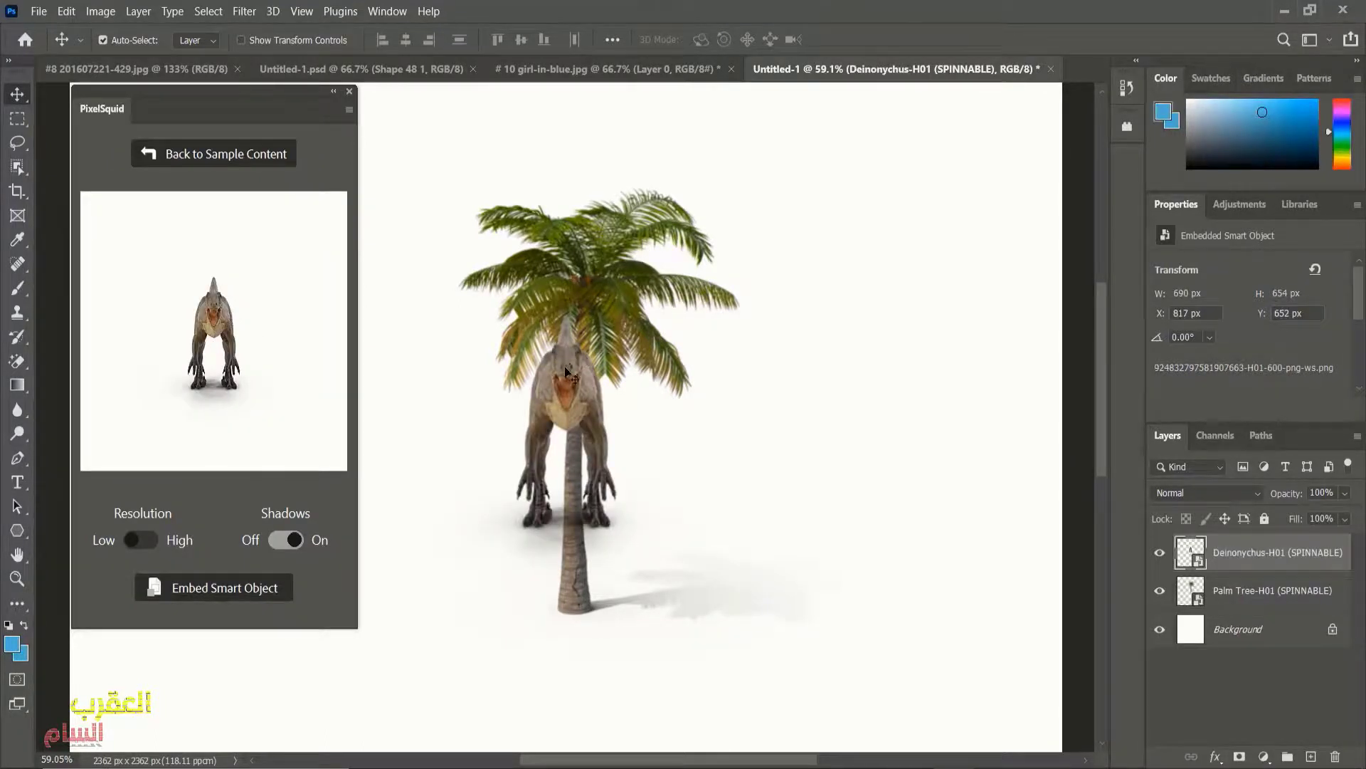
{"action": "left_click_drag", "start_coordinate": [582, 351], "coordinate": [806, 365]}
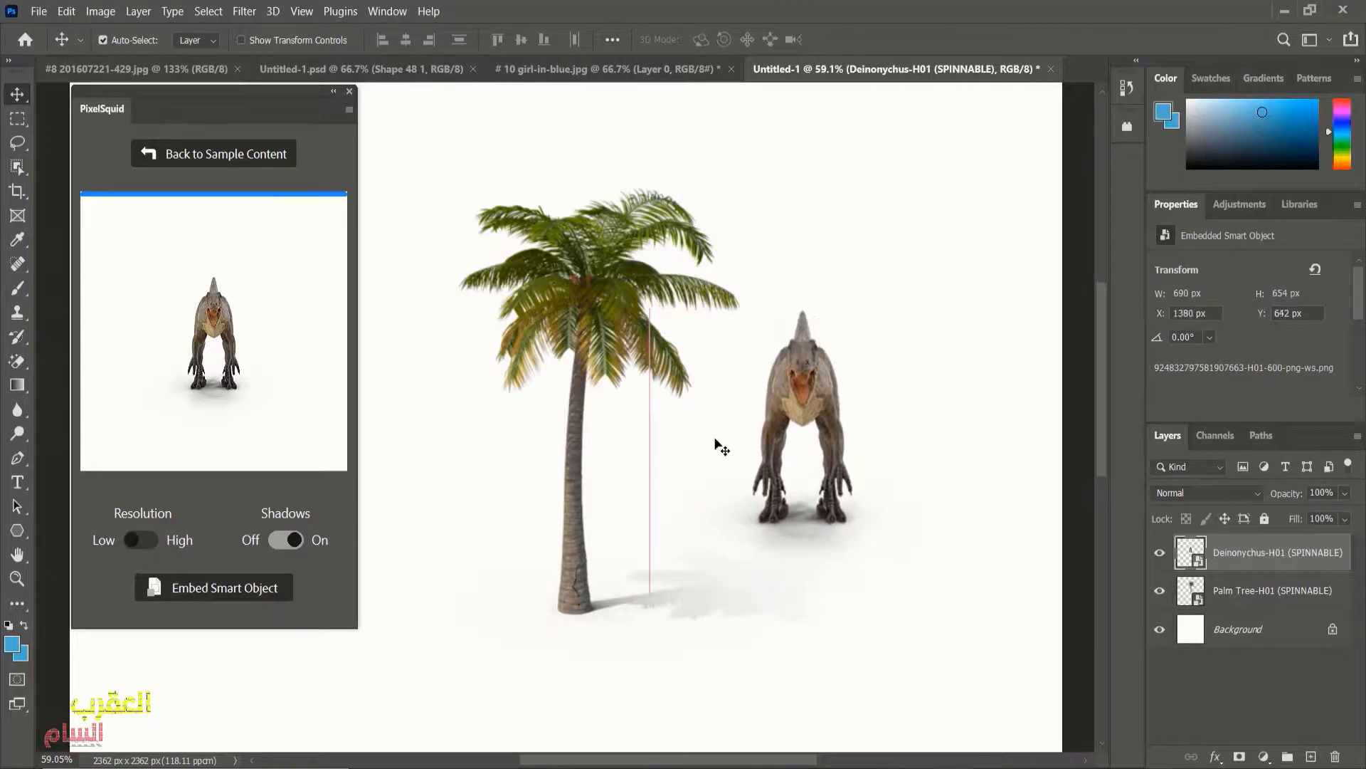
{"action": "mouse_move", "coordinate": [217, 326]}
{"action": "left_mouse_down"}
{"action": "mouse_move", "coordinate": [138, 301]}
{"action": "mouse_move", "coordinate": [218, 322]}
{"action": "mouse_move", "coordinate": [267, 310]}
{"action": "mouse_move", "coordinate": [215, 317]}
{"action": "left_mouse_up"}
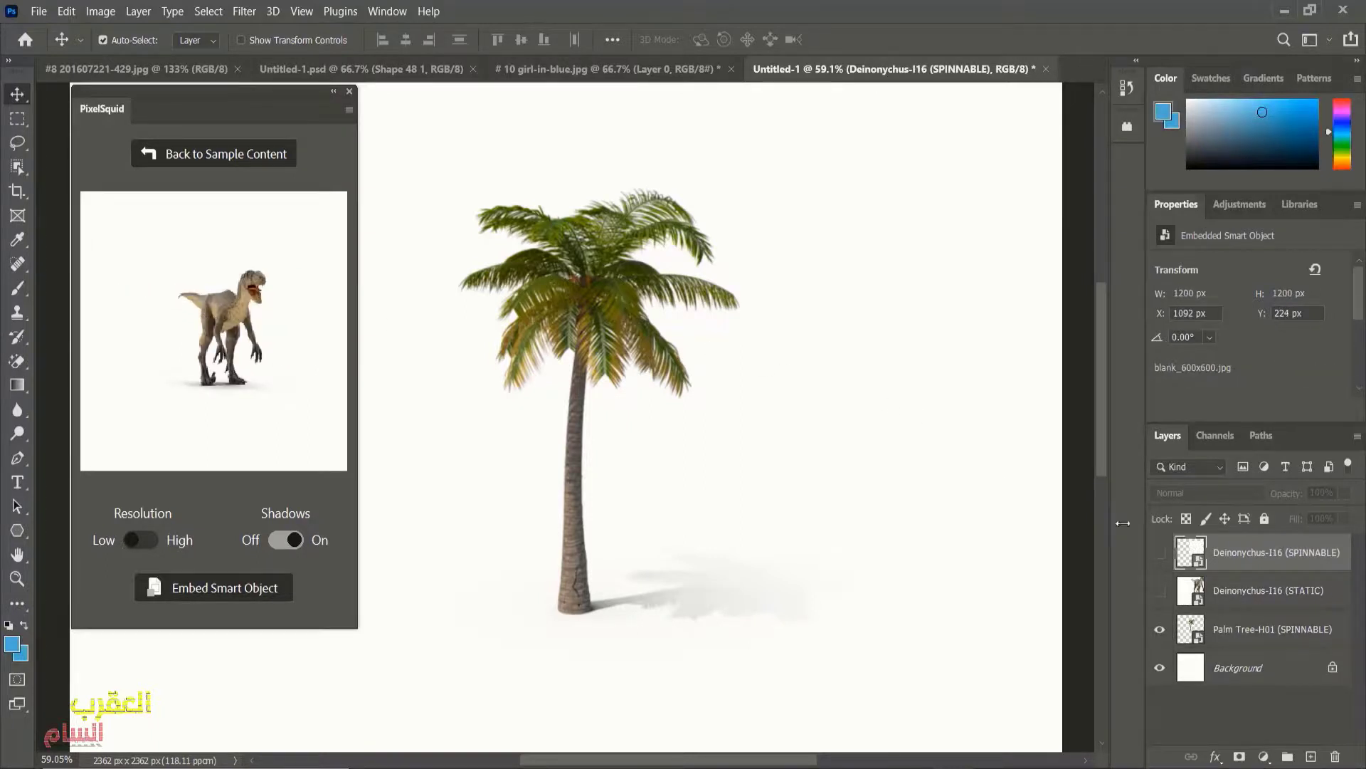
- Hide the palm tree, show the static full-size dinosaur layer, and reposition it on the canvas
{"action": "left_click", "coordinate": [1160, 631]}
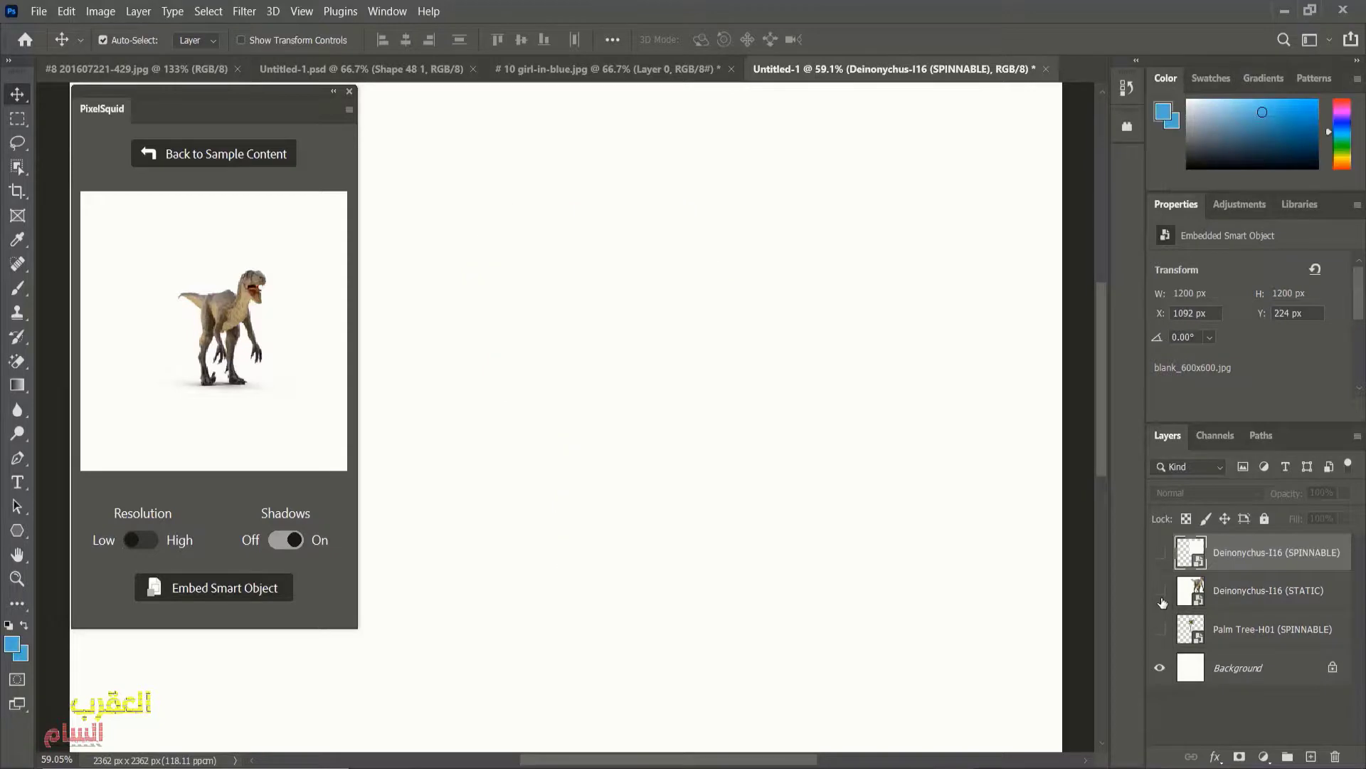
{"action": "left_click", "coordinate": [1161, 590]}
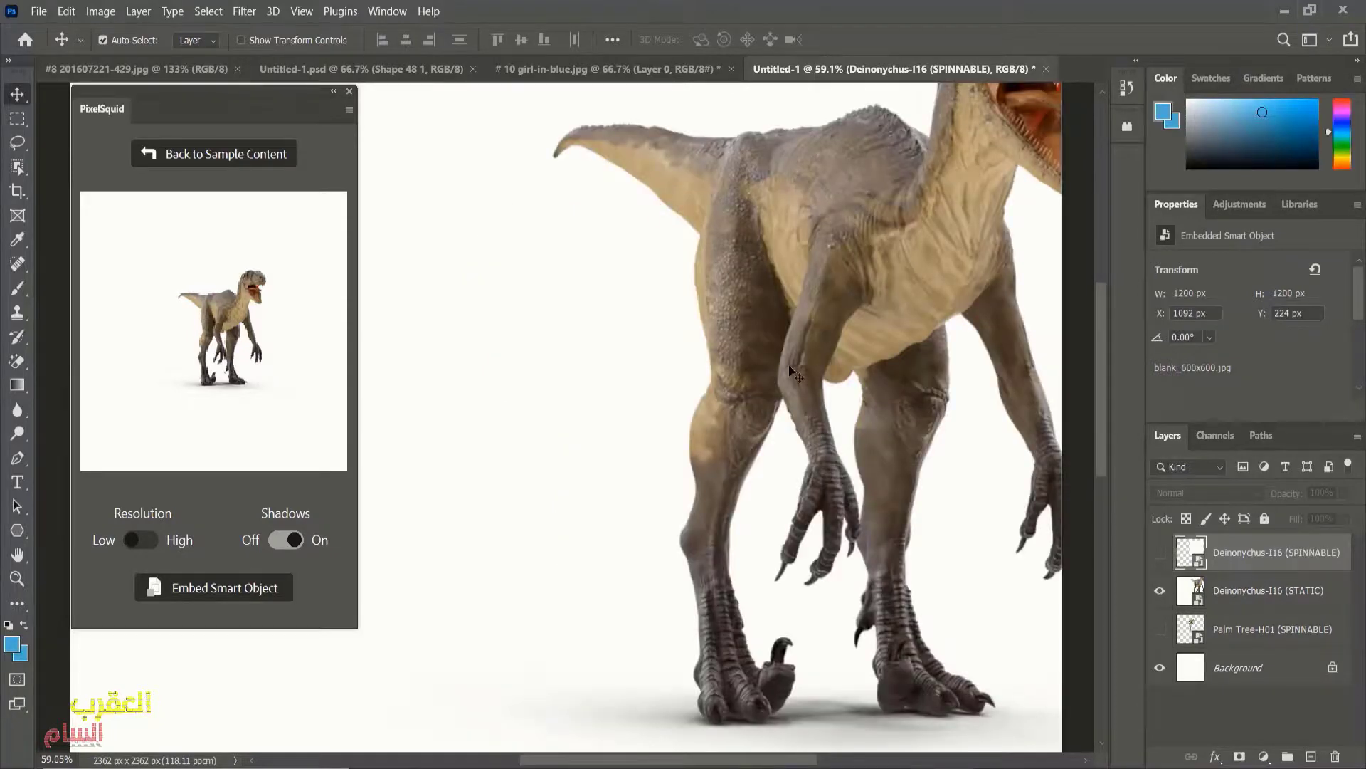
{"action": "key", "text": "ctrl+minus"}
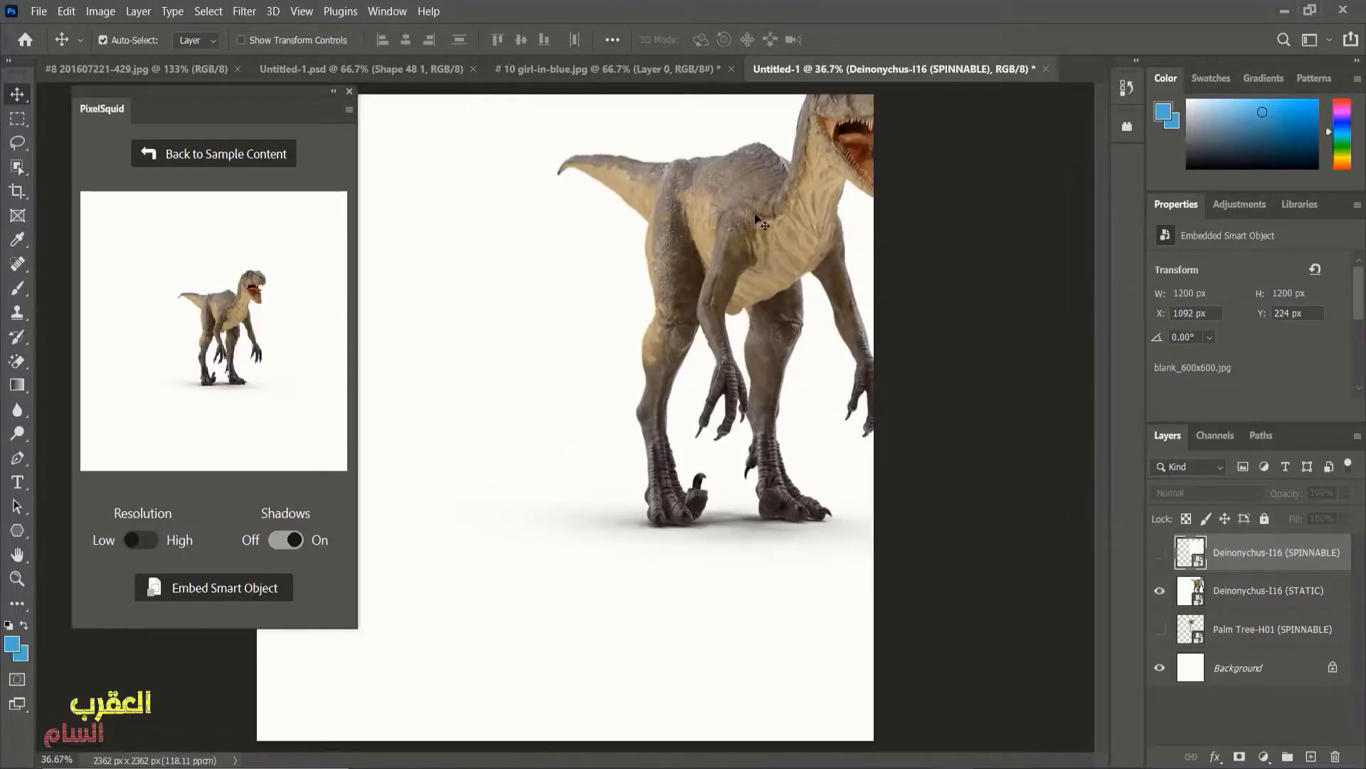
{"action": "left_click_drag", "start_coordinate": [756, 216], "coordinate": [606, 309]}
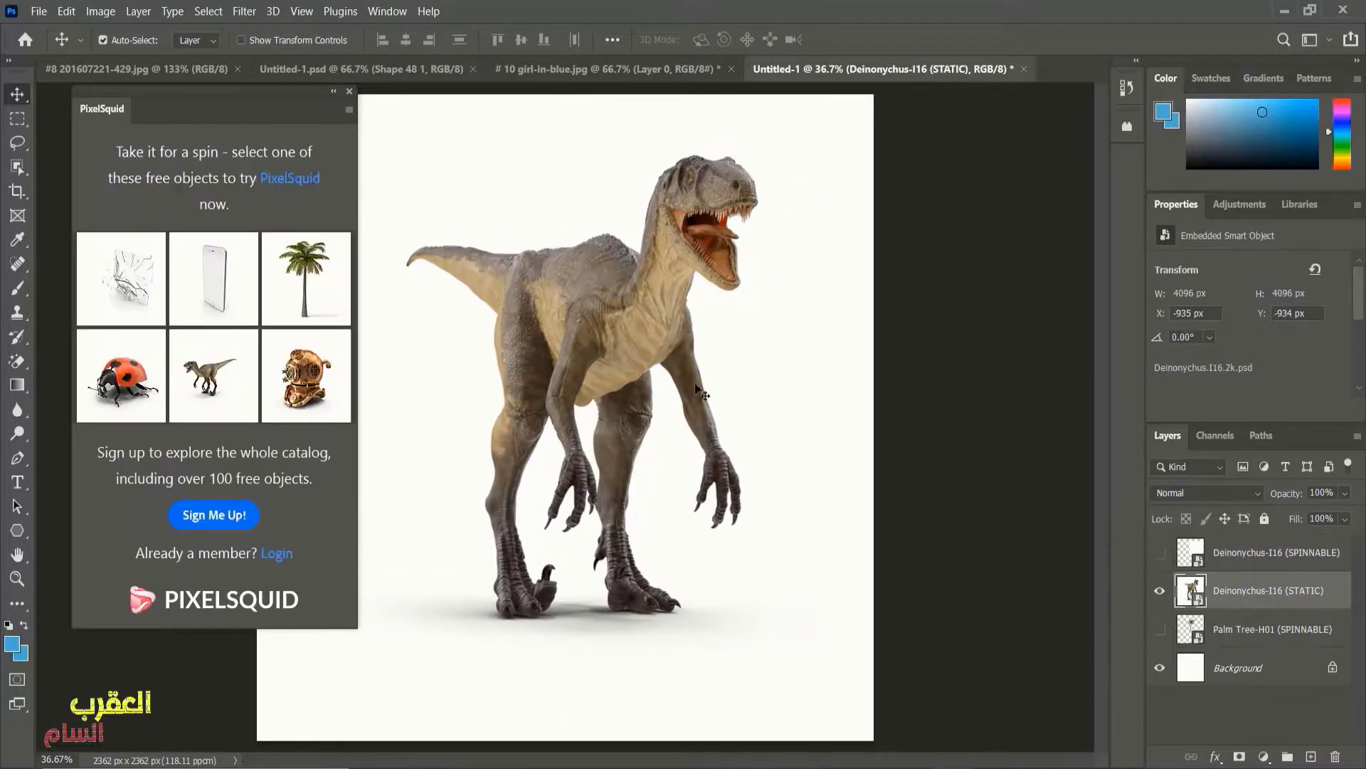
{"action": "left_click_drag", "start_coordinate": [619, 336], "coordinate": [597, 345]}
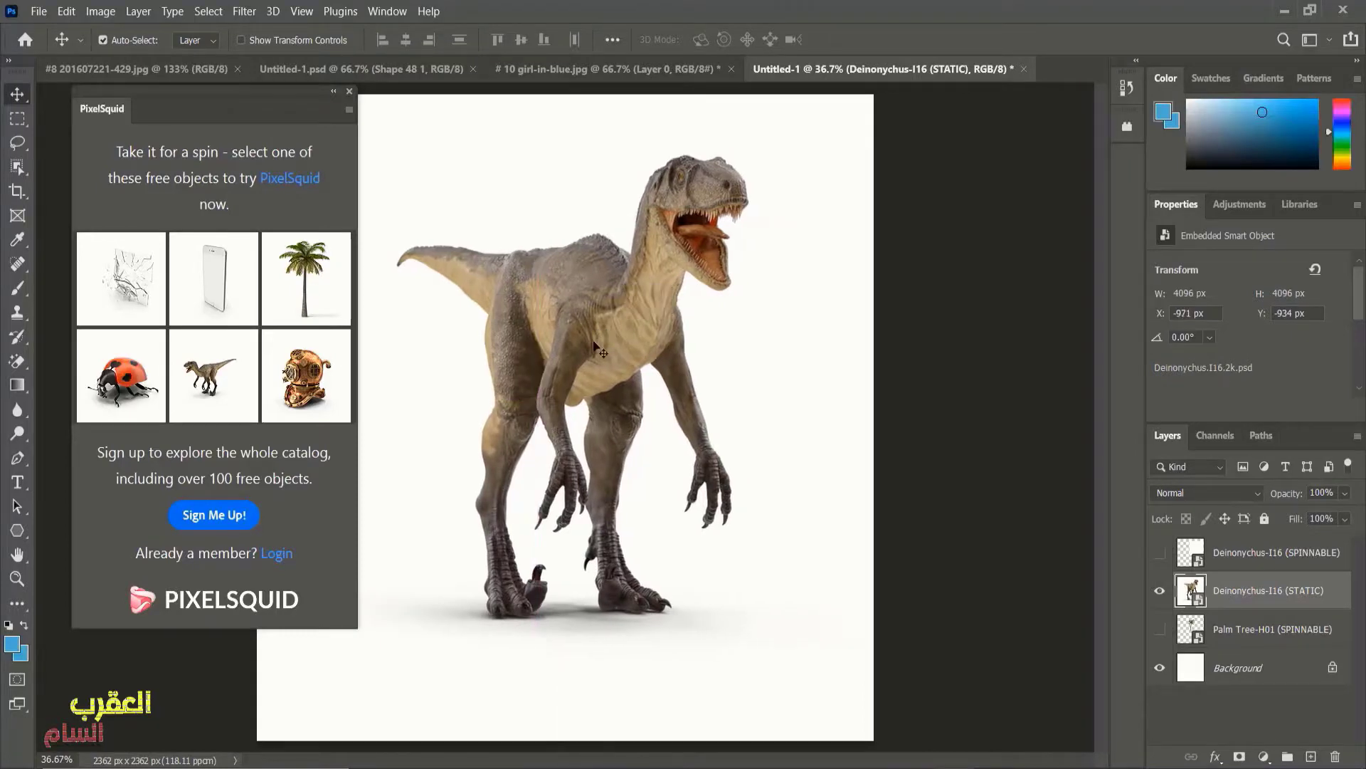